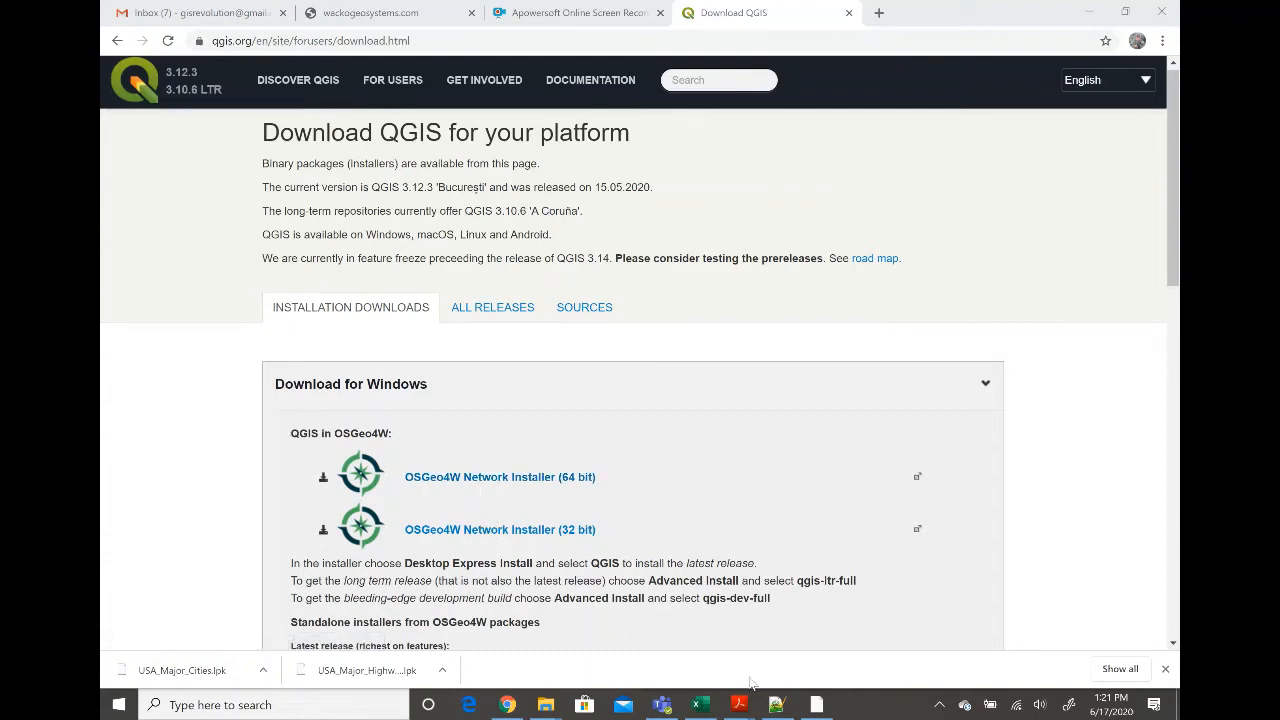
Switch to the QGIS project and look through the list of available panels and toolbars.
left_click(815, 705)
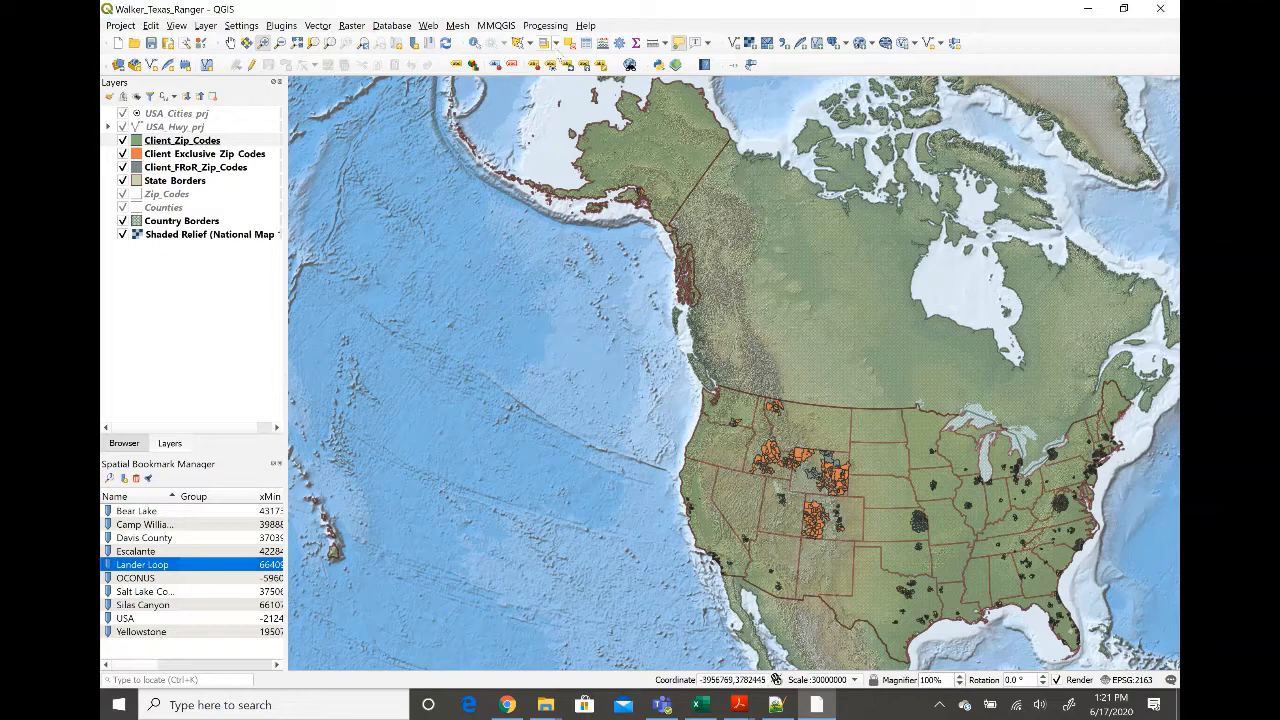
right_click(793, 71)
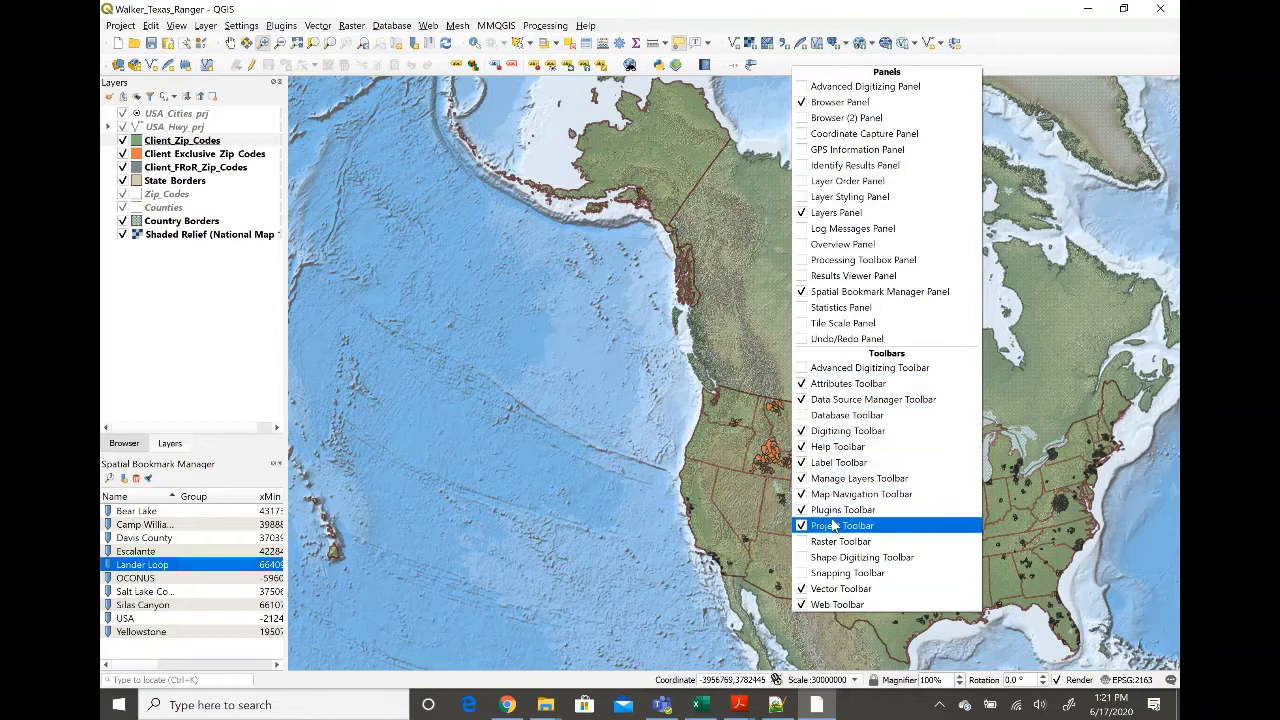
left_click(868, 28)
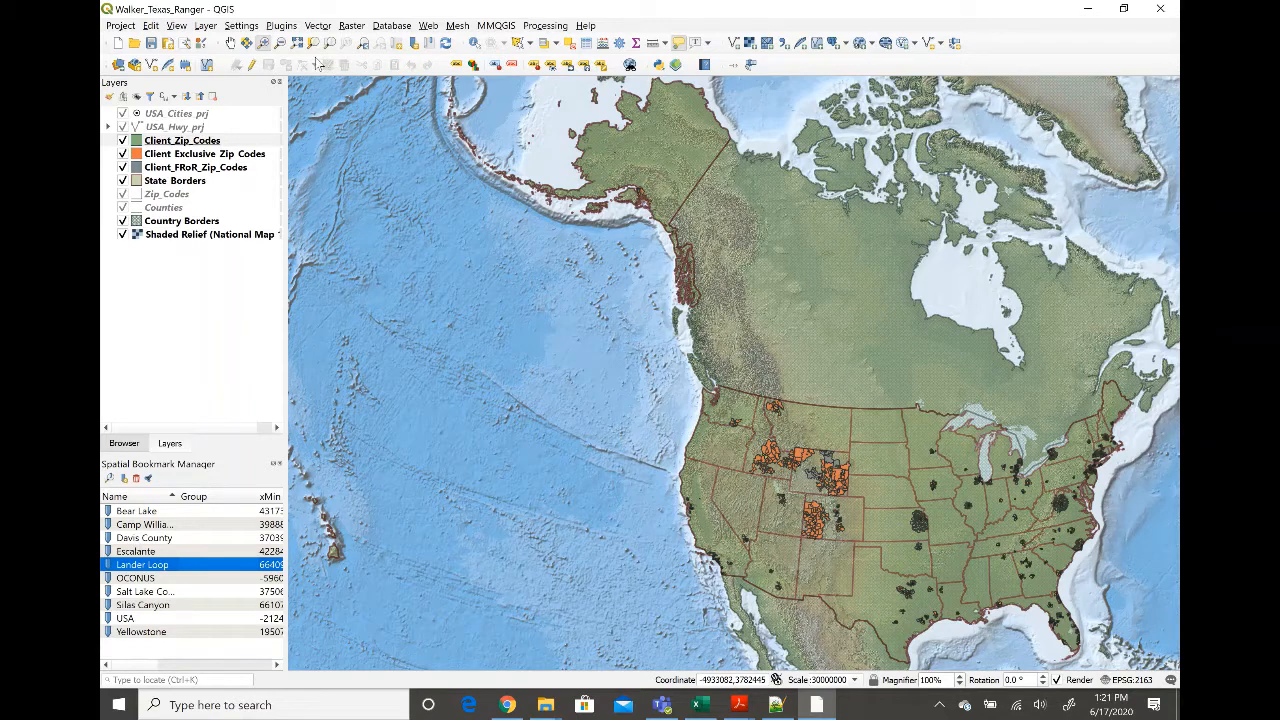
Open the Data Source Manager for adding a vector layer and look at its raster and vector source options.
left_click(205, 26)
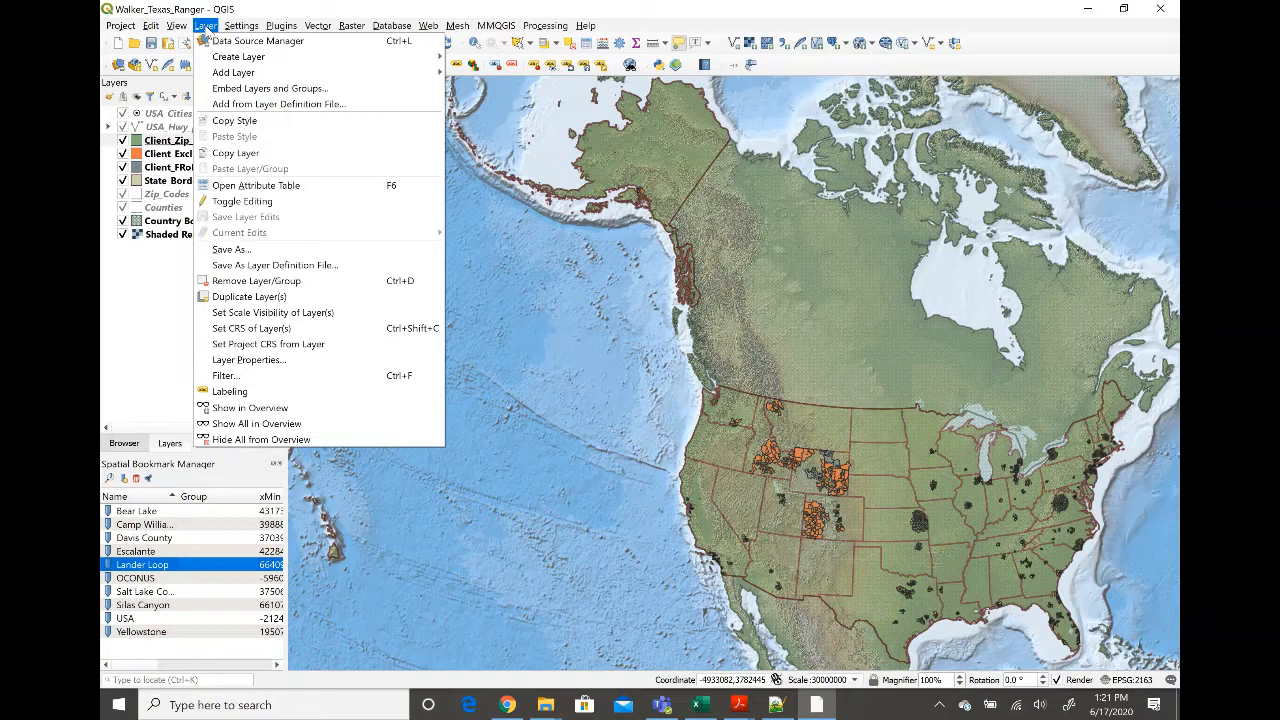
mouse_move(255, 74)
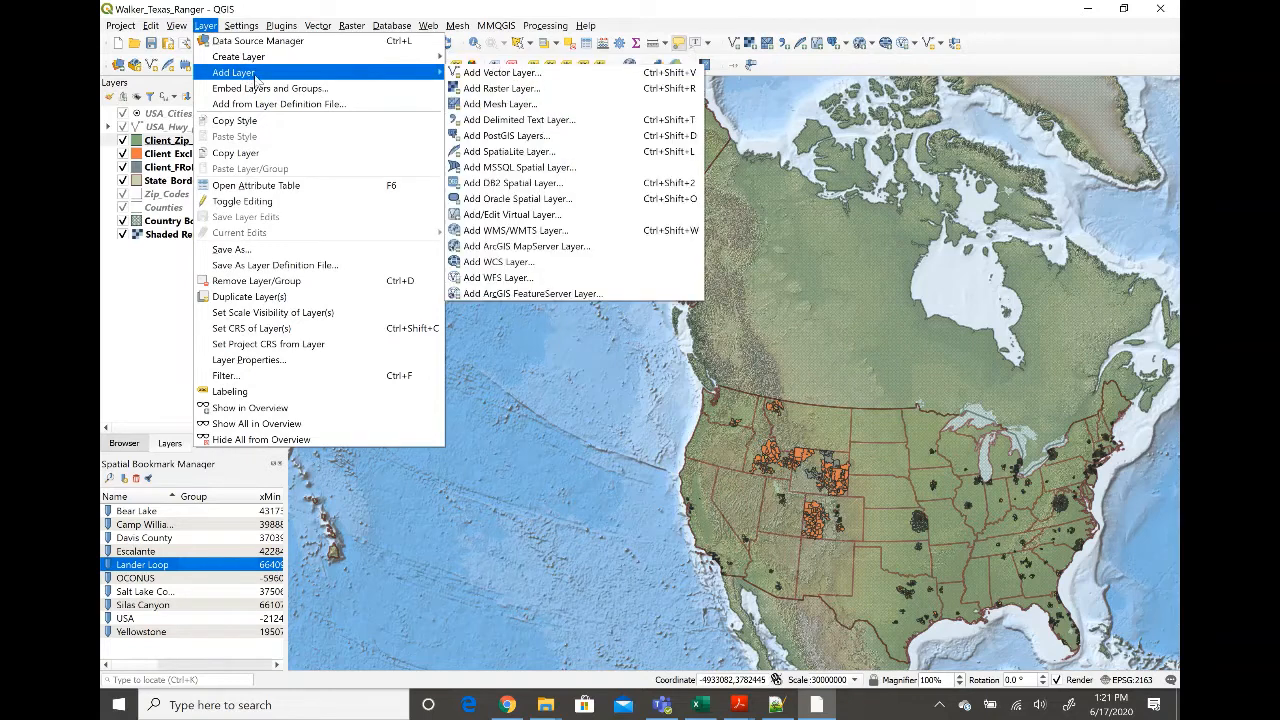
left_click(496, 74)
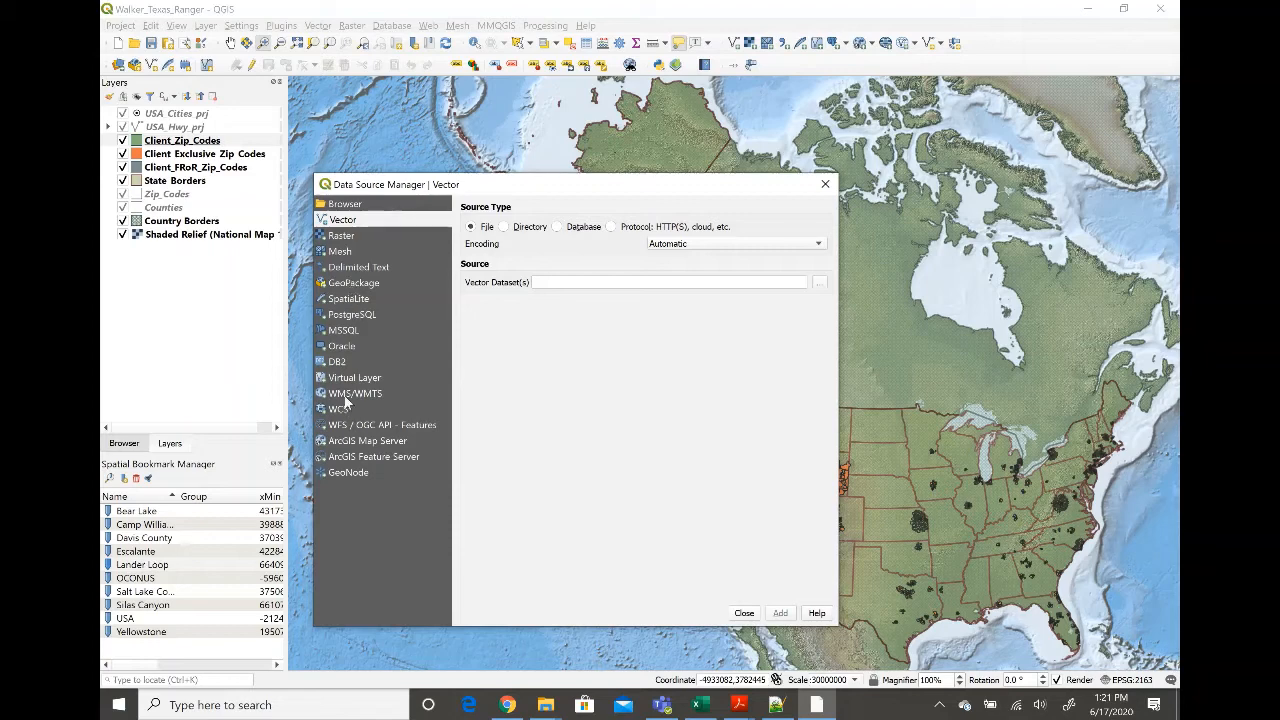
left_click(354, 236)
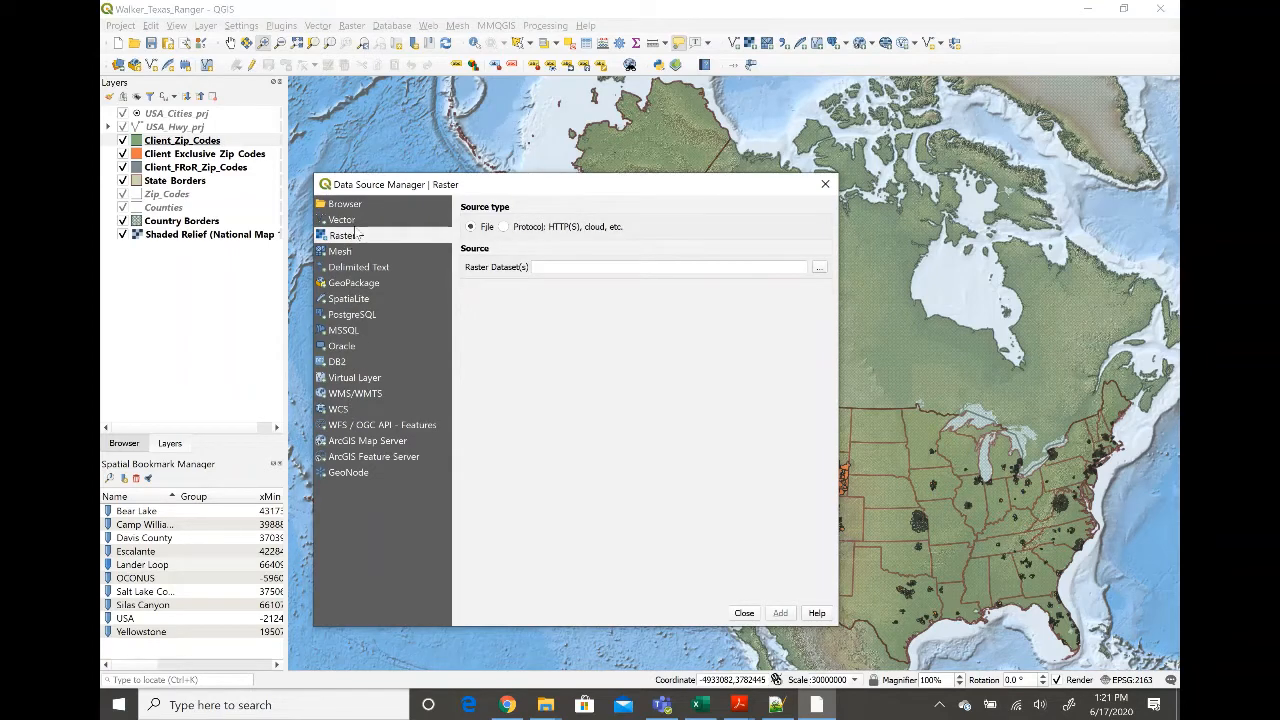
left_click(358, 221)
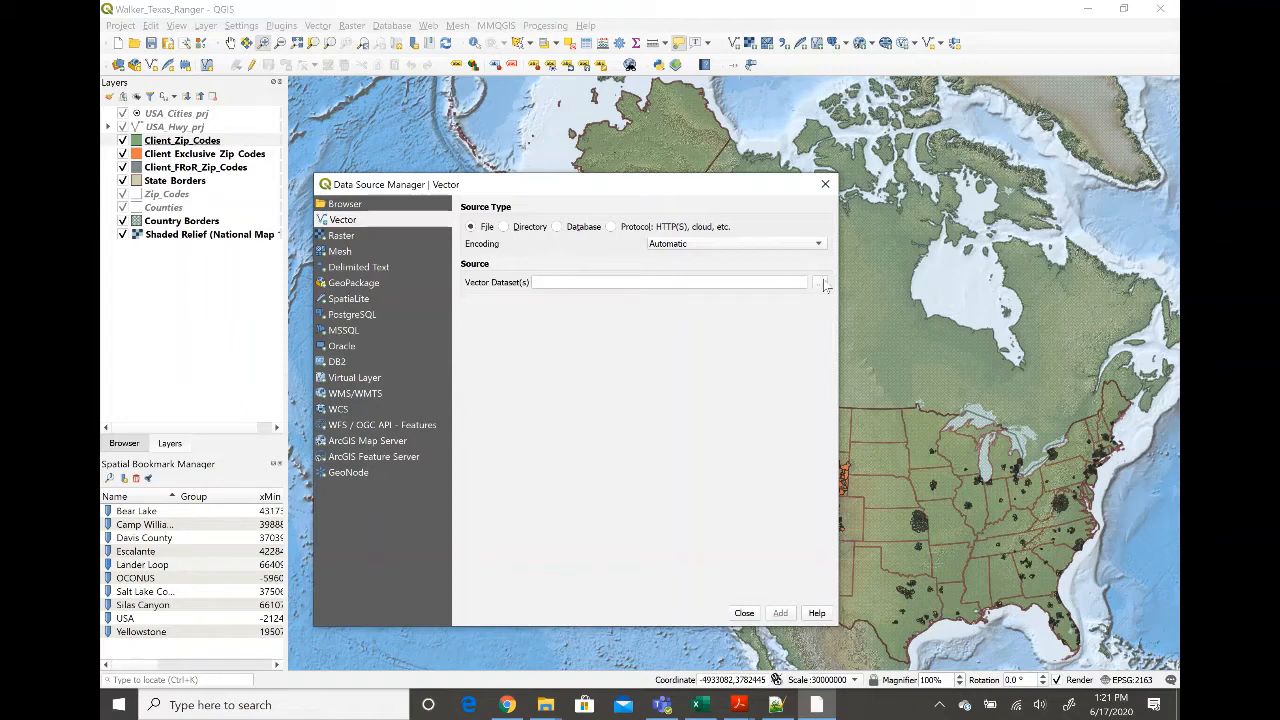
Choose countyp010g.shp from the USA folder as the vector dataset, and close the Data Source Manager without adding it.
left_click(822, 285)
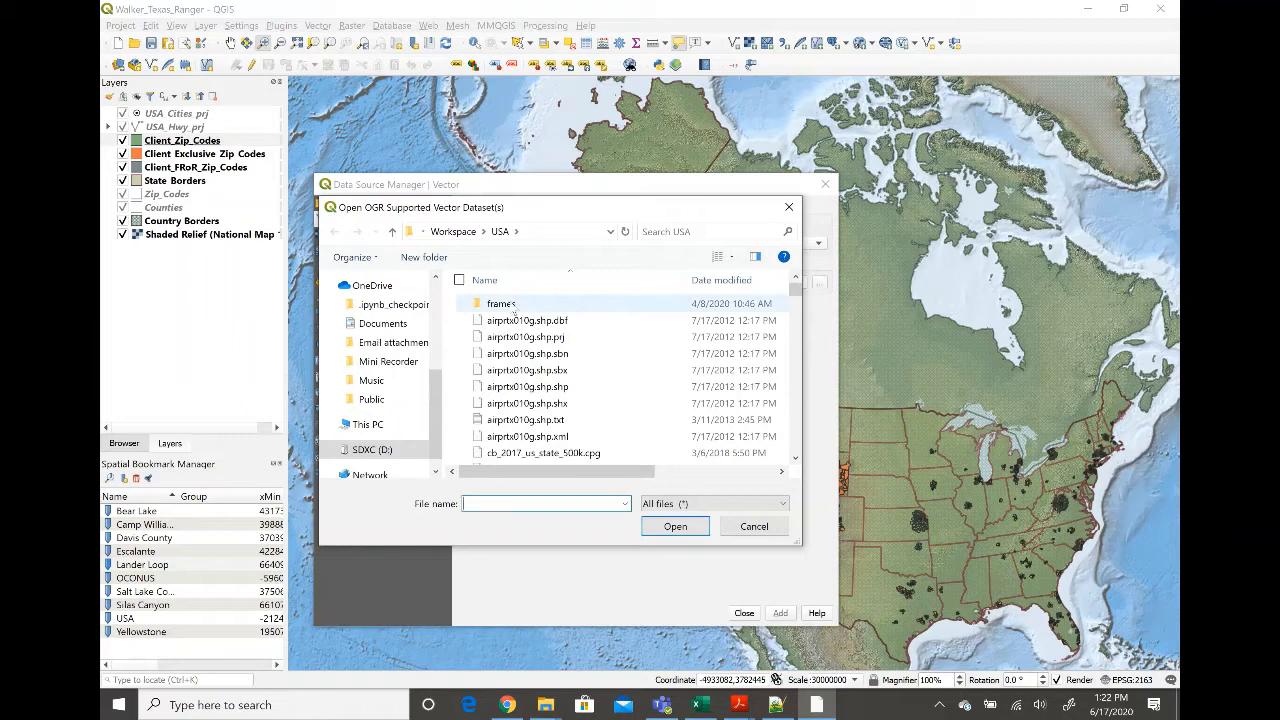
scroll(545, 370, "down", 1)
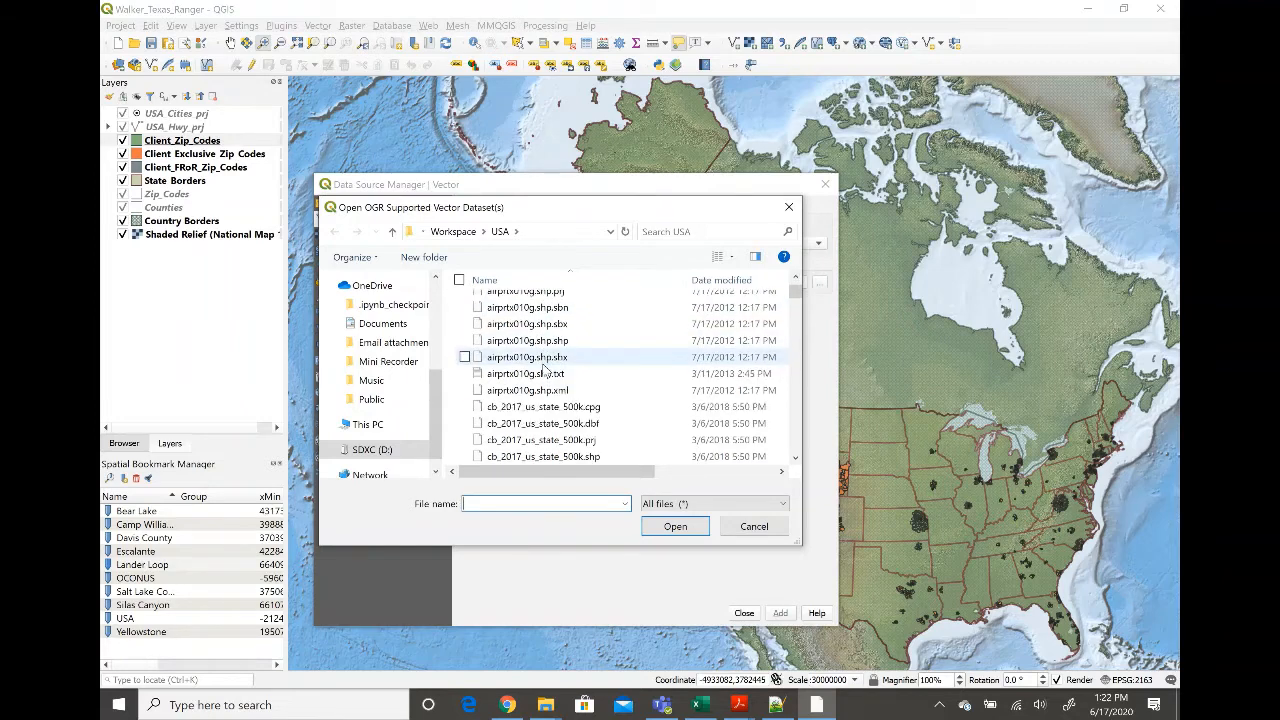
scroll(545, 370, "down", 3)
scroll(545, 370, "down", 1)
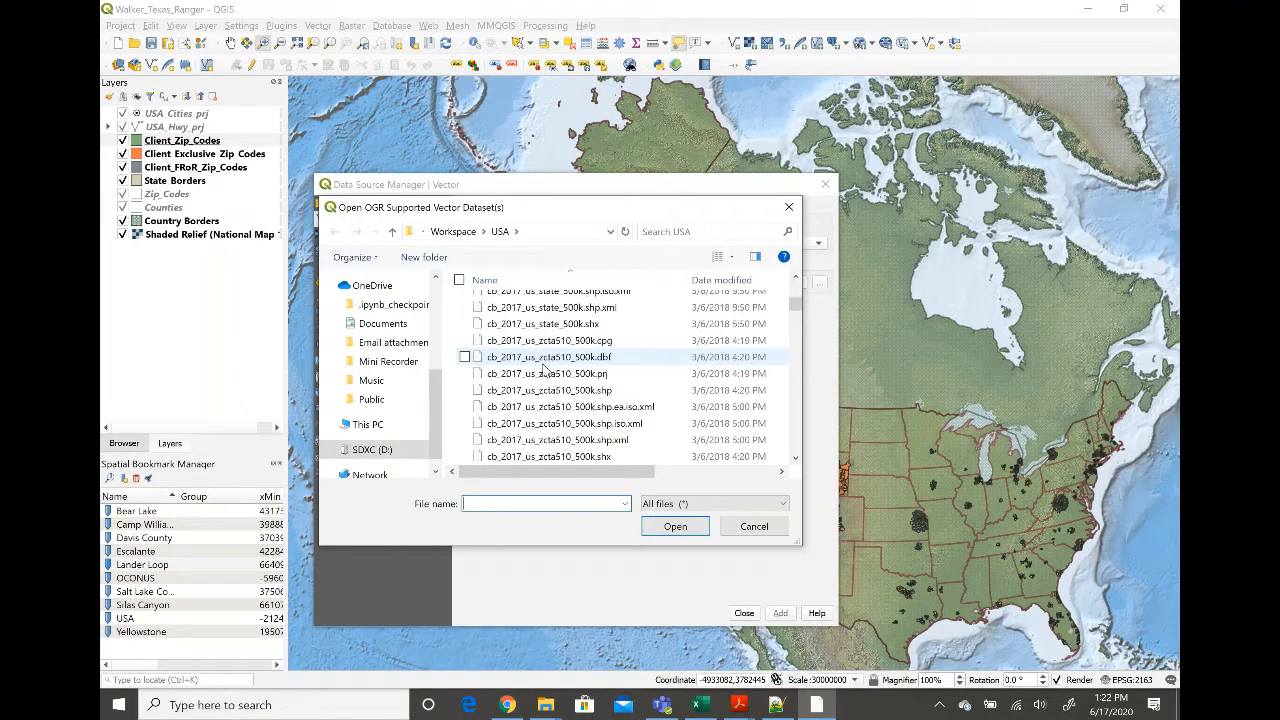
scroll(553, 392, "down", 3)
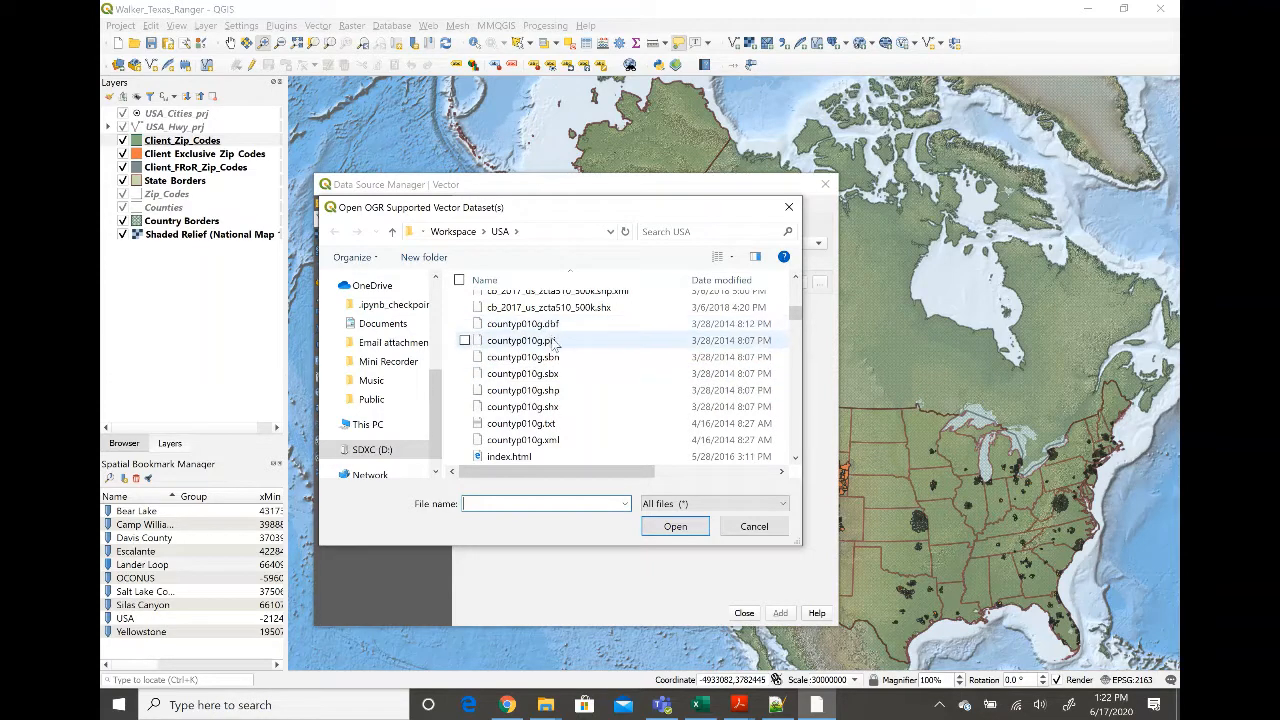
left_click(556, 391)
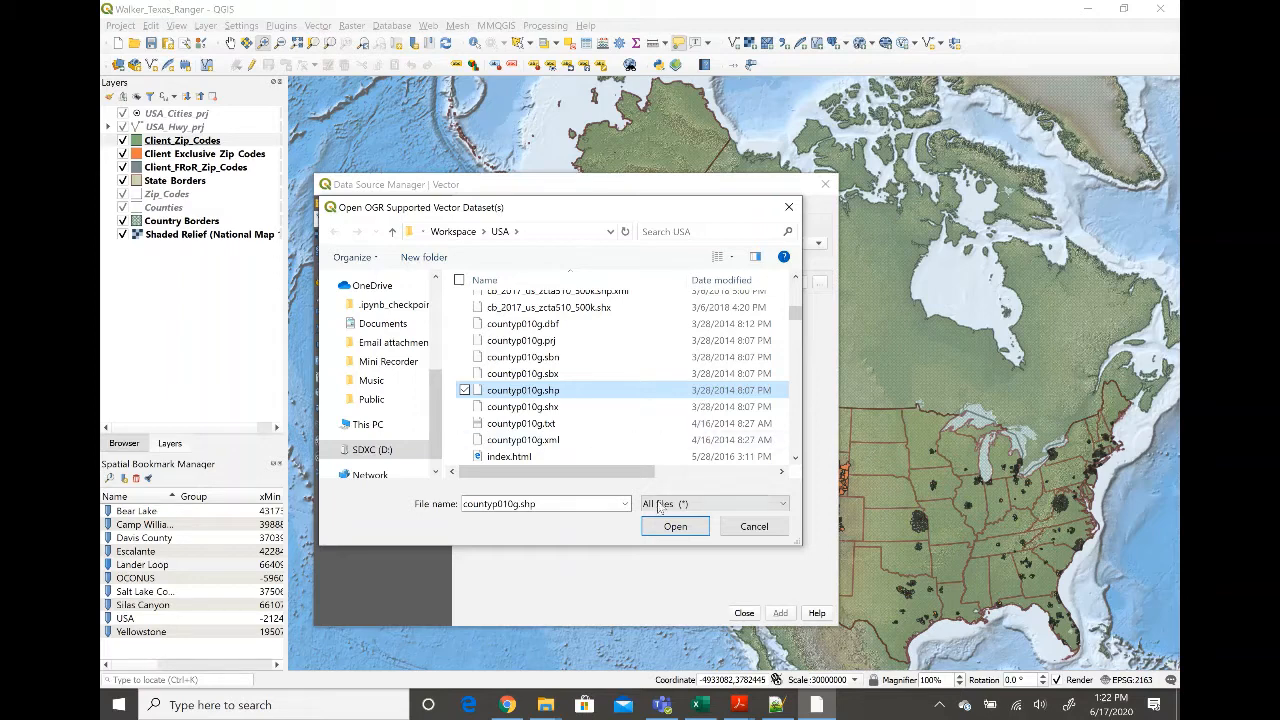
left_click(676, 527)
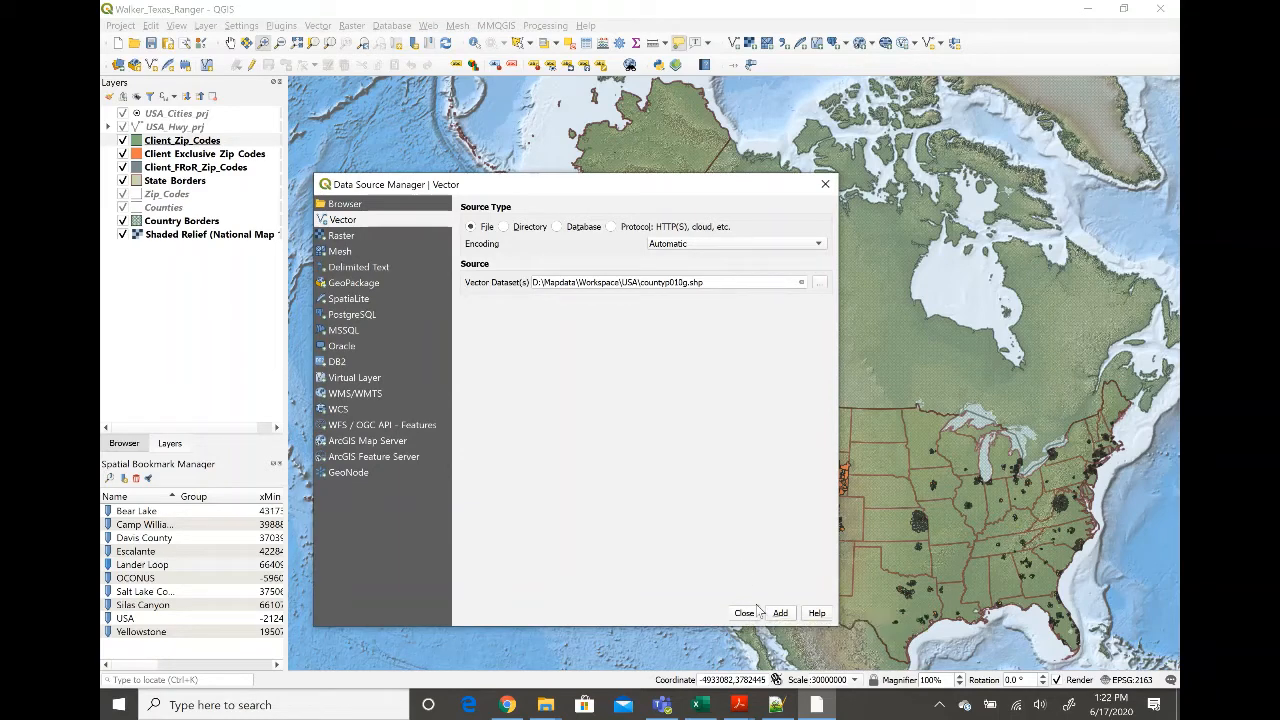
left_click(752, 613)
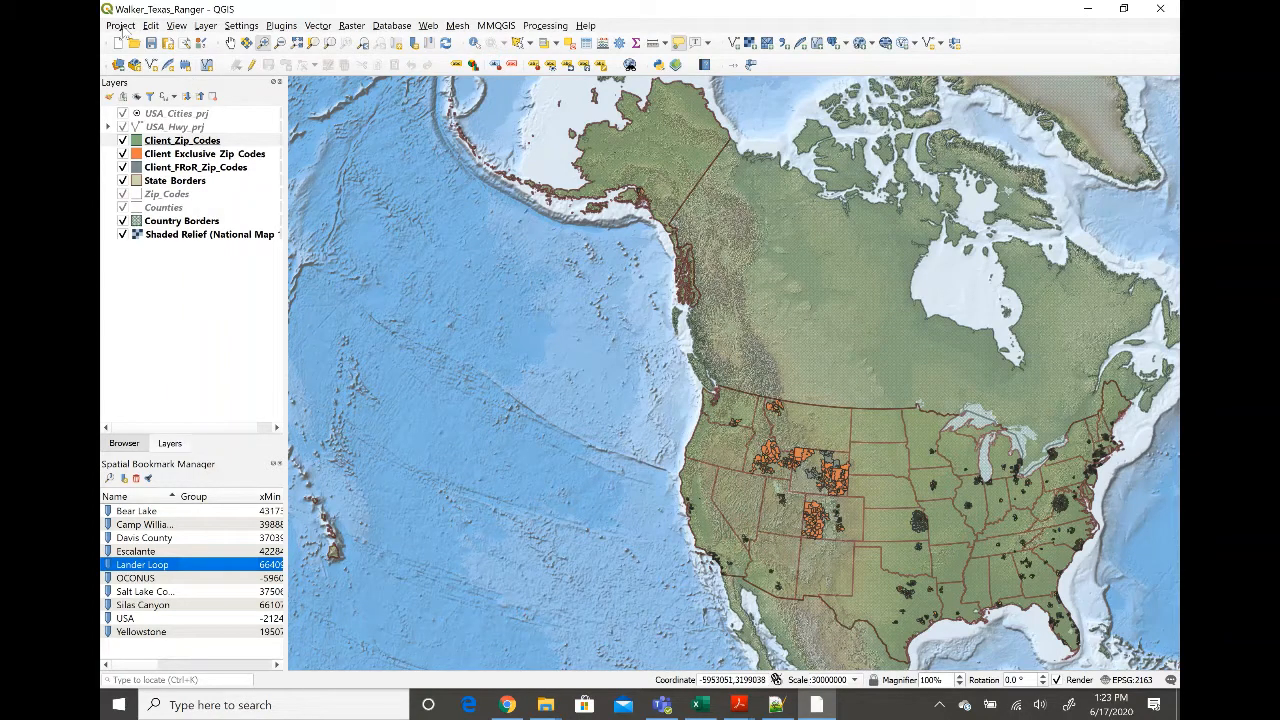
Review the coordinate reference system settings in the project properties.
left_click(120, 25)
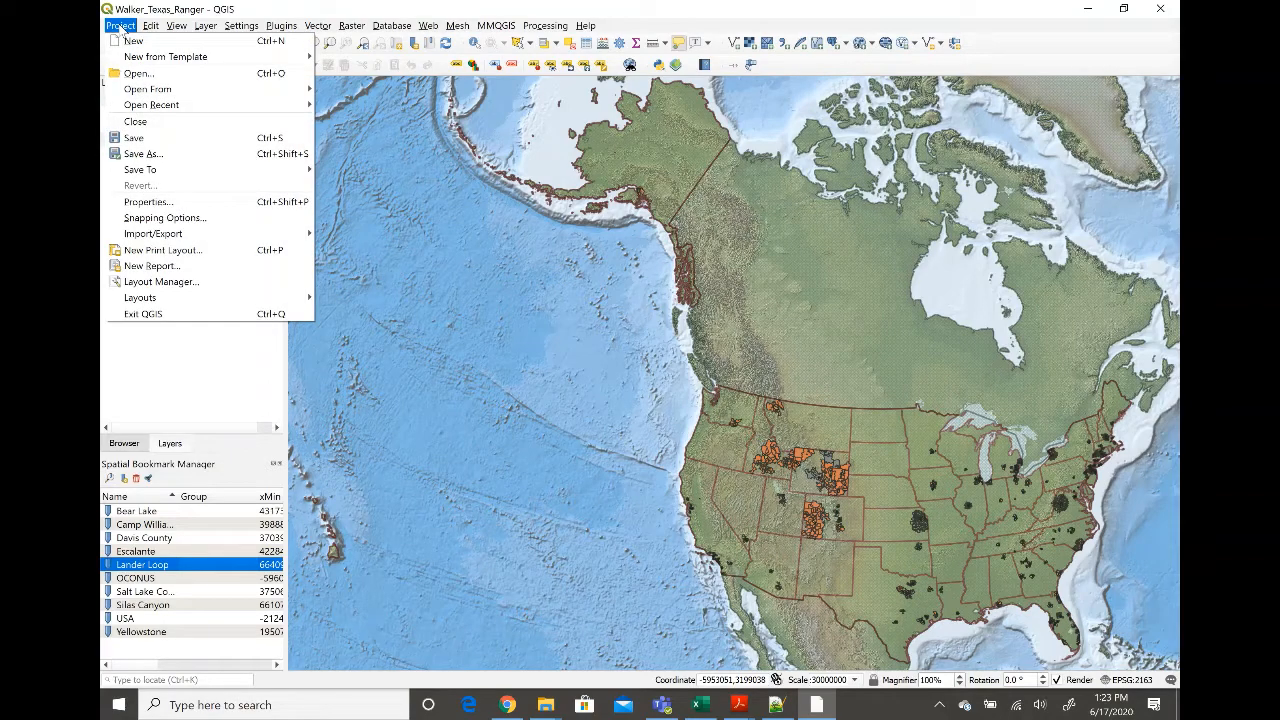
left_click(150, 202)
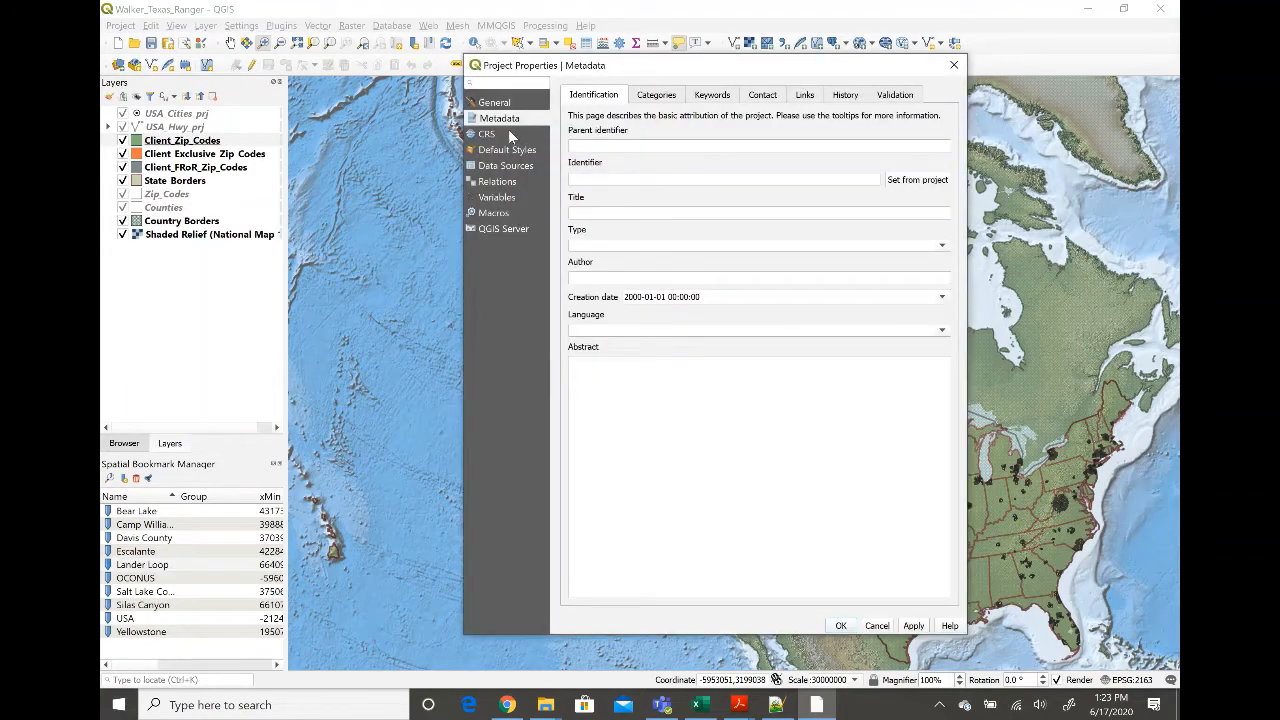
left_click(490, 134)
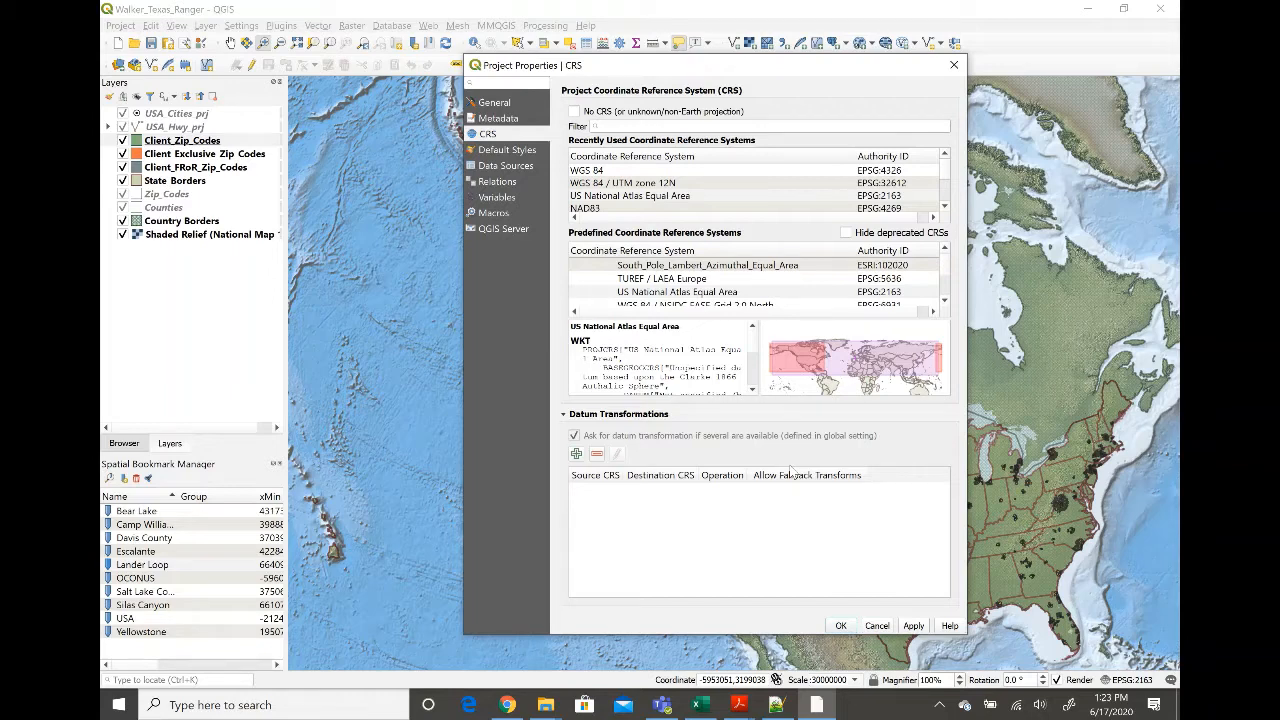
left_click(840, 625)
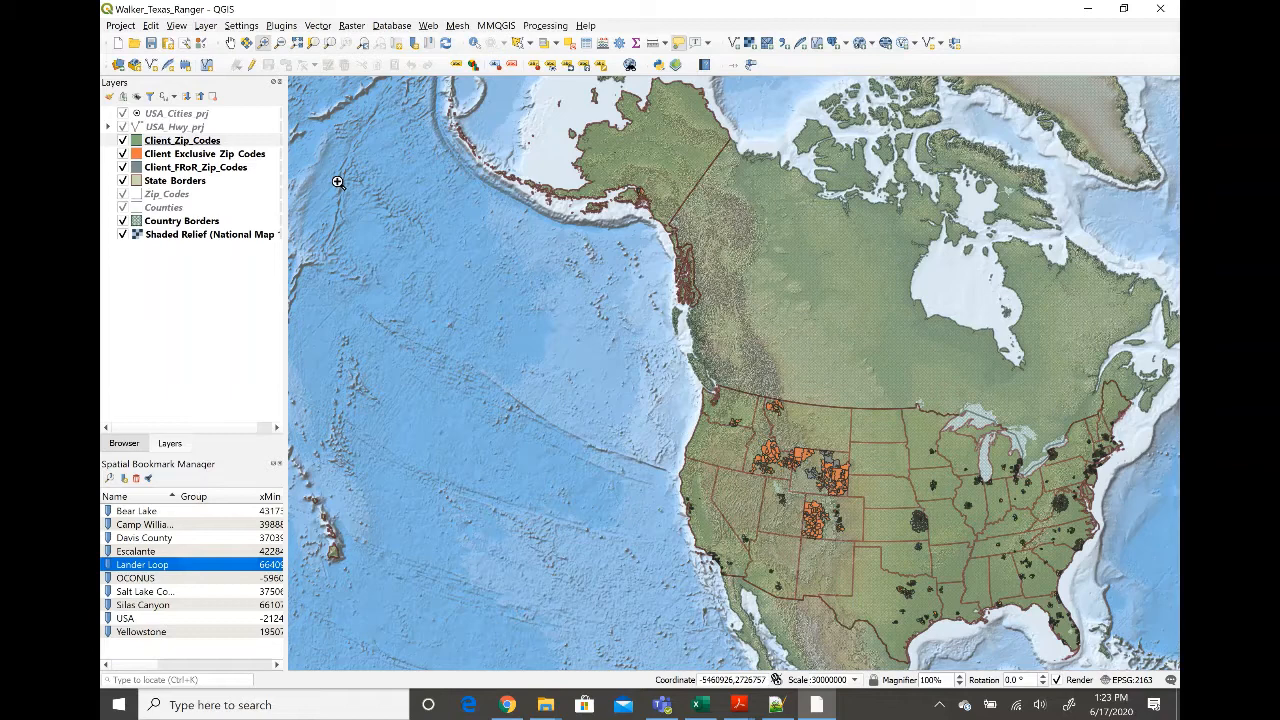
Create a new print layout titled Walker Texas Ranger.
left_click(128, 27)
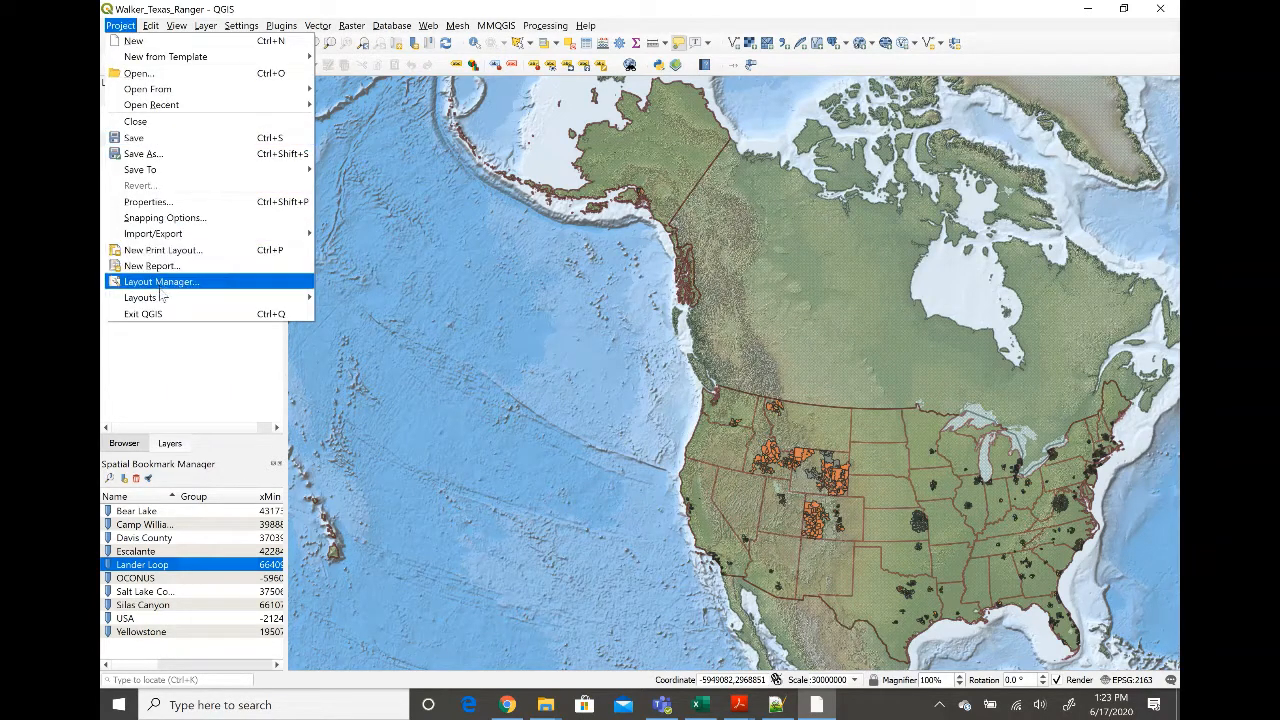
mouse_move(162, 300)
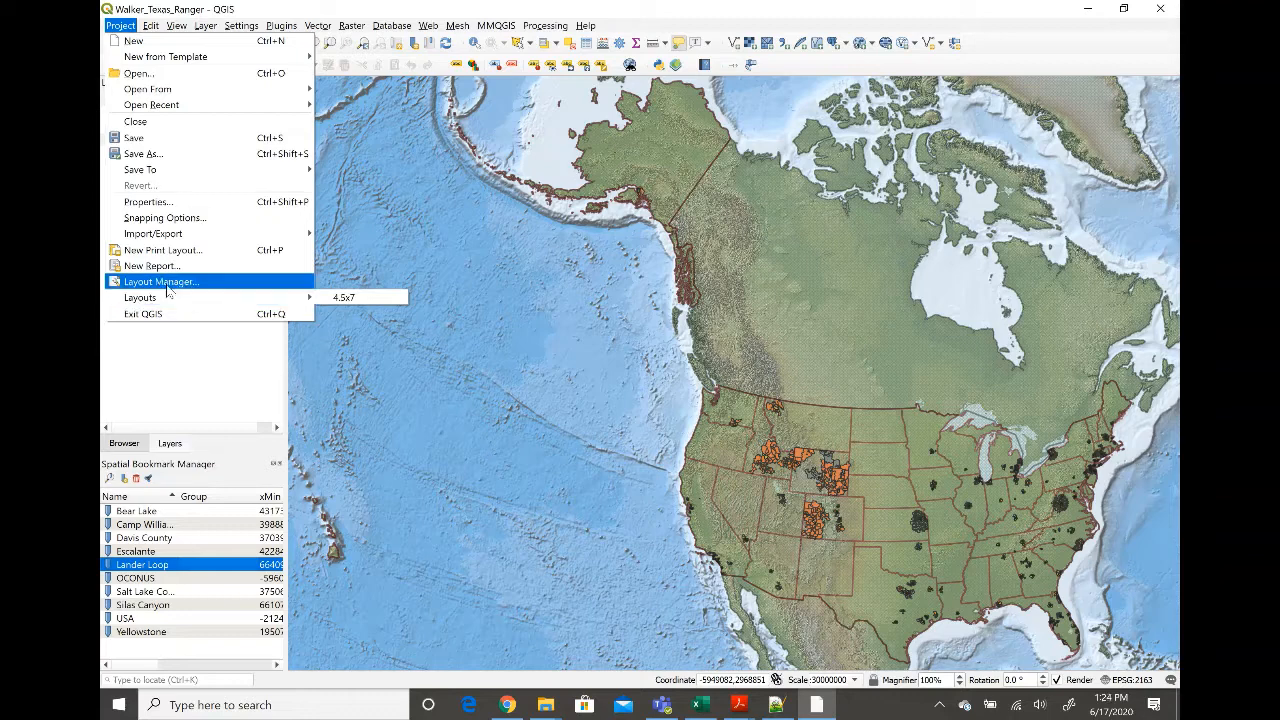
left_click(185, 254)
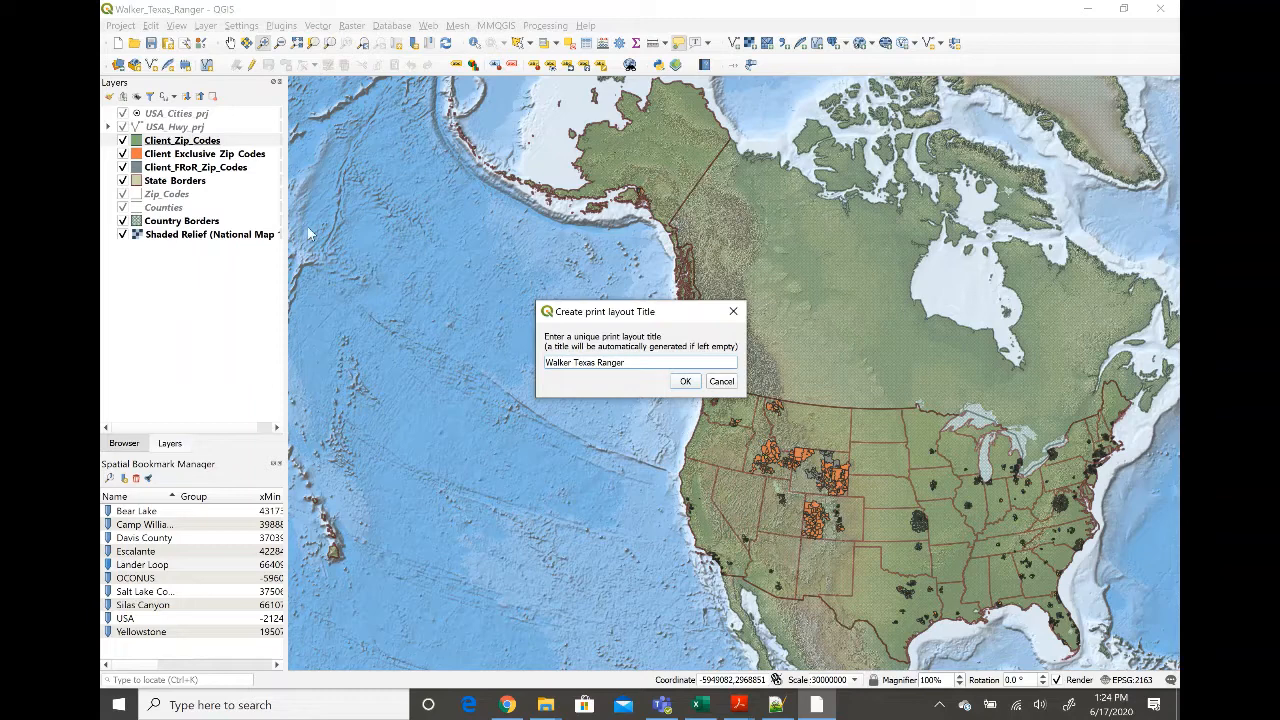
left_click(677, 385)
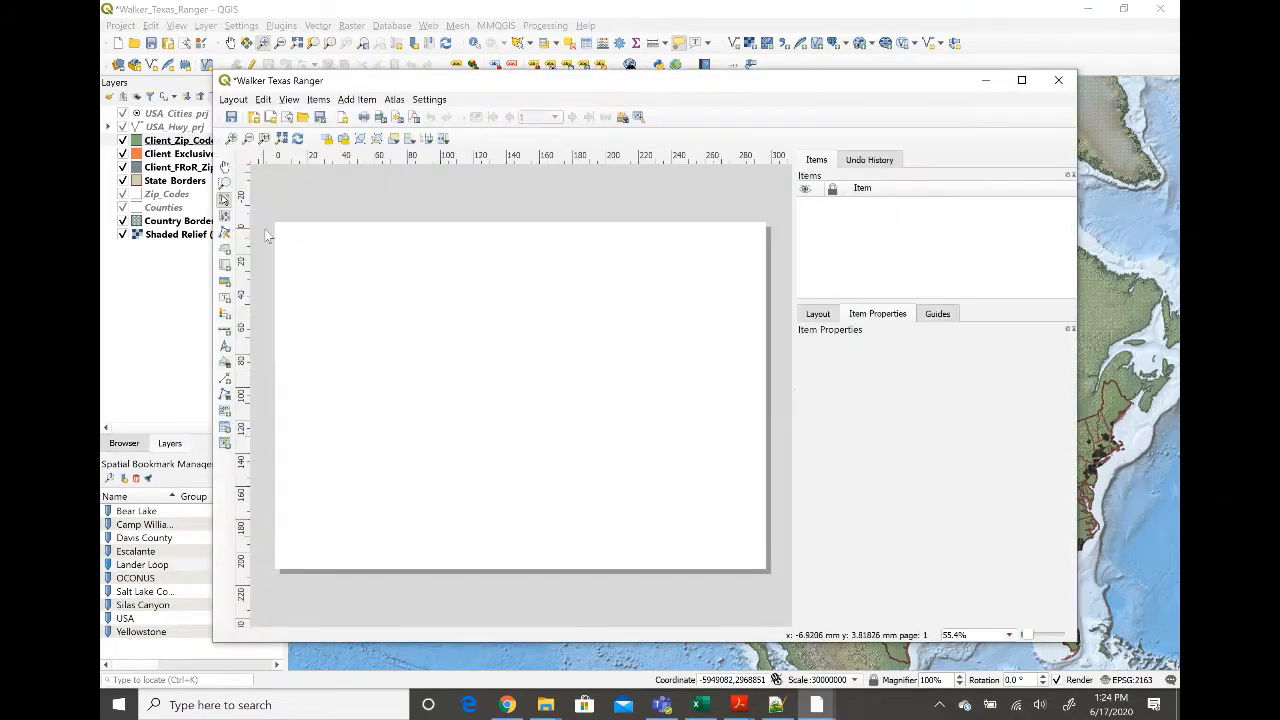
Add a map filling most of the layout page with a blank strip at its right edge, and shift the map content slightly up and left.
left_click(224, 216)
left_click(225, 217)
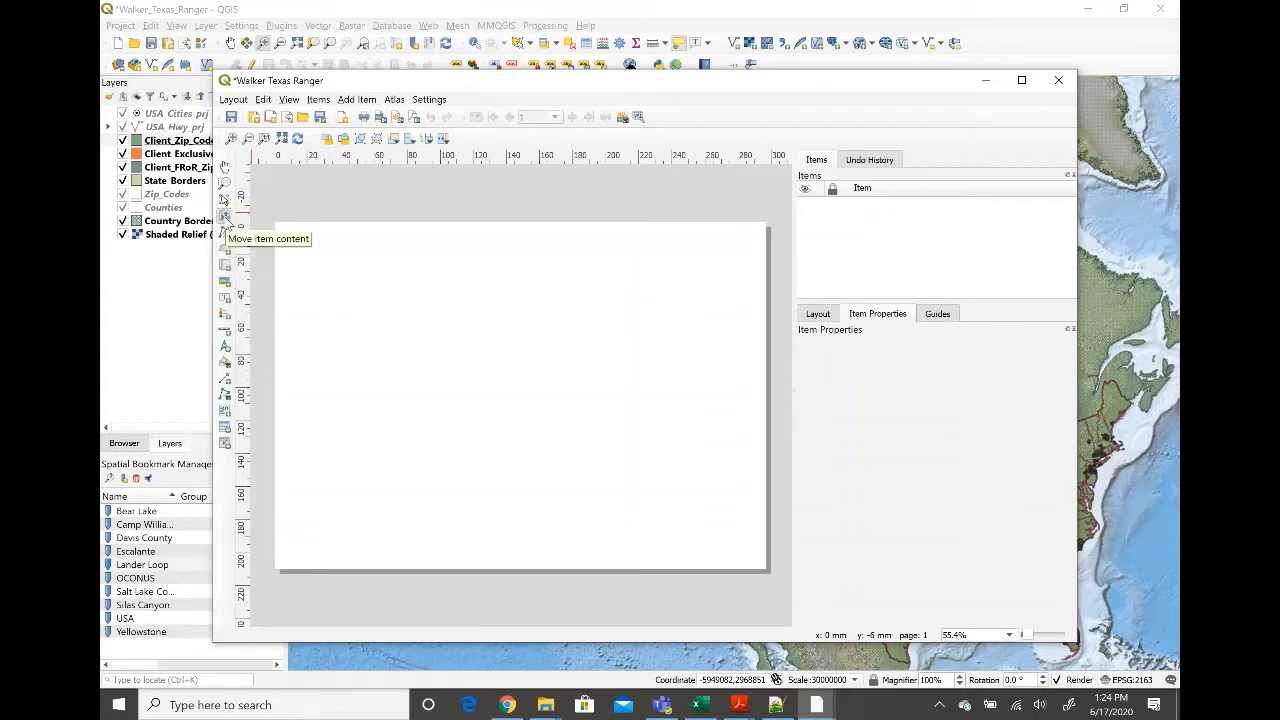
left_click(224, 264)
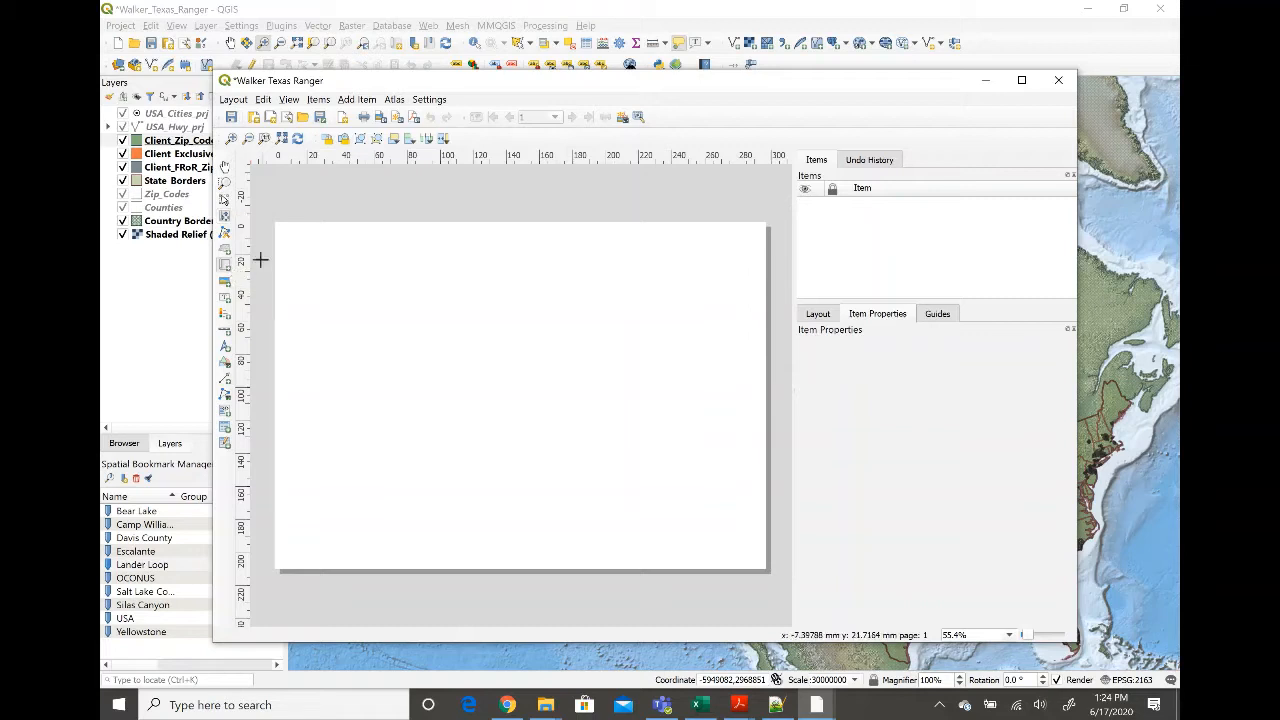
left_click_drag(294, 240, 686, 556)
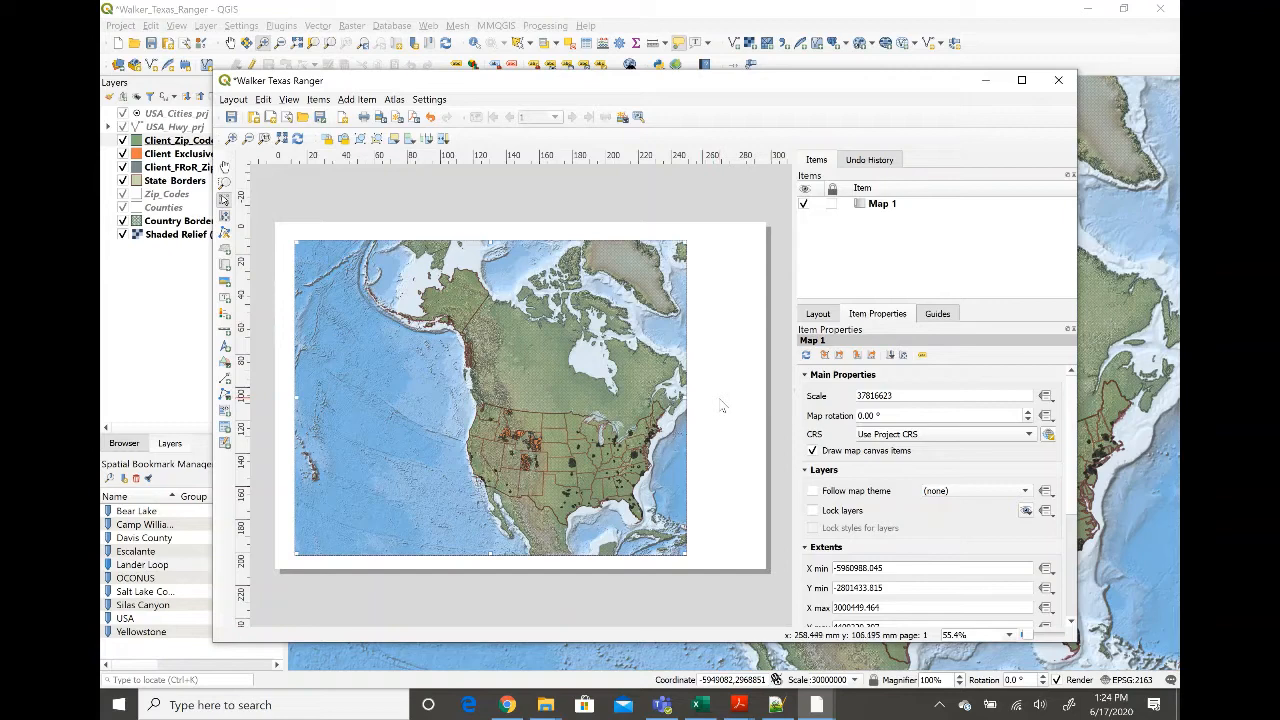
left_click(224, 216)
left_click_drag(510, 350, 481, 340)
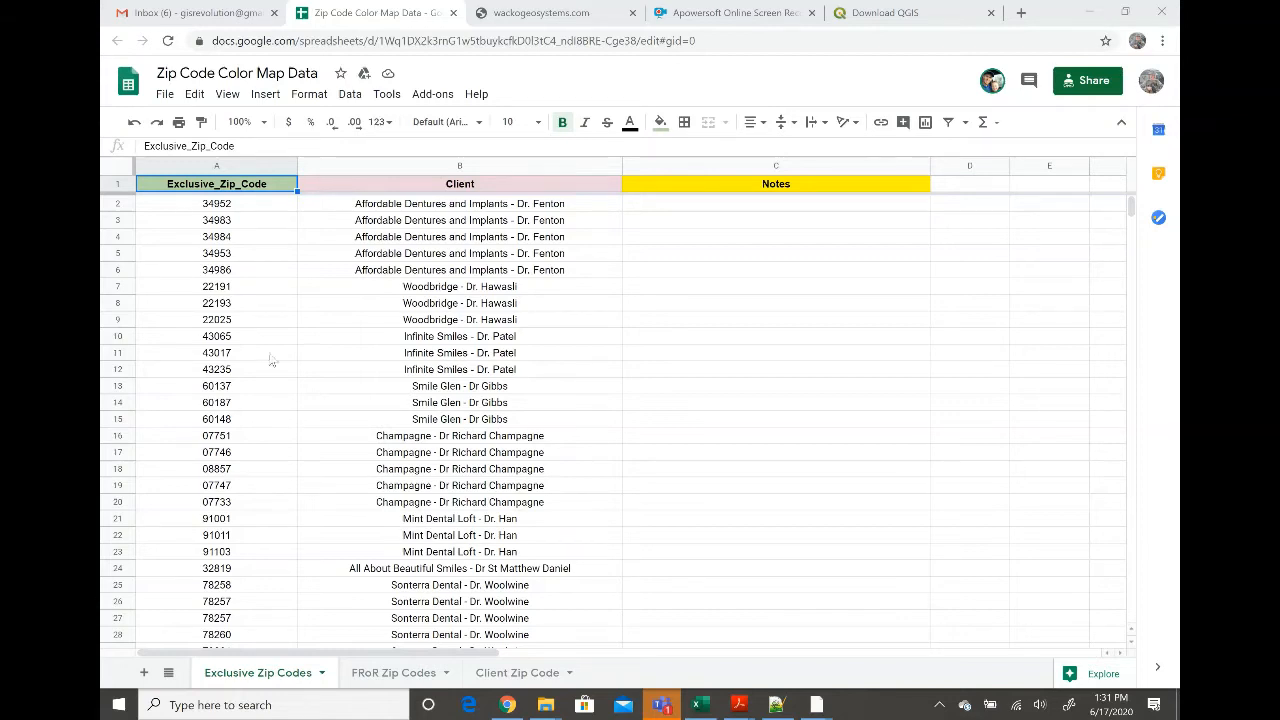
In the Zip Code Color Map Data spreadsheet, check the number format of the Exclusive_Zip_Code column.
left_click(207, 167)
right_click(208, 170)
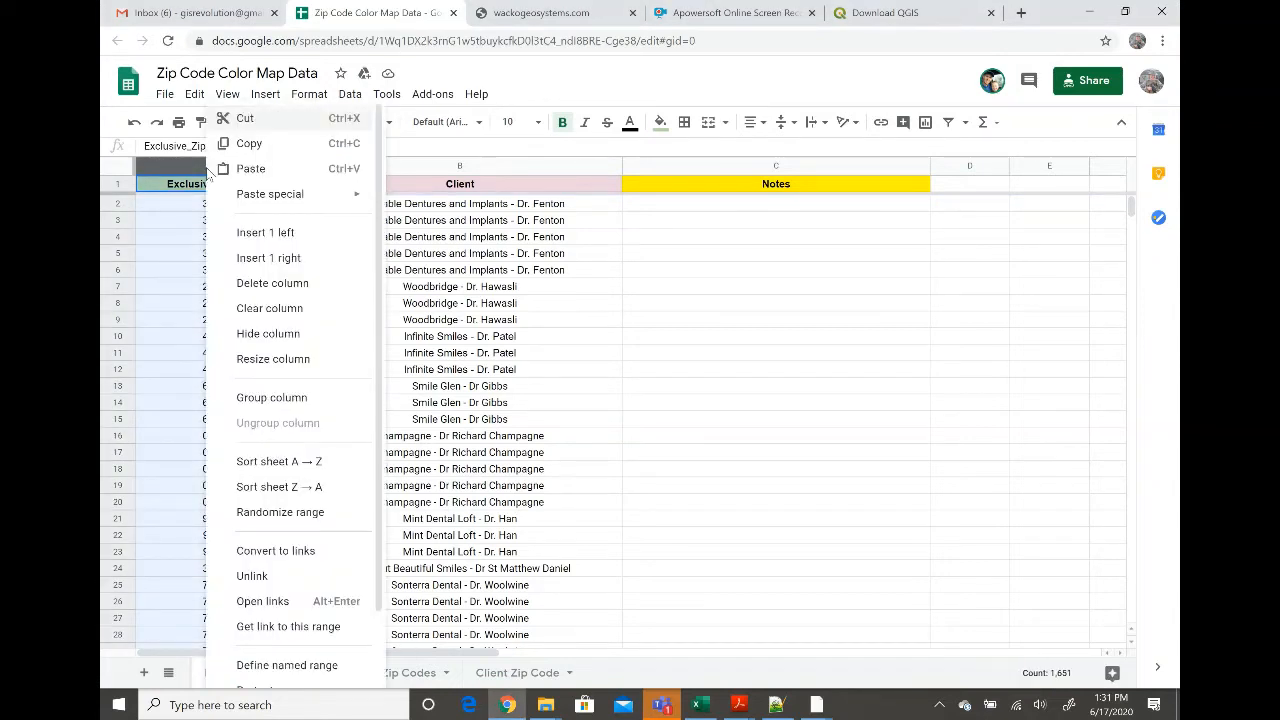
left_click(180, 203)
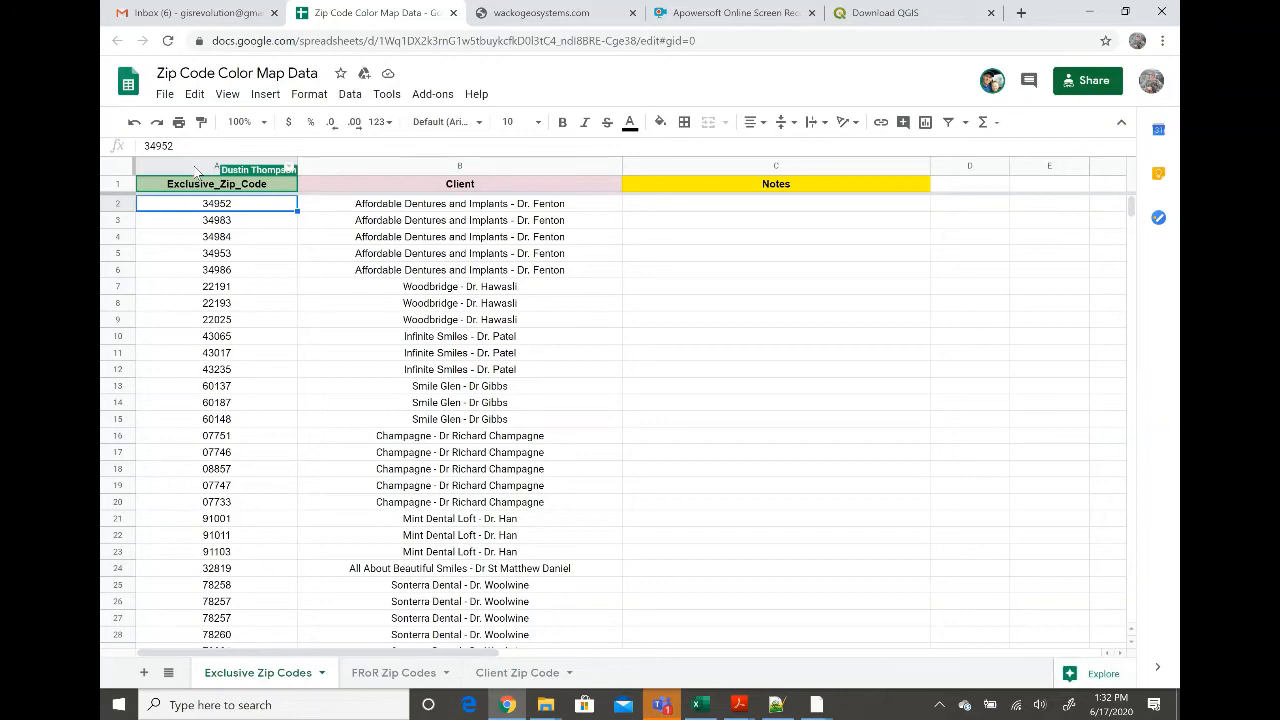
left_click(195, 167)
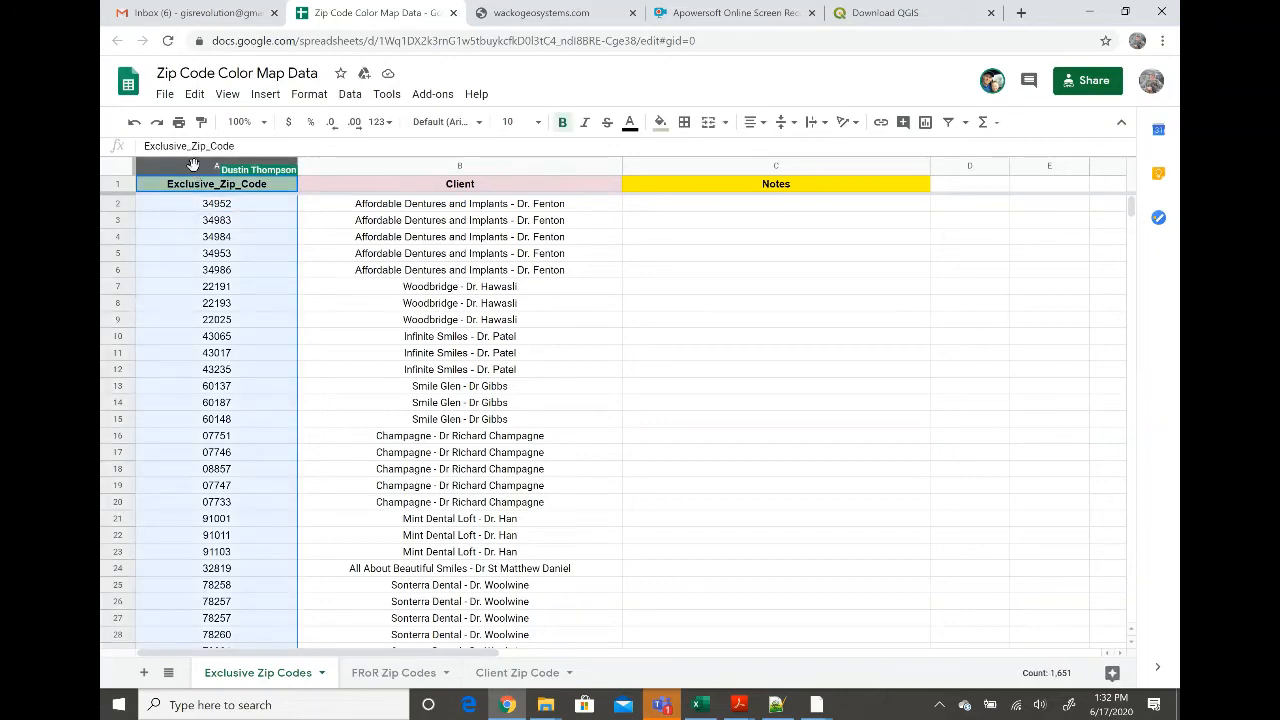
left_click(222, 489)
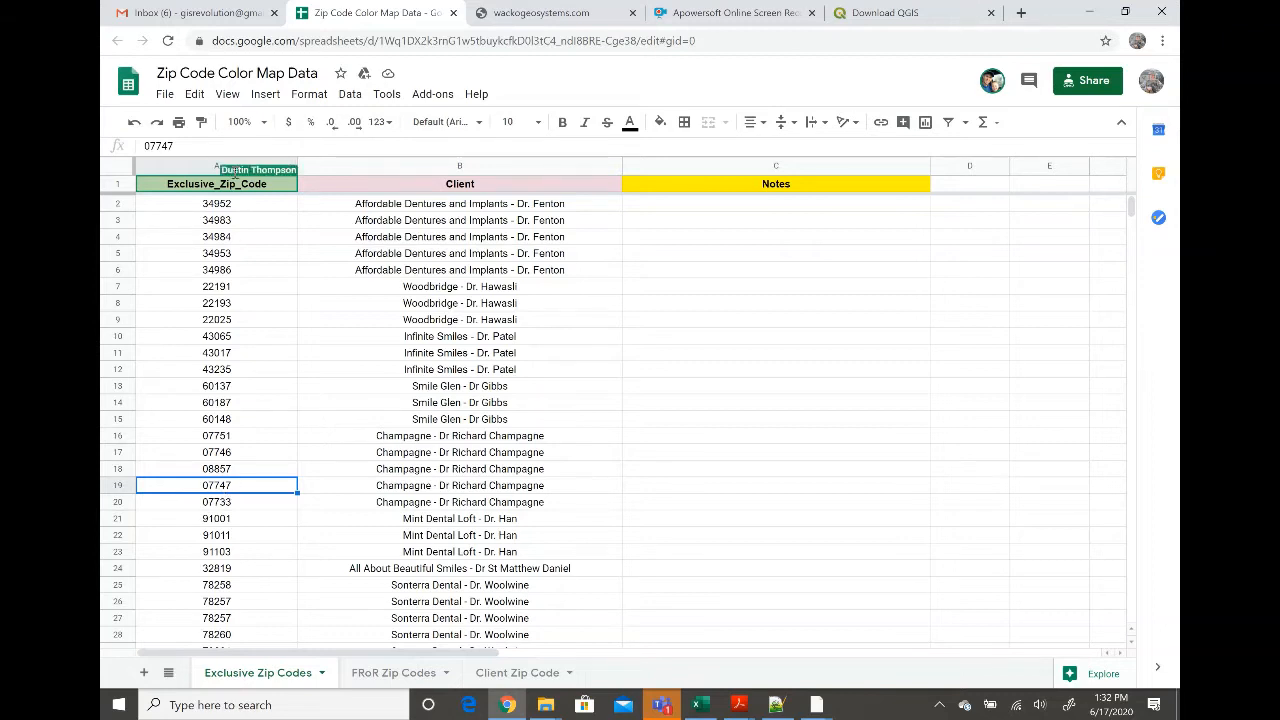
left_click(202, 166)
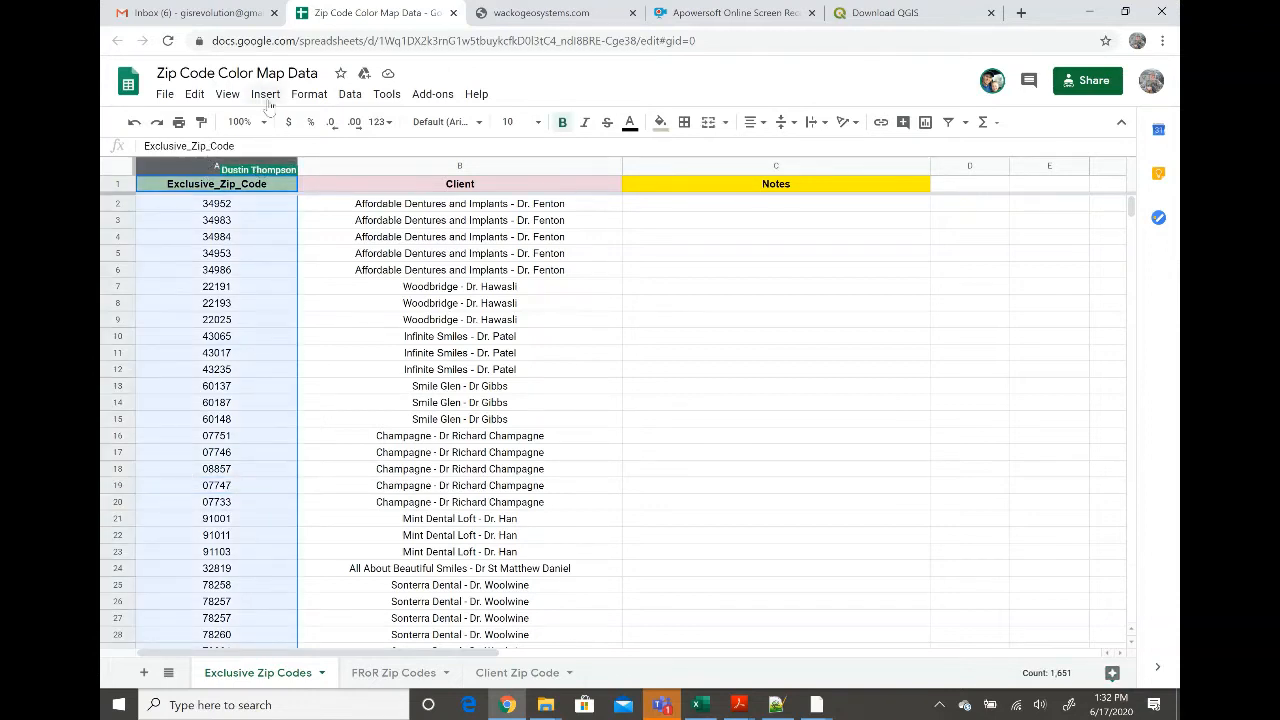
left_click(302, 97)
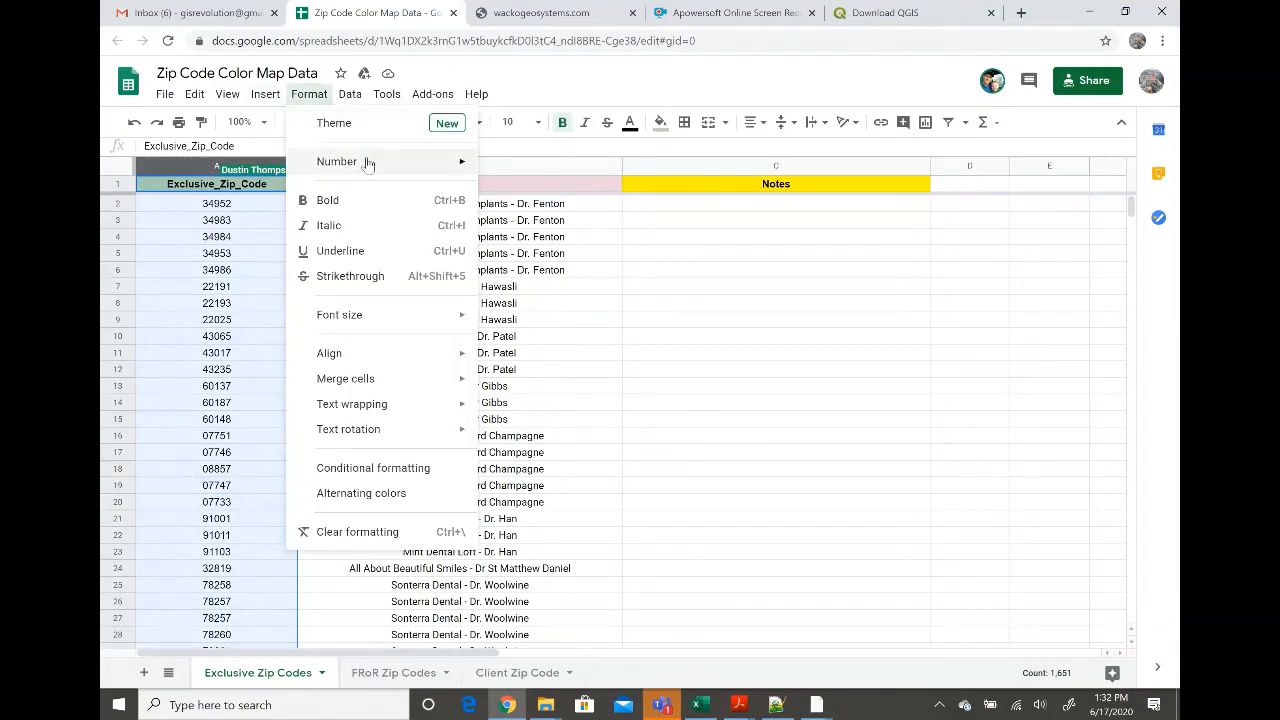
mouse_move(366, 162)
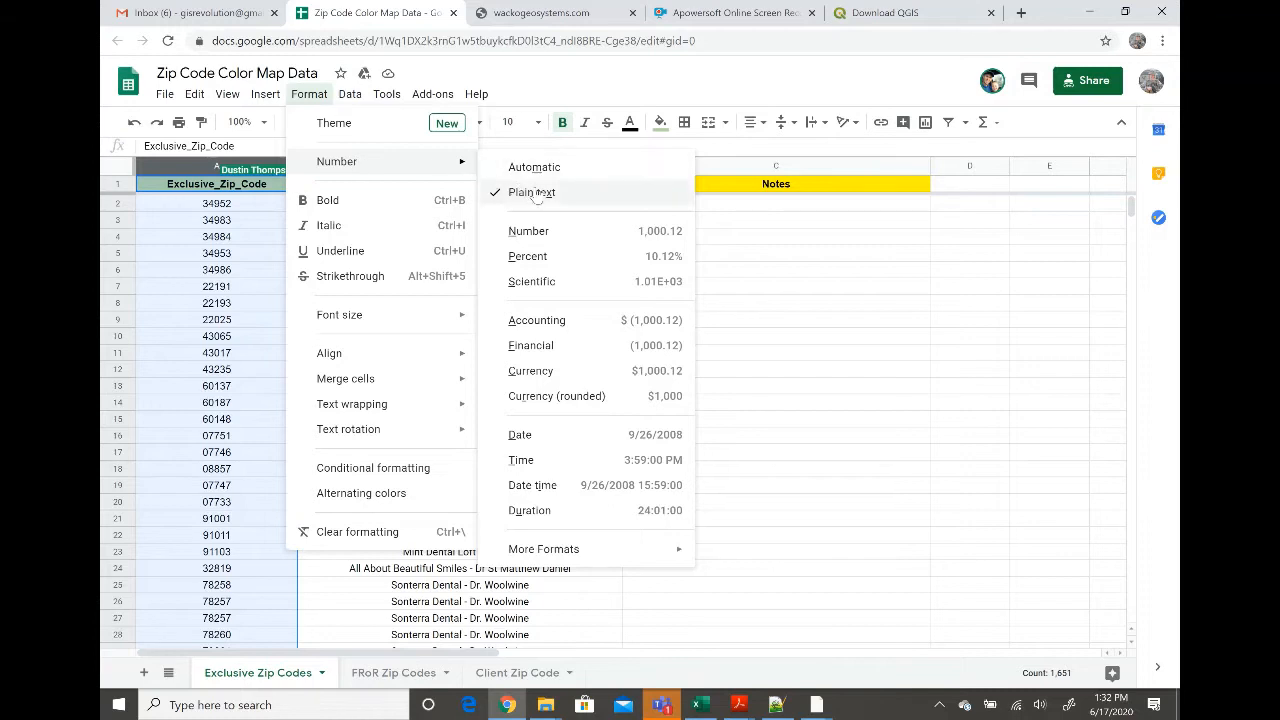
left_click(214, 256)
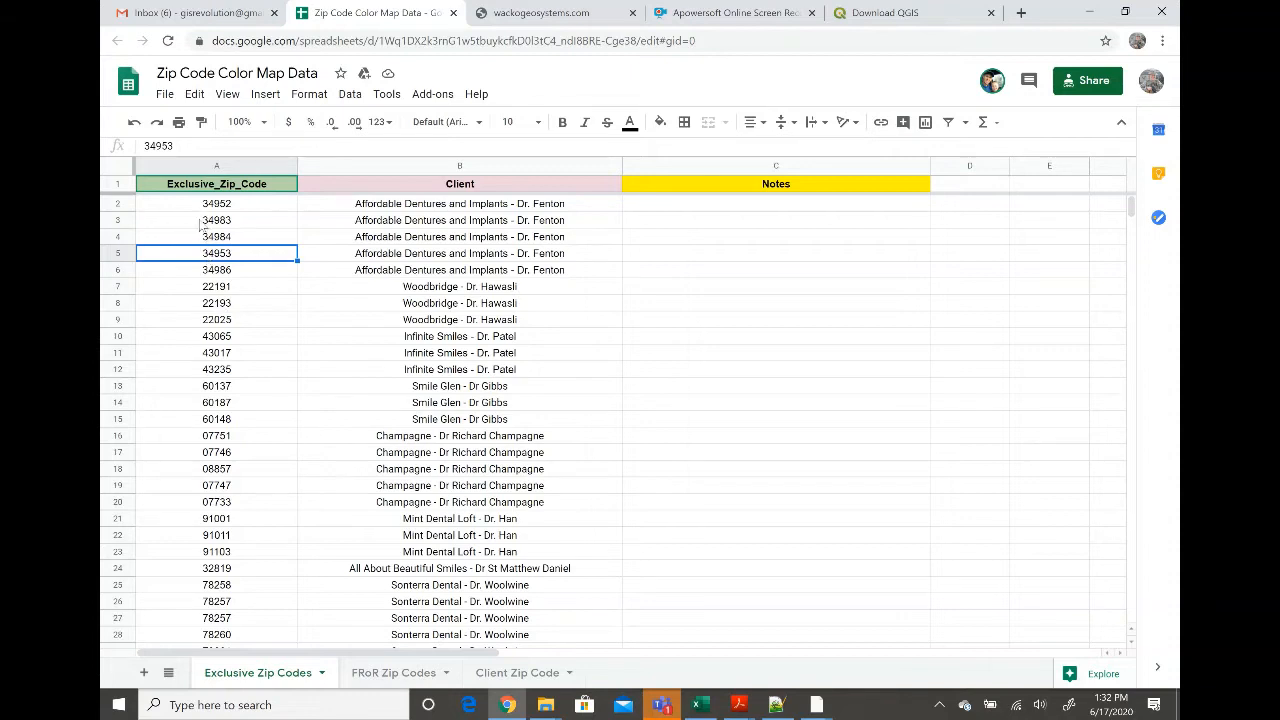
Download the Exclusive Zip Codes sheet as a comma-separated values (.csv) file.
left_click(164, 94)
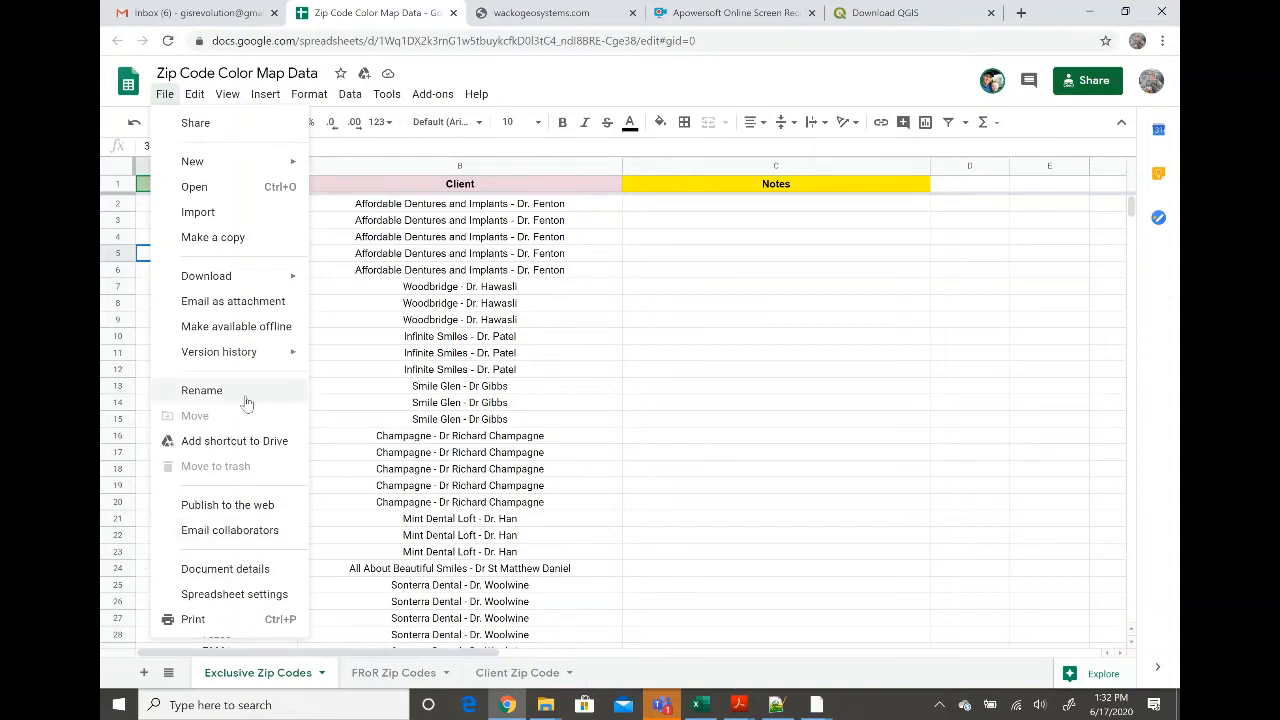
mouse_move(260, 286)
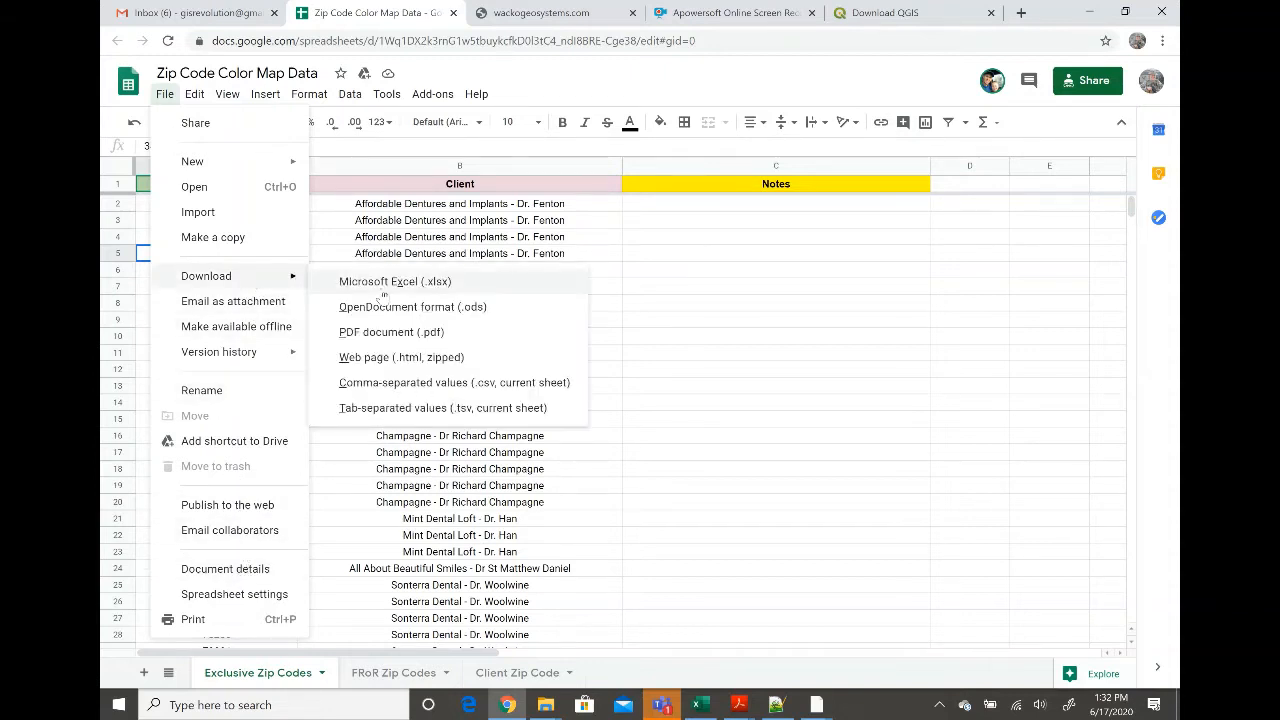
left_click(433, 388)
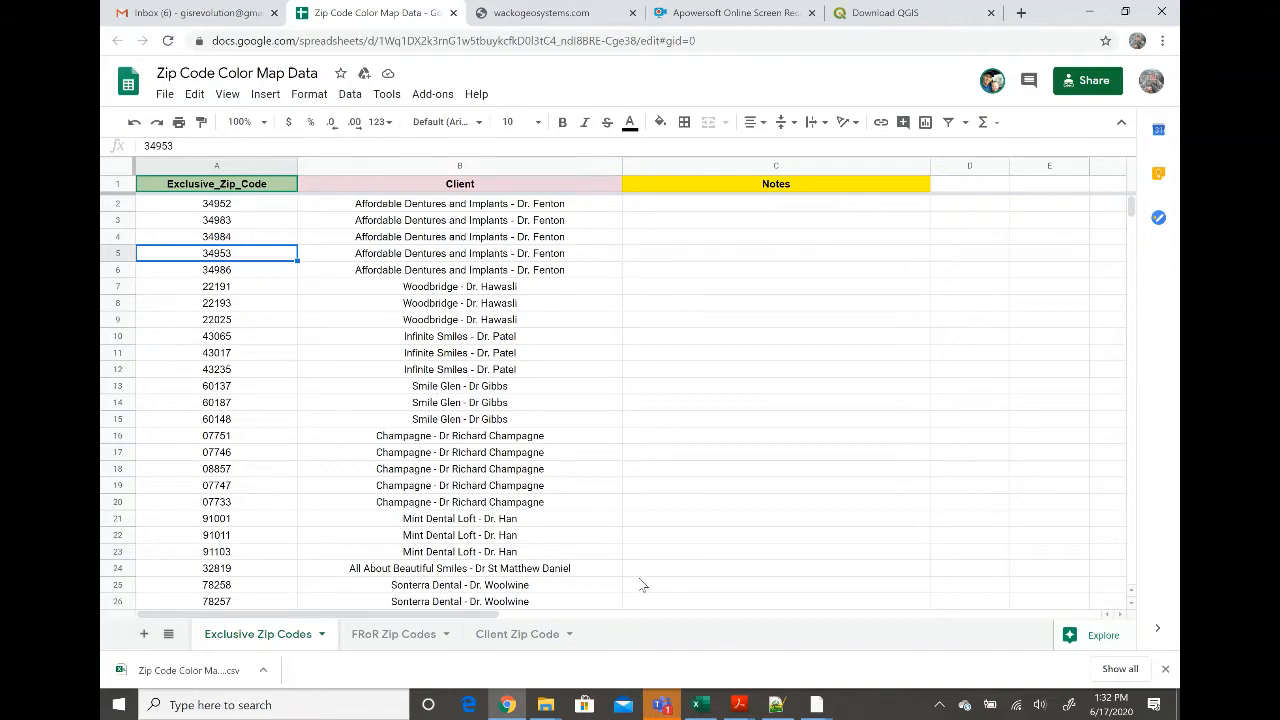
Switch to the Walker_Texas_Ranger project in QGIS and close its Walker Texas Ranger print layout window.
mouse_move(820, 706)
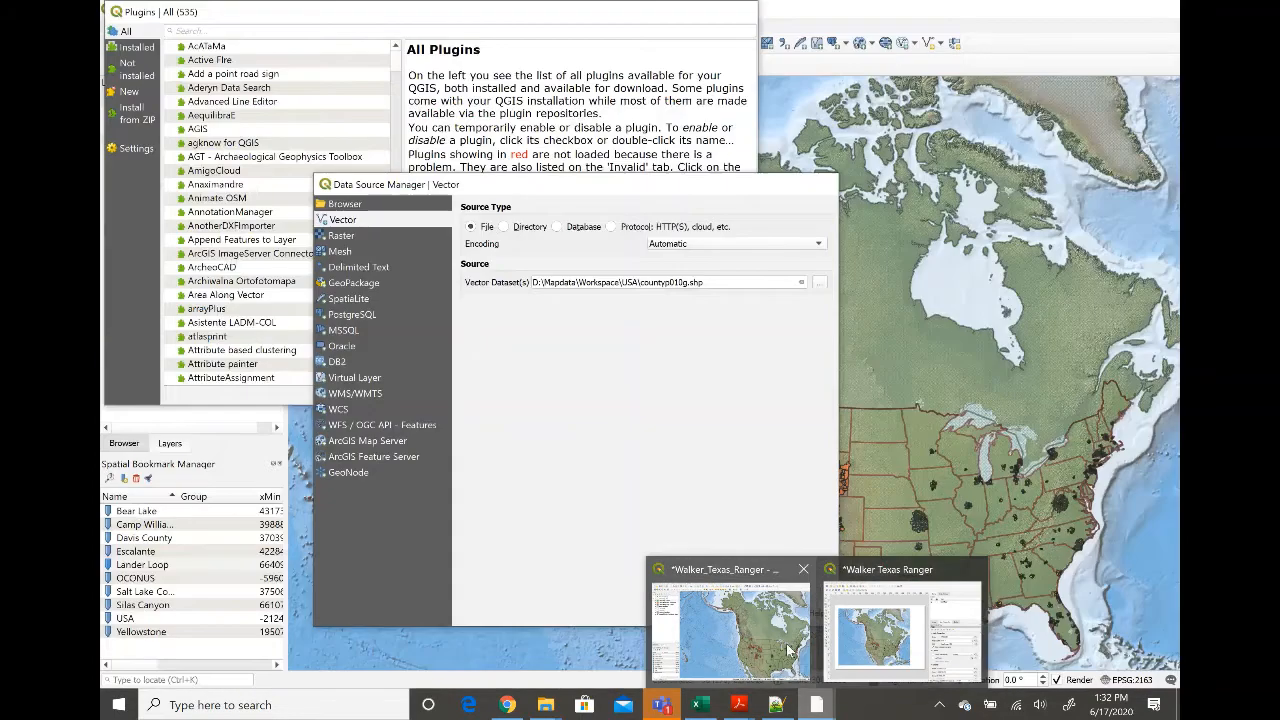
left_click(789, 651)
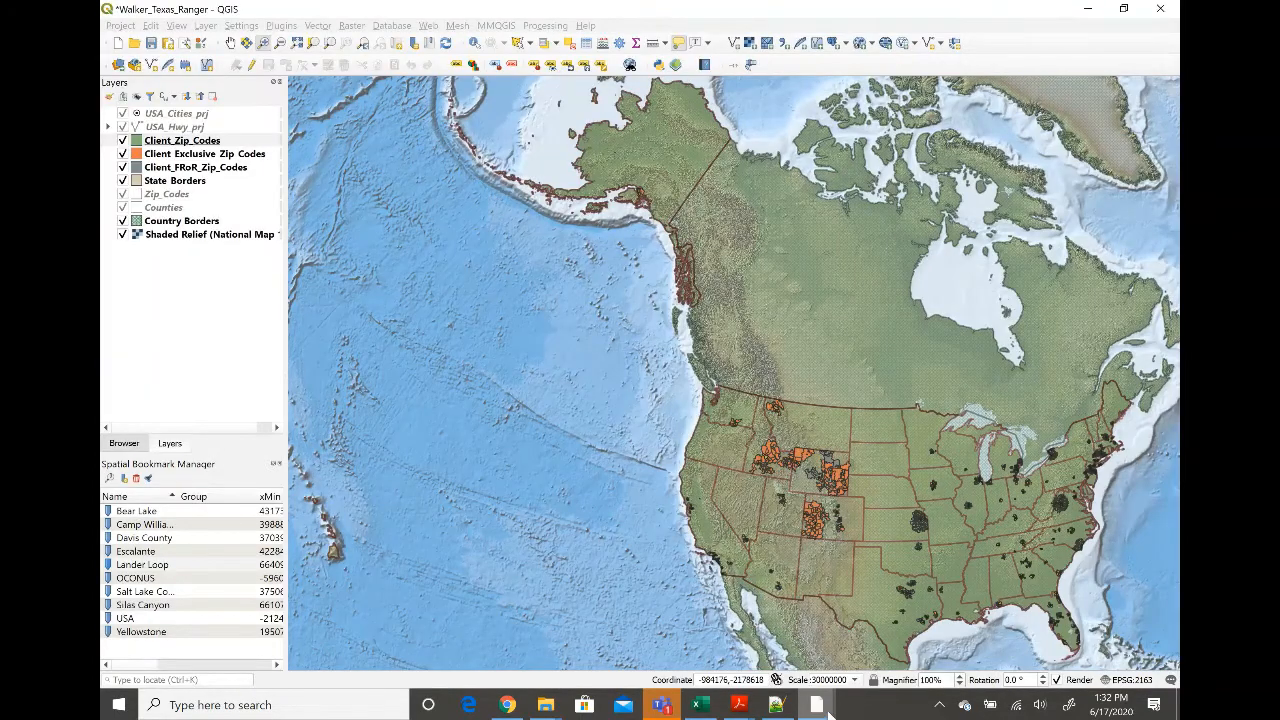
mouse_move(660, 705)
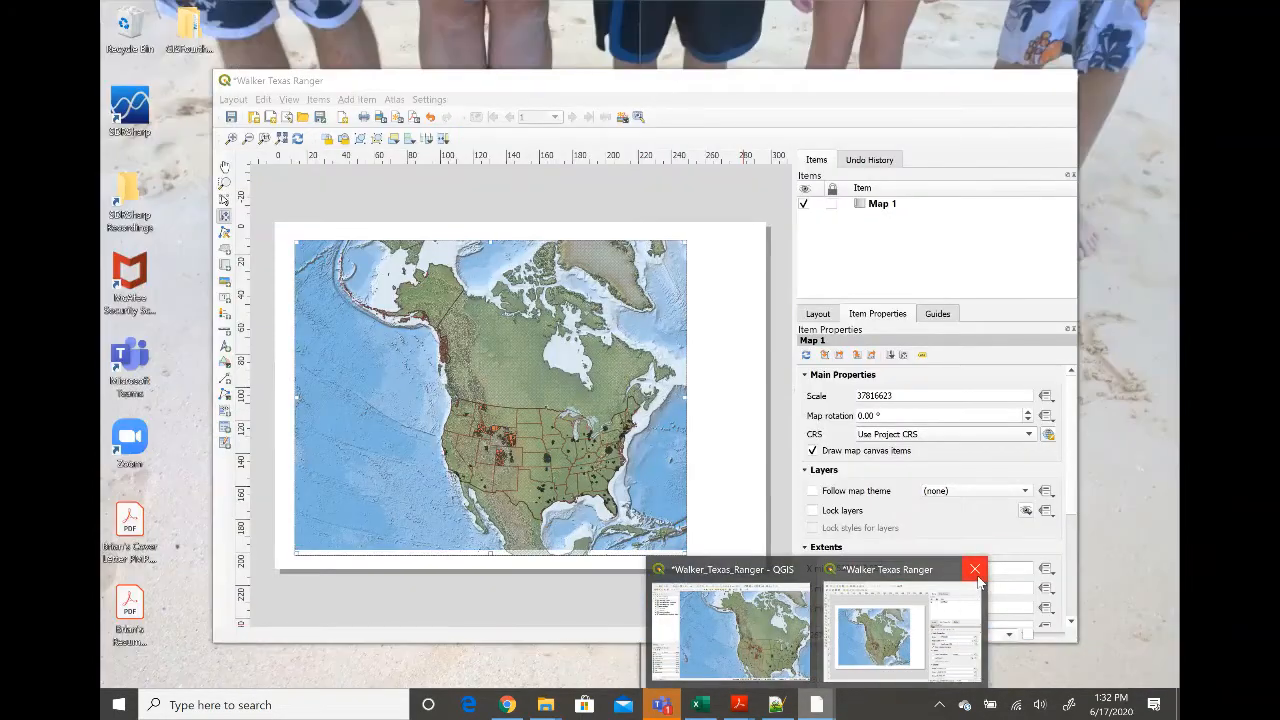
left_click(975, 569)
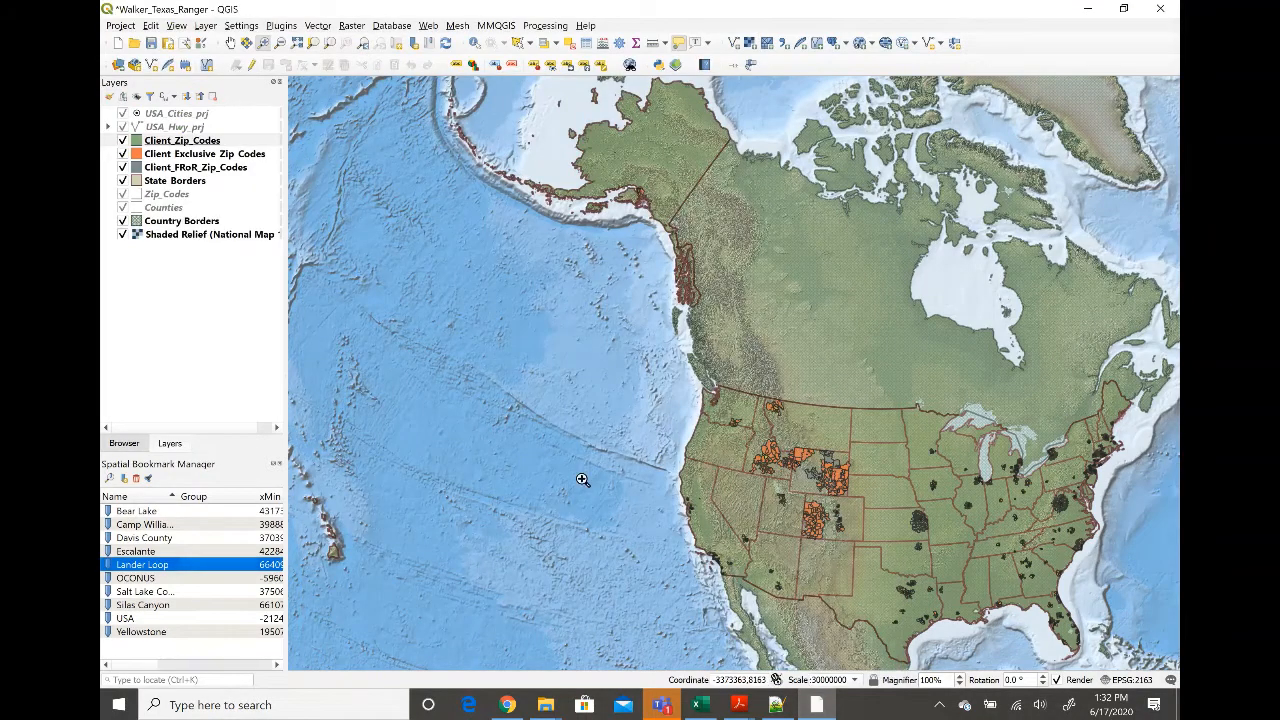
Add the Zip Code Color Map Data - Exclusive Zip Codes CSV from Downloads to the project as a delimited text layer.
left_click(206, 26)
mouse_move(229, 74)
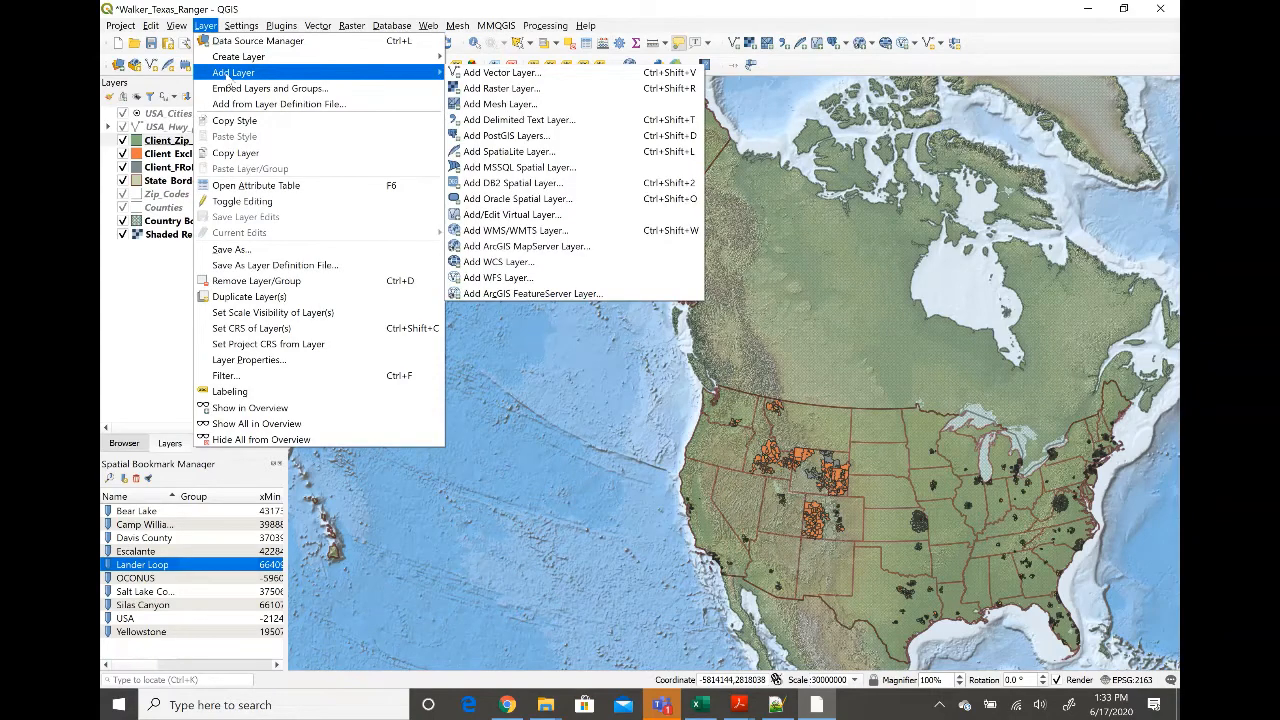
left_click(528, 121)
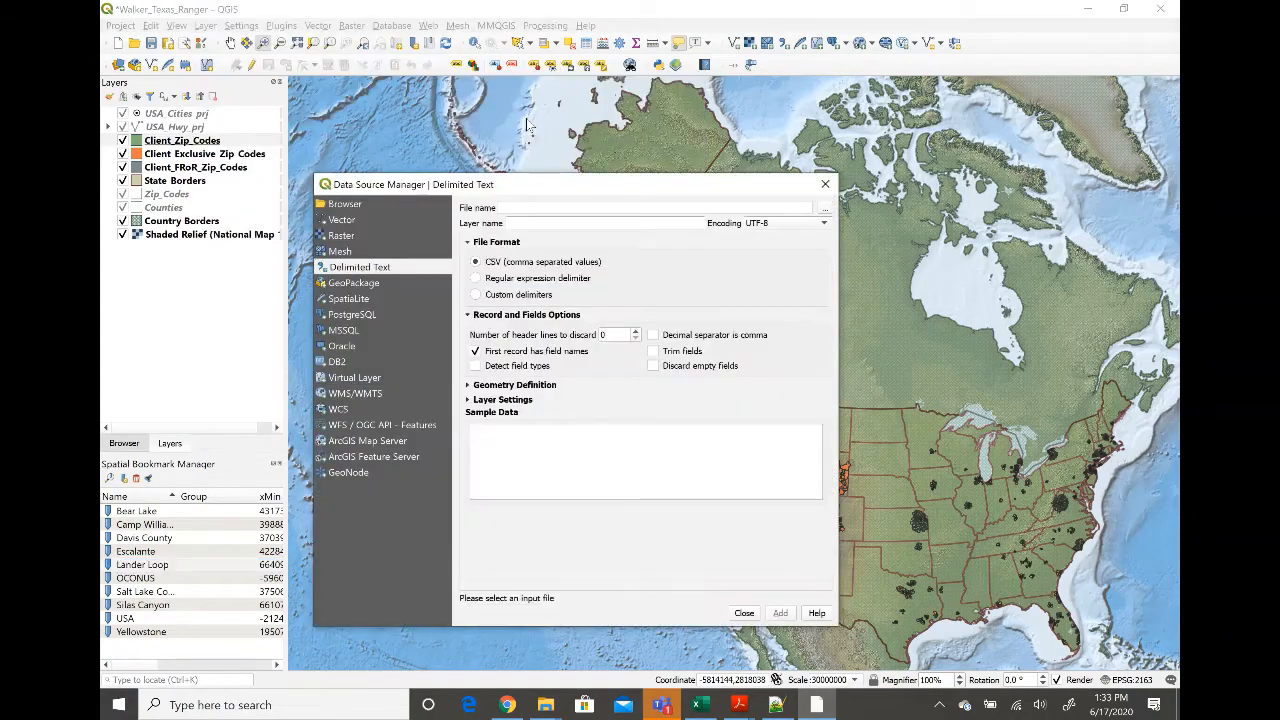
left_click(825, 210)
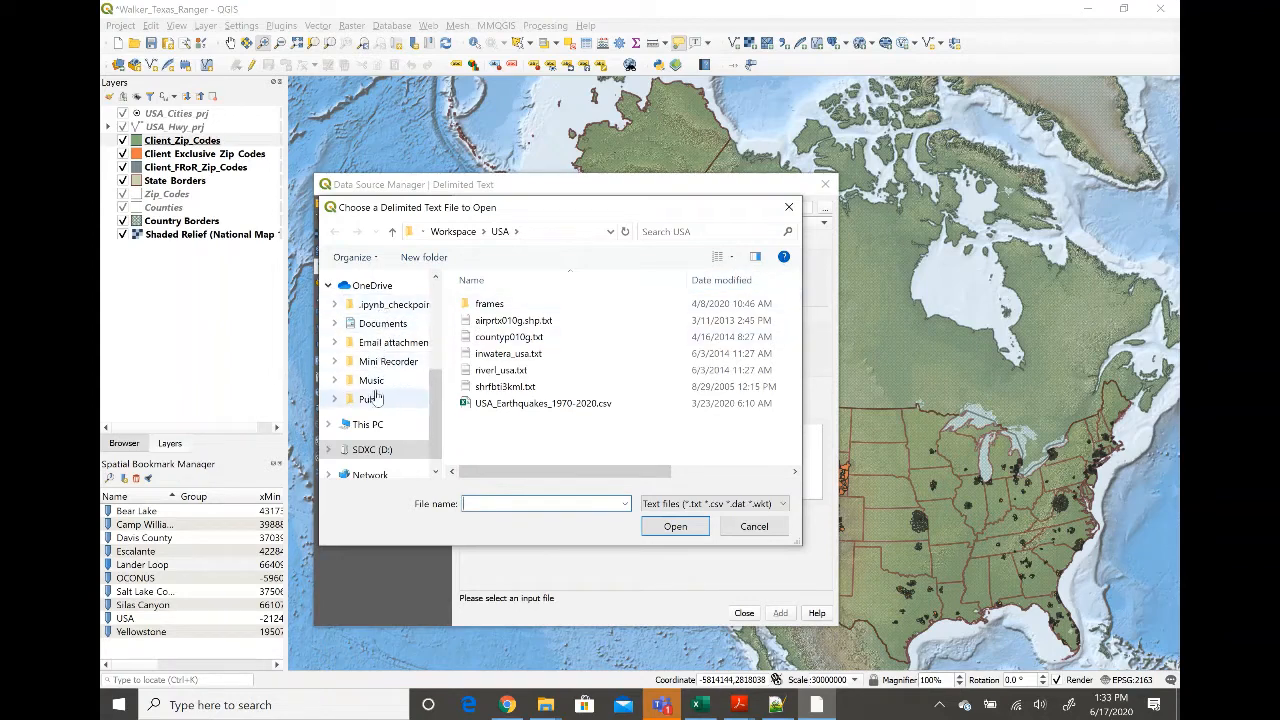
left_click(357, 430)
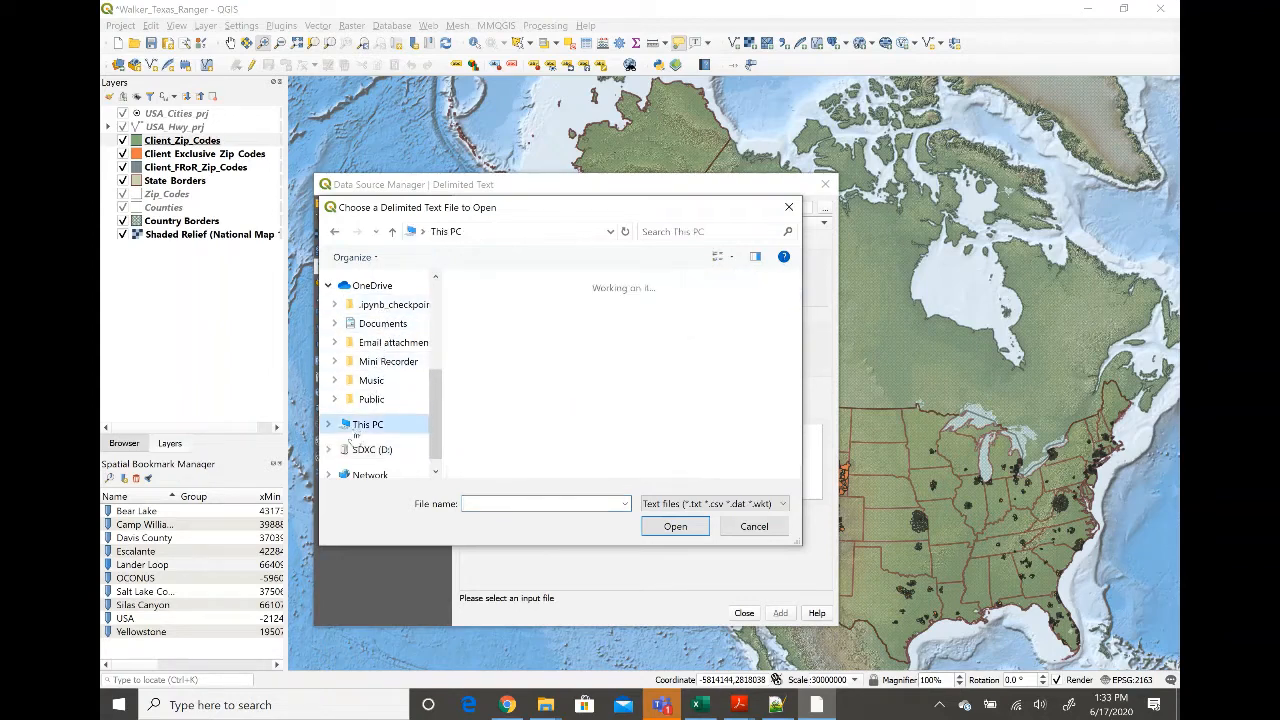
scroll(355, 436, "down", 1)
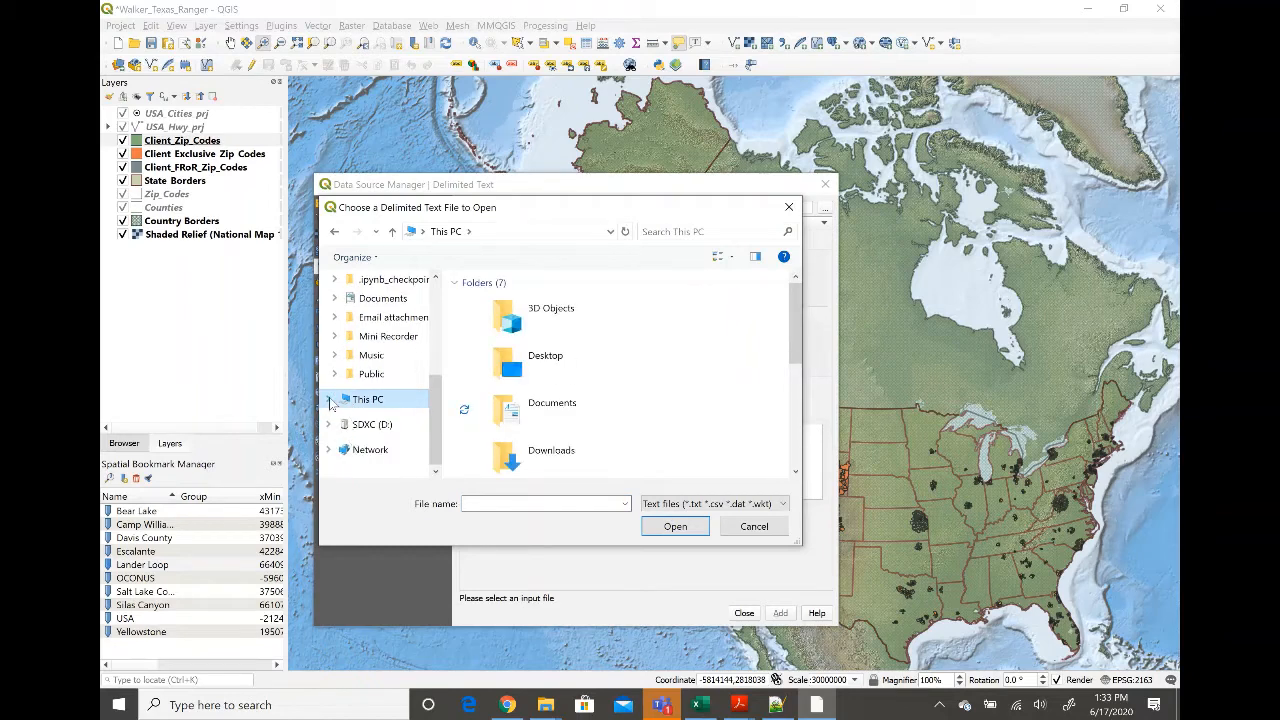
left_click(329, 399)
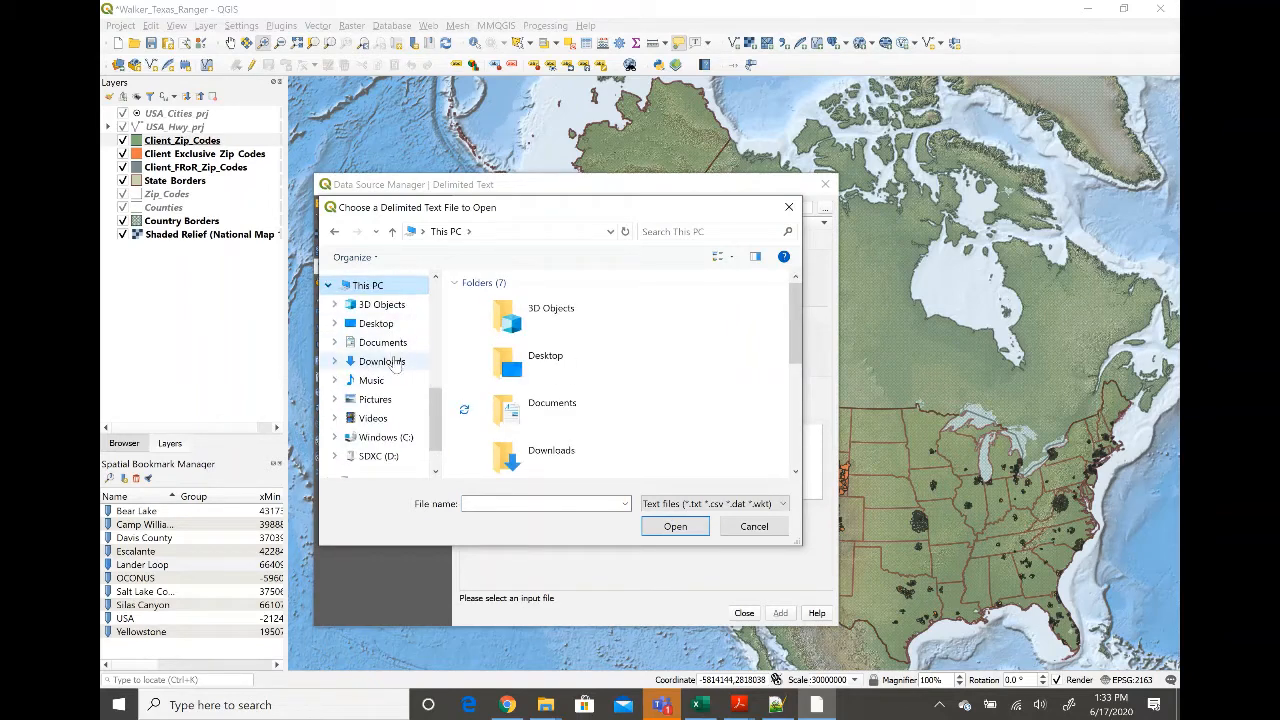
left_click(385, 362)
left_click(550, 323)
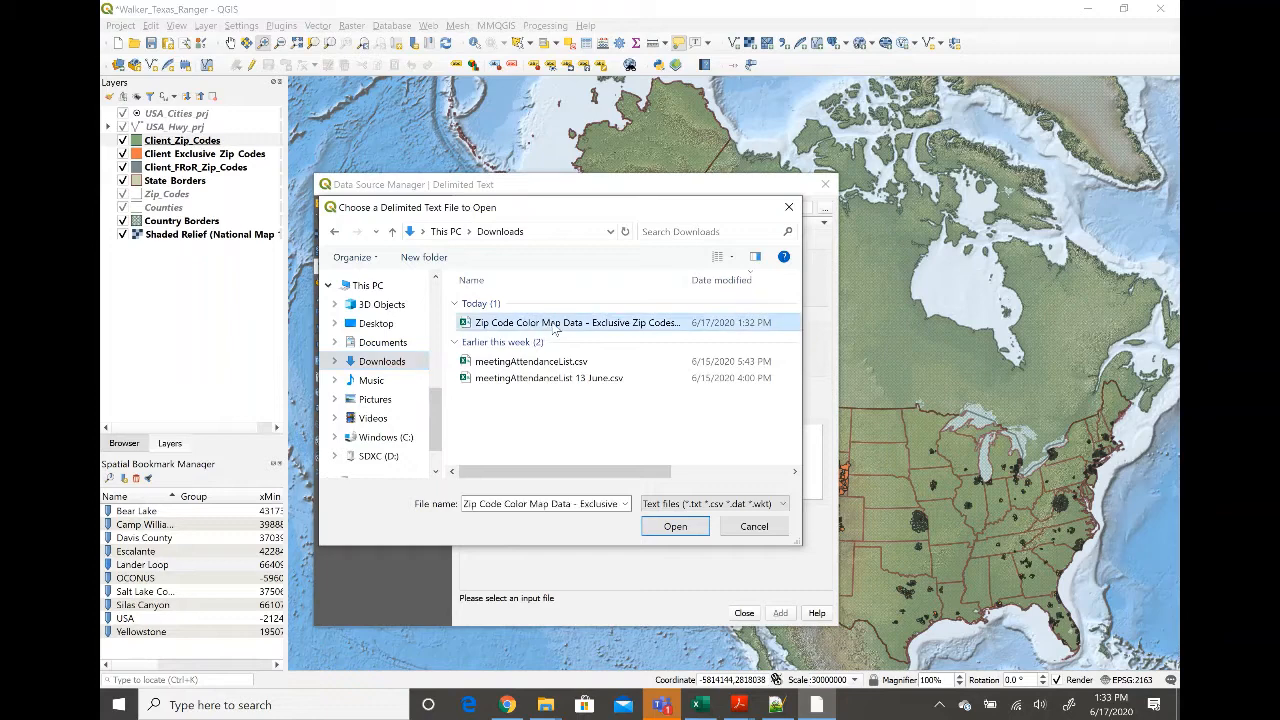
left_click(676, 527)
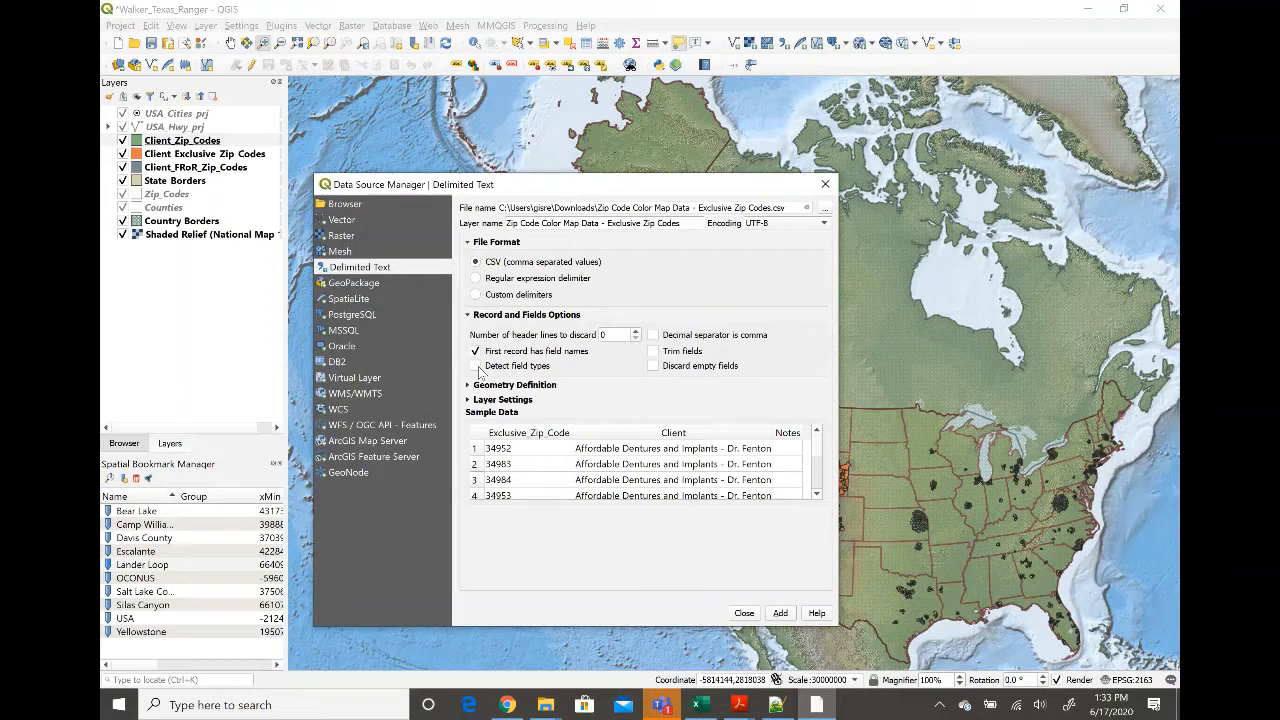
left_click(782, 613)
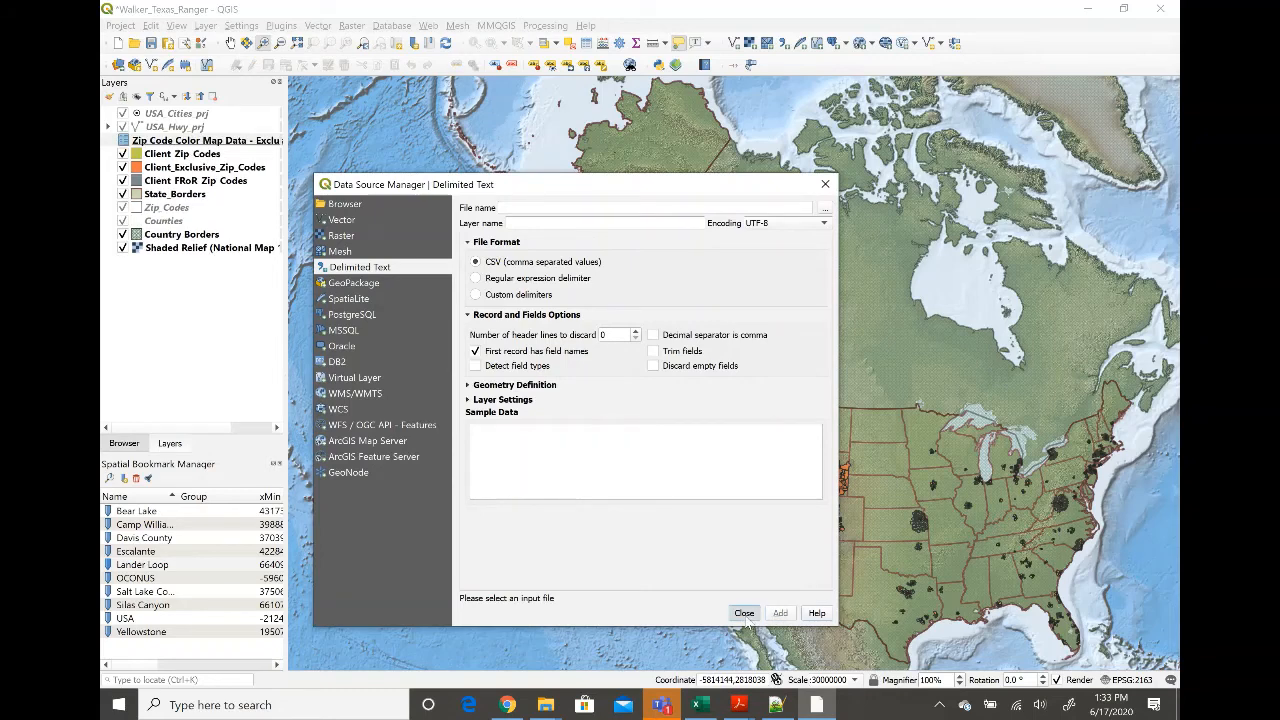
left_click(744, 613)
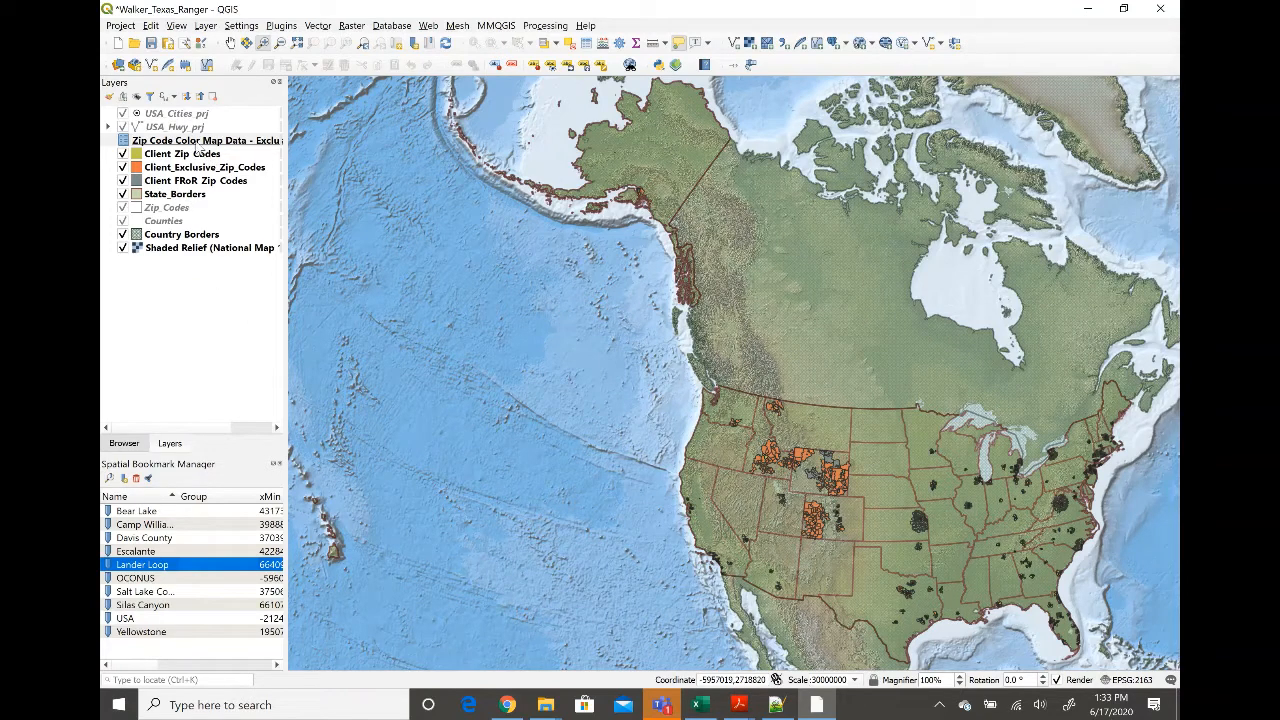
Review the attribute table of the Zip Code Color Map Data - Exclusive Zip Codes layer, then close it.
right_click(197, 143)
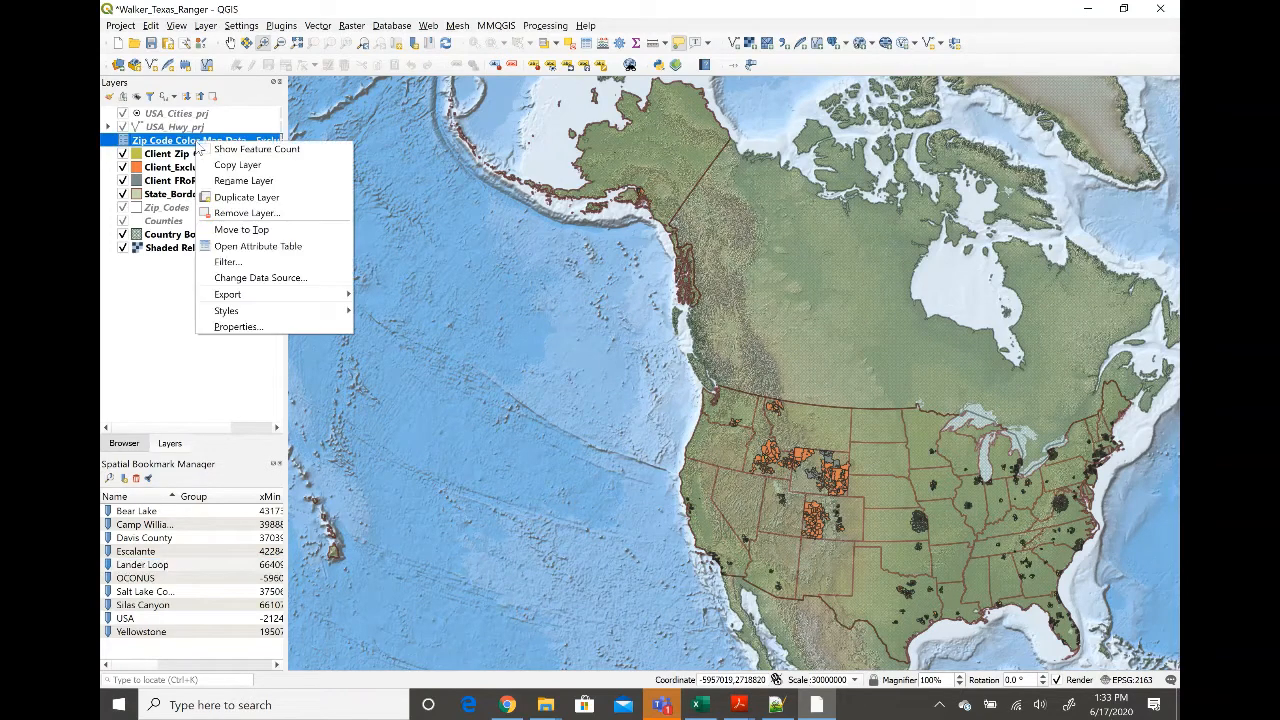
left_click(263, 247)
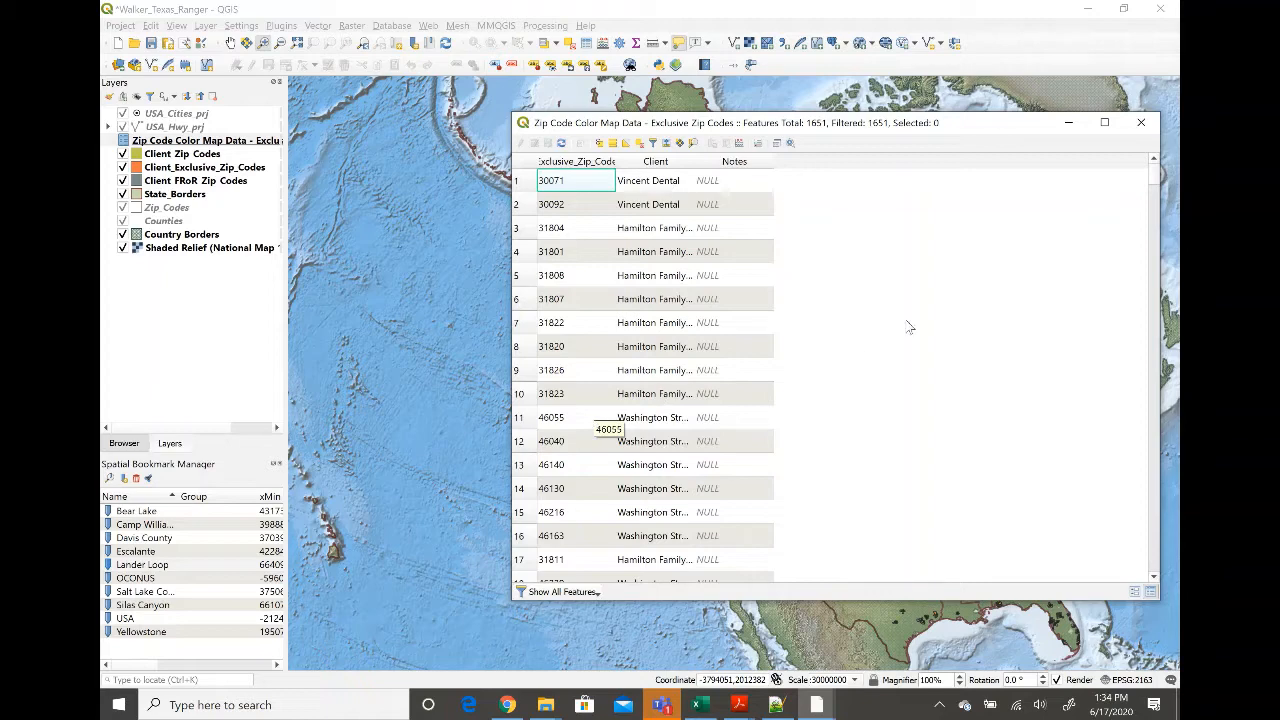
left_click(1141, 122)
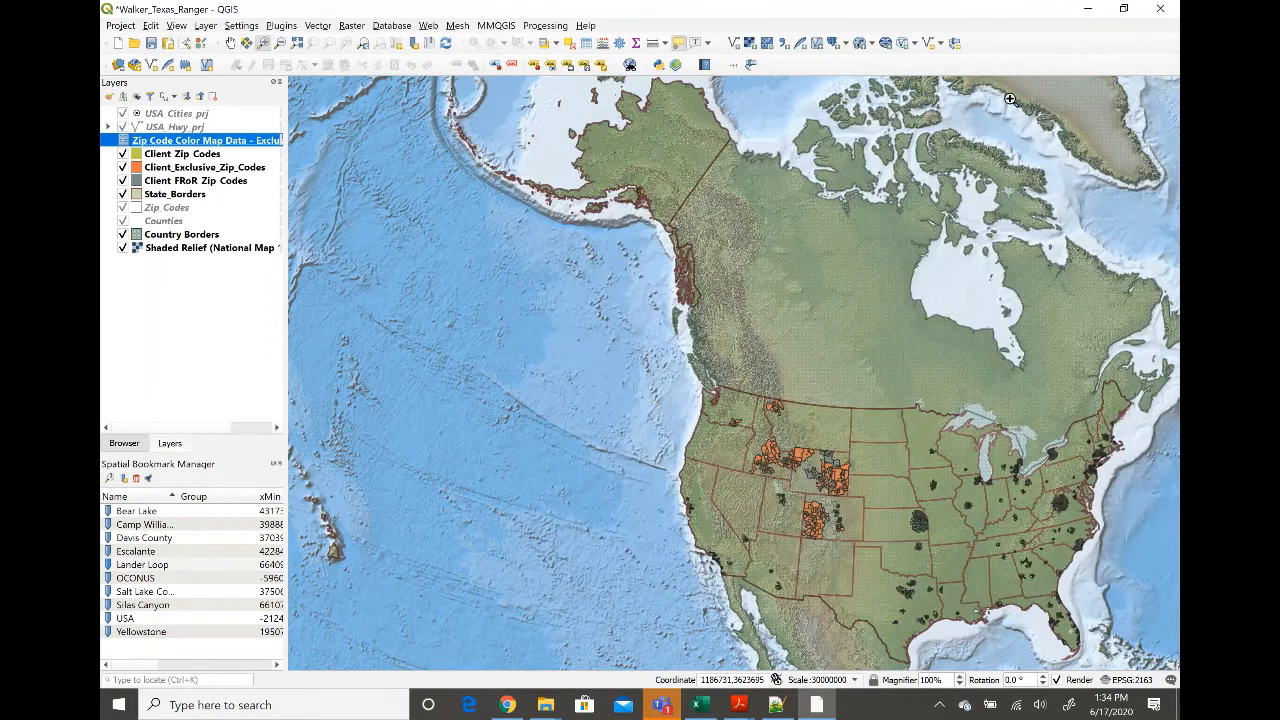
Display the Processing Toolbox and expand its recently used algorithms.
right_click(900, 68)
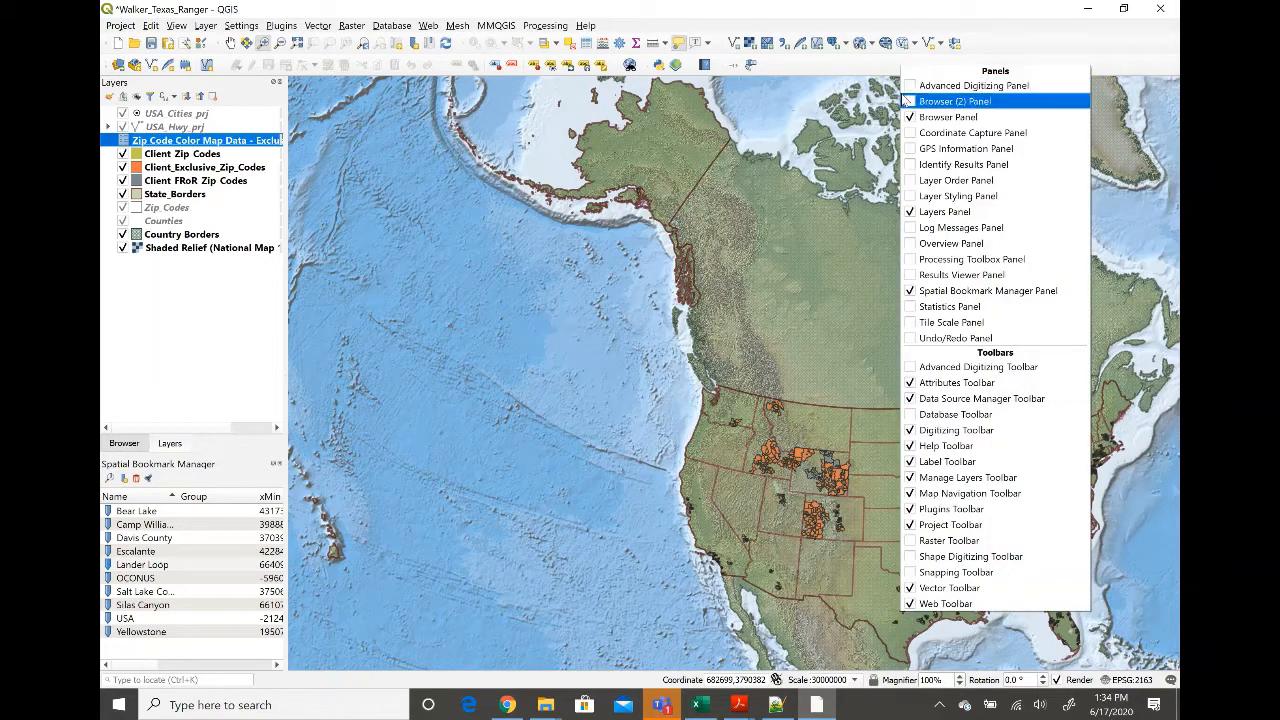
left_click(536, 32)
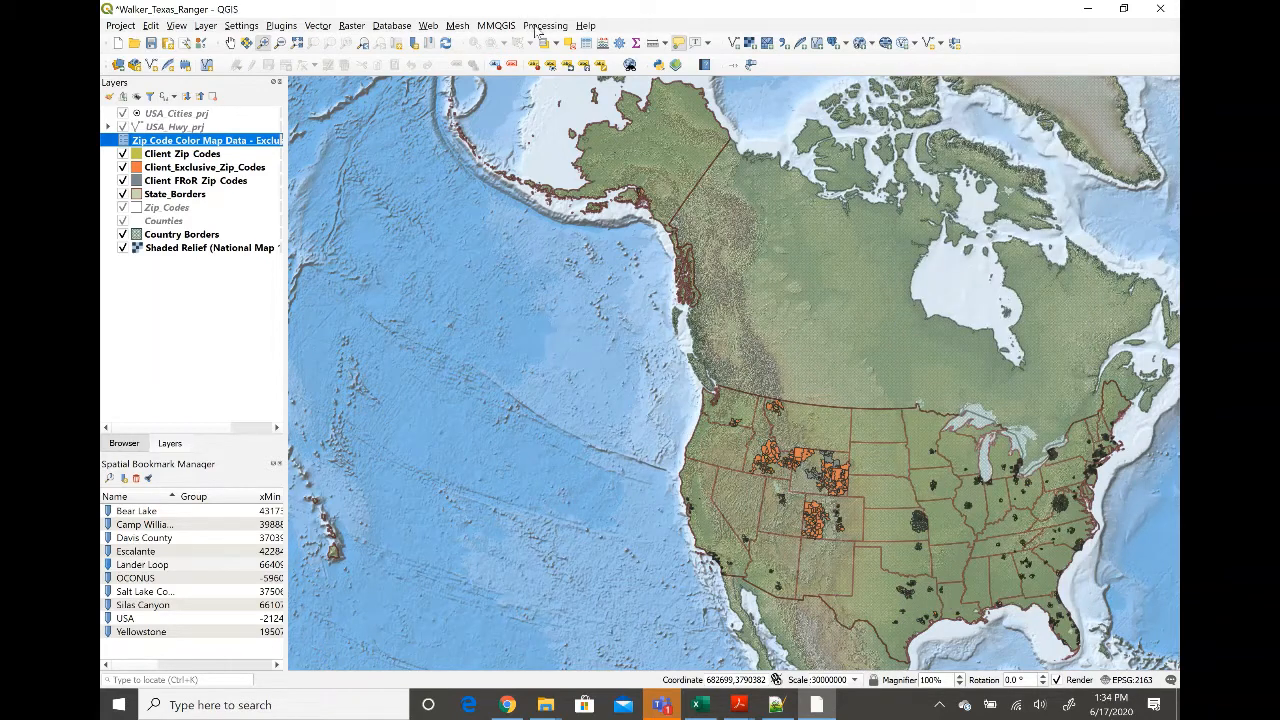
left_click(540, 27)
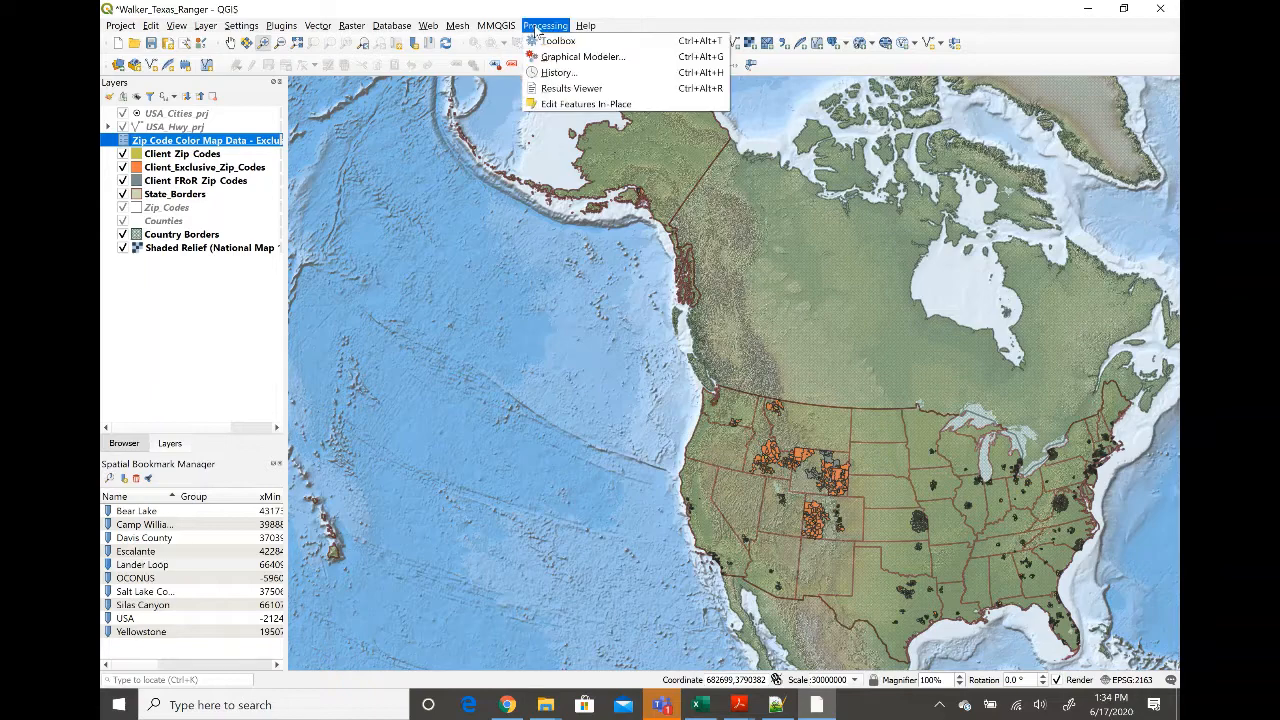
left_click(553, 41)
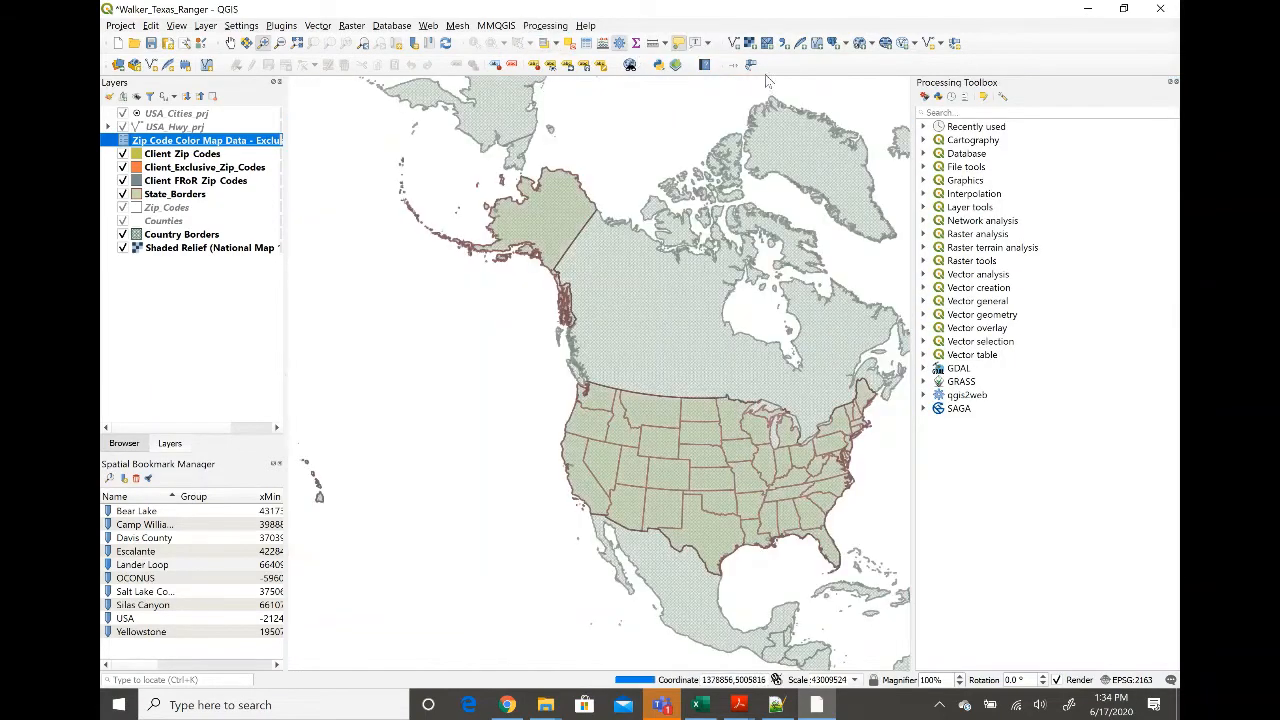
left_click(924, 127)
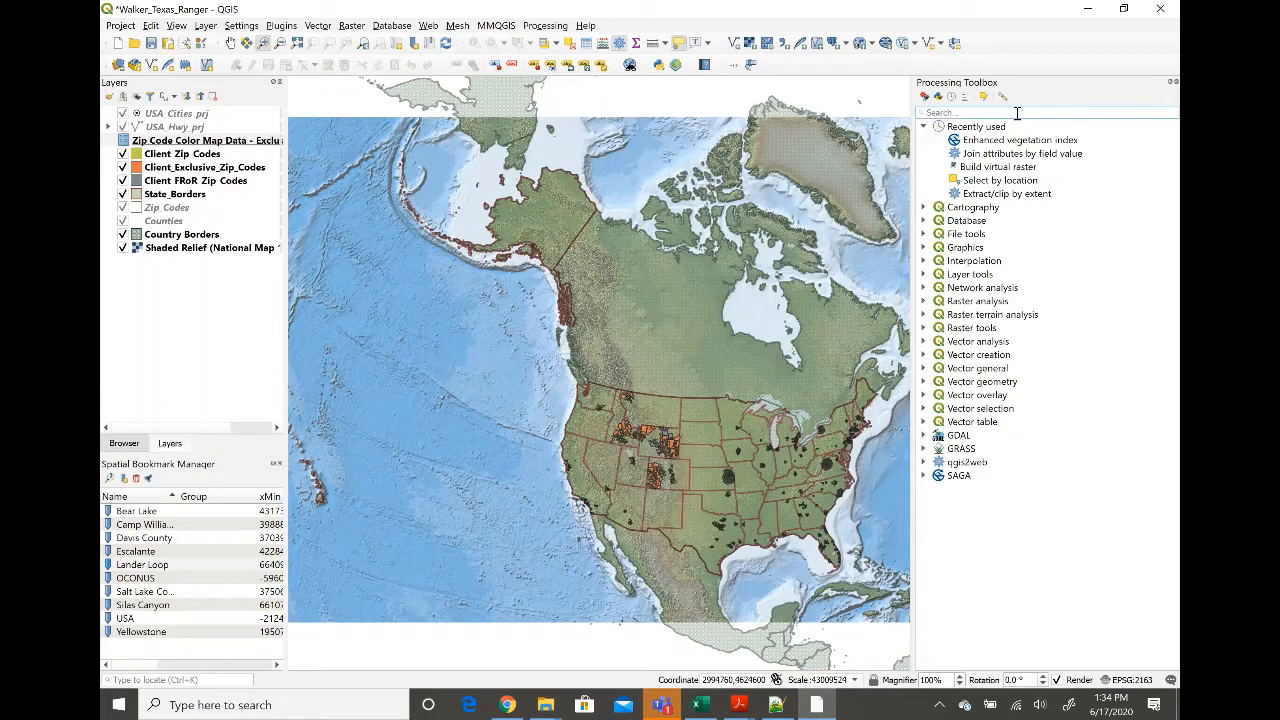
Search the Processing Toolbox for "join attri" and open the Join attributes by field value algorithm.
left_click(1017, 113)
type("join a")
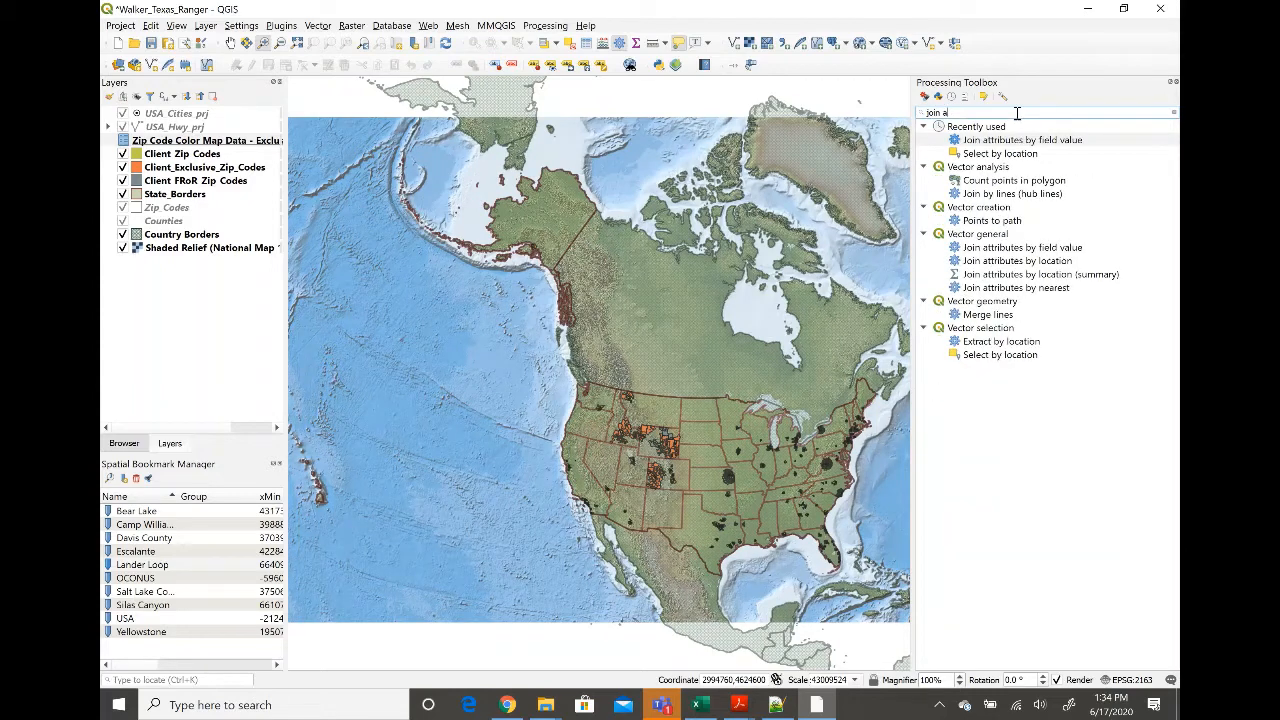
type("ttri")
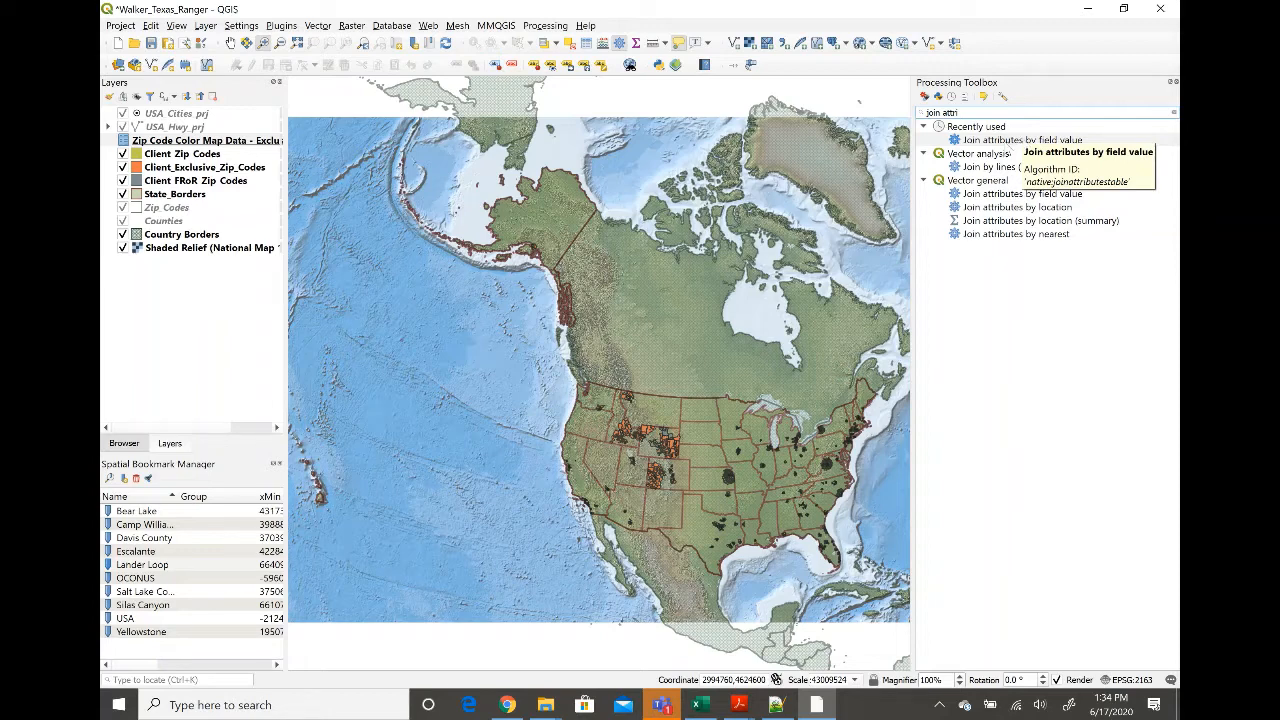
left_click(1003, 142)
double_click(1003, 142)
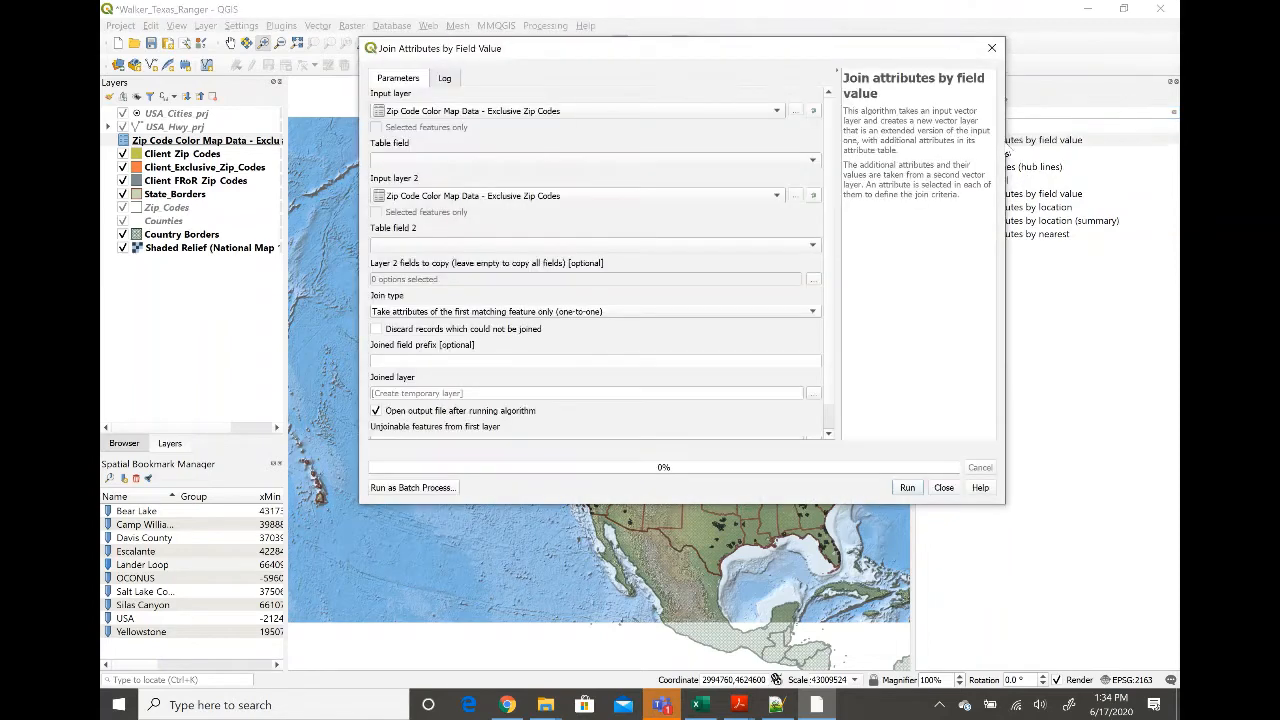
Set the join's first input layer to Zip_Codes and its table field to GEOID10.
left_click(597, 112)
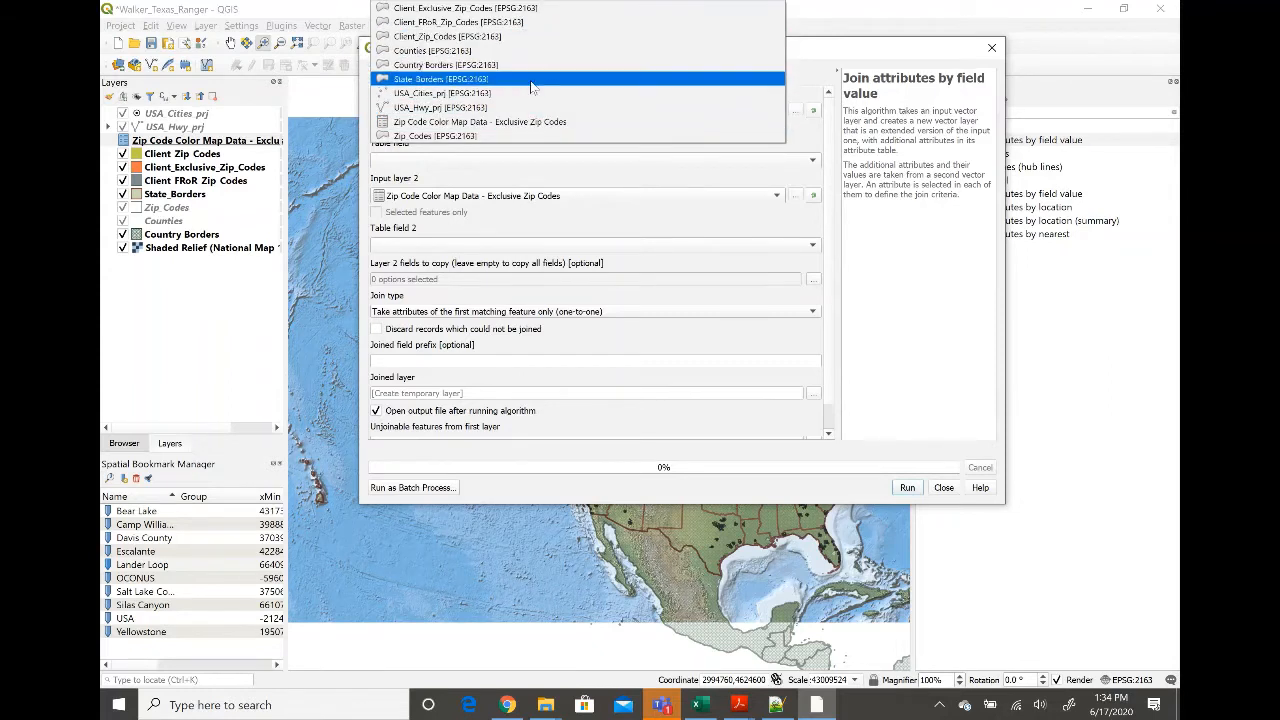
left_click(501, 136)
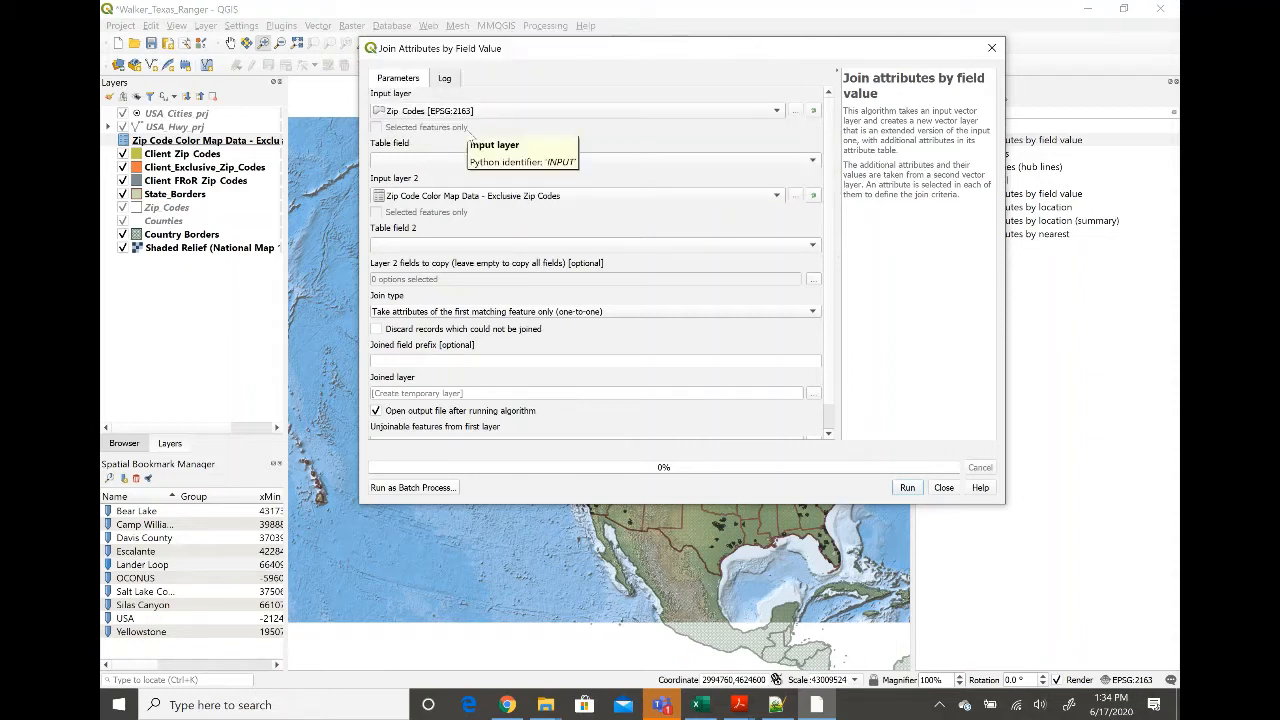
left_click(465, 162)
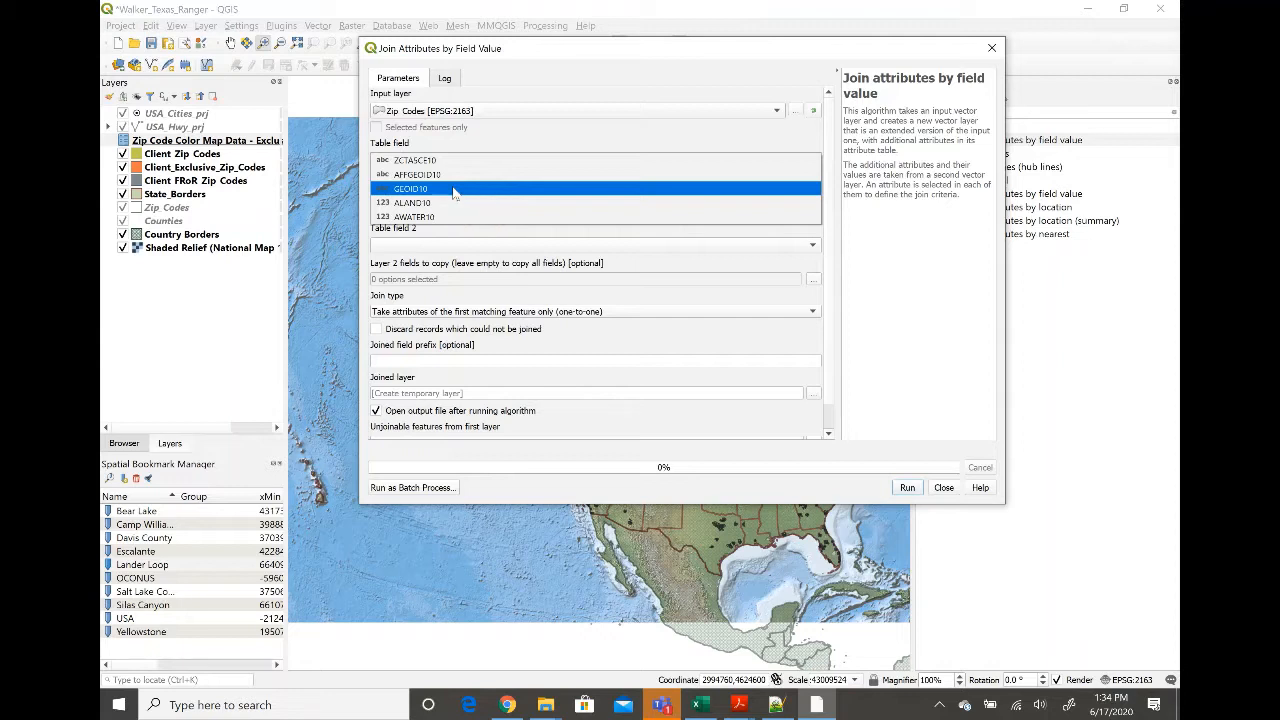
left_click(453, 189)
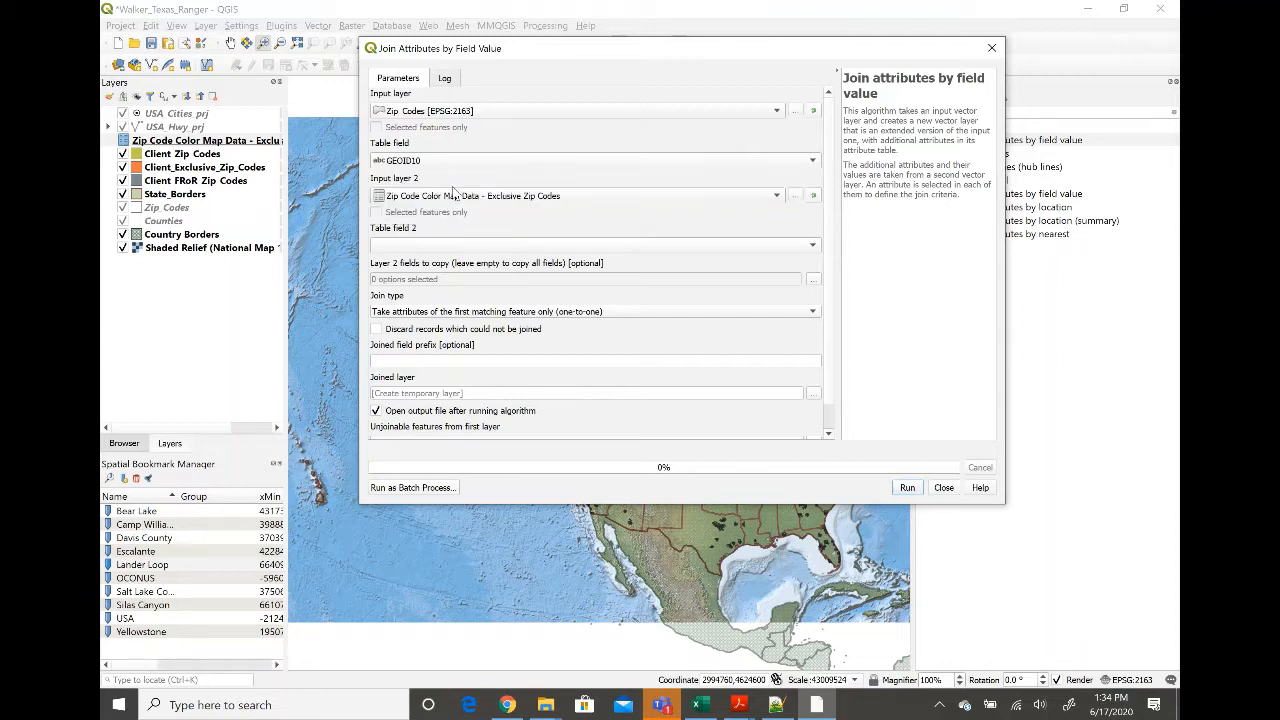
Set the second input layer to Zip Code Color Map Data - Exclusive Zip Codes with table field Exclusive_Zip_Code, and discard records that cannot be joined.
left_click(456, 195)
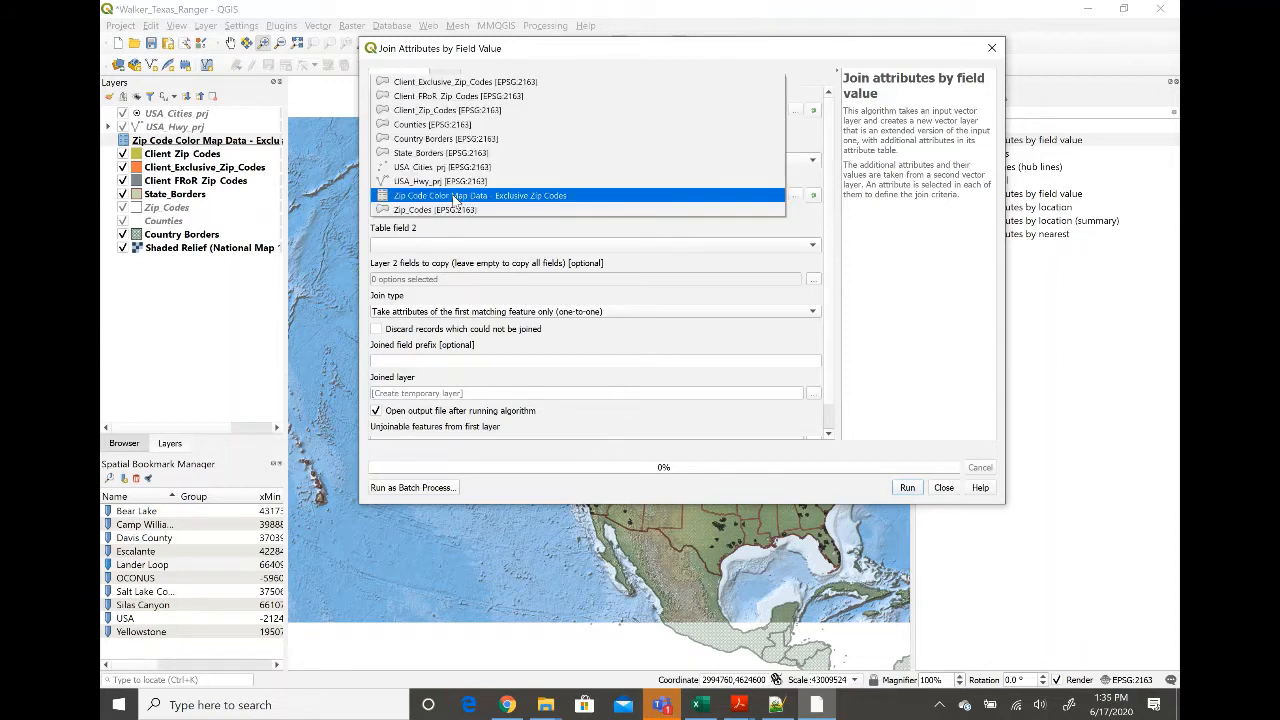
left_click(456, 197)
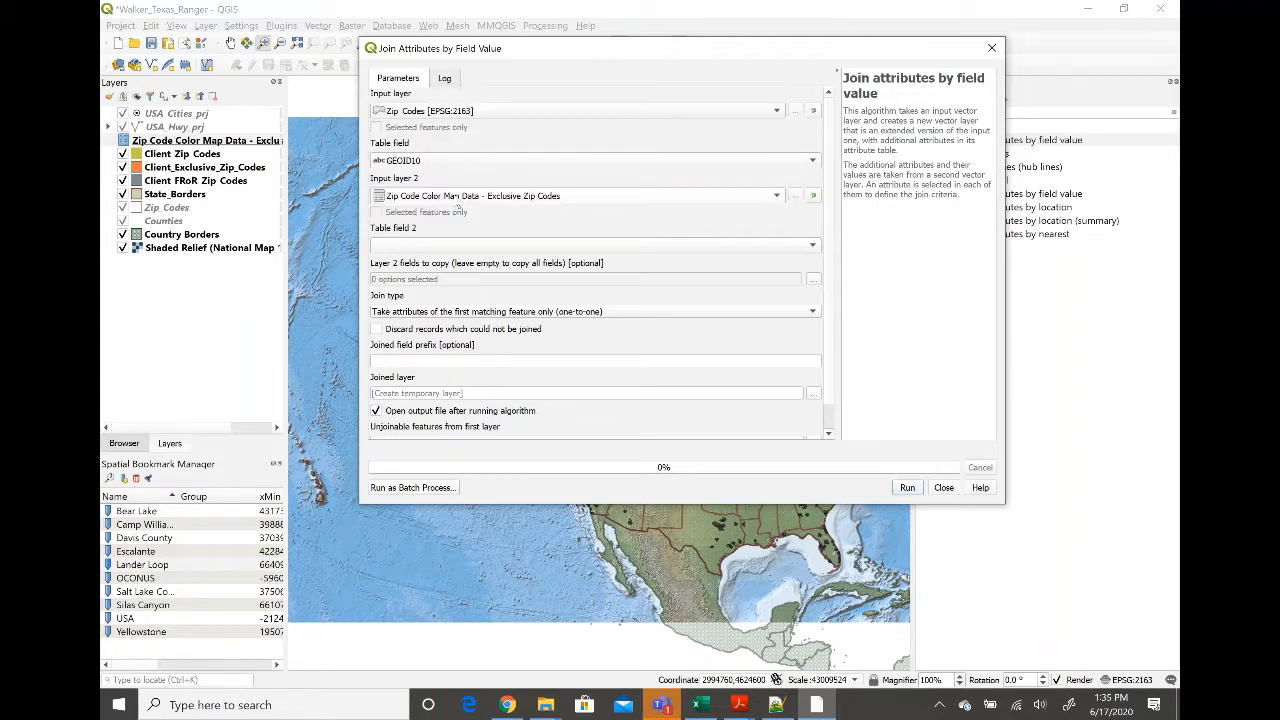
left_click(412, 245)
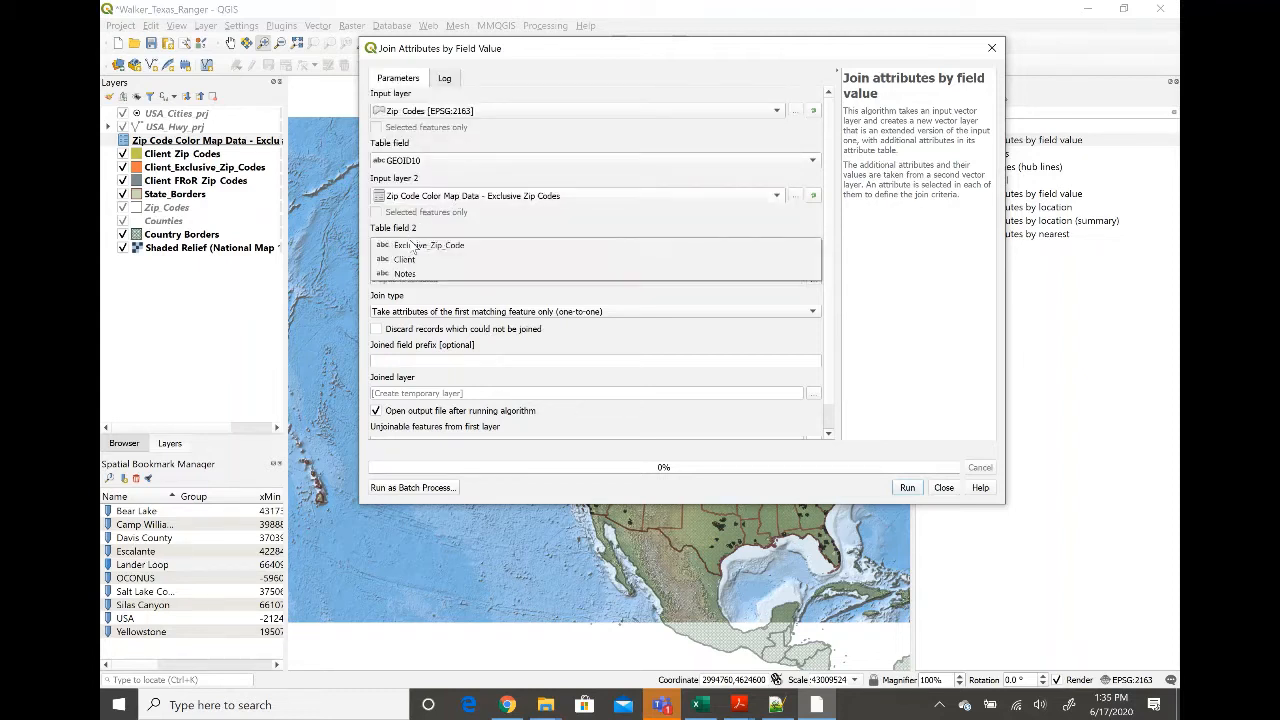
left_click(418, 246)
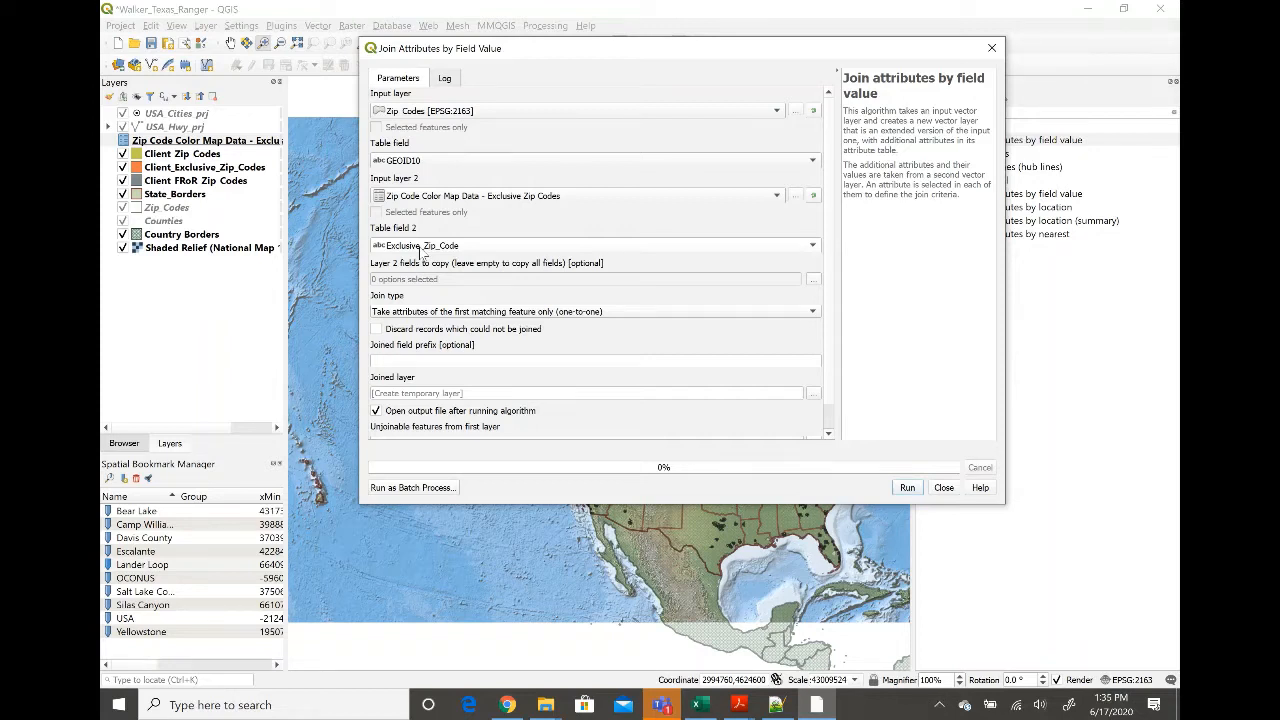
left_click(376, 330)
Set the joined layer's output to the shapefile Exclusive_ZC in D:/Mapdata/Scratch, then run the join and close its dialog.
left_click(813, 395)
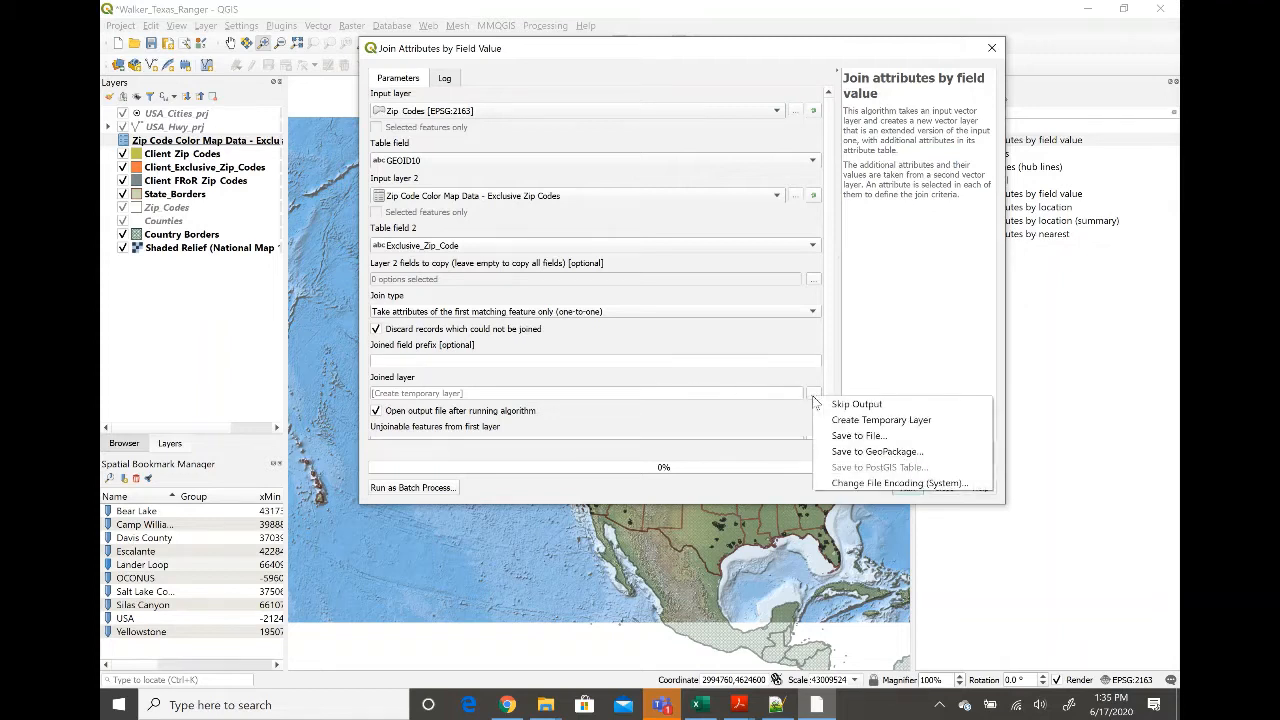
left_click(869, 434)
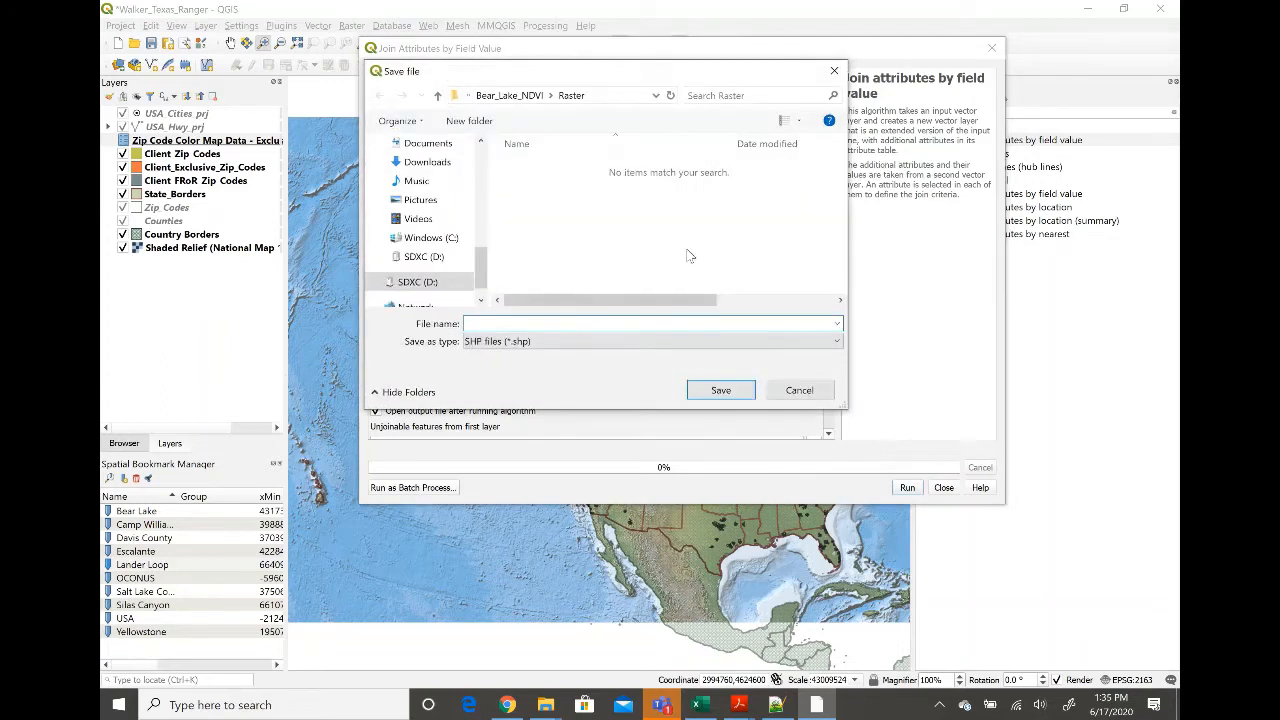
left_click(436, 104)
left_click(436, 104)
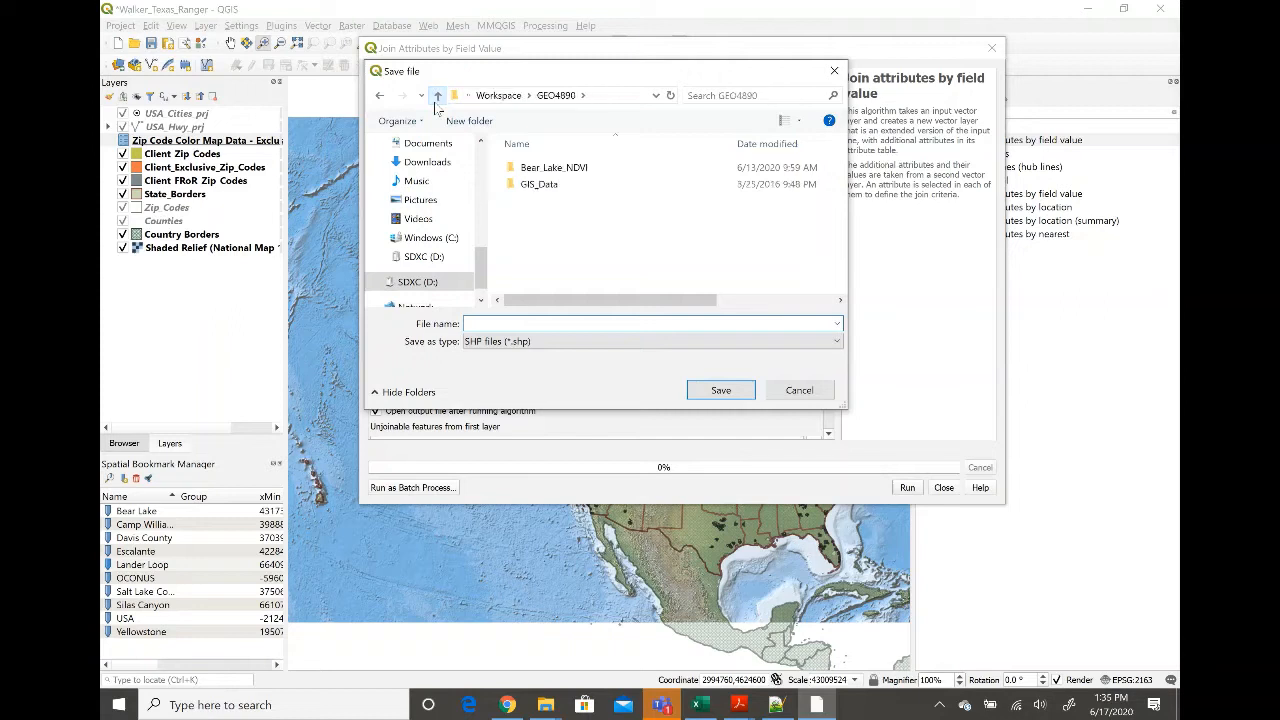
left_click(436, 104)
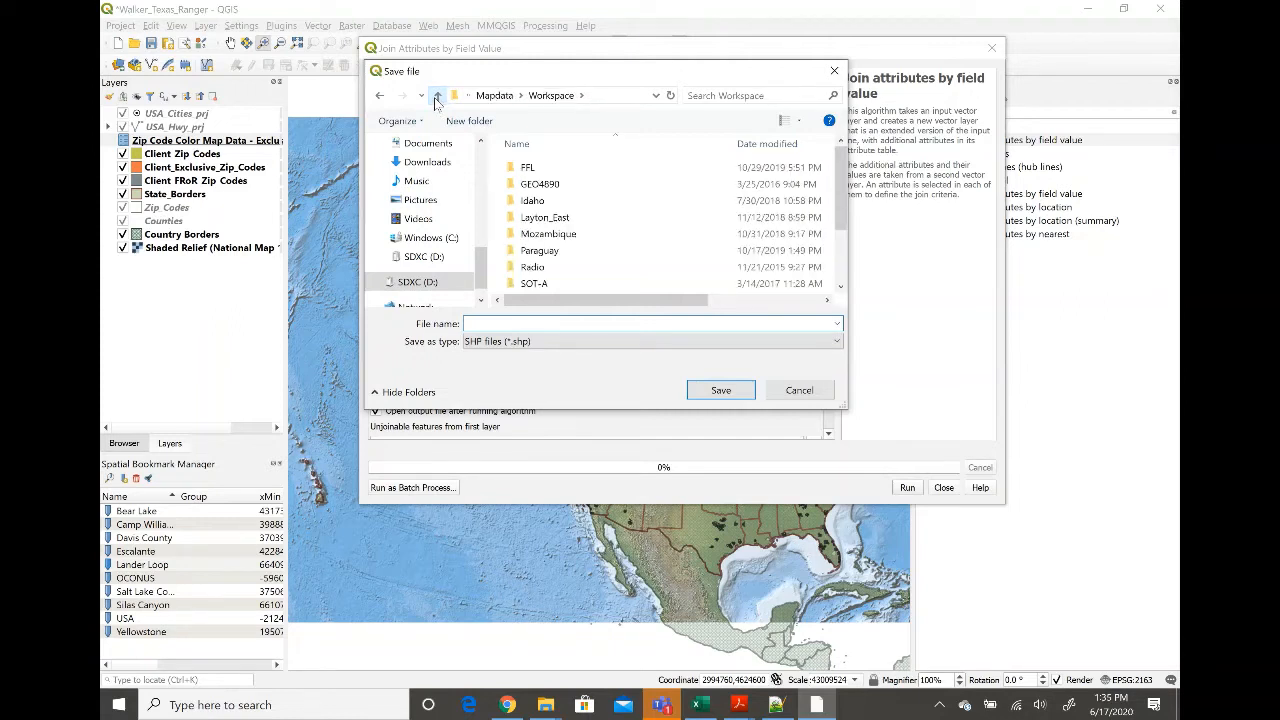
left_click(436, 100)
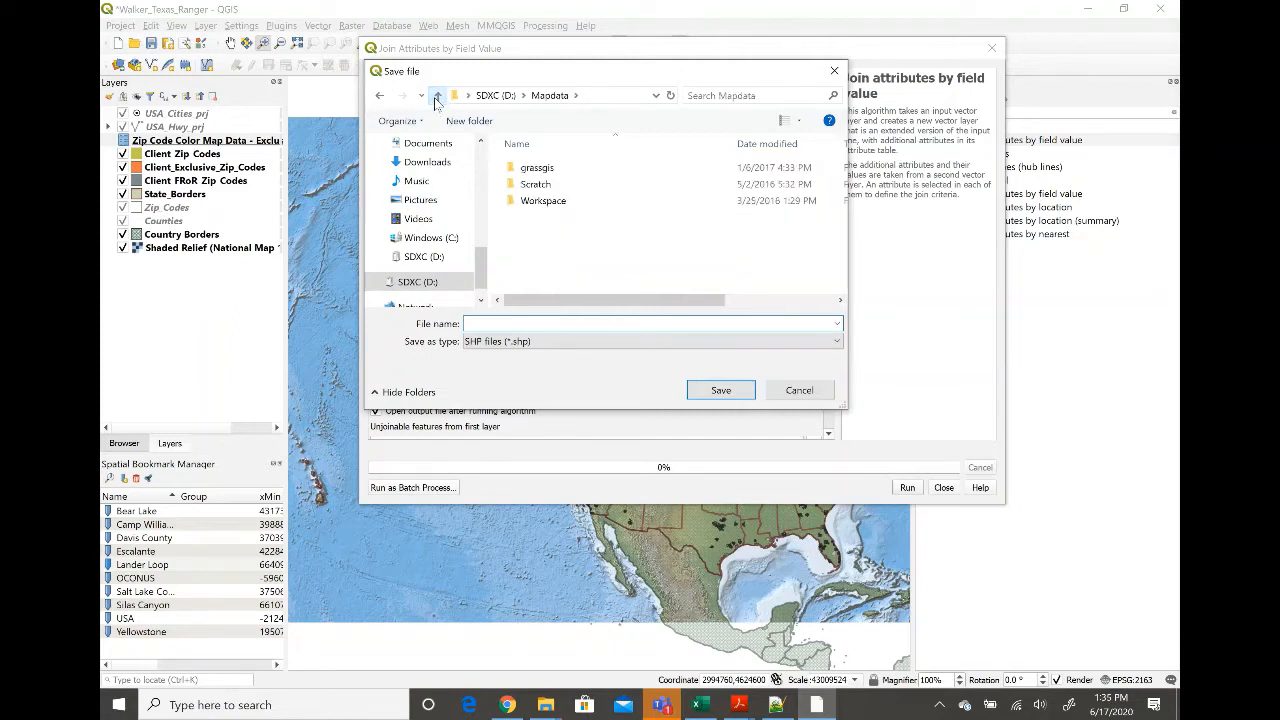
left_click(535, 184)
key("Return")
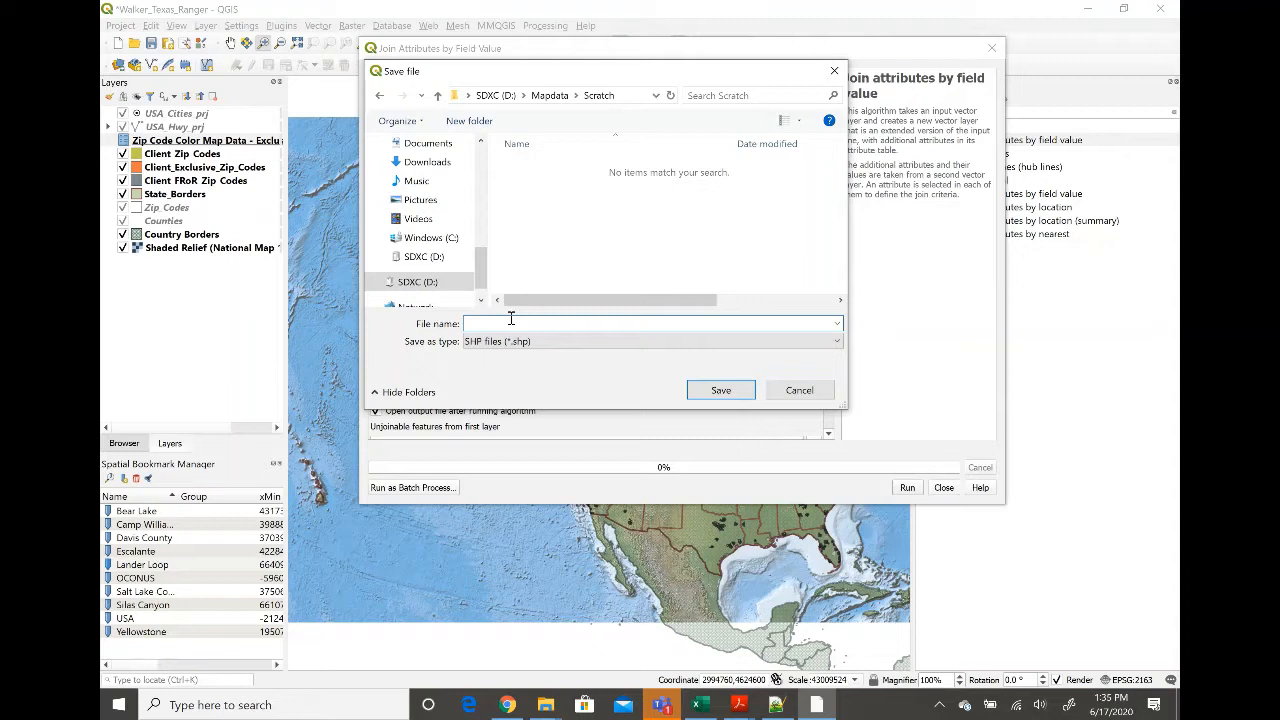
type("Exclusive_ZC")
left_click(717, 396)
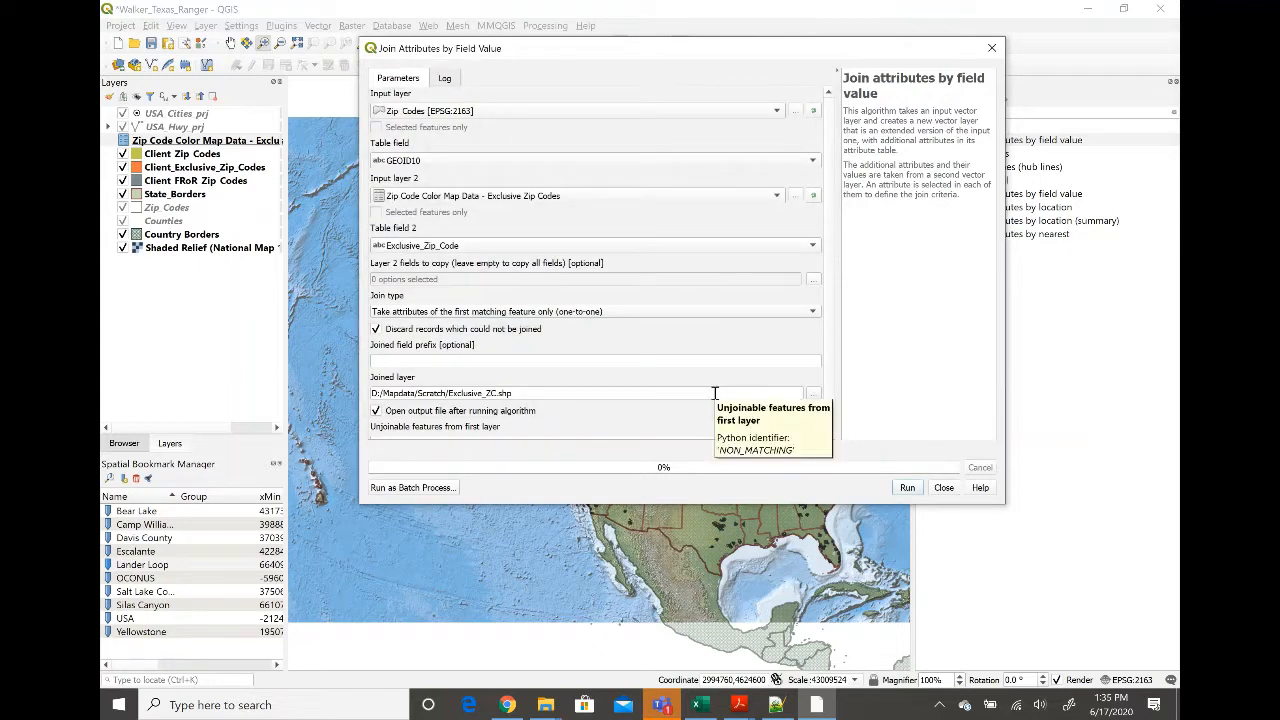
left_click(907, 488)
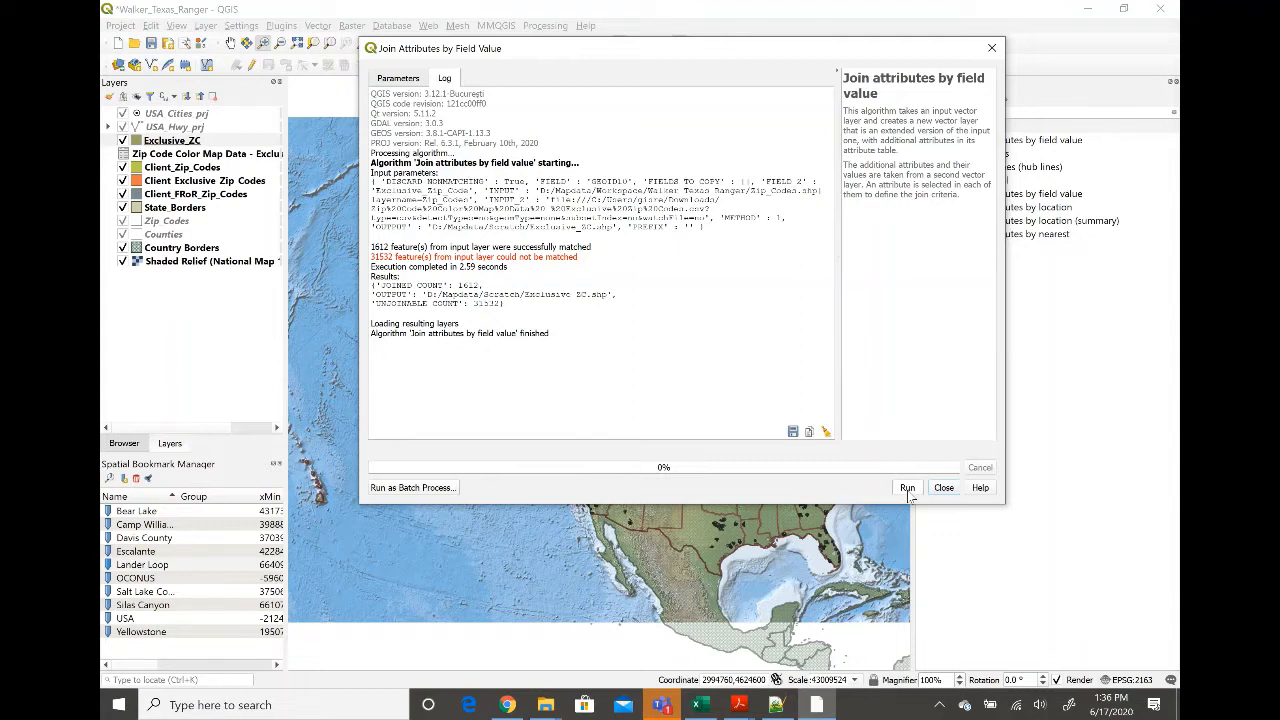
left_click(943, 487)
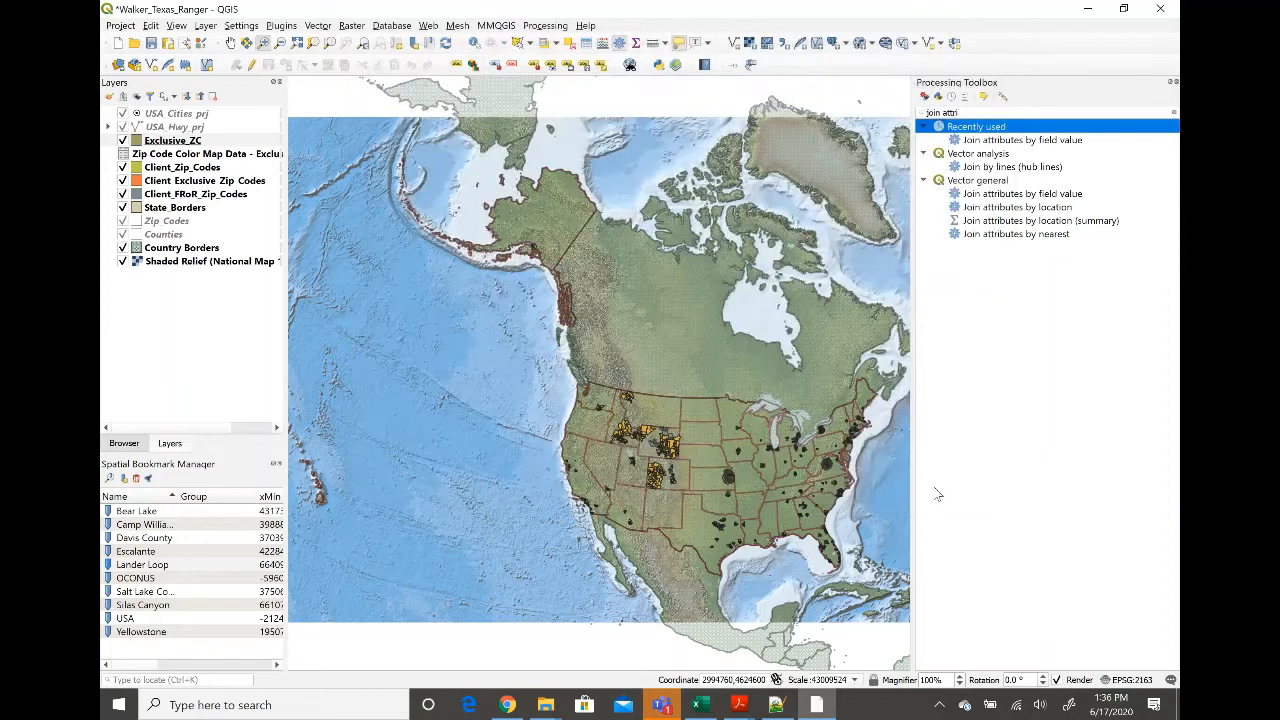
Hide the Client_Zip_Codes, Client_Exclusive_Zip_Codes and Client_FRoR_Zip_Codes layers.
left_click(123, 168)
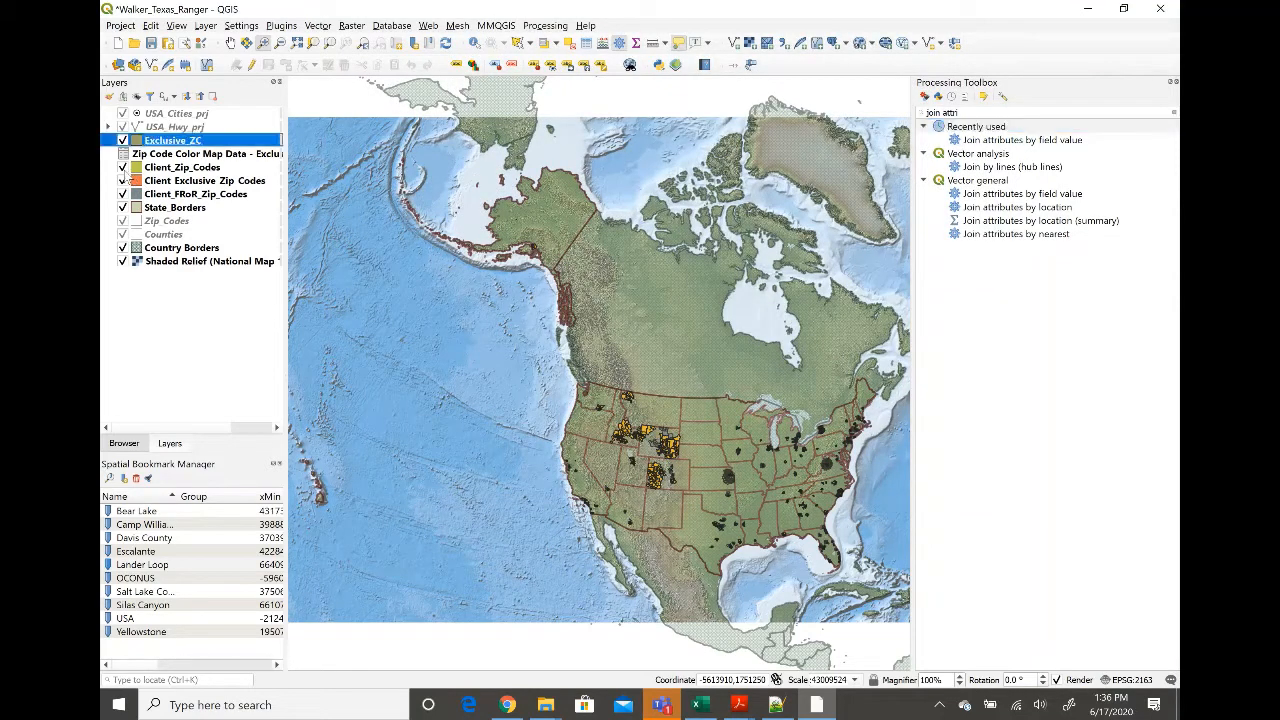
left_click(123, 181)
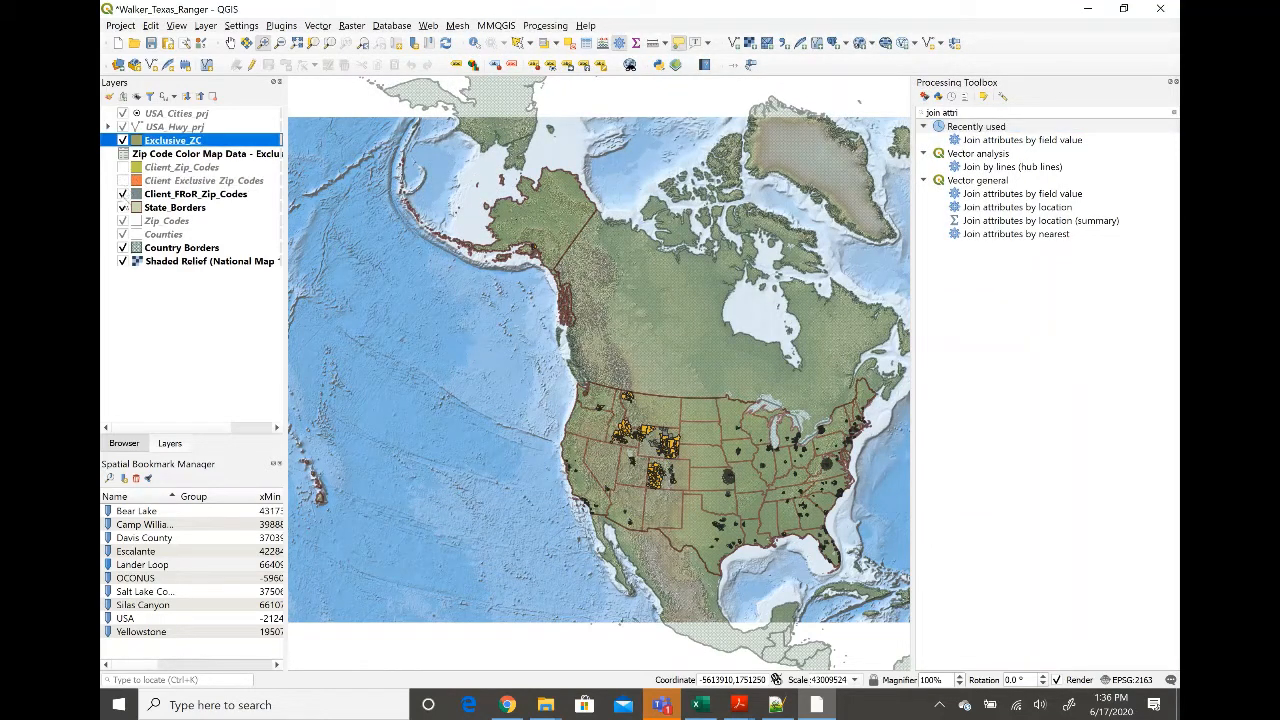
left_click(123, 194)
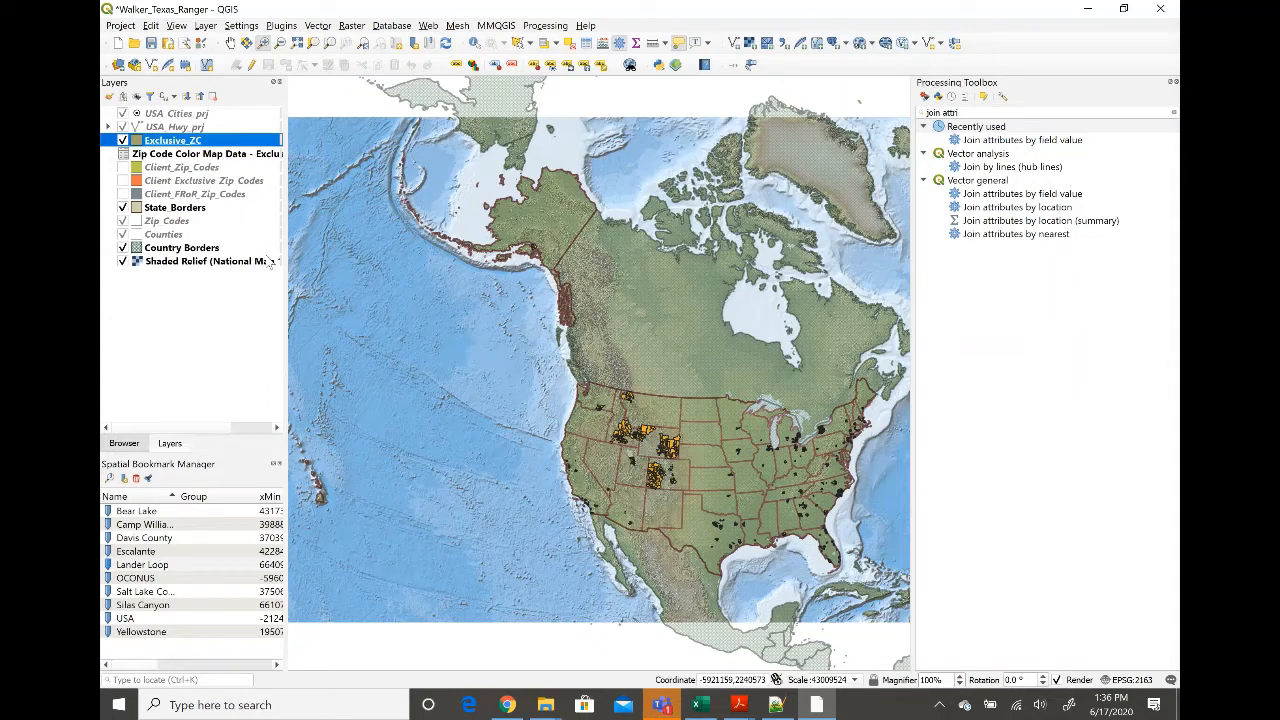
Give the Exclusive_ZC layer single labels that use the GEOID10 field.
double_click(172, 141)
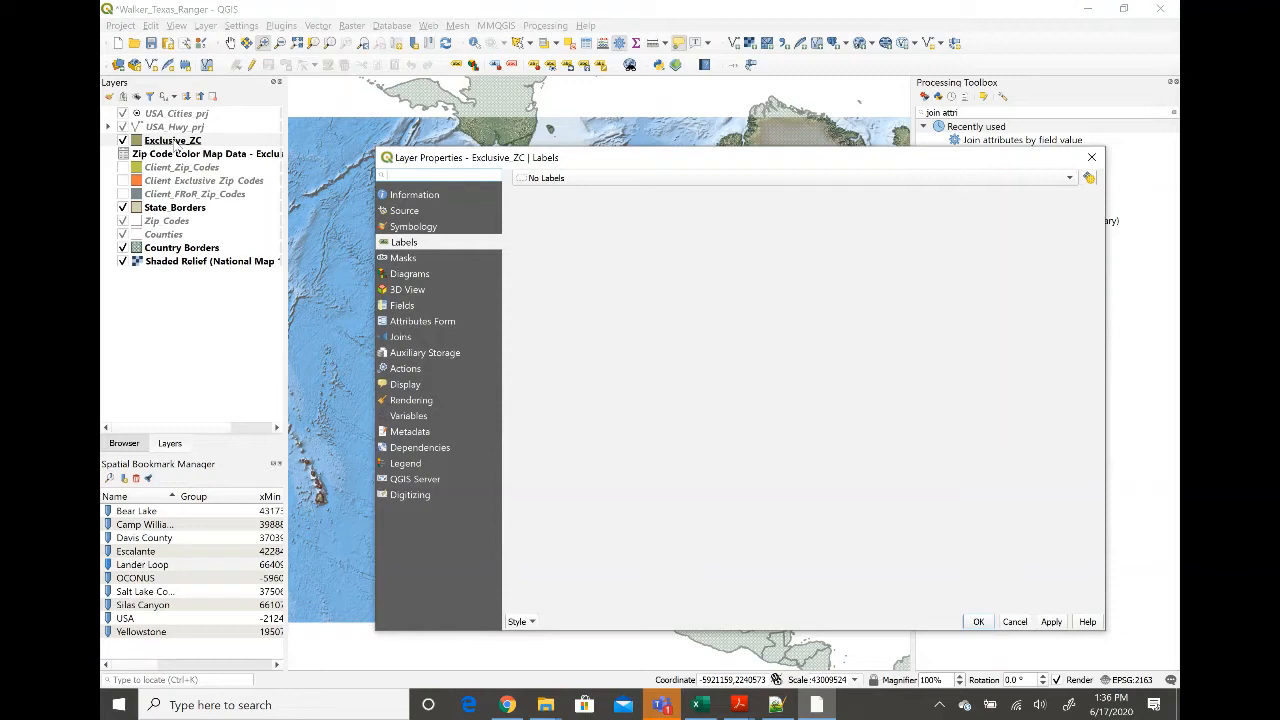
left_click(590, 185)
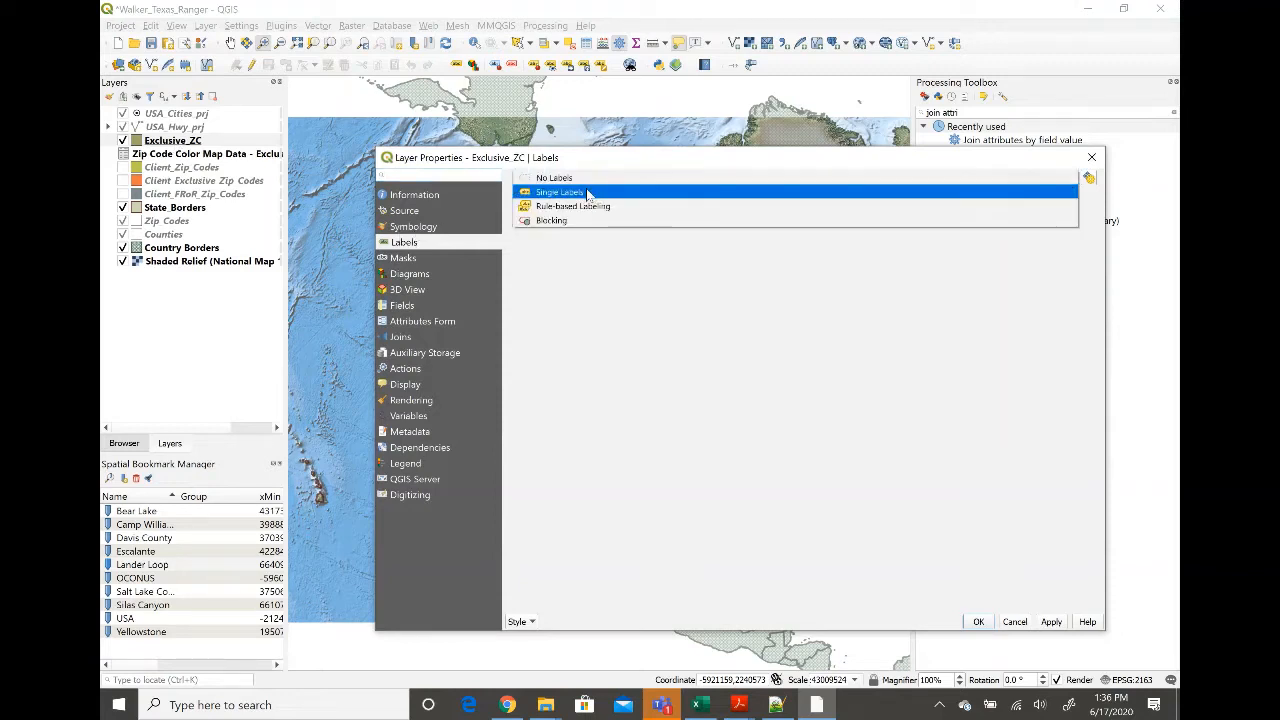
left_click(588, 192)
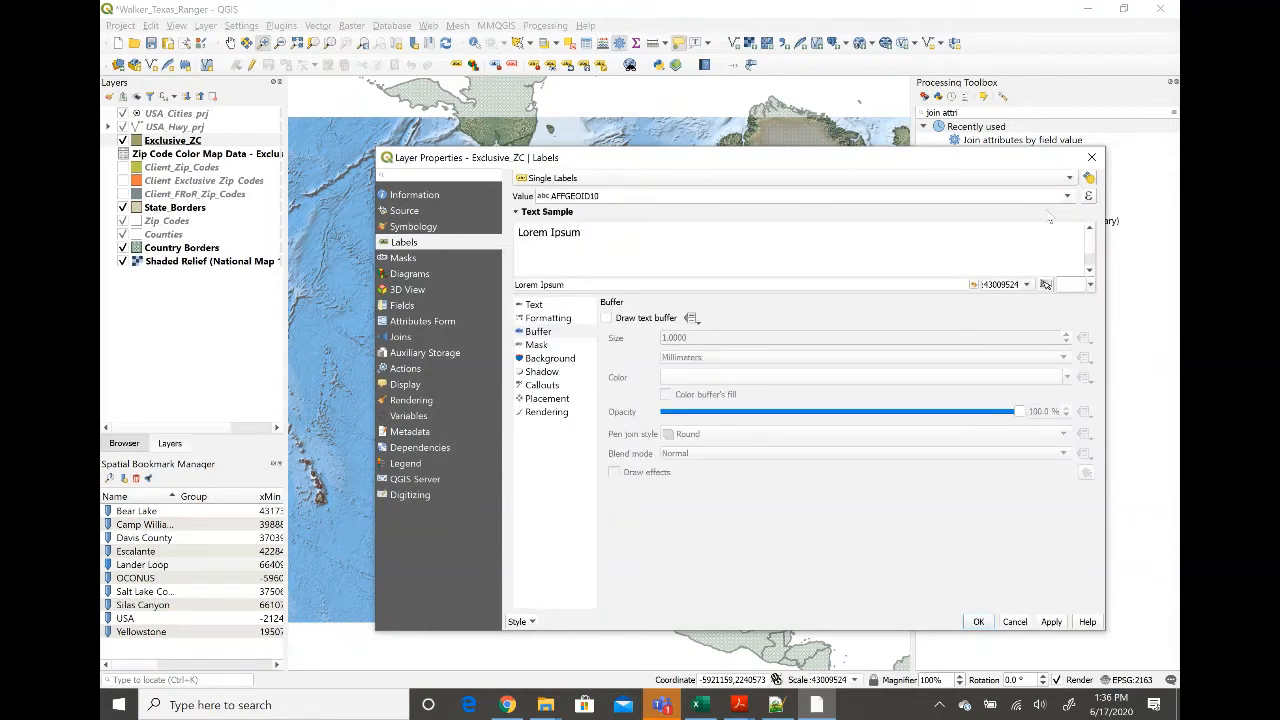
left_click(1068, 197)
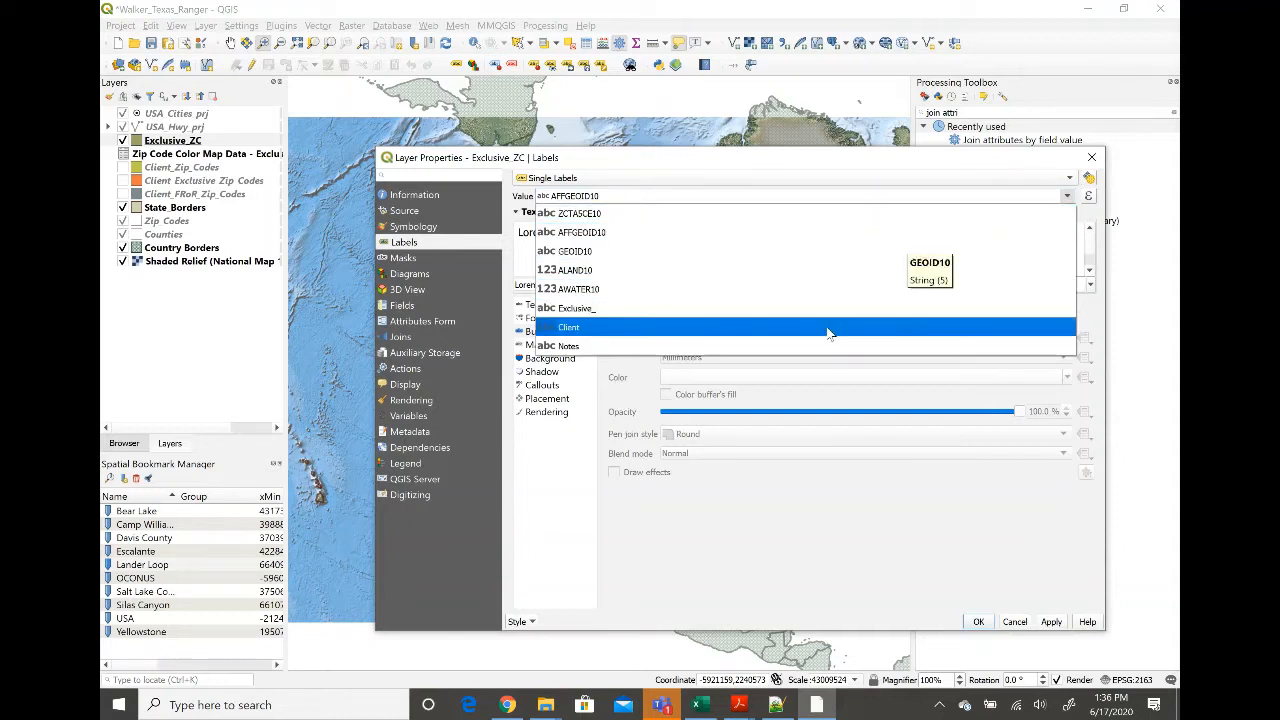
left_click(818, 255)
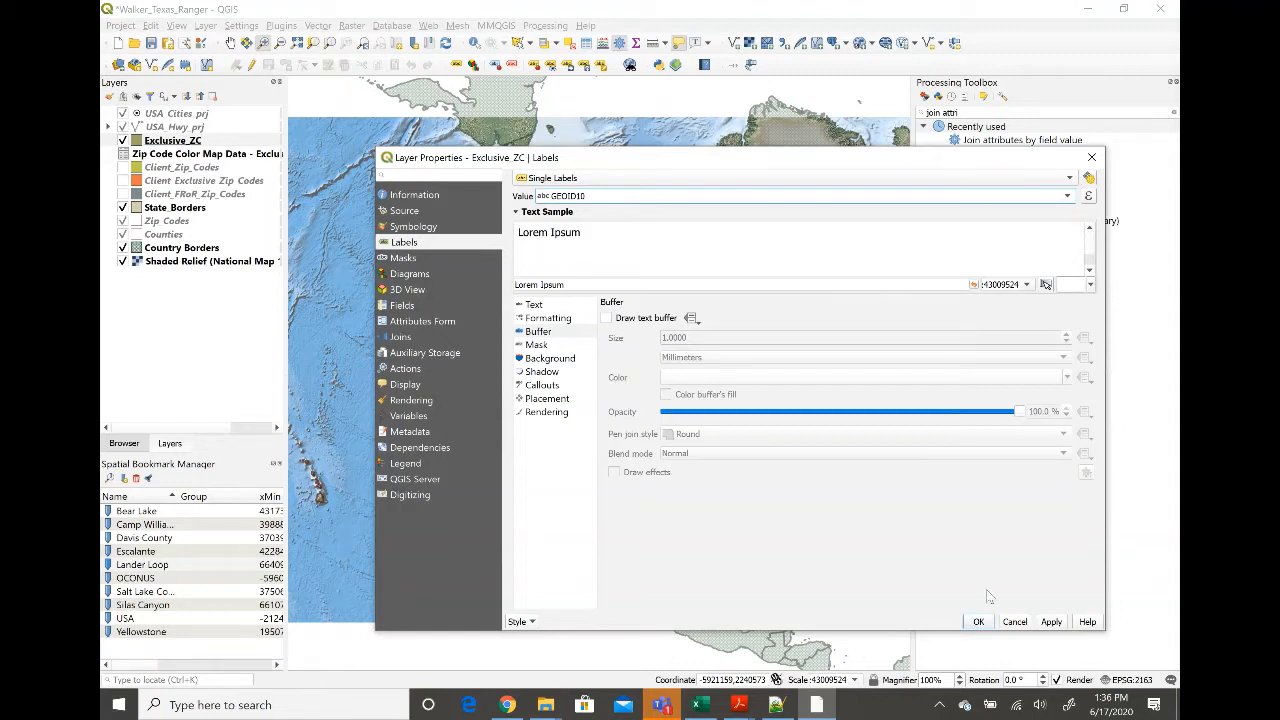
left_click(1050, 622)
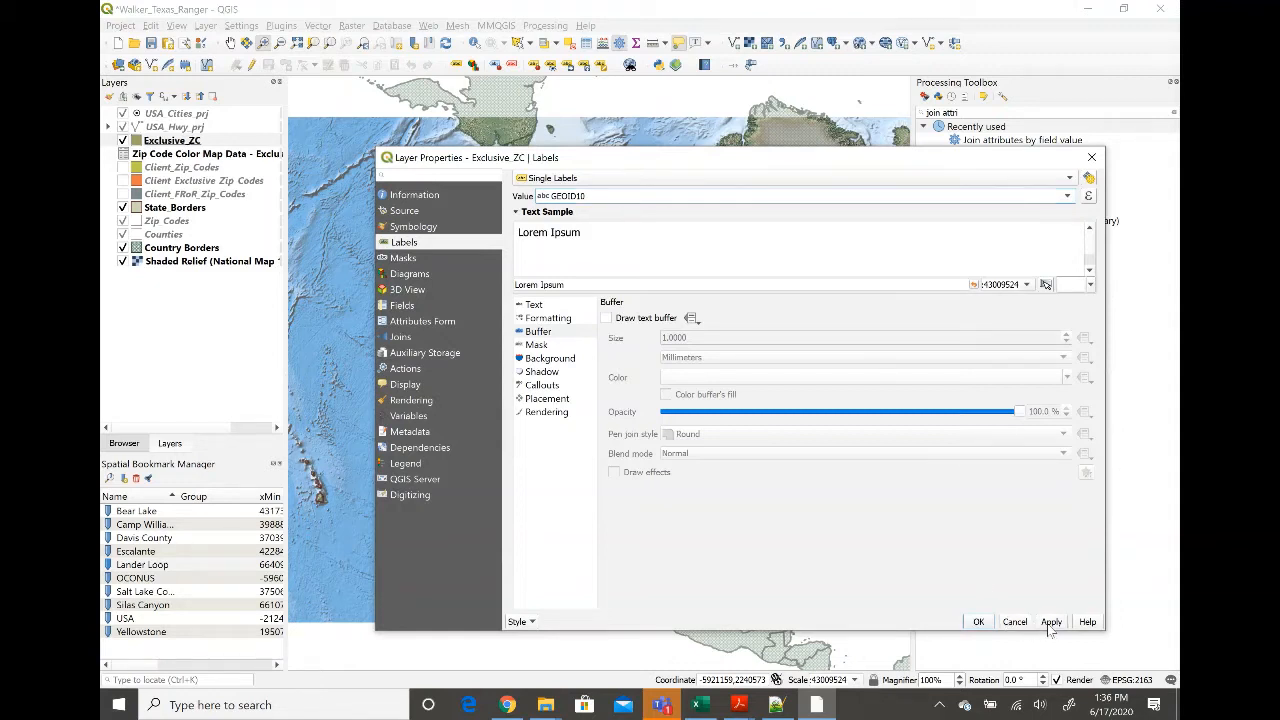
left_click(978, 622)
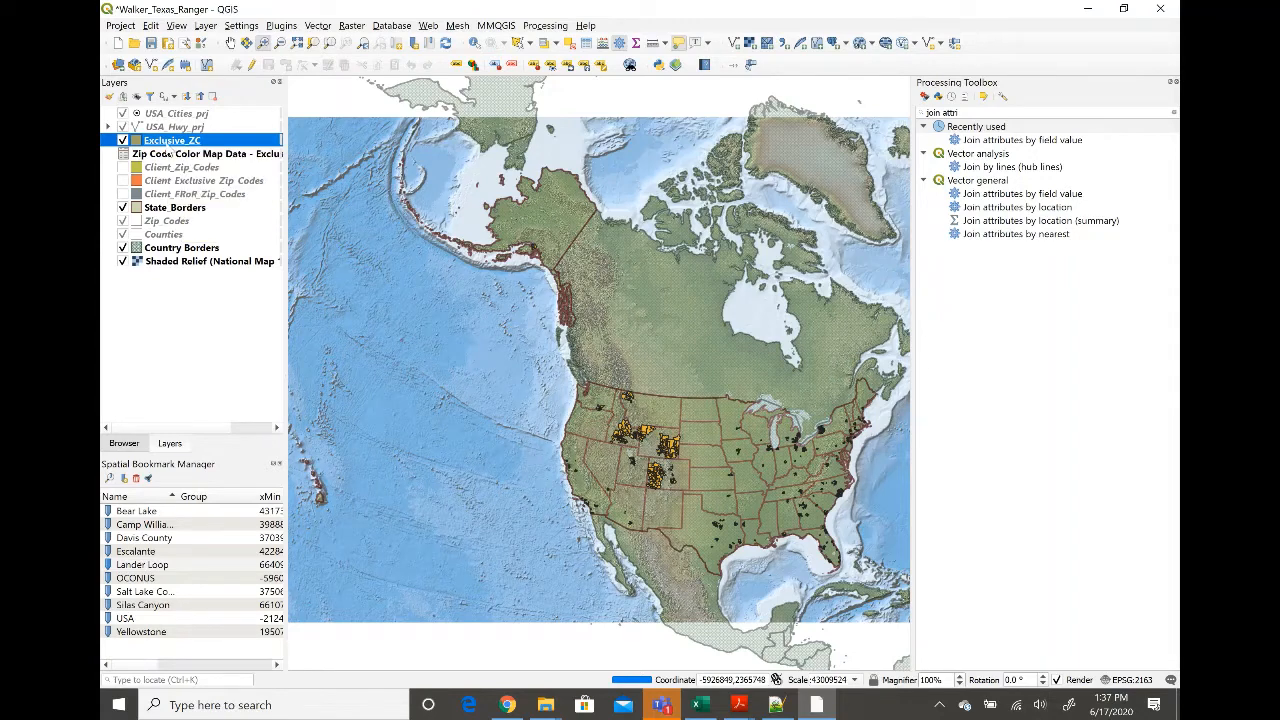
double_click(172, 141)
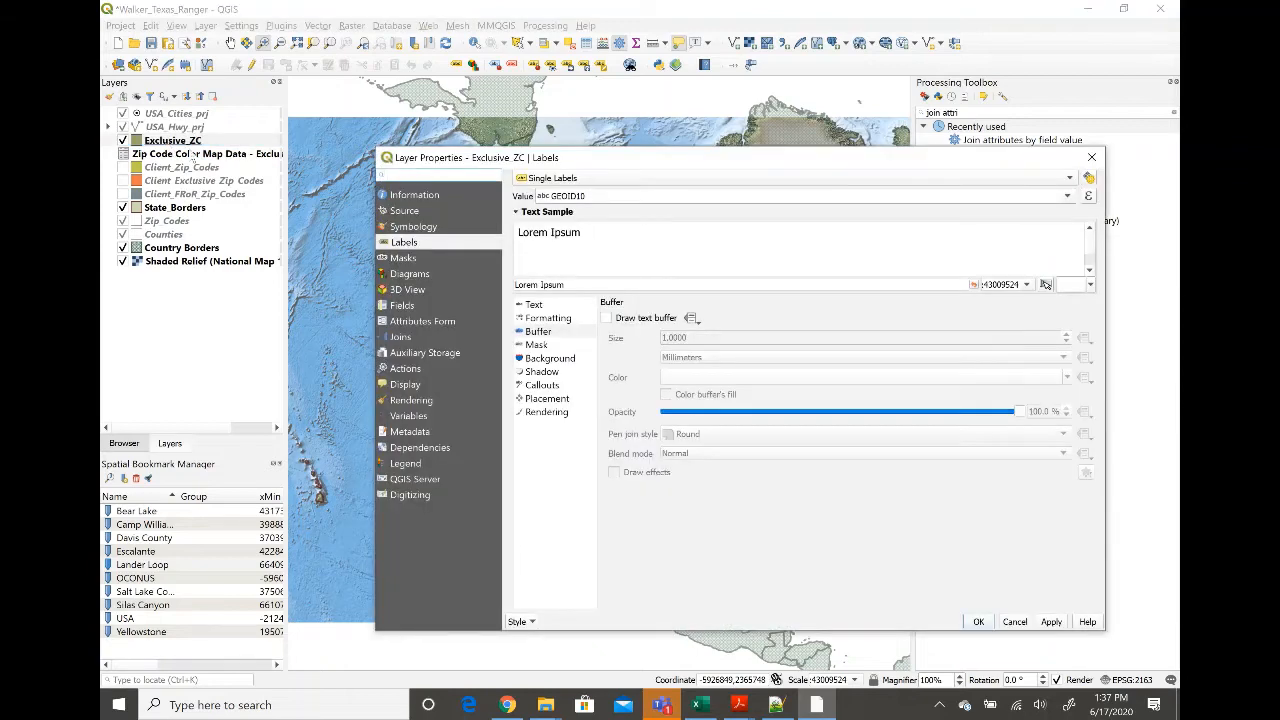
left_click(420, 401)
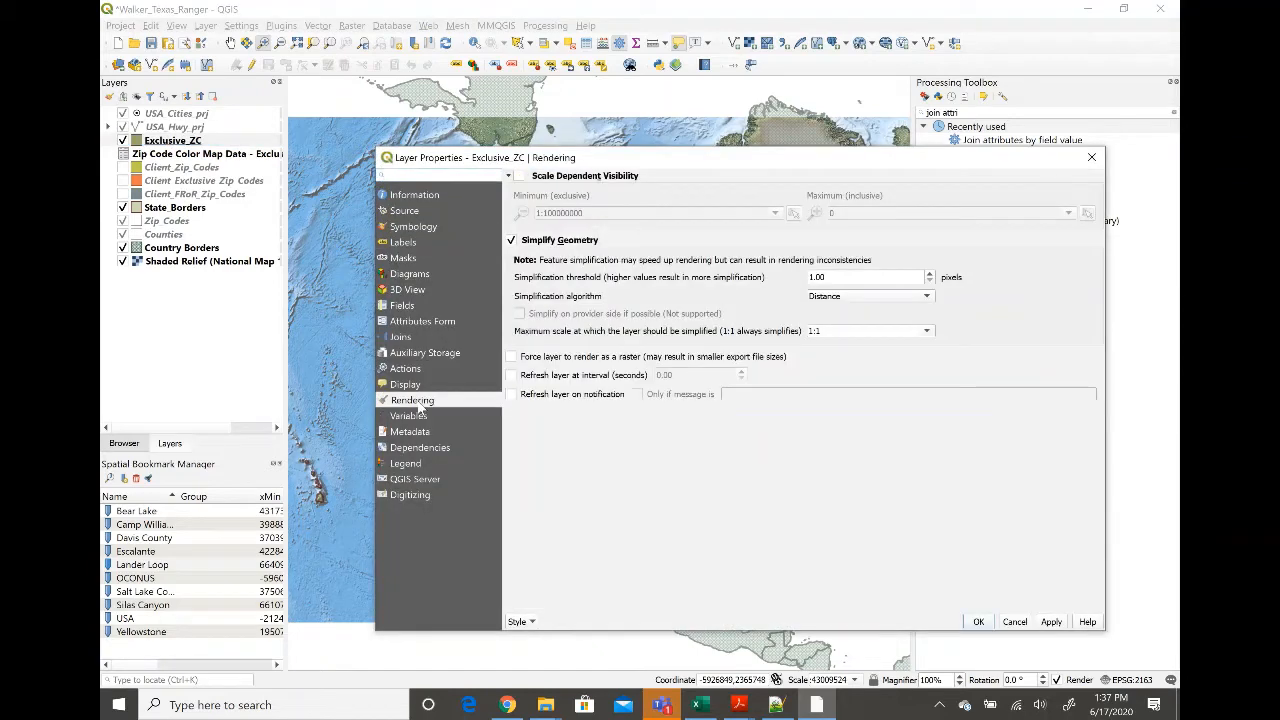
left_click(520, 176)
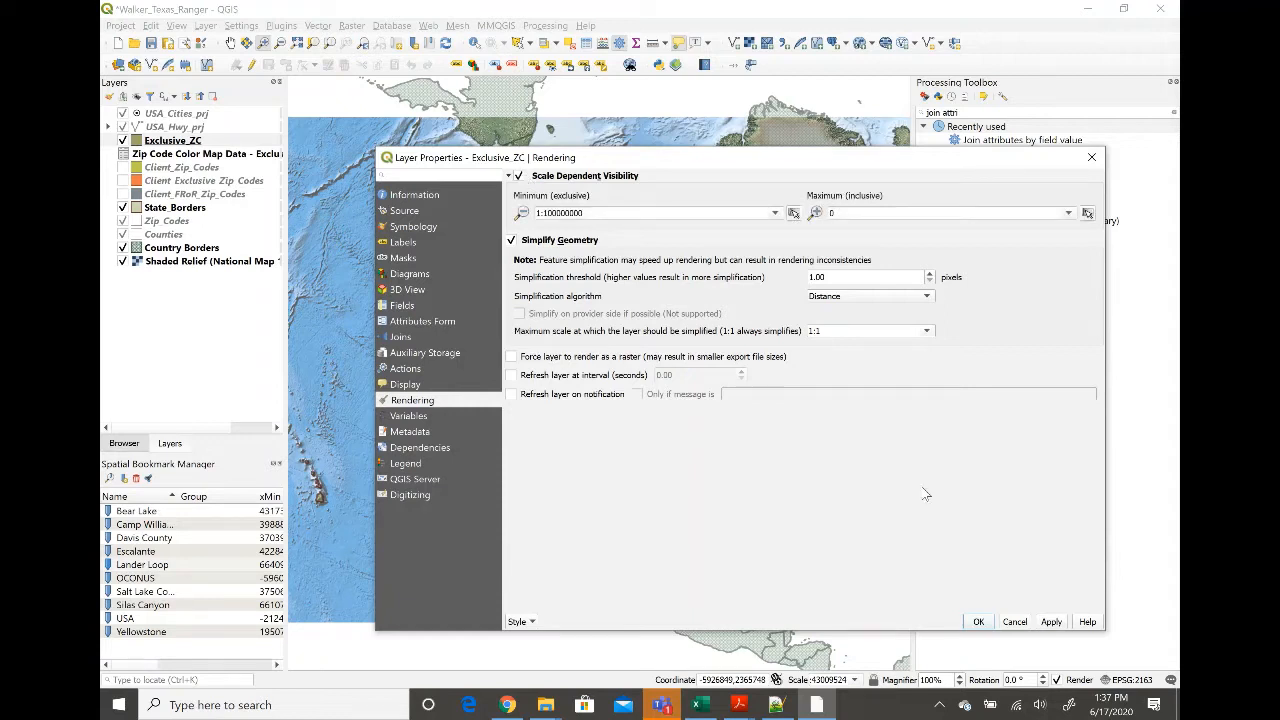
left_click(1014, 622)
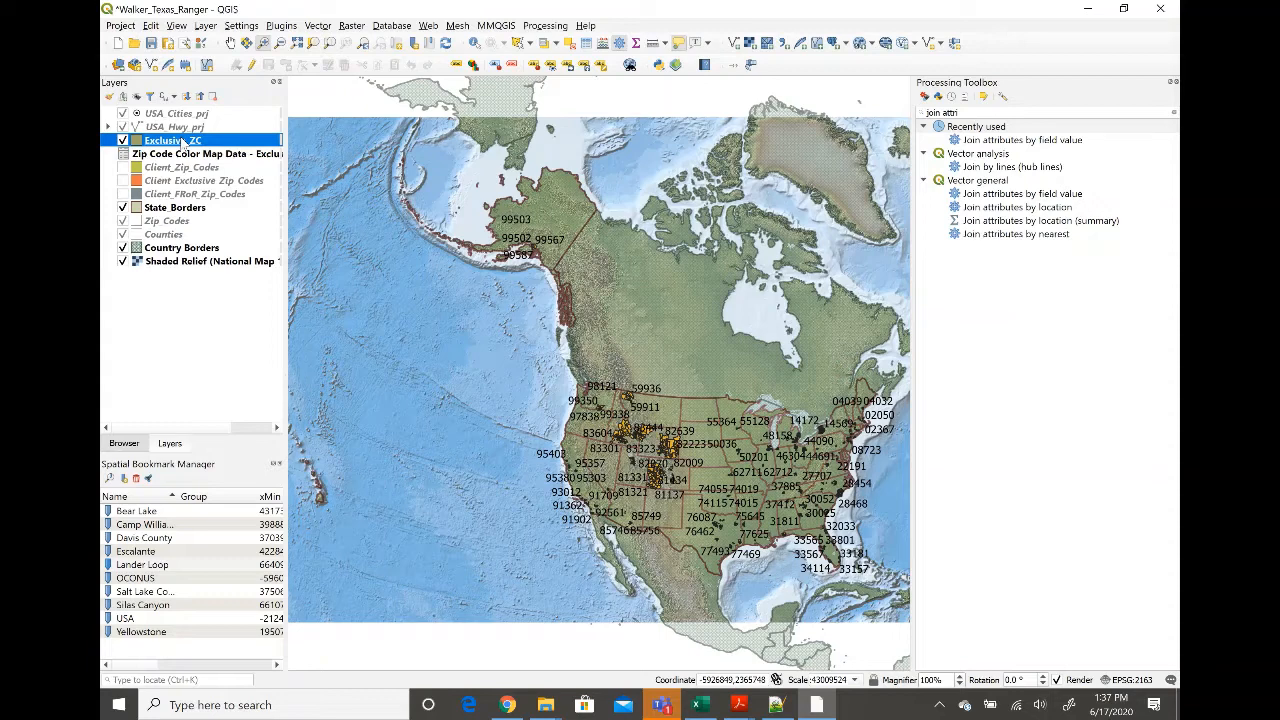
Set the labeling of the Exclusive_ZC layer to No Labels.
double_click(183, 143)
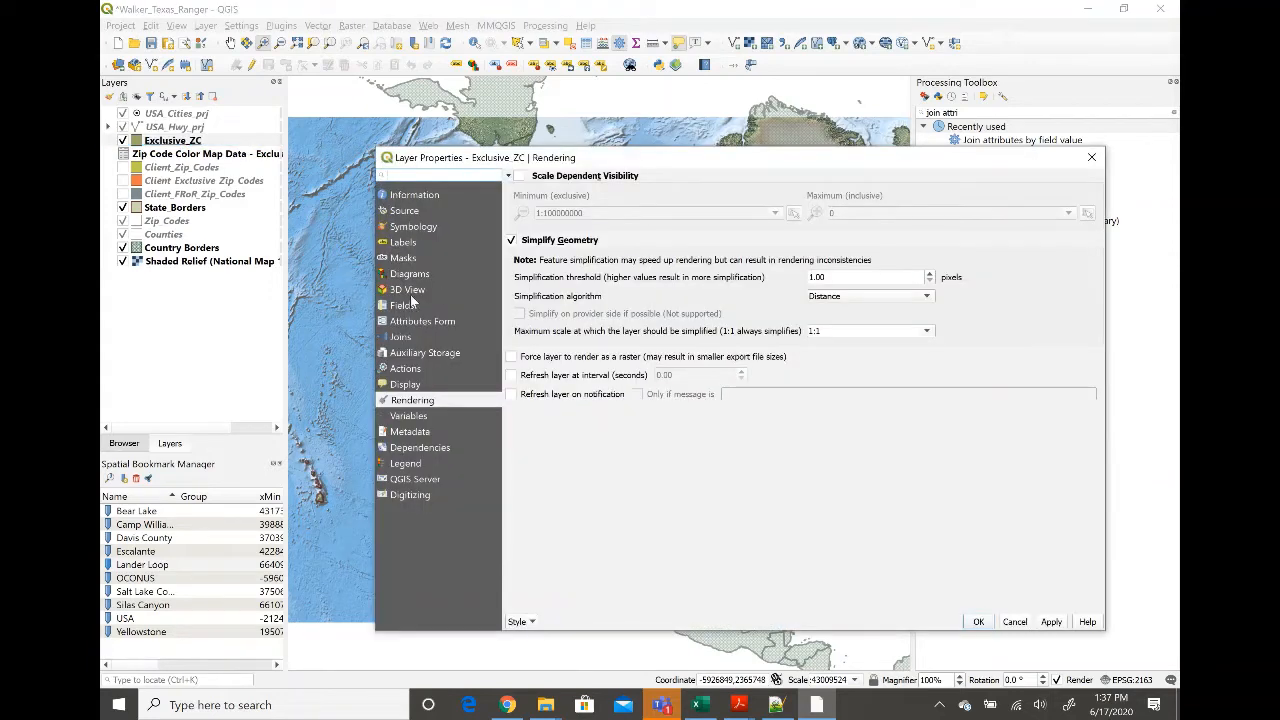
left_click(409, 246)
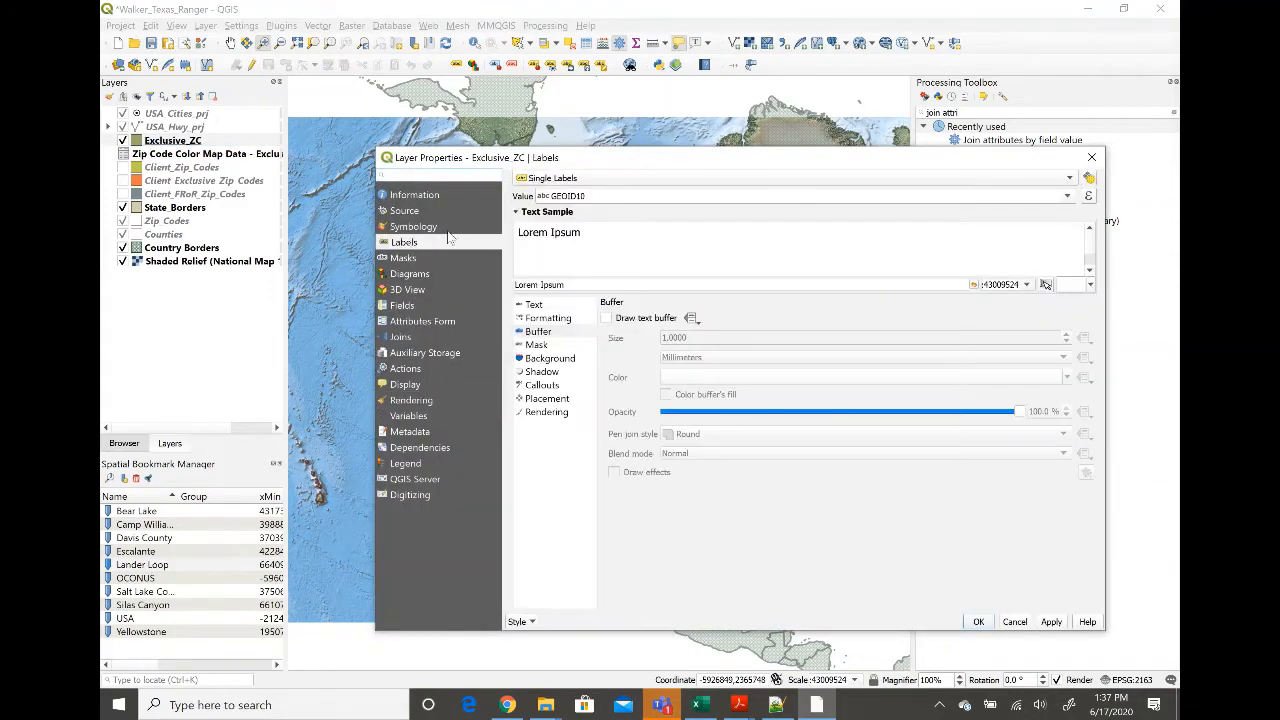
left_click(575, 181)
left_click(554, 163)
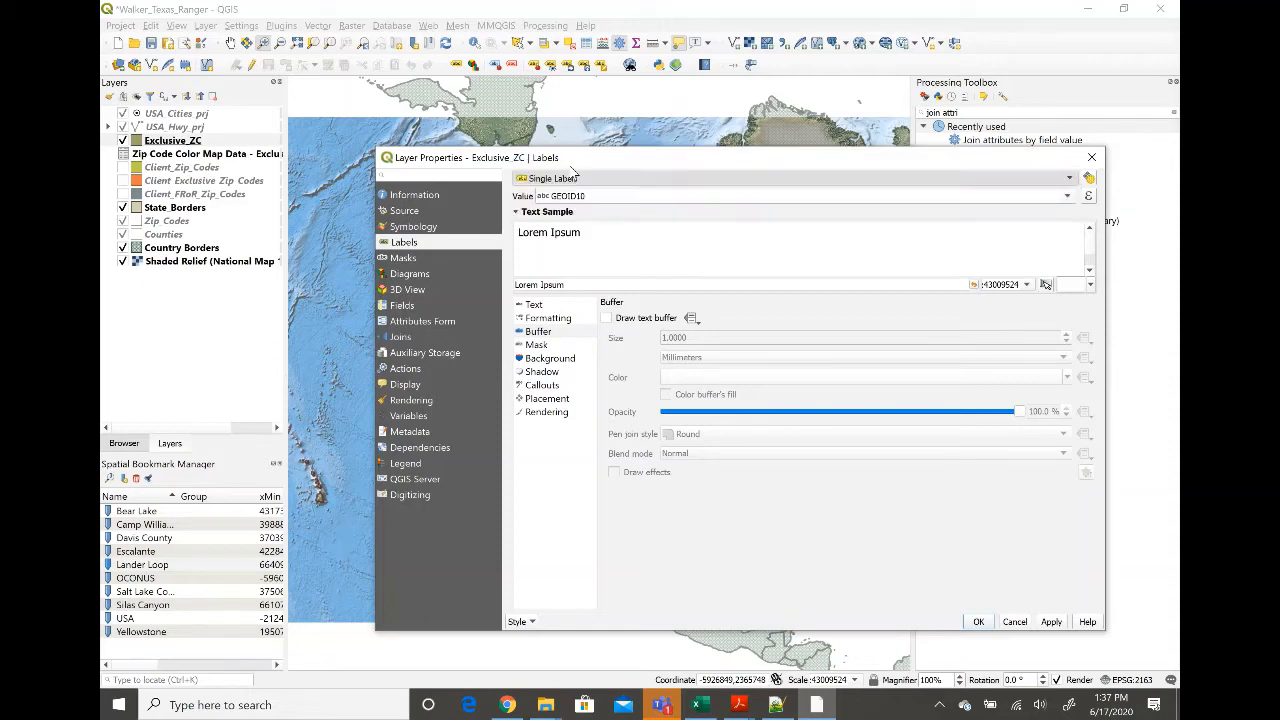
left_click(978, 622)
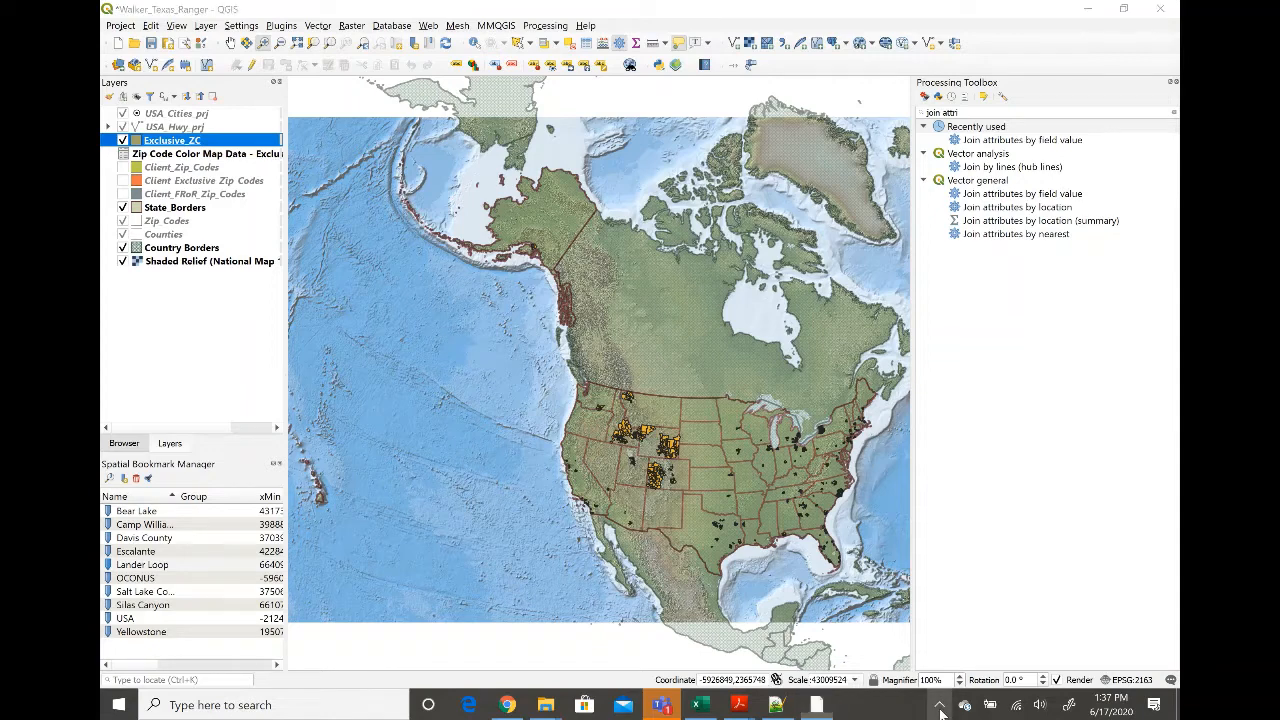
left_click(938, 704)
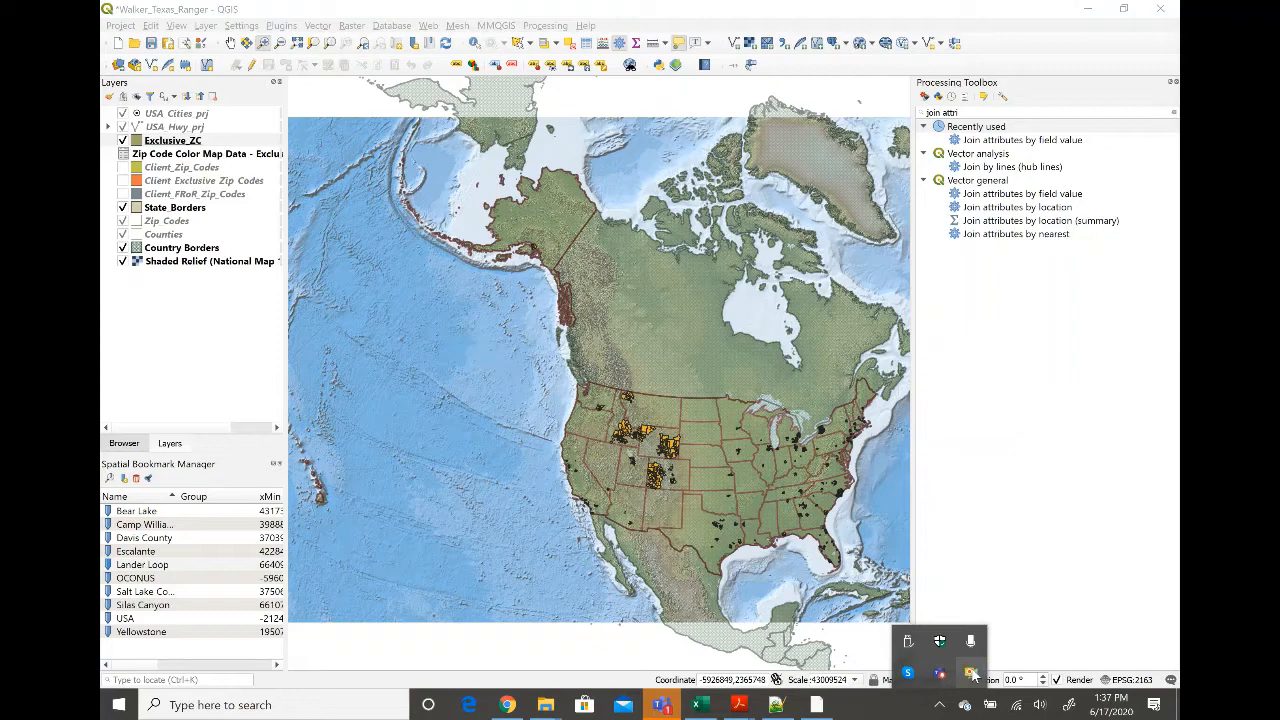
right_click(973, 676)
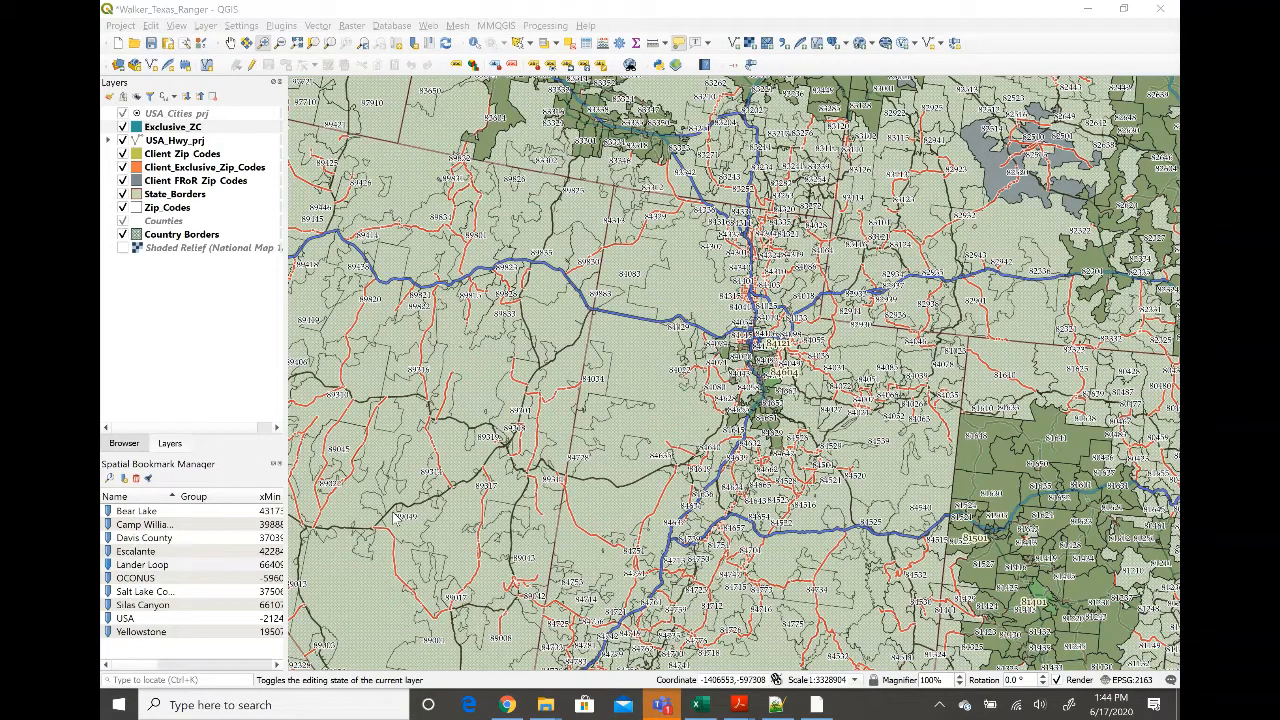
Open the style loading dialog from the Exclusive_ZC layer's symbology properties.
left_click(172, 158)
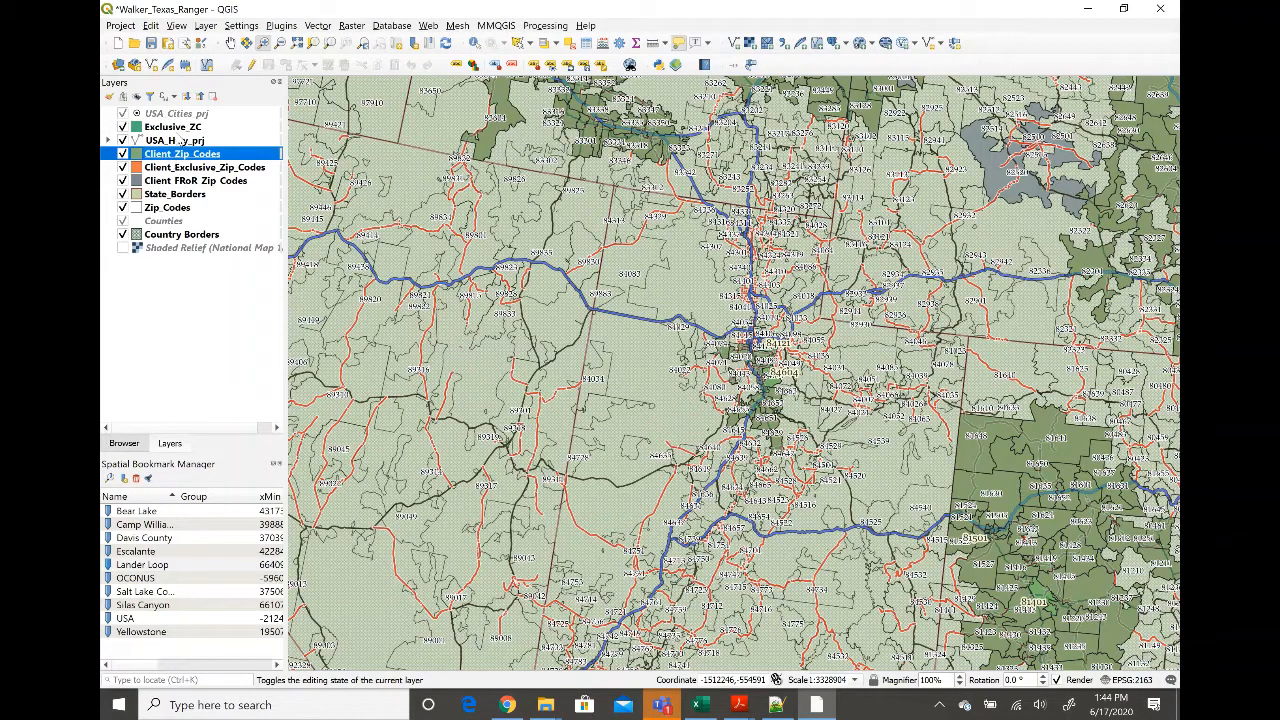
left_click(177, 129)
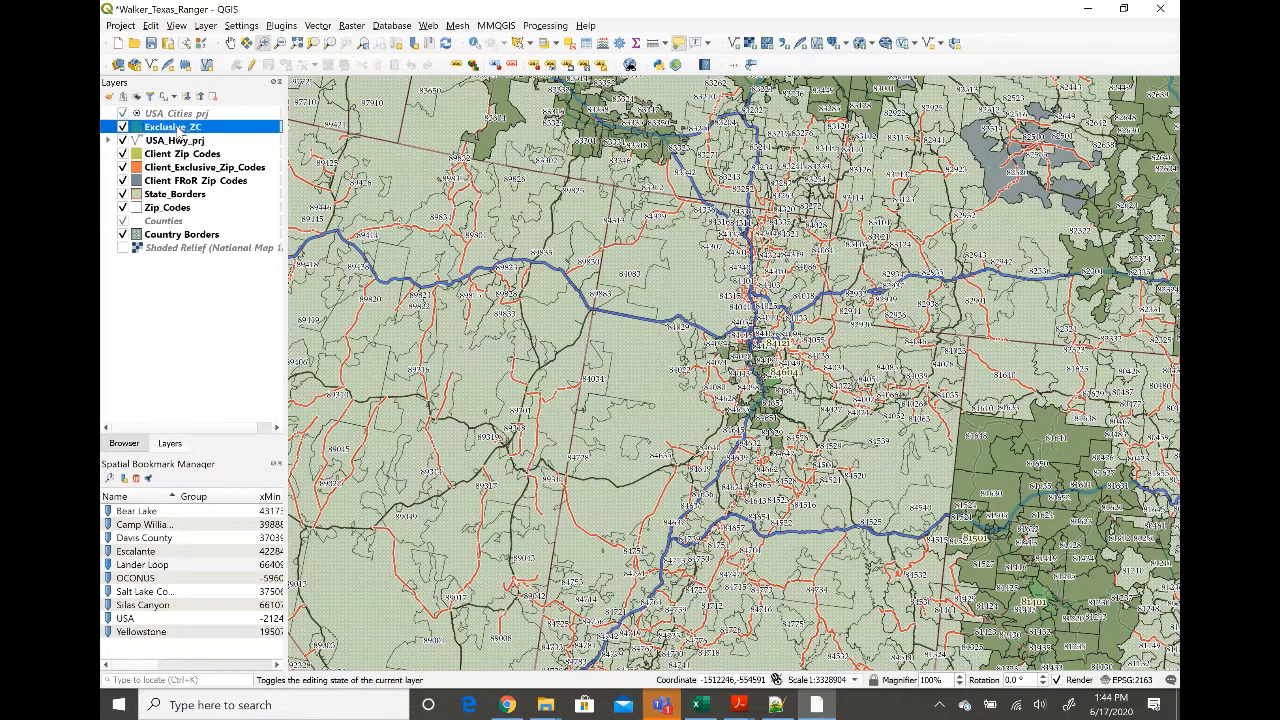
double_click(177, 129)
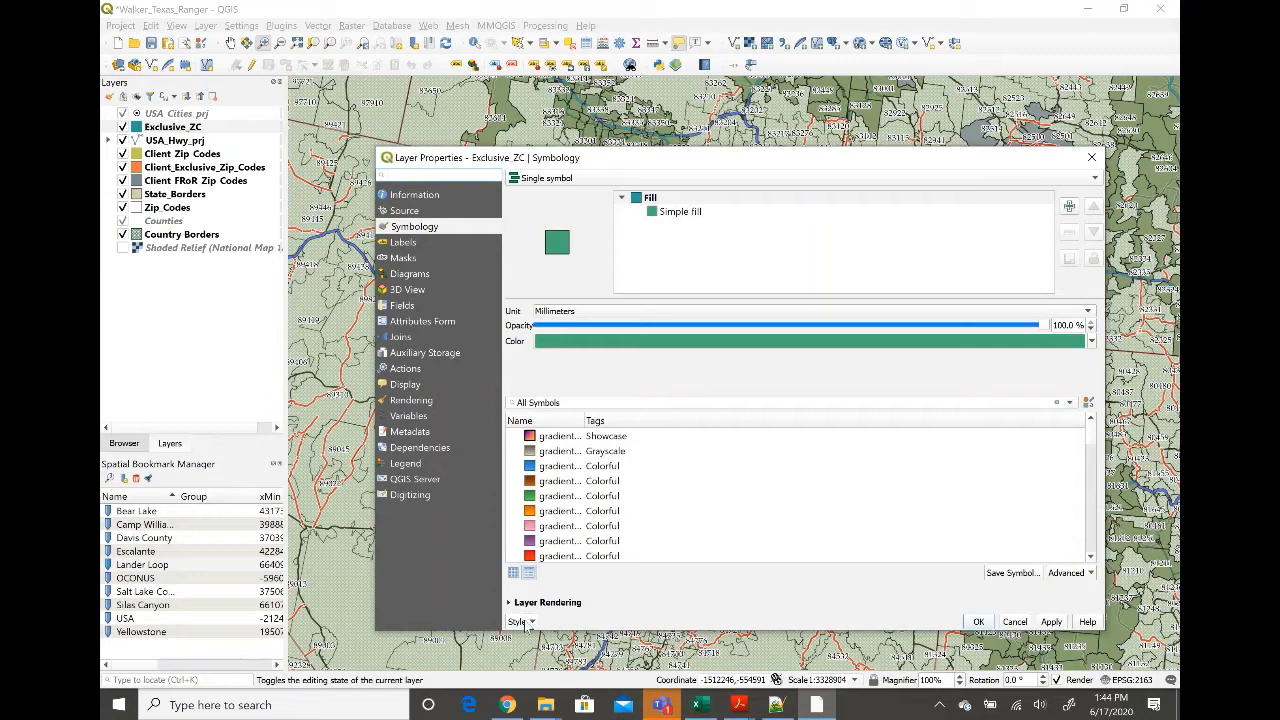
left_click(526, 626)
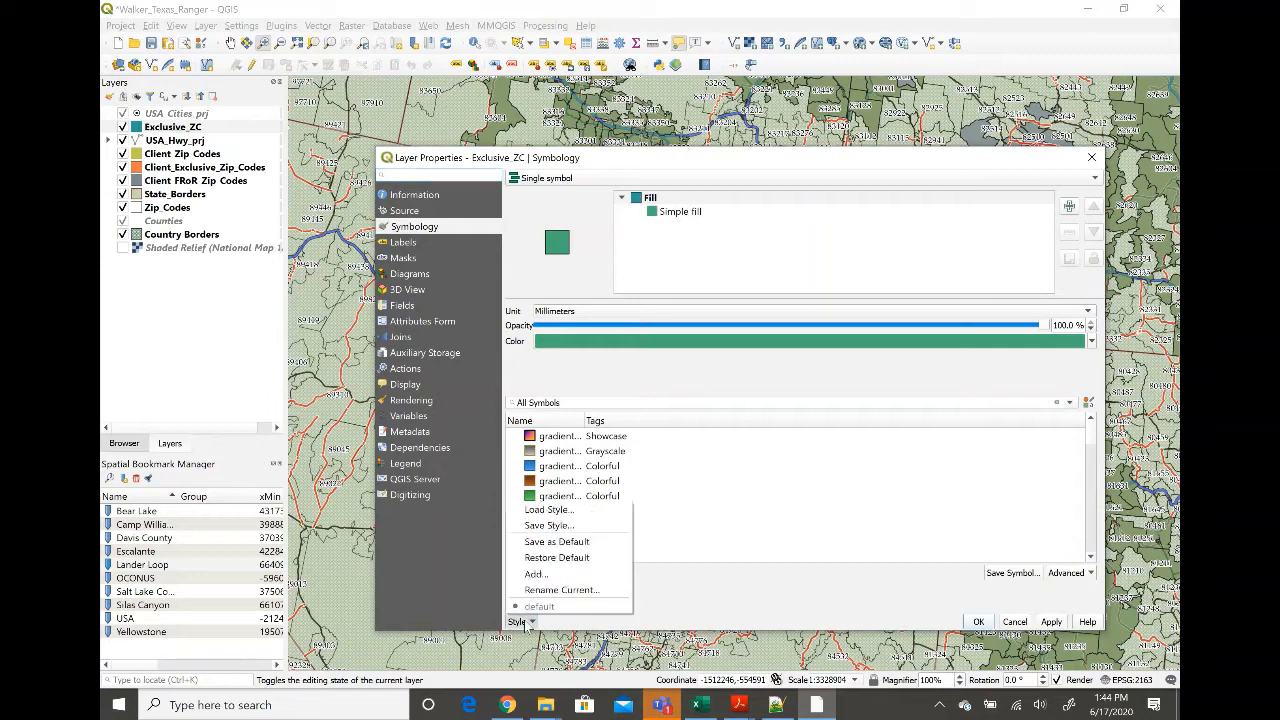
left_click(548, 510)
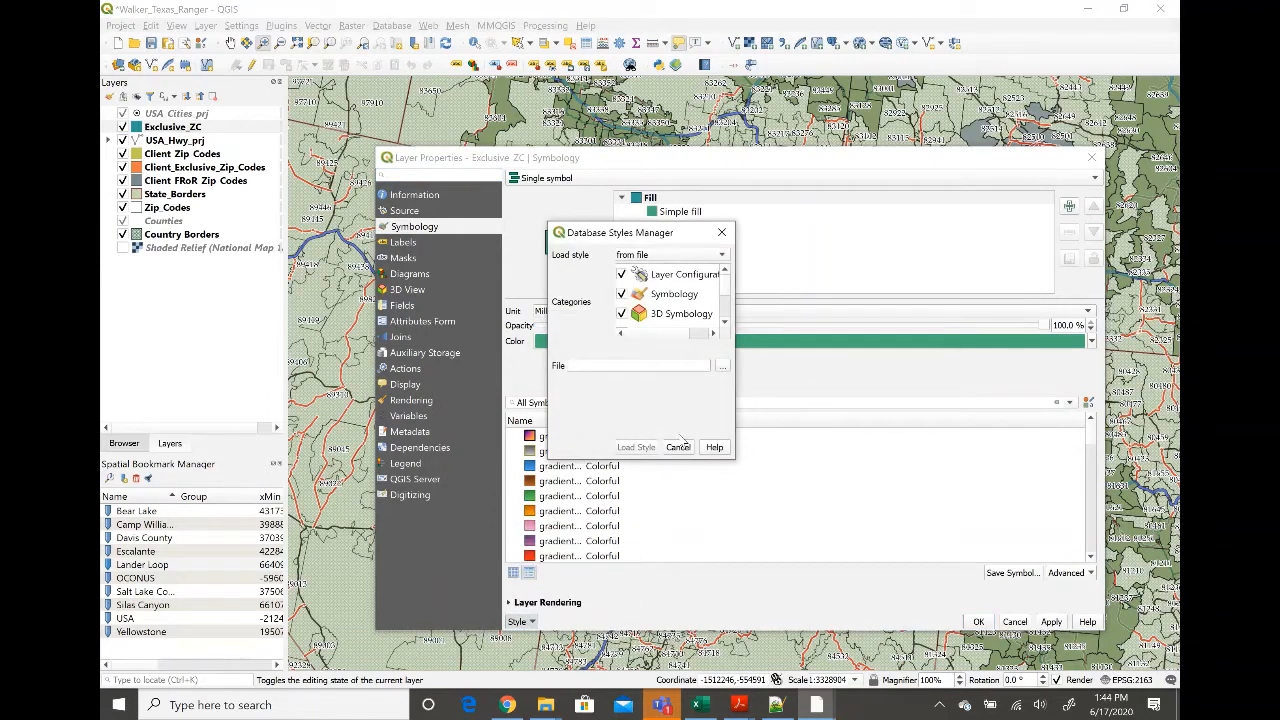
Load the style file Client_Exclusive_Zip_Codes.qml from the Walker Texas Ranger Styles folder and apply it to the Exclusive_ZC layer.
left_click(724, 367)
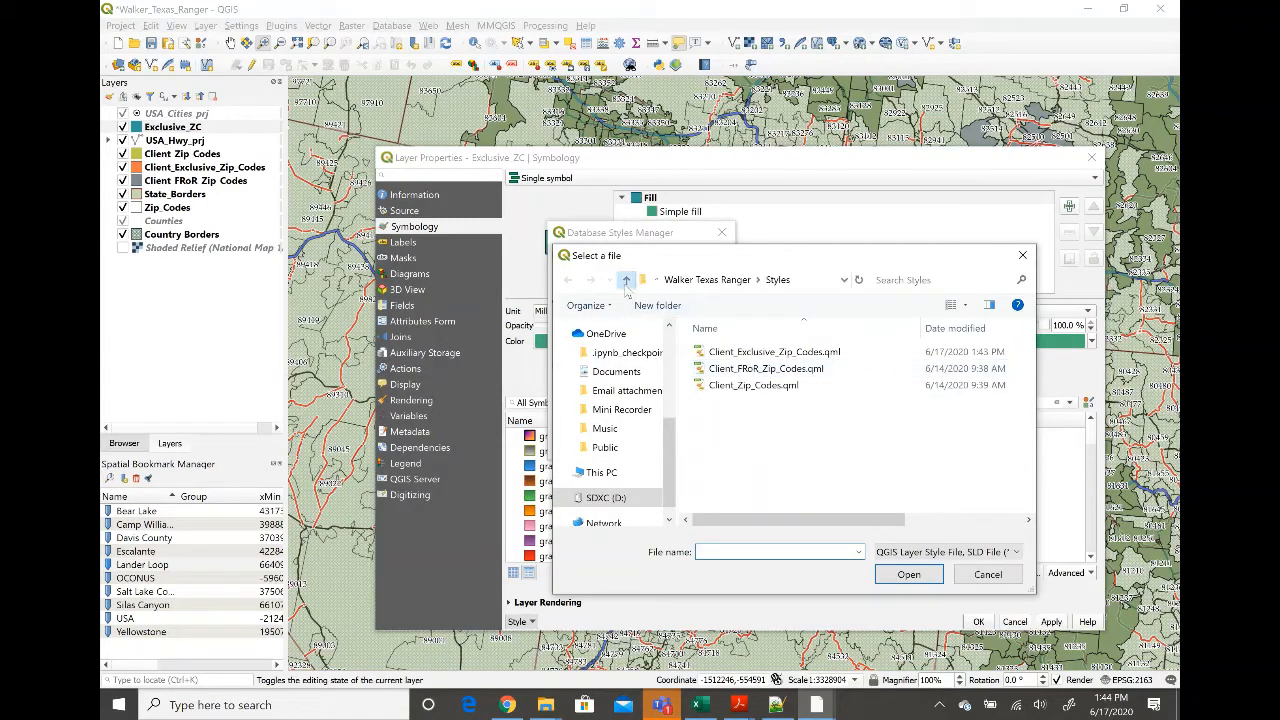
left_click(625, 280)
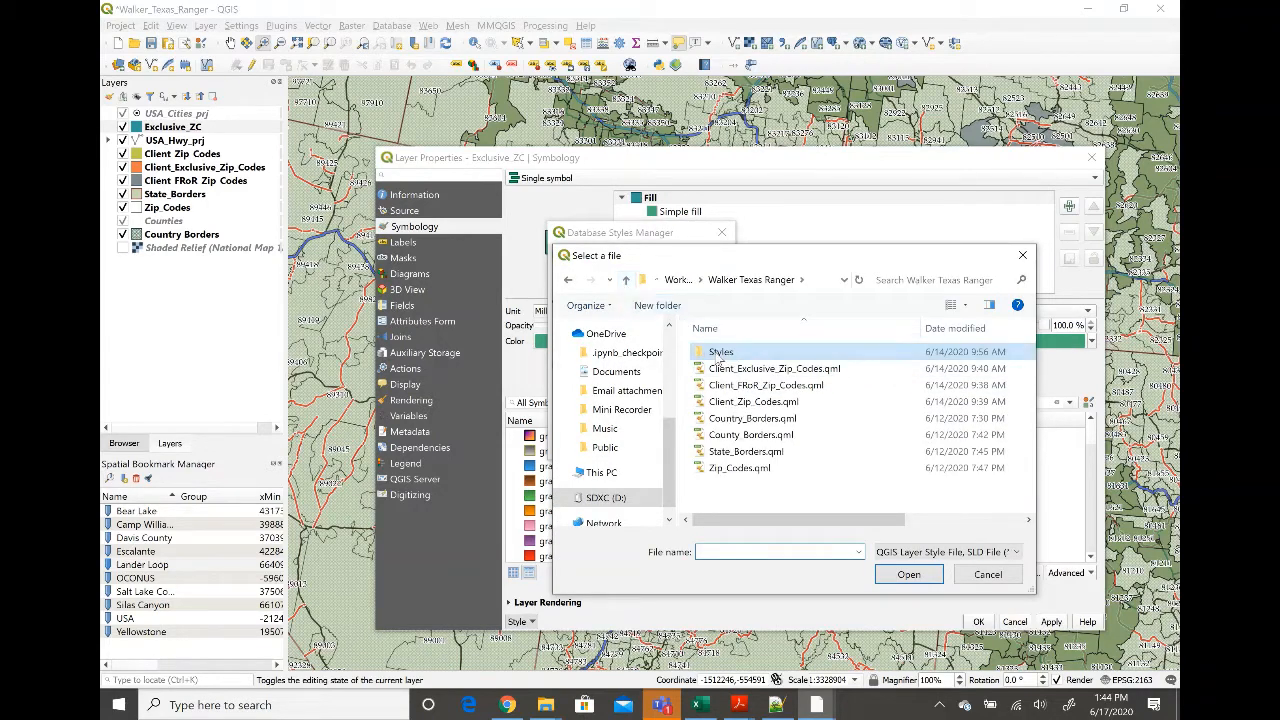
double_click(722, 352)
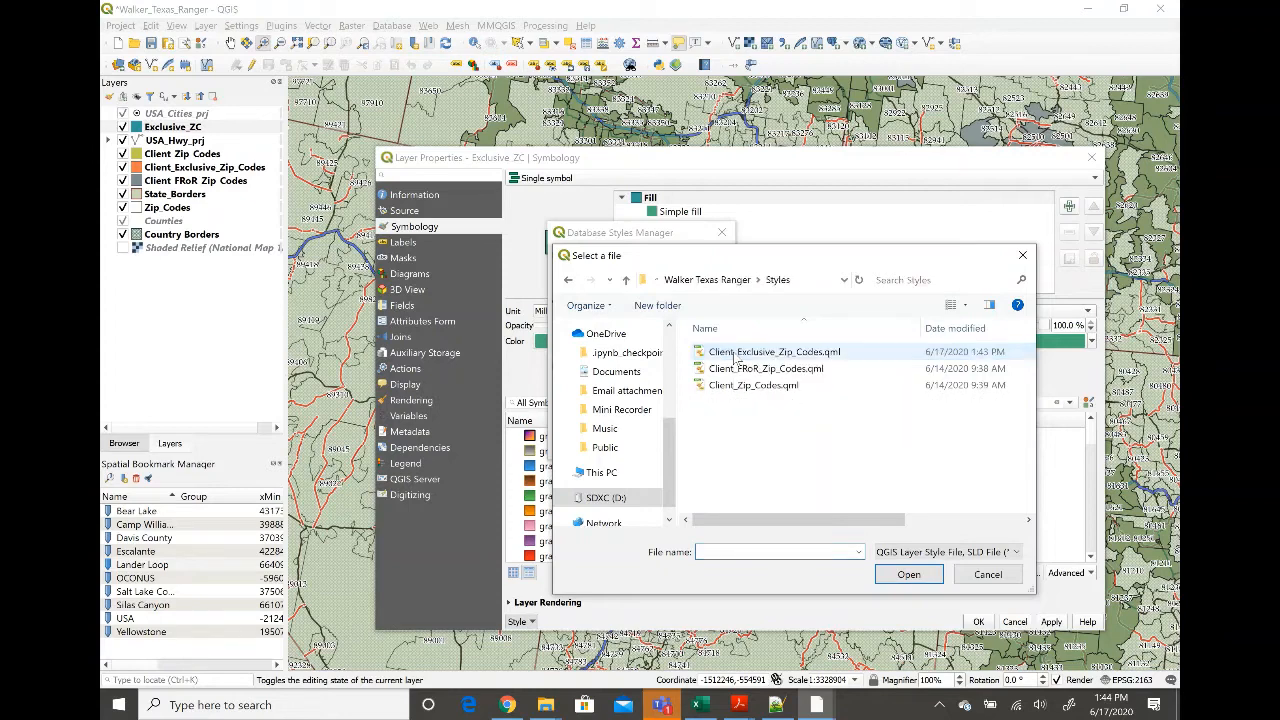
left_click(766, 355)
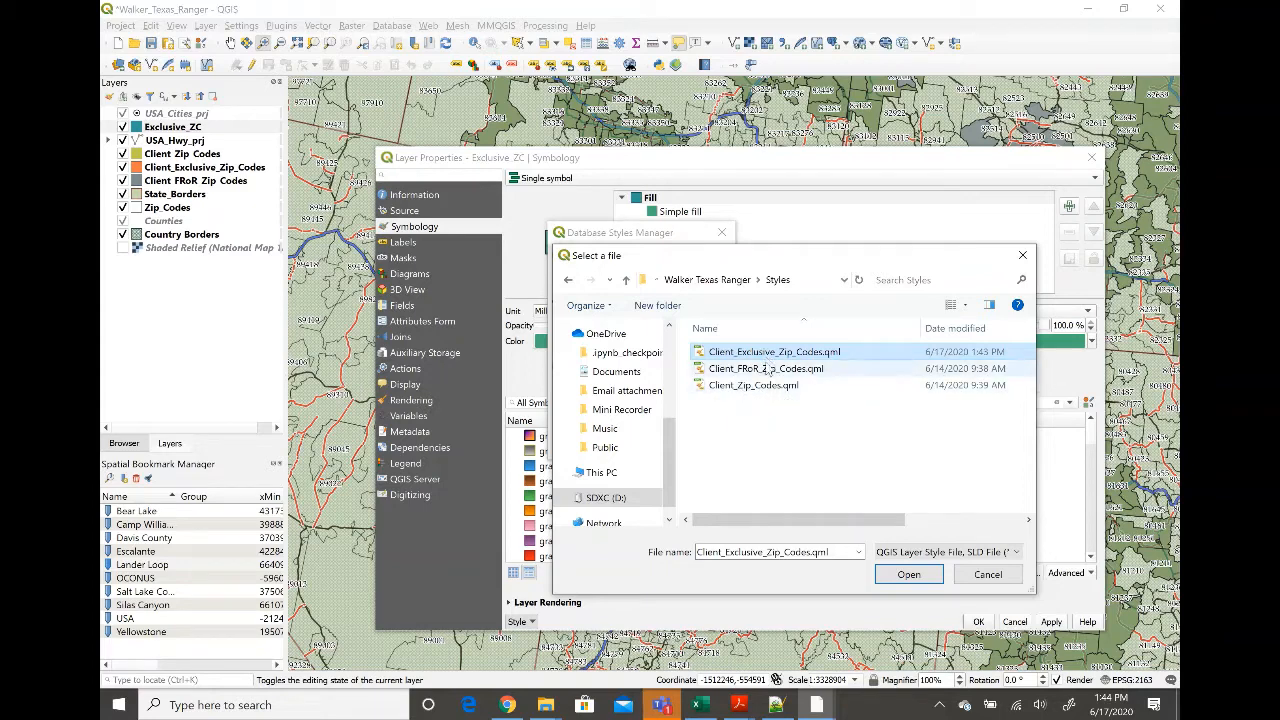
left_click(906, 573)
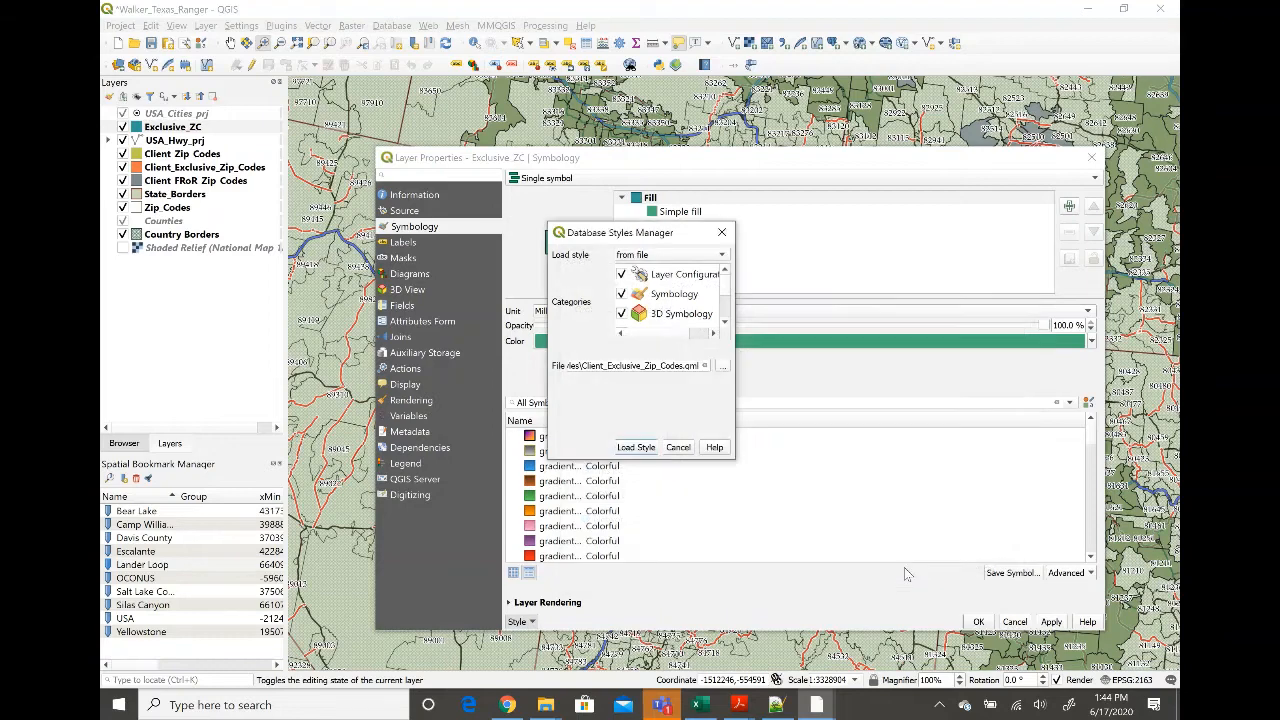
left_click(649, 451)
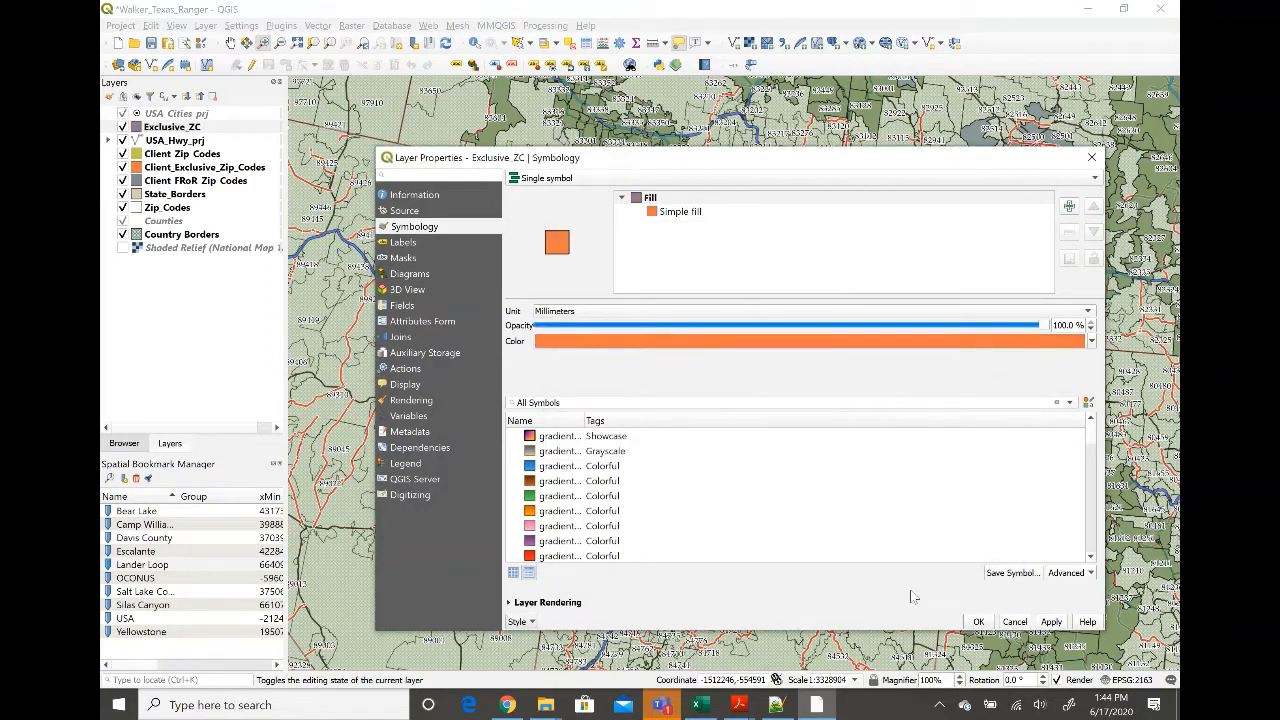
left_click(1045, 621)
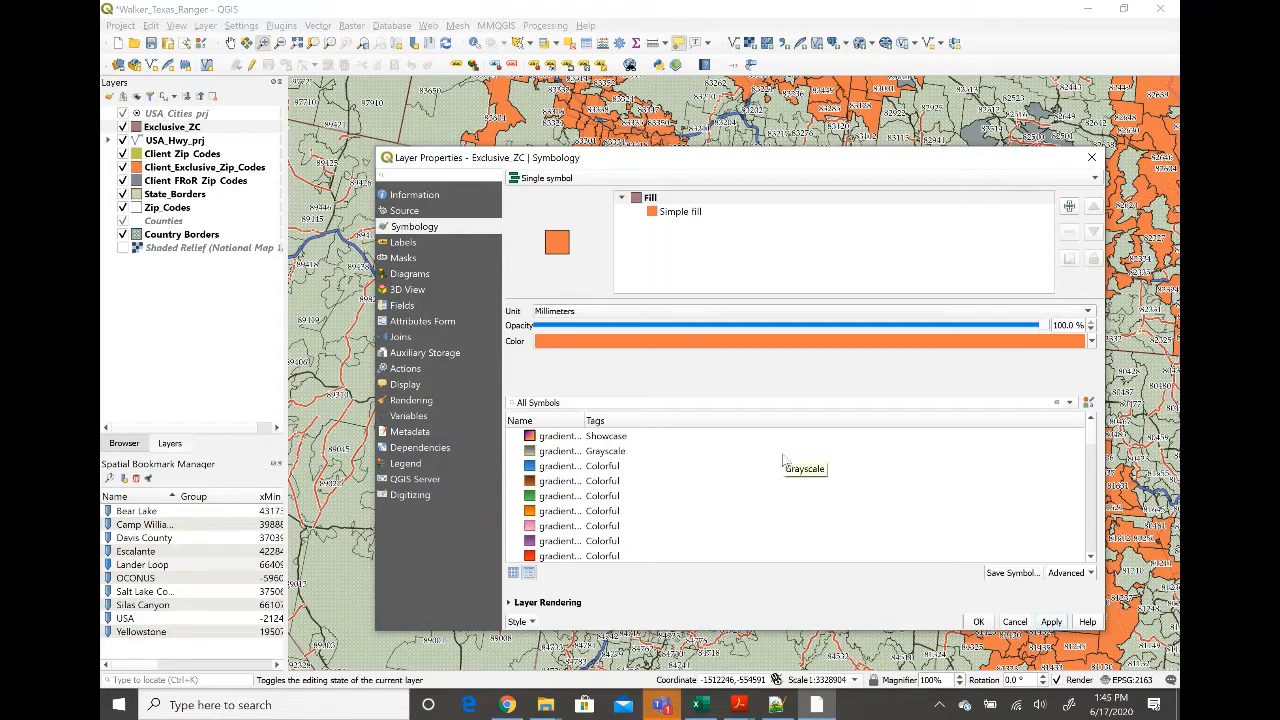
left_click(978, 622)
Open the attribute table of the Exclusive_ZC layer.
left_click(172, 125)
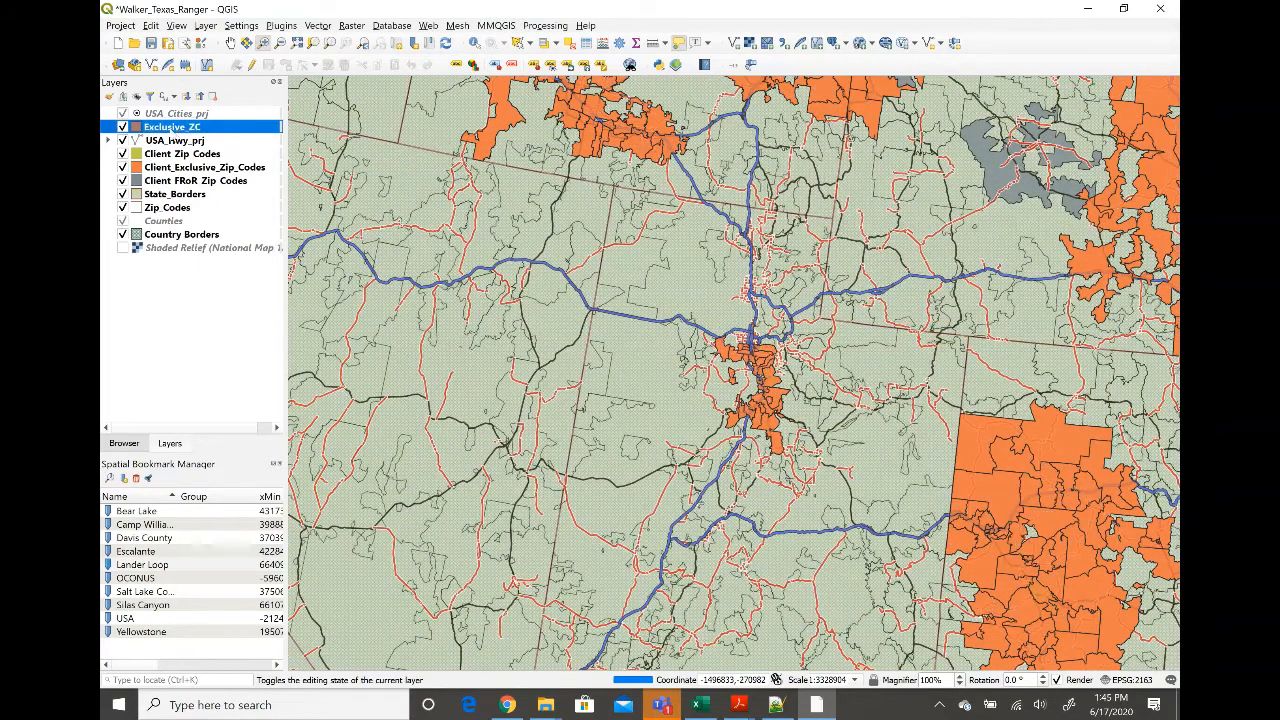
right_click(175, 127)
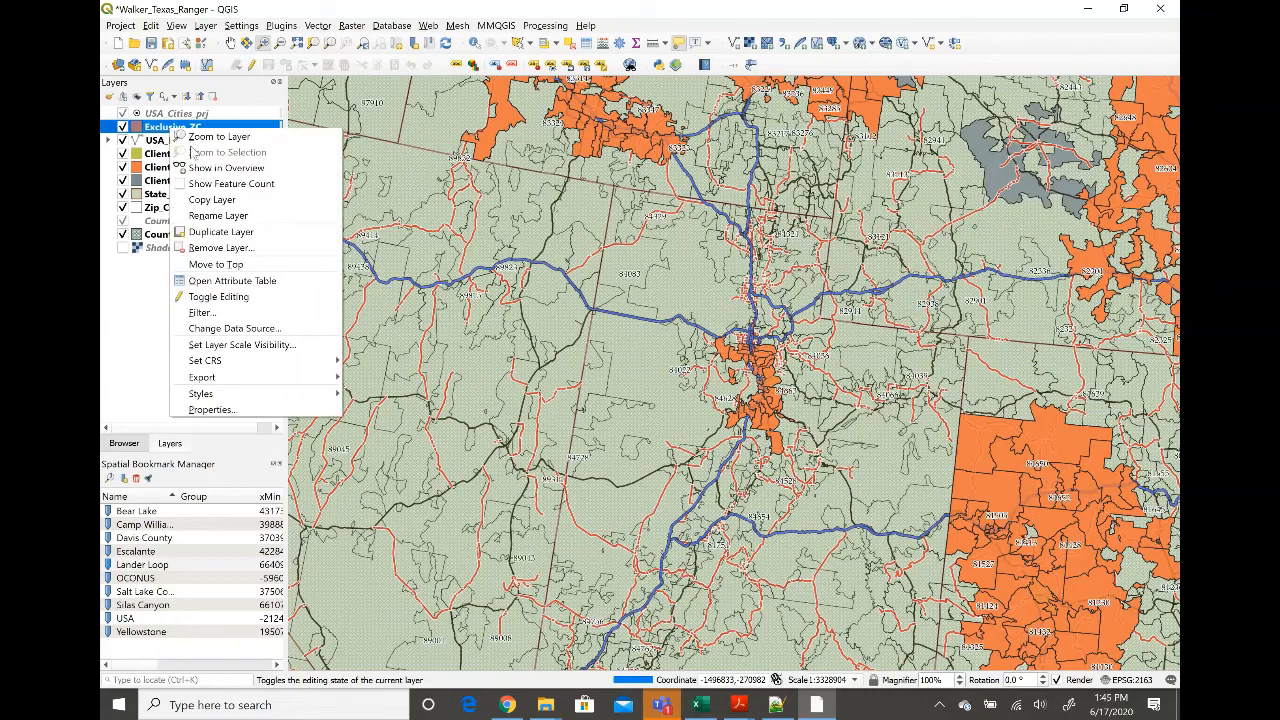
left_click(226, 281)
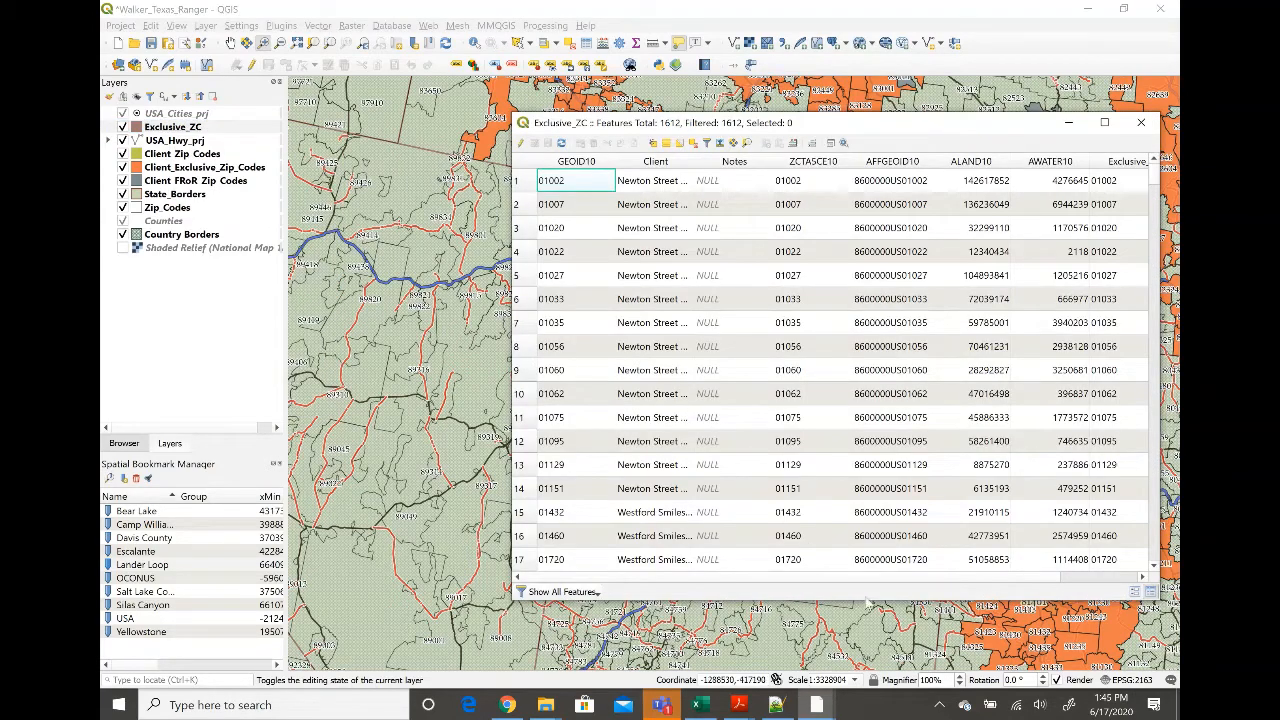
left_click(940, 706)
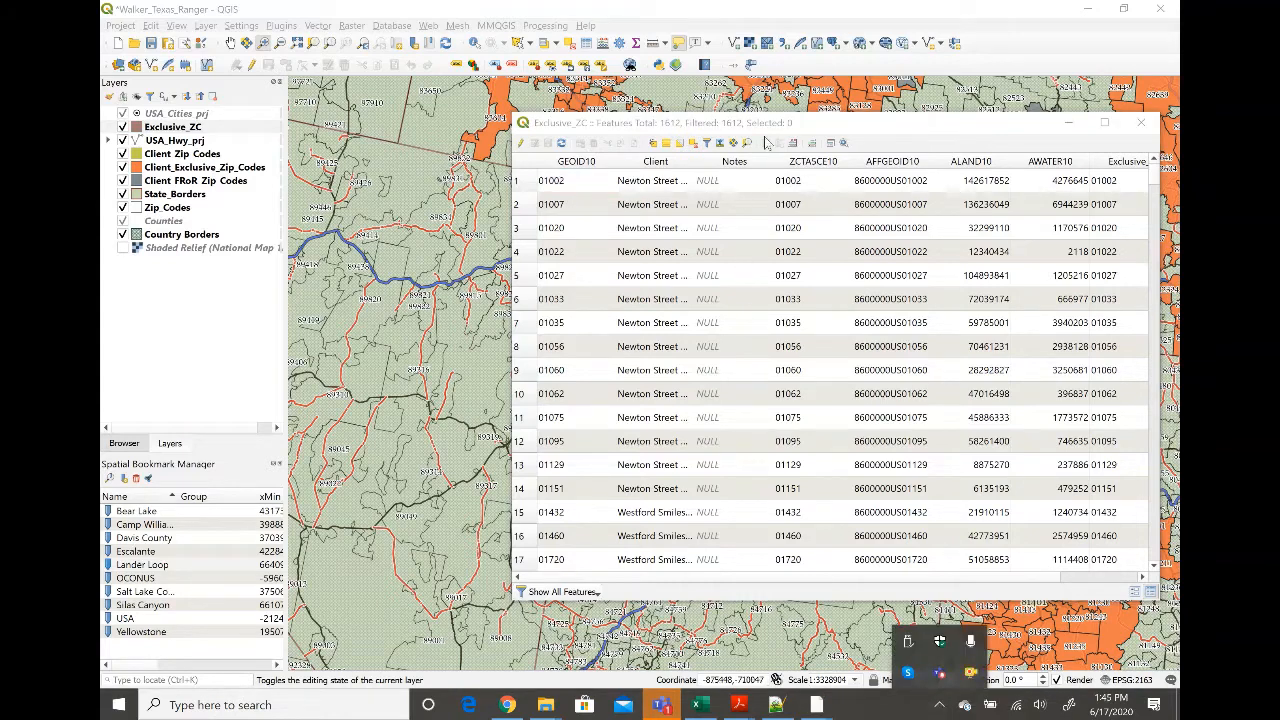
left_click(816, 124)
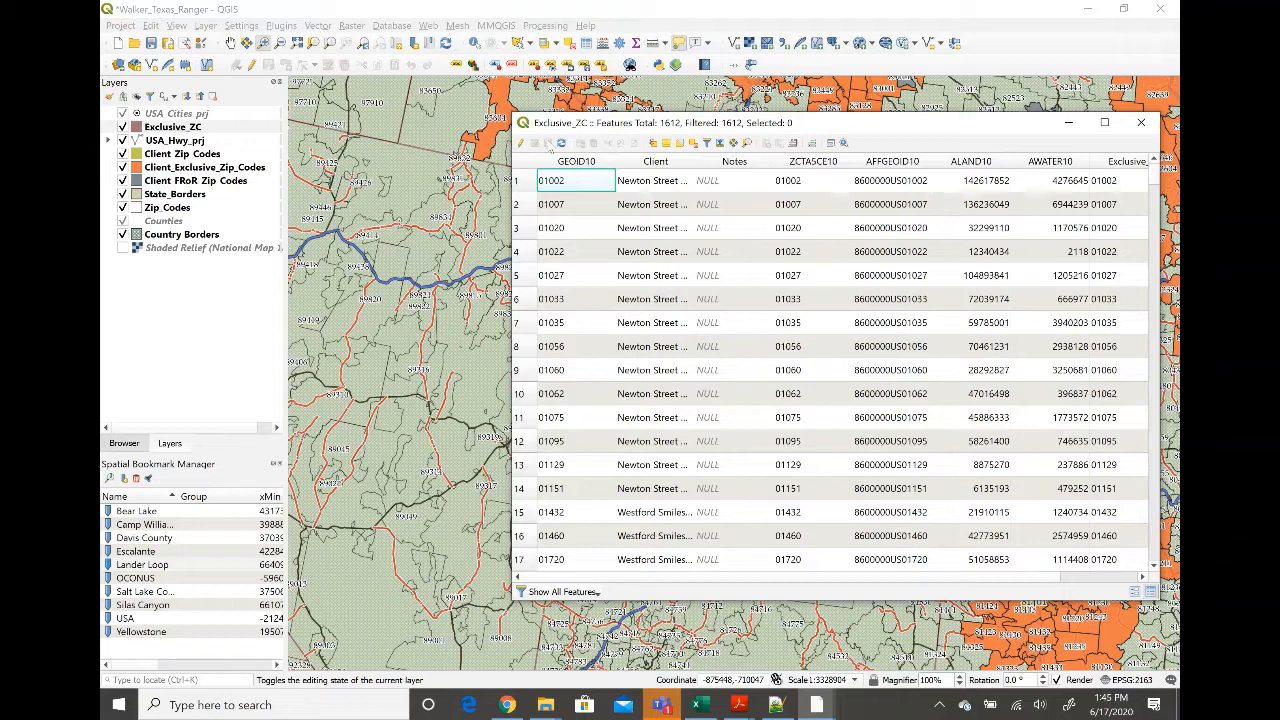
Turn on editing for the Exclusive_ZC attribute table.
left_click(519, 143)
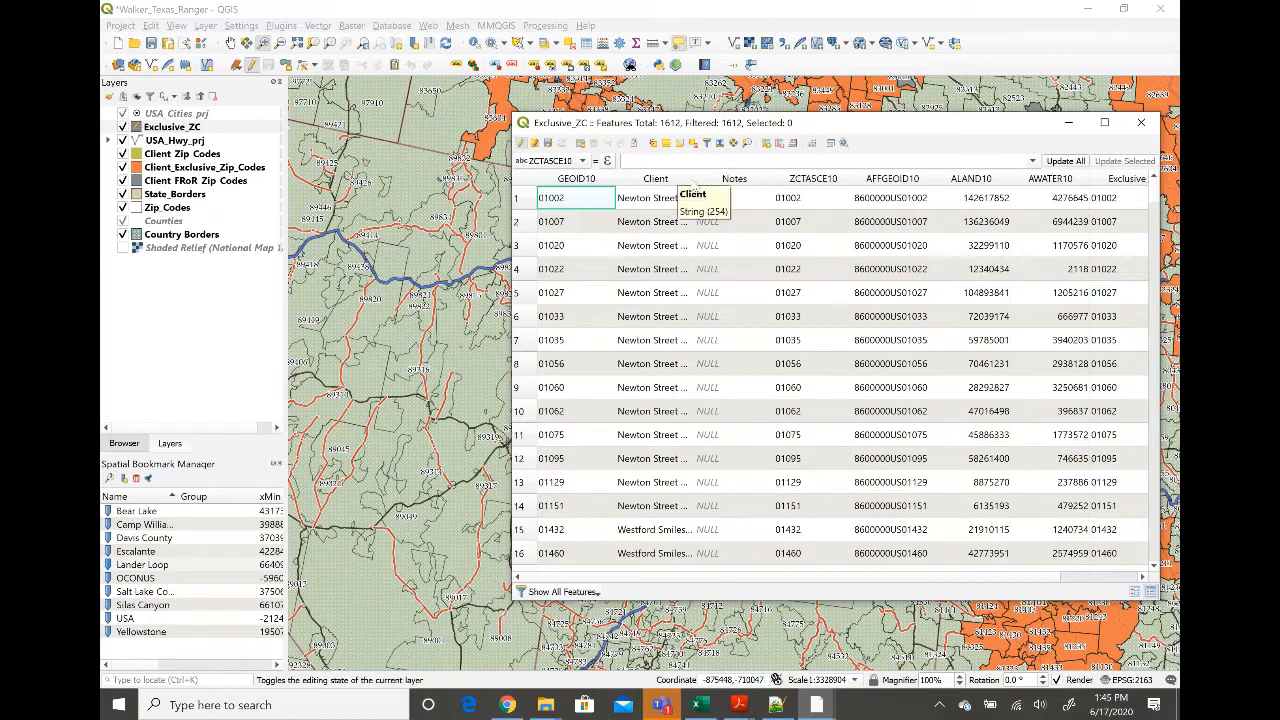
left_click(806, 180)
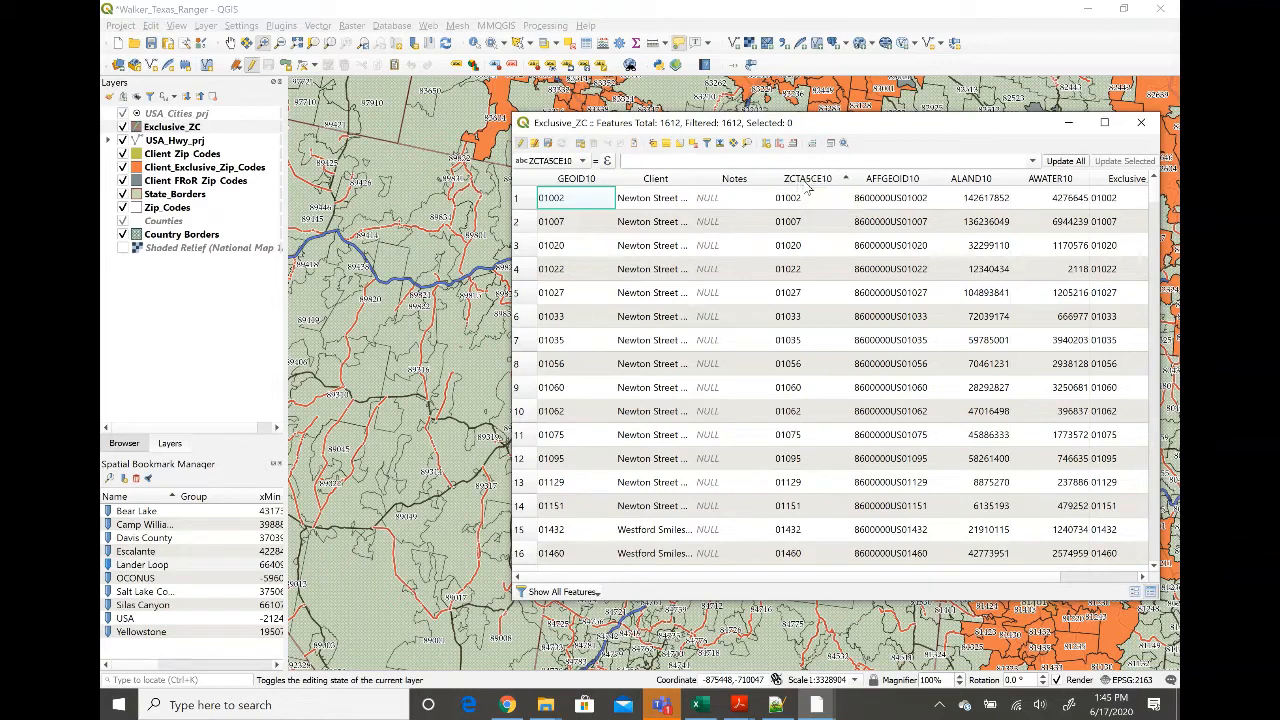
right_click(808, 186)
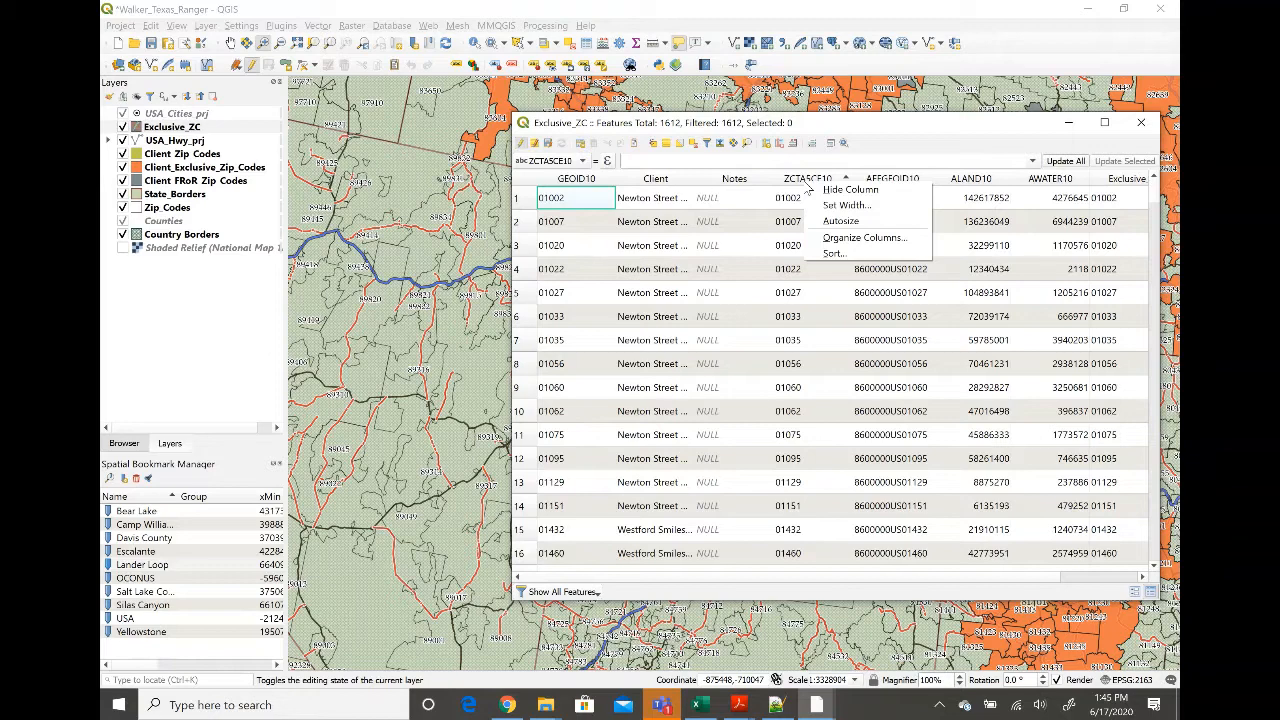
key("Escape")
double_click(800, 198)
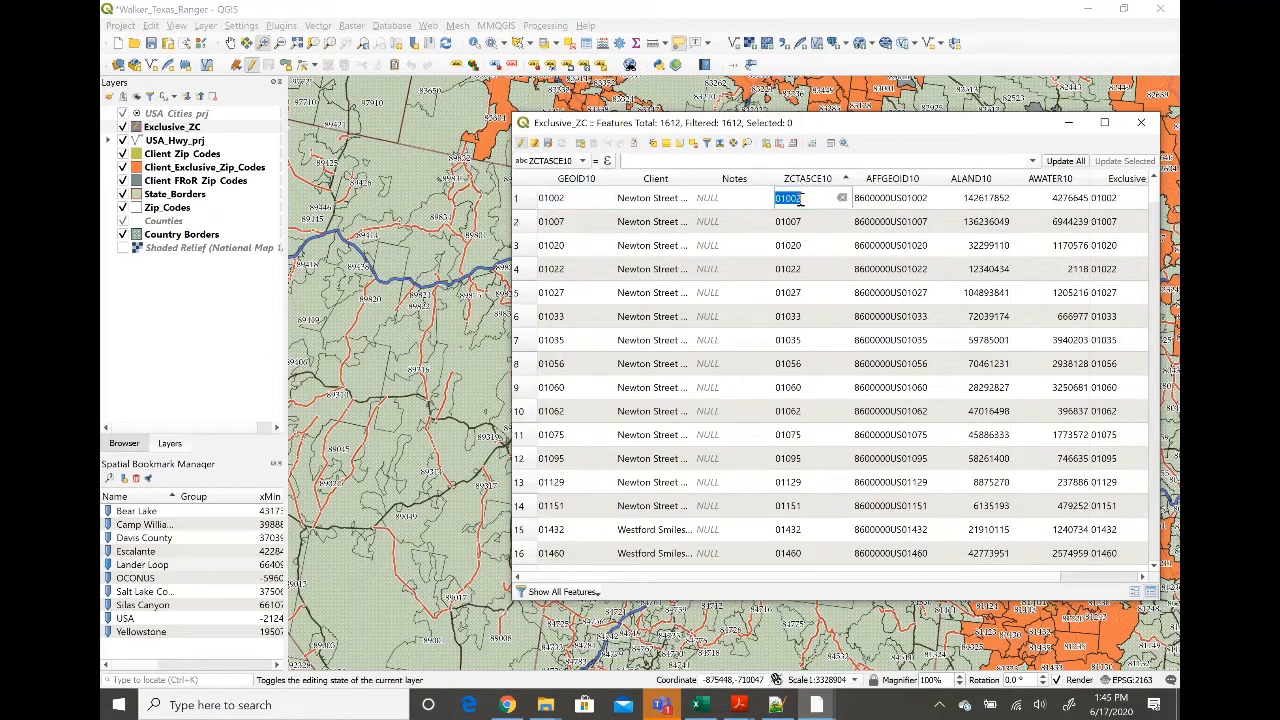
Delete the ZCTA5CE10, AFFGEOID10, ALAND10, AWATER10 and Exclusive_ fields from Exclusive_ZC, save the edits and end editing.
left_click(785, 145)
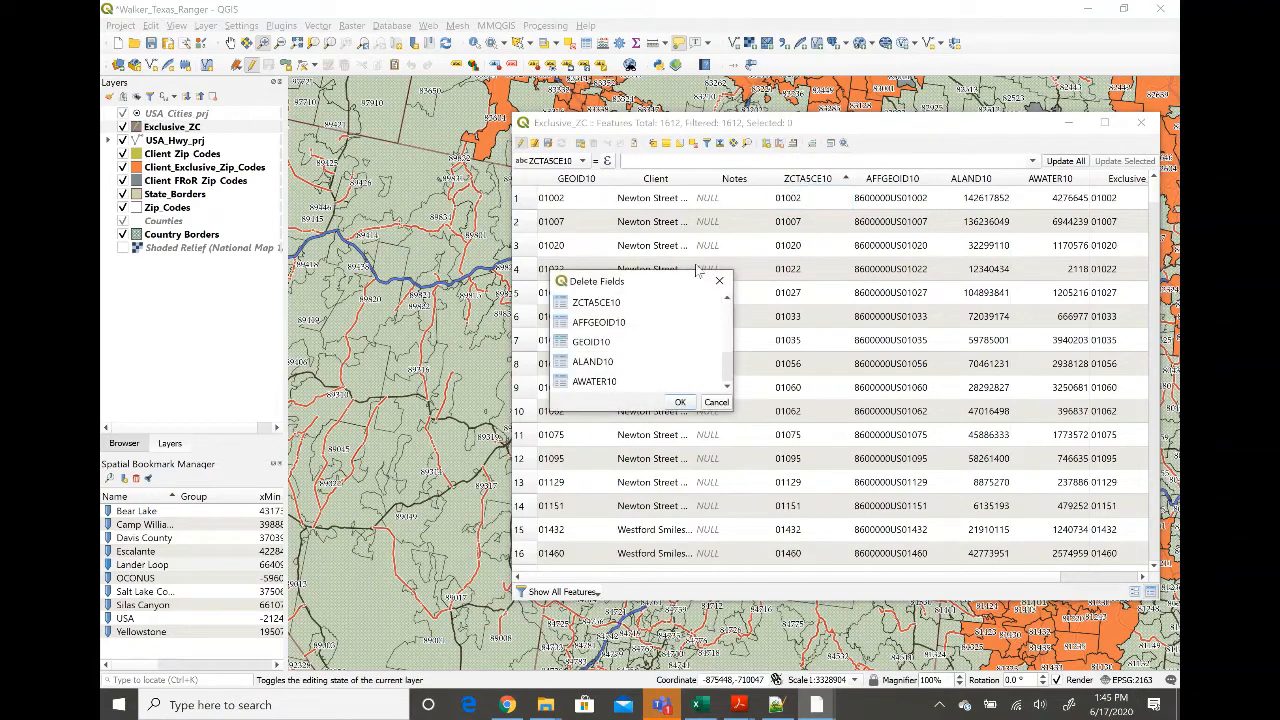
left_click(628, 304)
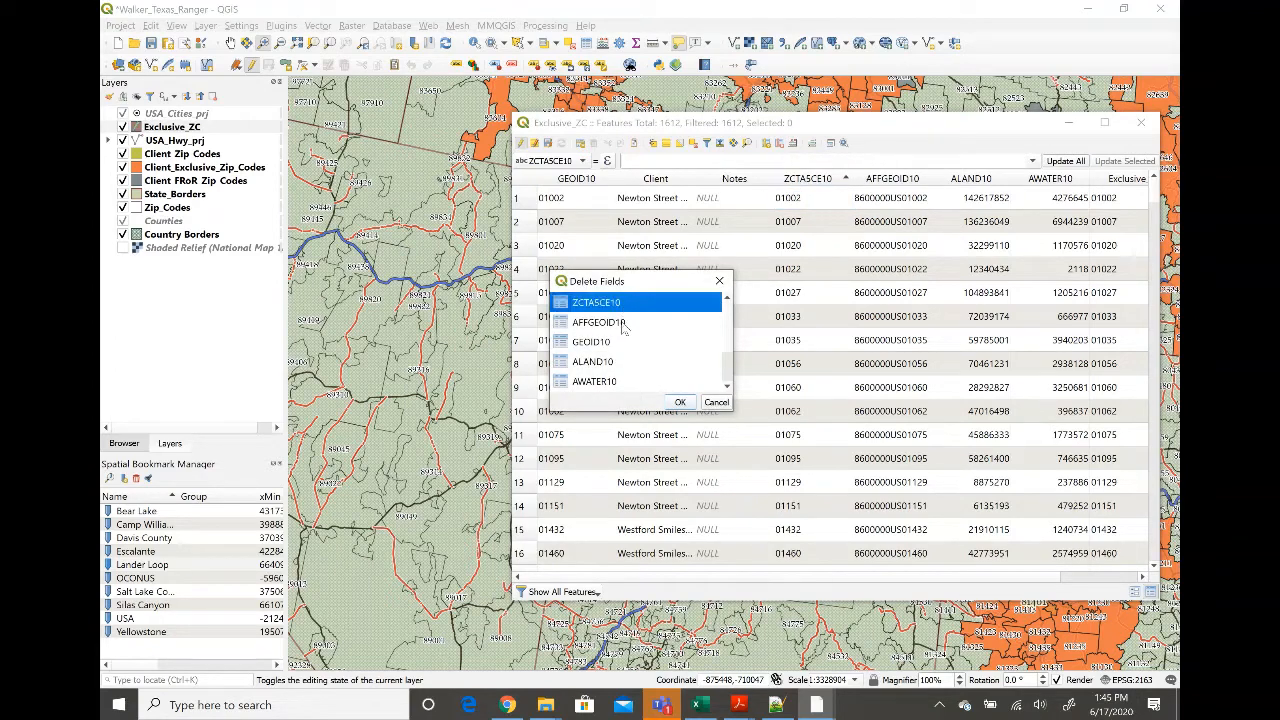
left_click(622, 323, "ctrl")
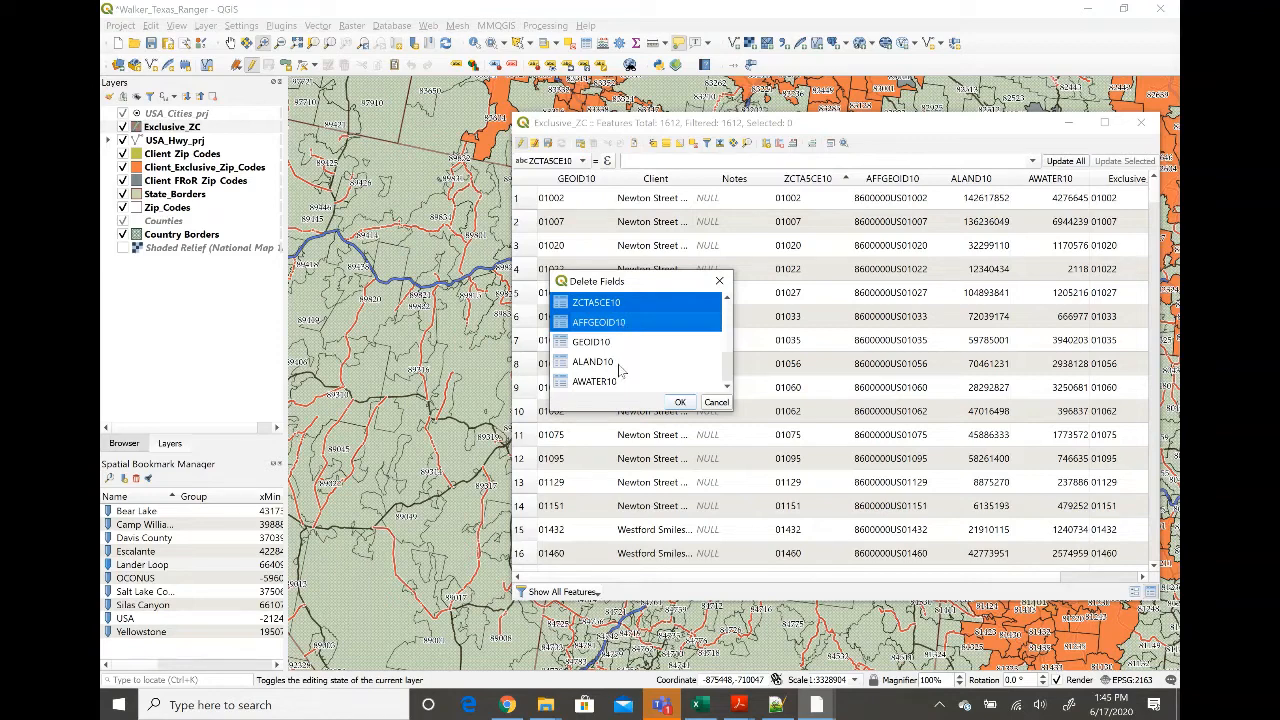
left_click(622, 362, "ctrl")
left_click(620, 382, "ctrl")
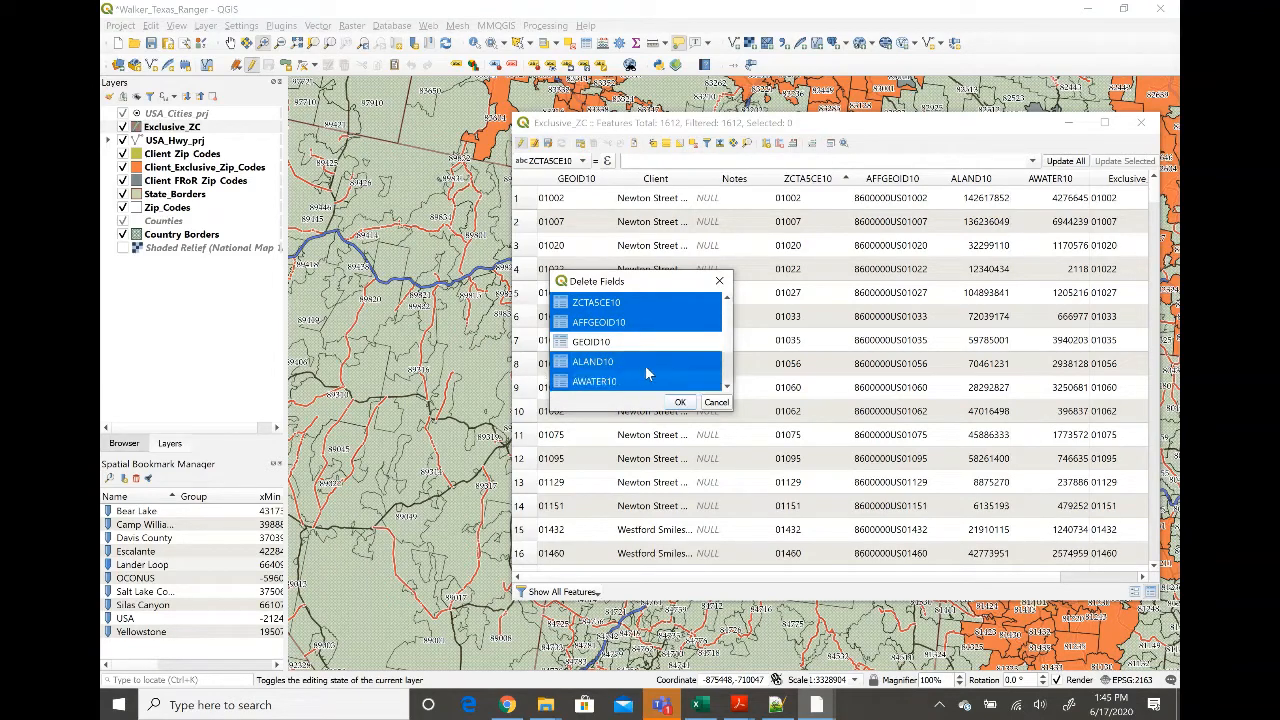
scroll(735, 373, "down", 1)
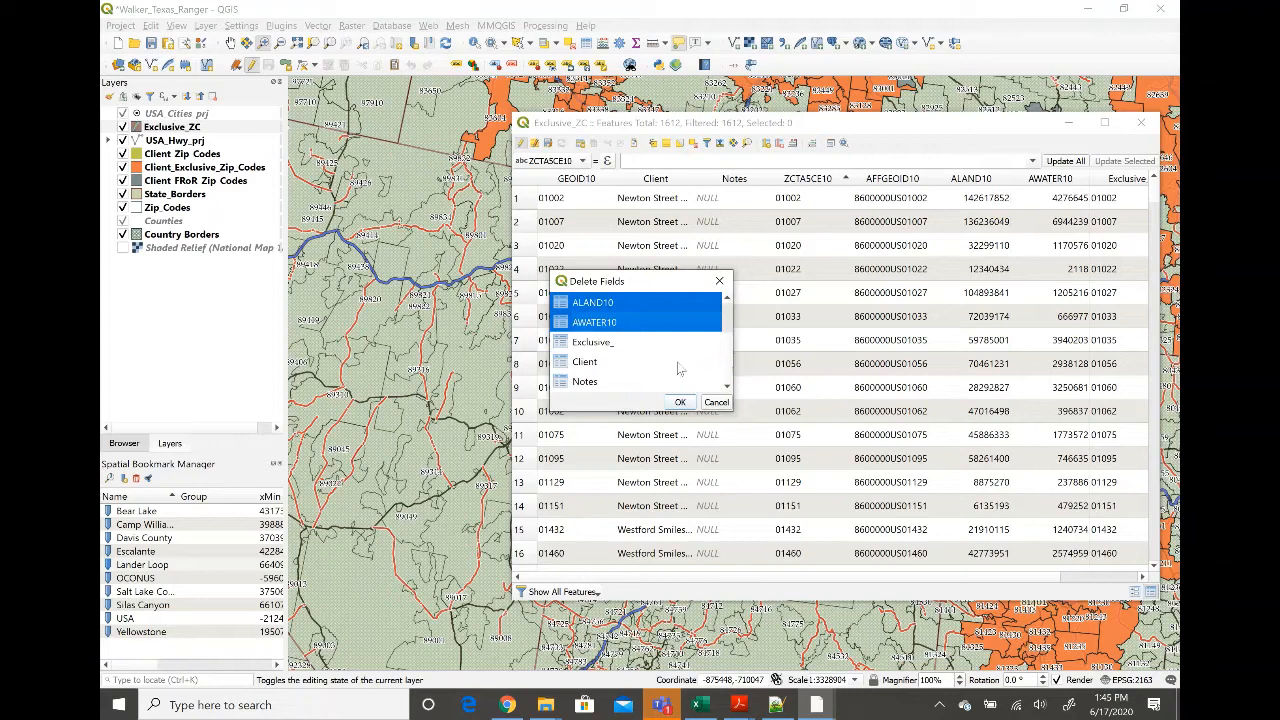
left_click(630, 345, "ctrl")
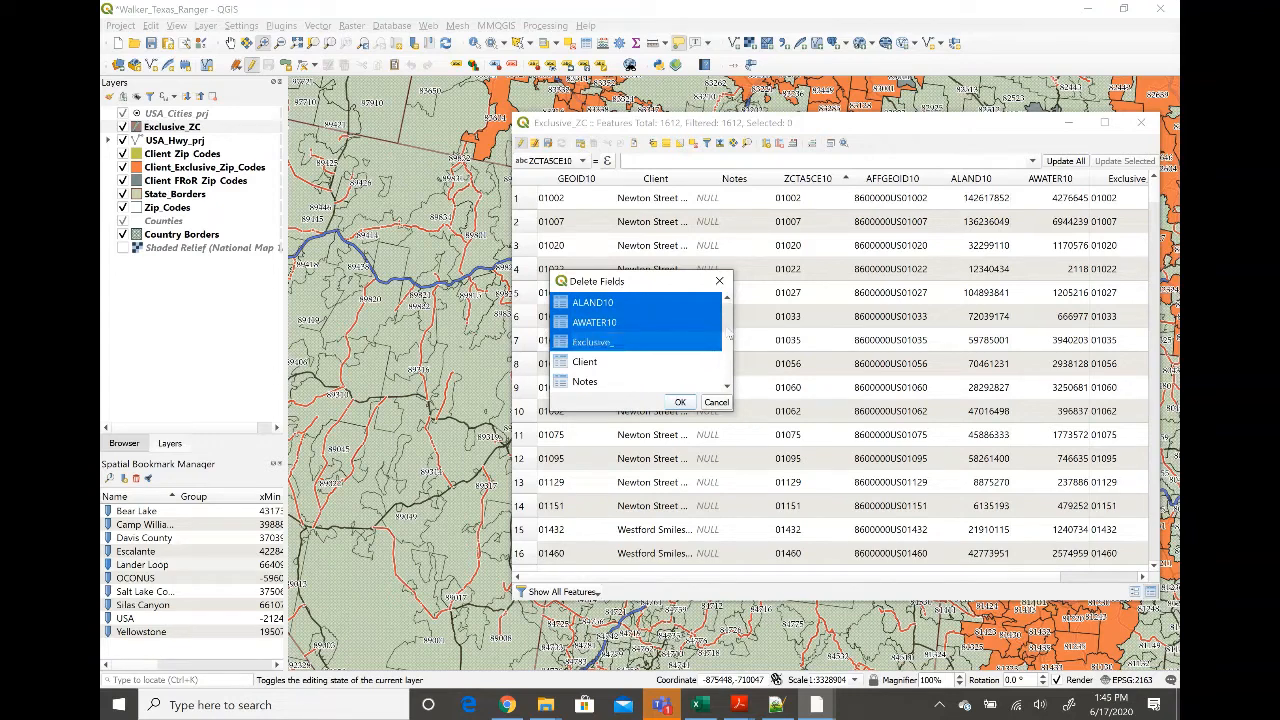
scroll(730, 332, "up", 1)
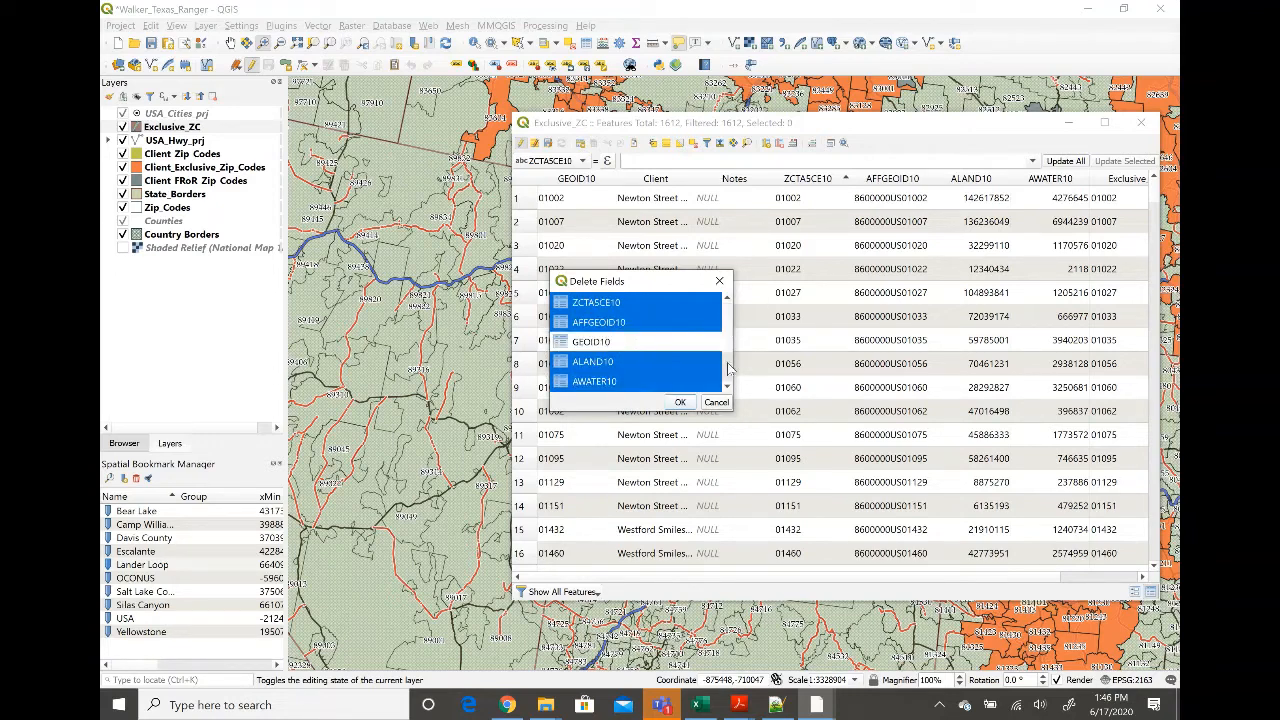
scroll(732, 370, "down", 1)
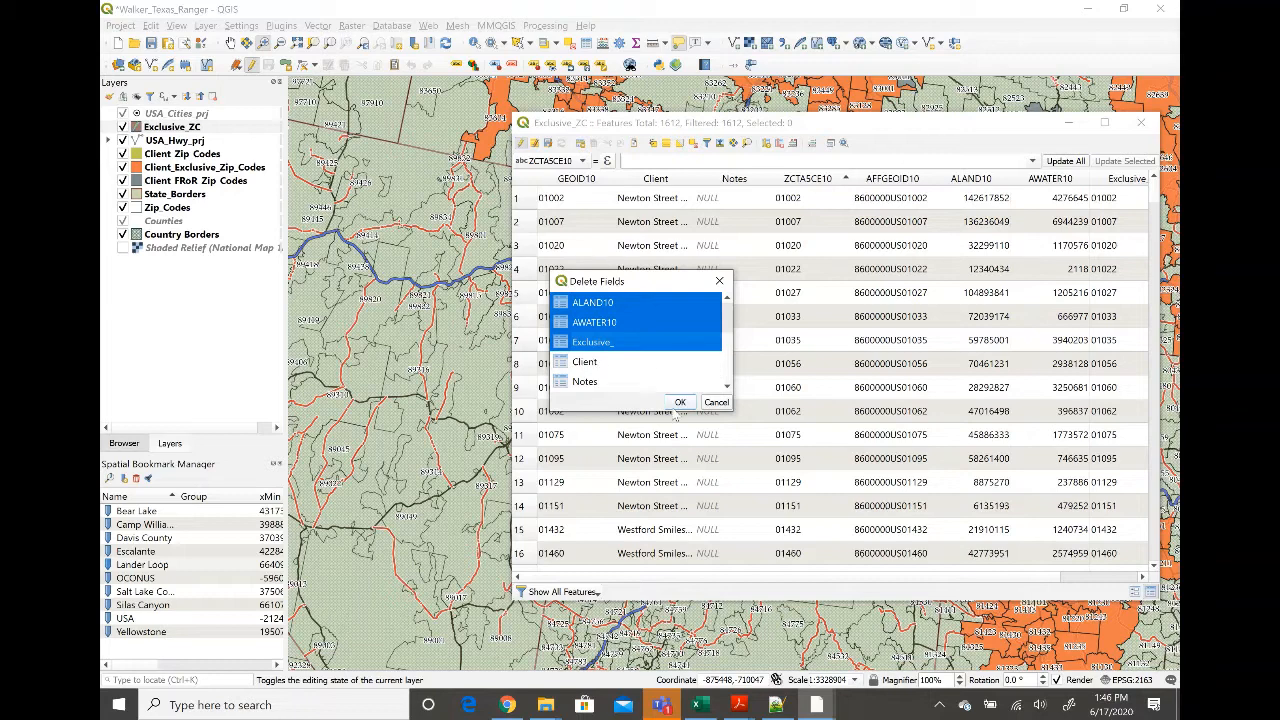
left_click(683, 403)
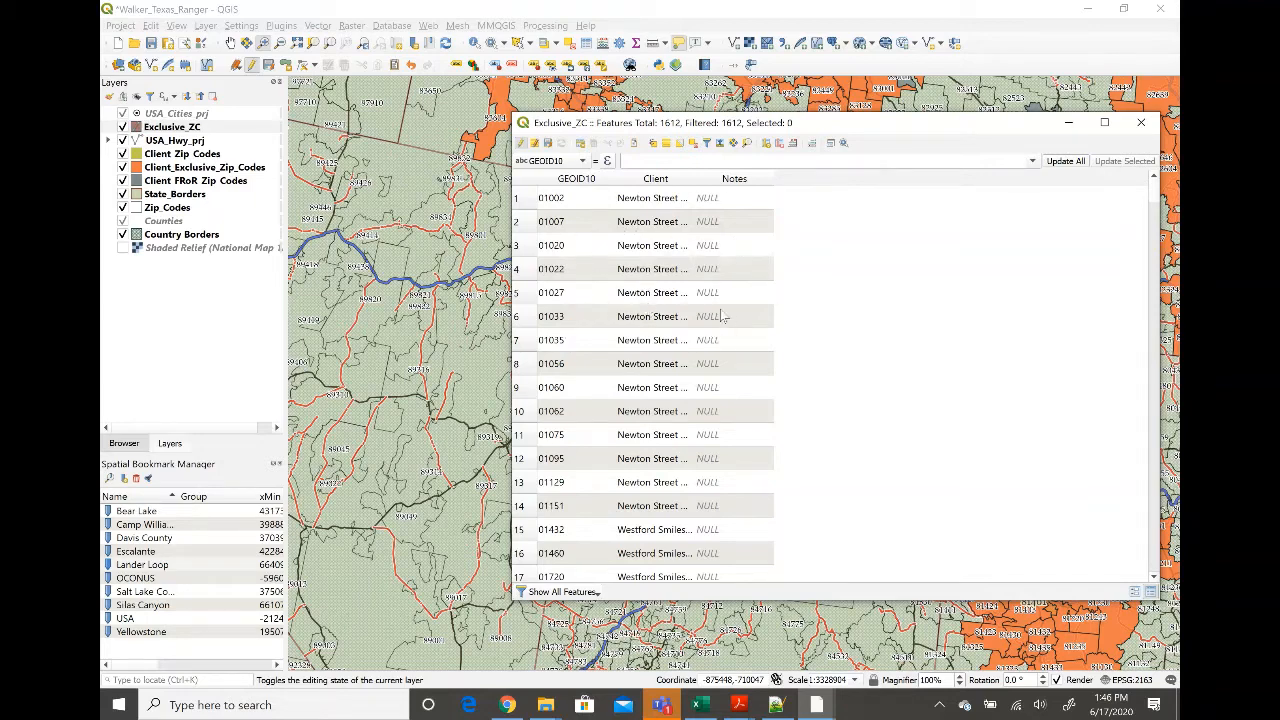
left_click(535, 147)
left_click(634, 369)
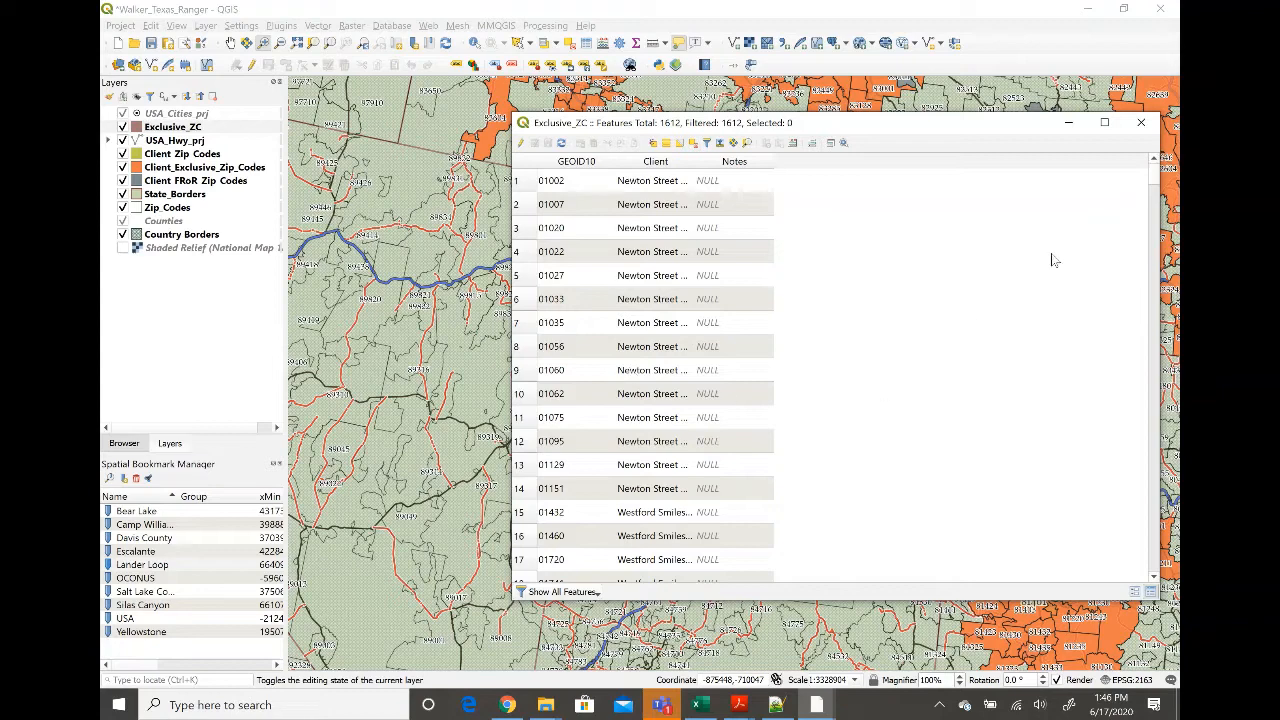
left_click(940, 706)
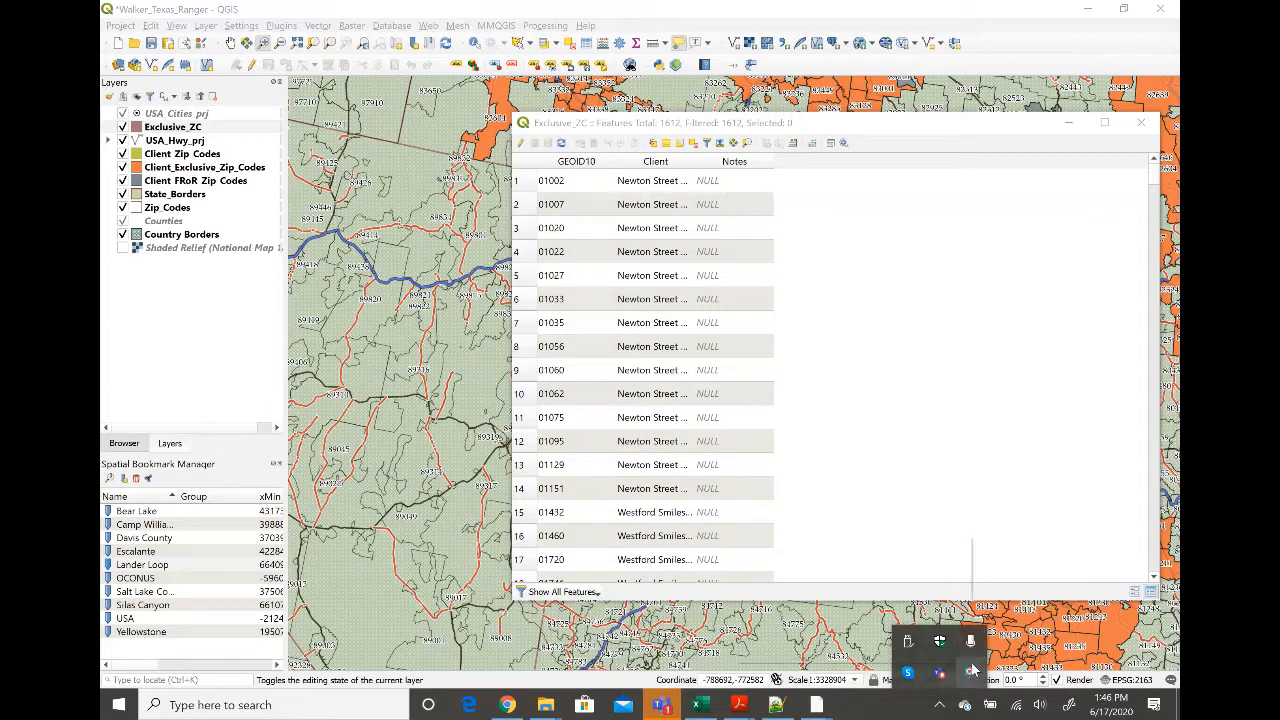
right_click(972, 670)
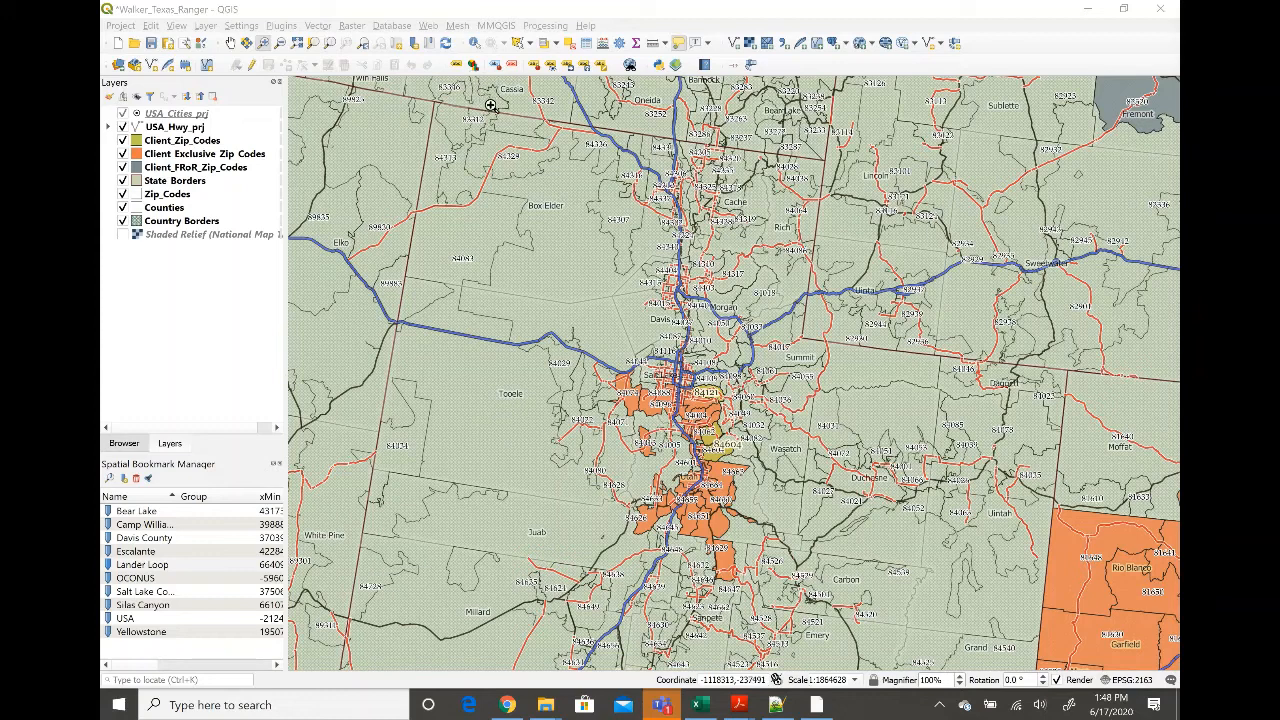
Search the available plugins for qgis2 and view the details of the qgis2web plugin.
left_click(428, 26)
mouse_move(450, 60)
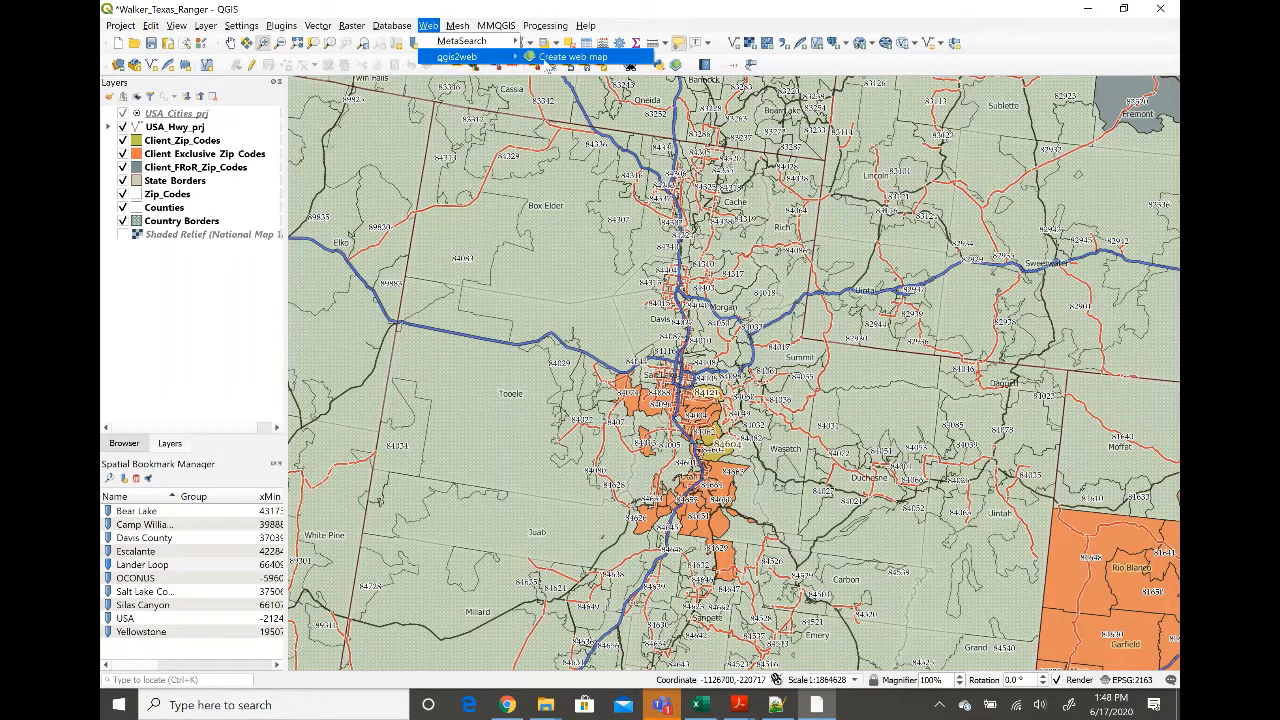
left_click(545, 25)
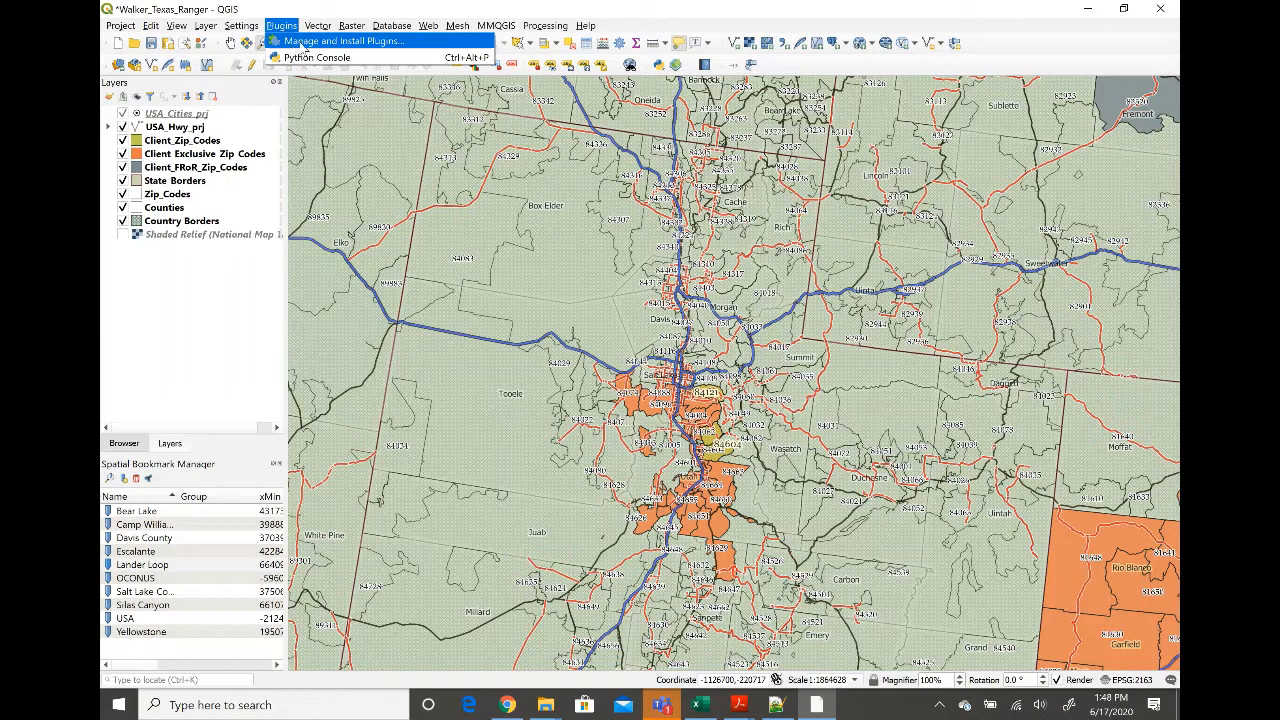
left_click(300, 44)
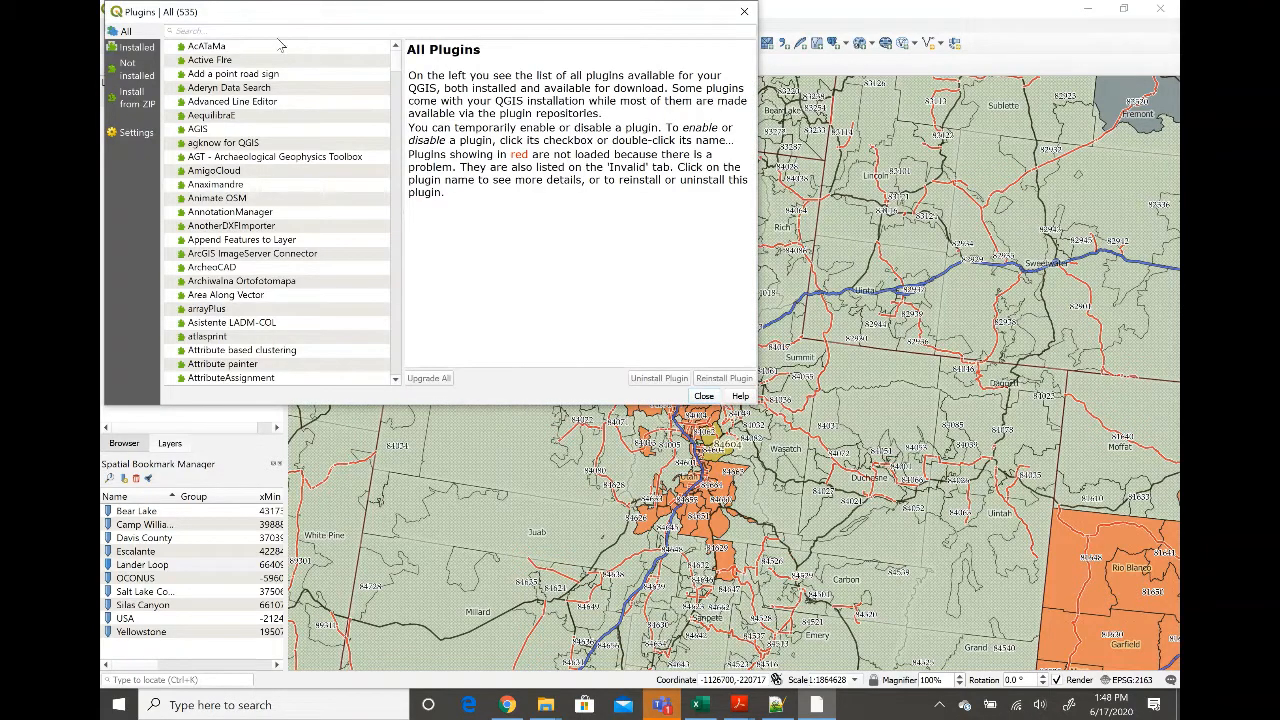
type("c")
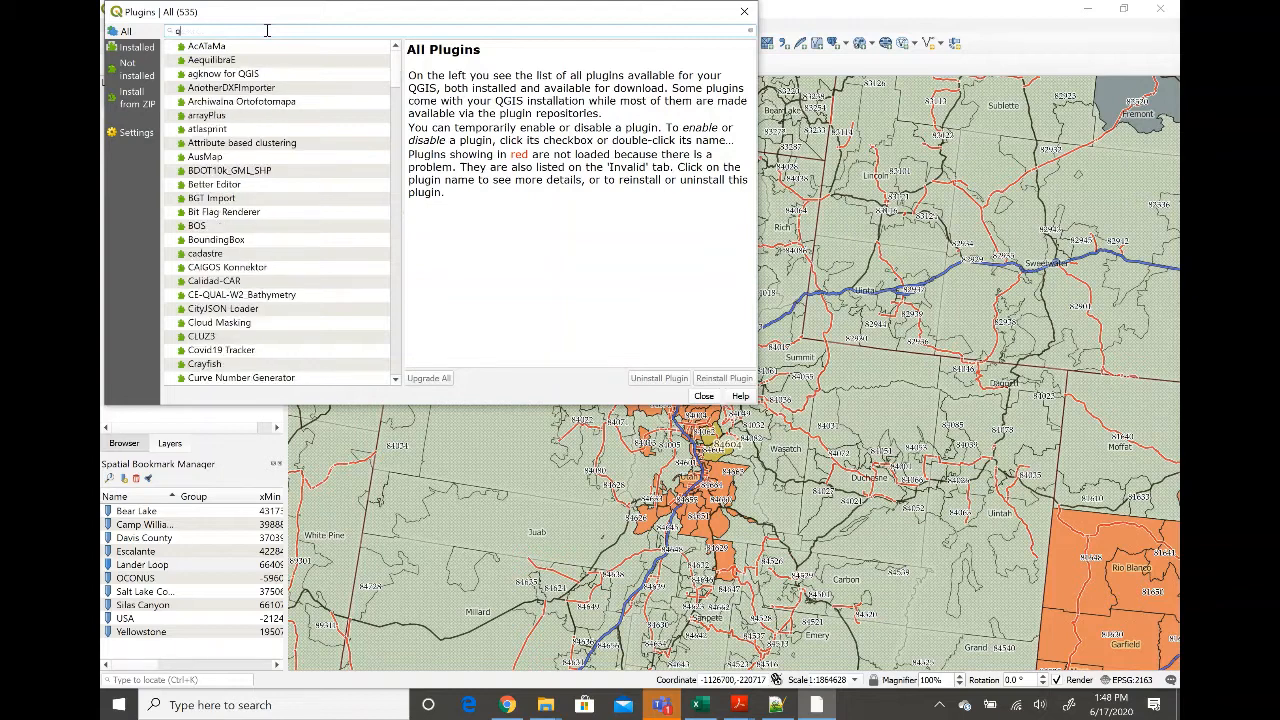
type("gis2")
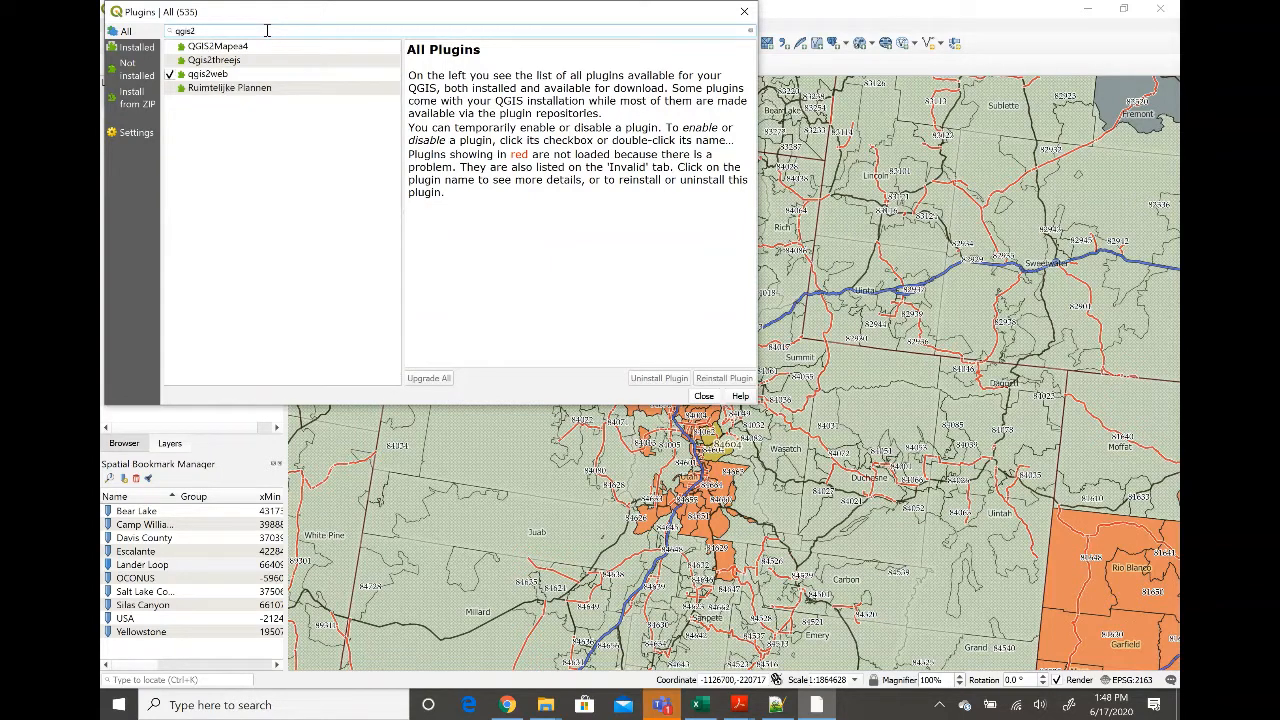
left_click(243, 77)
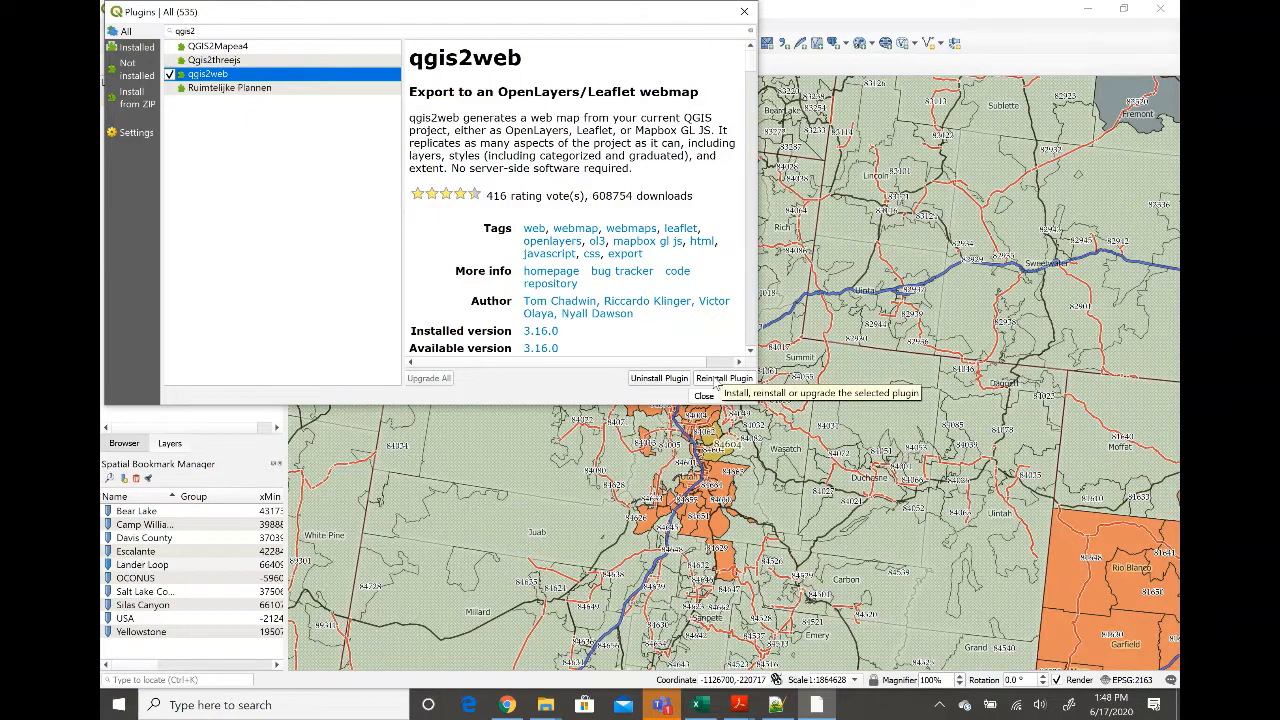
left_click(704, 396)
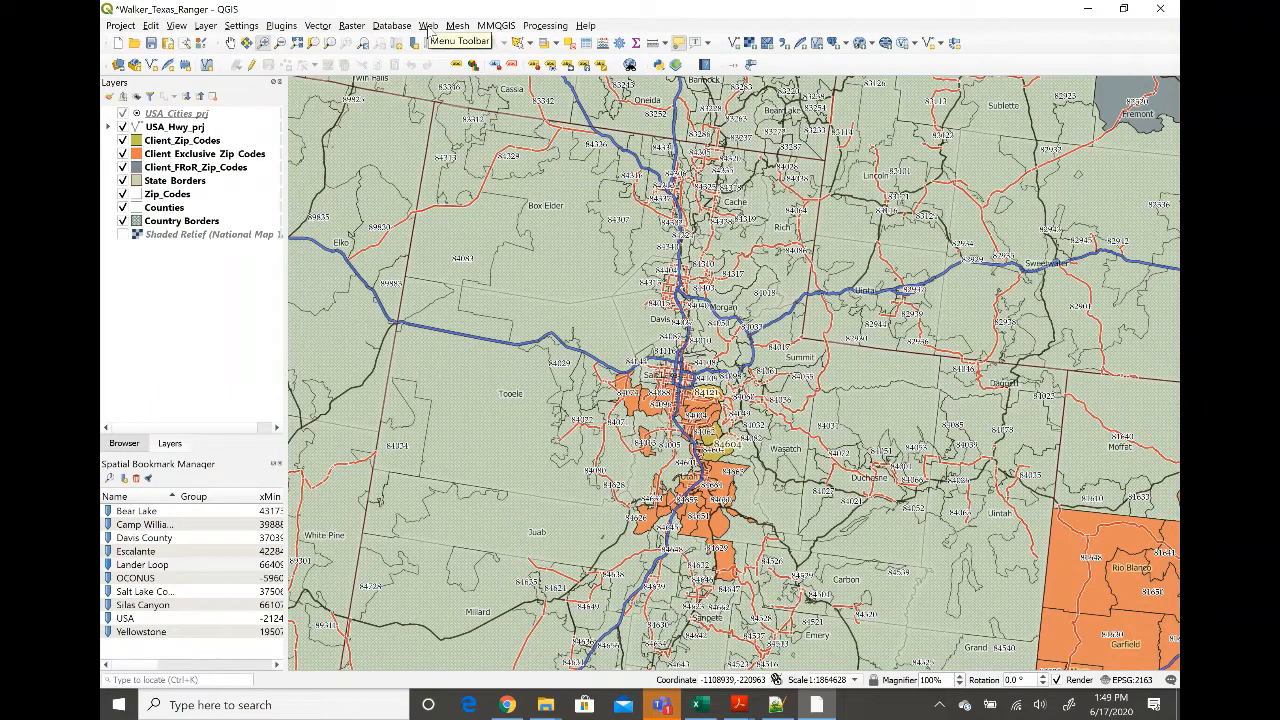
Save the project and start creating a web map with qgis2web.
left_click(152, 44)
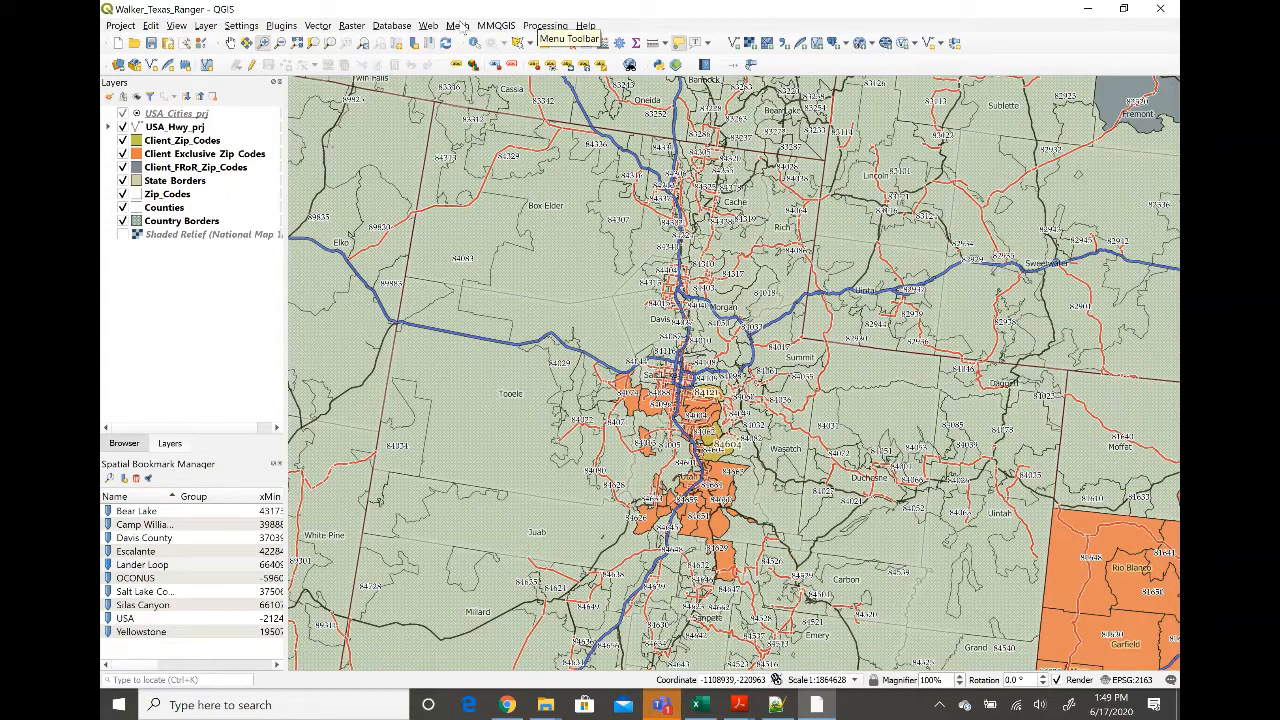
left_click(432, 27)
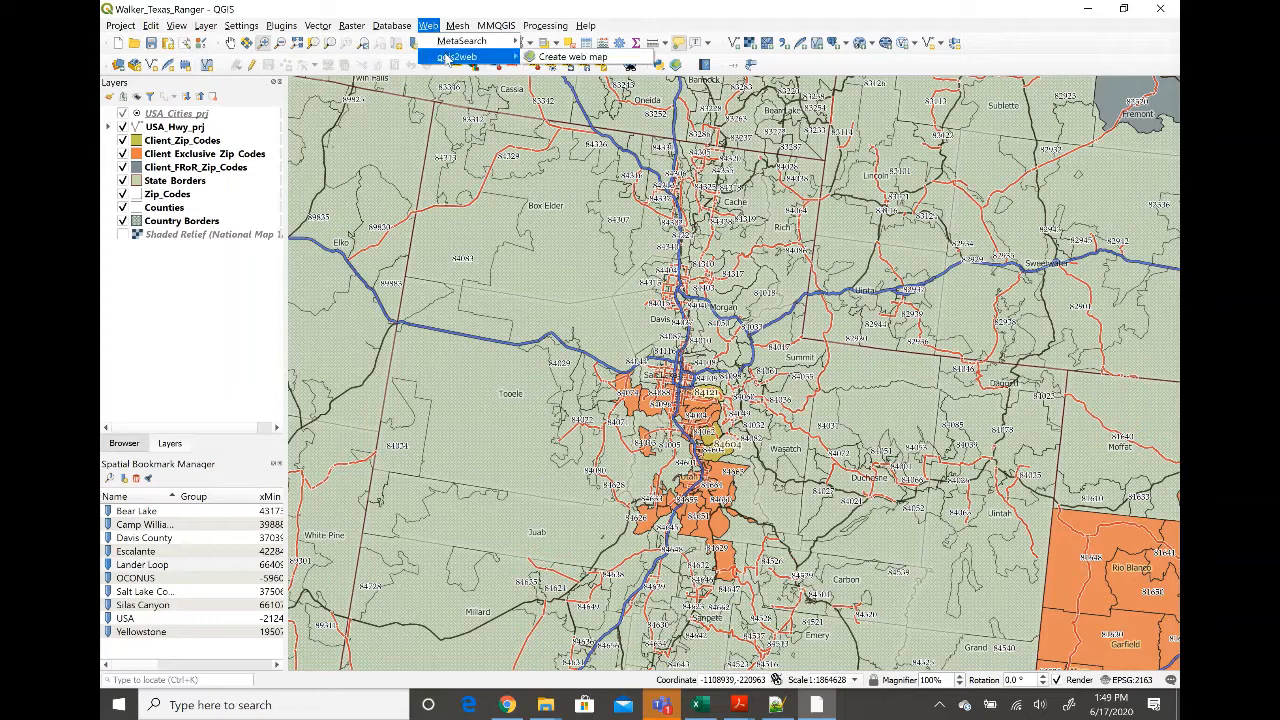
mouse_move(493, 58)
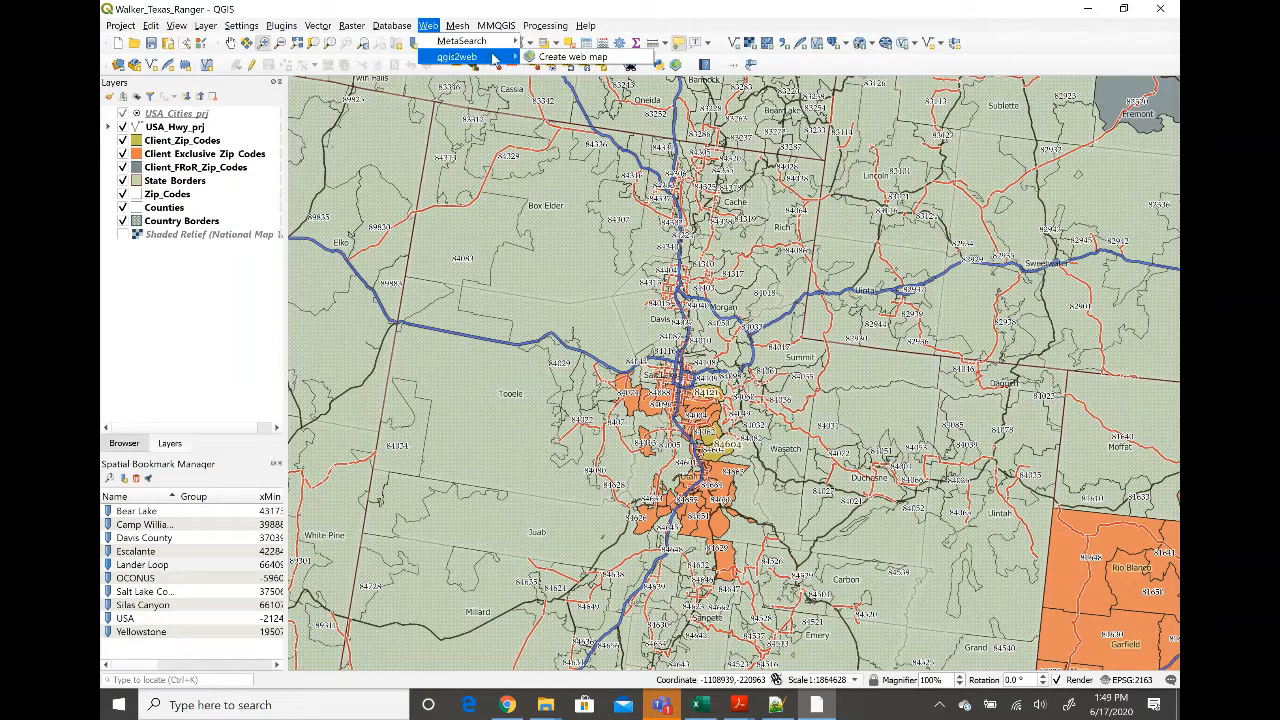
left_click(562, 57)
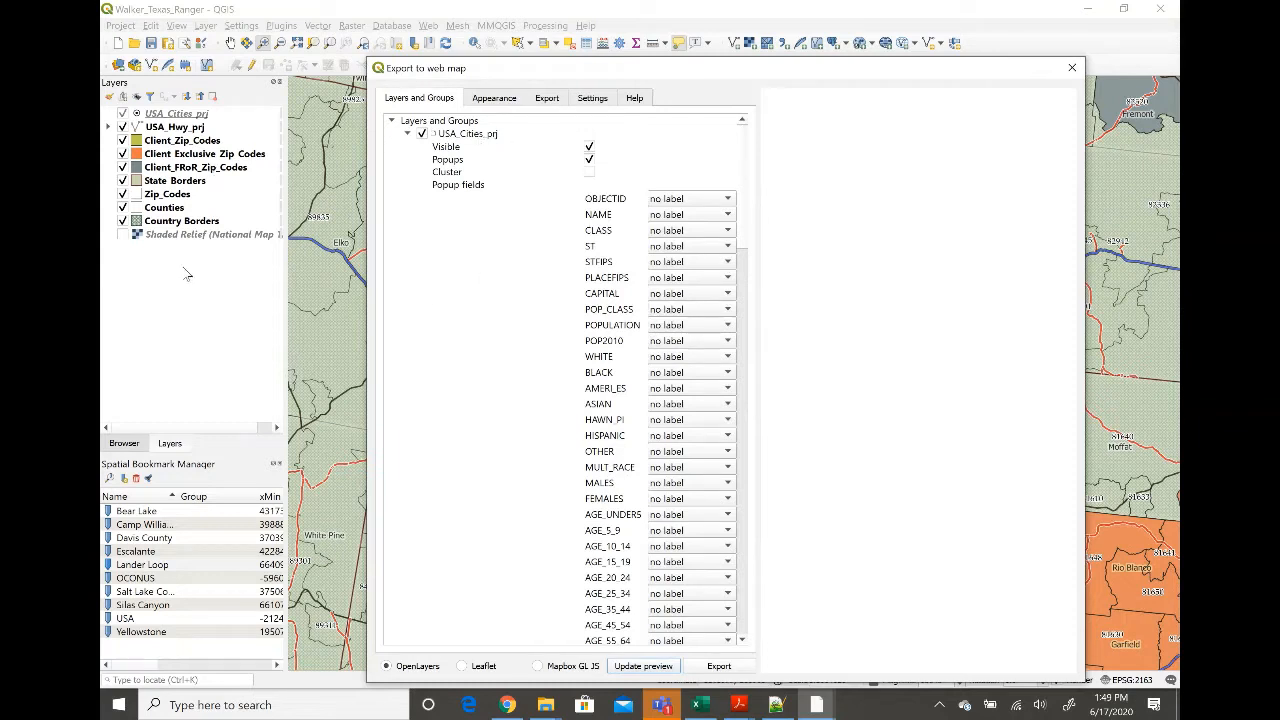
Turn off popups for the USA_Cities_prj and USA_Hwy_prj layers in the web map export and collapse both entries.
scroll(470, 300, "down", 15)
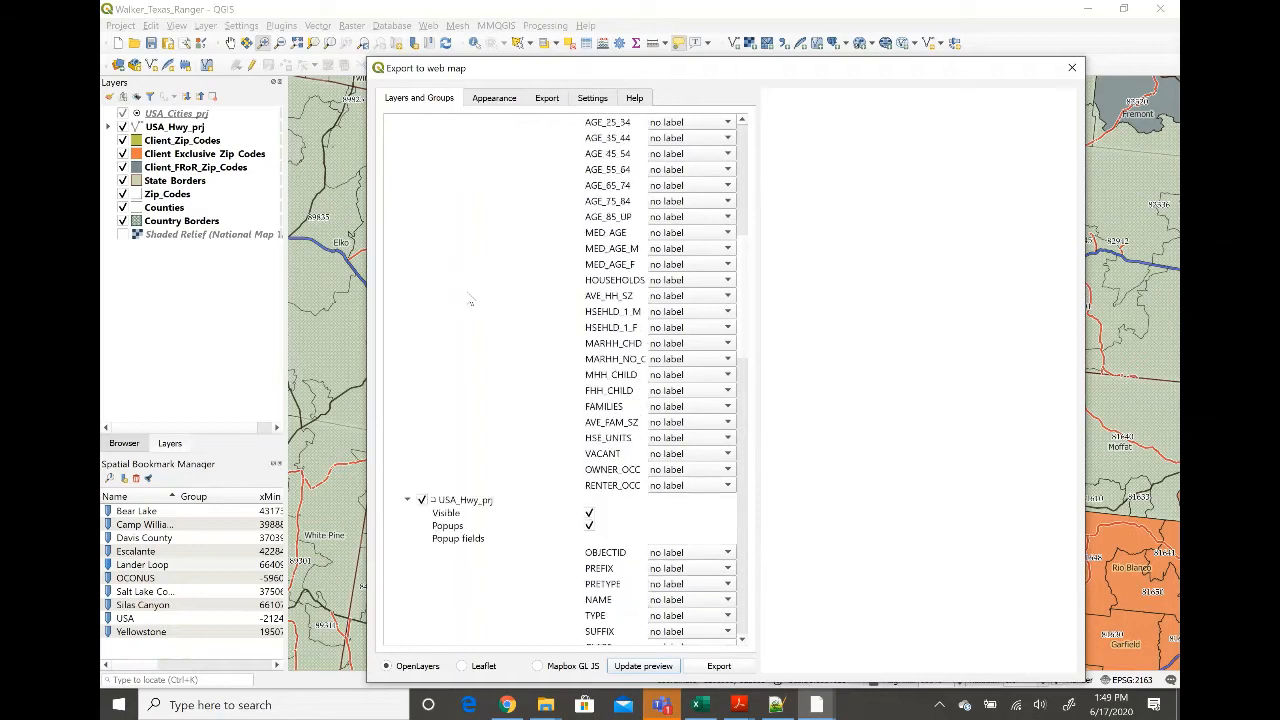
scroll(470, 300, "down", 9)
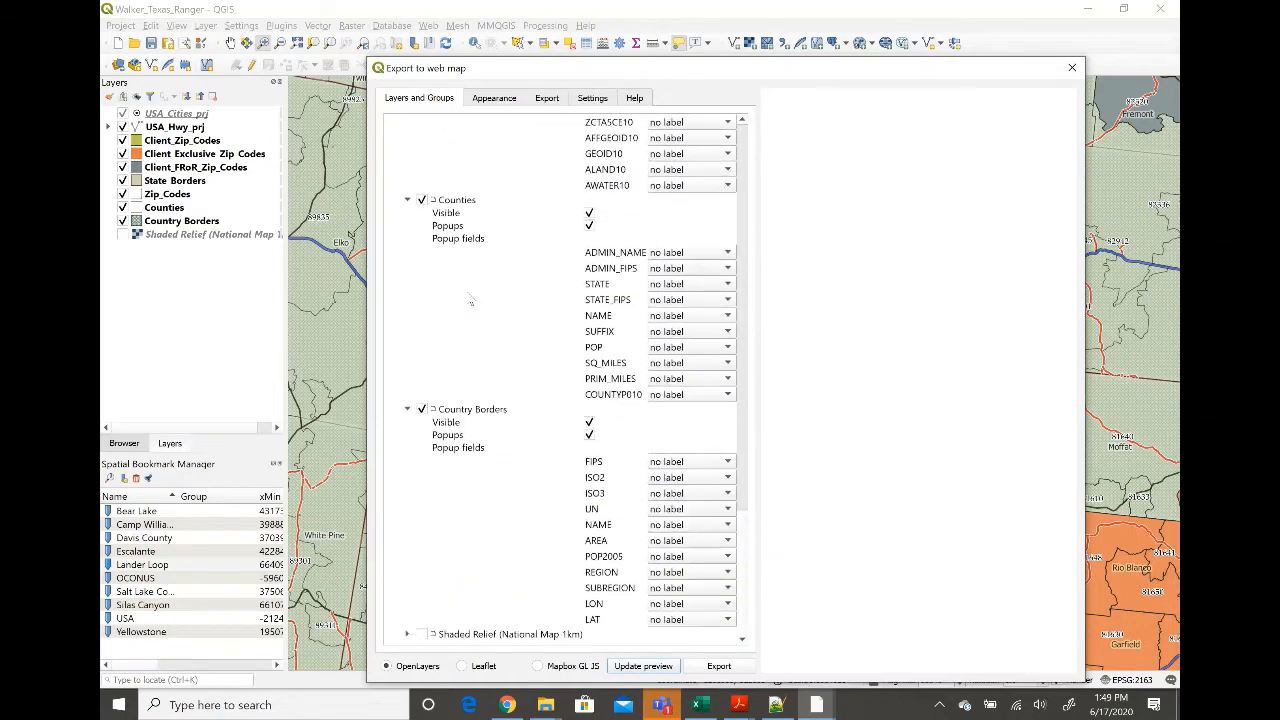
scroll(470, 300, "up", 20)
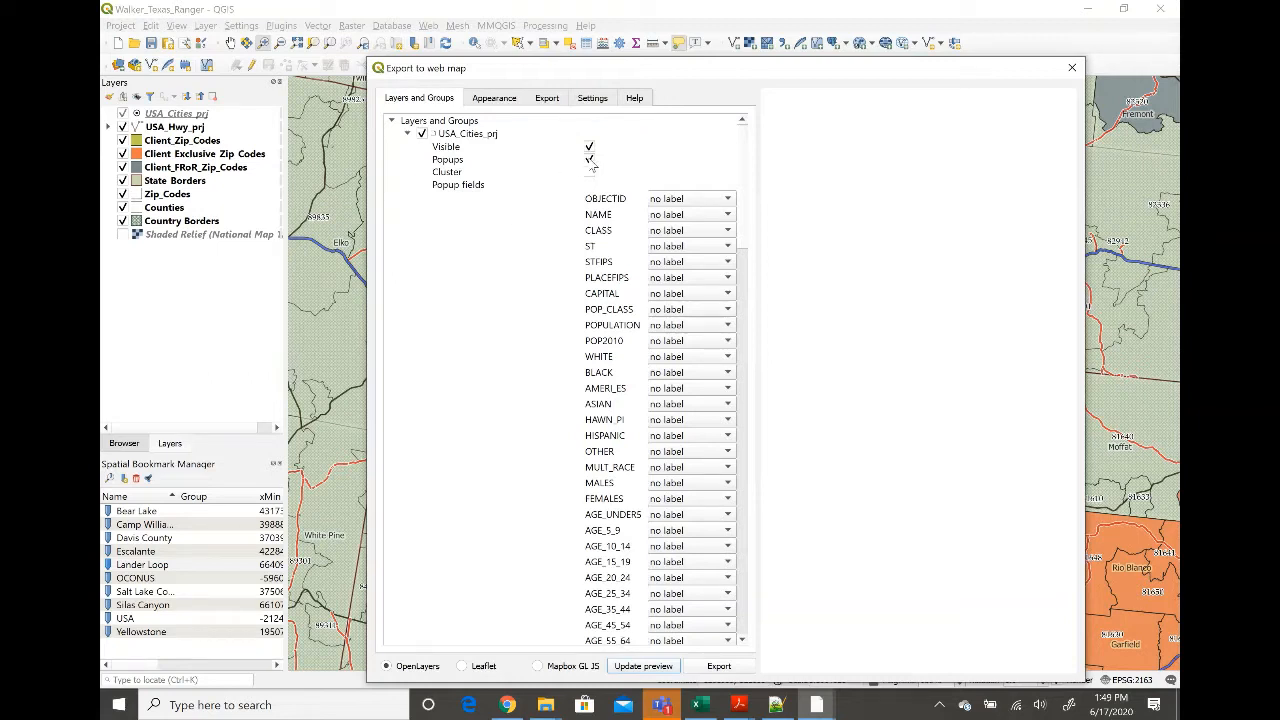
left_click(590, 160)
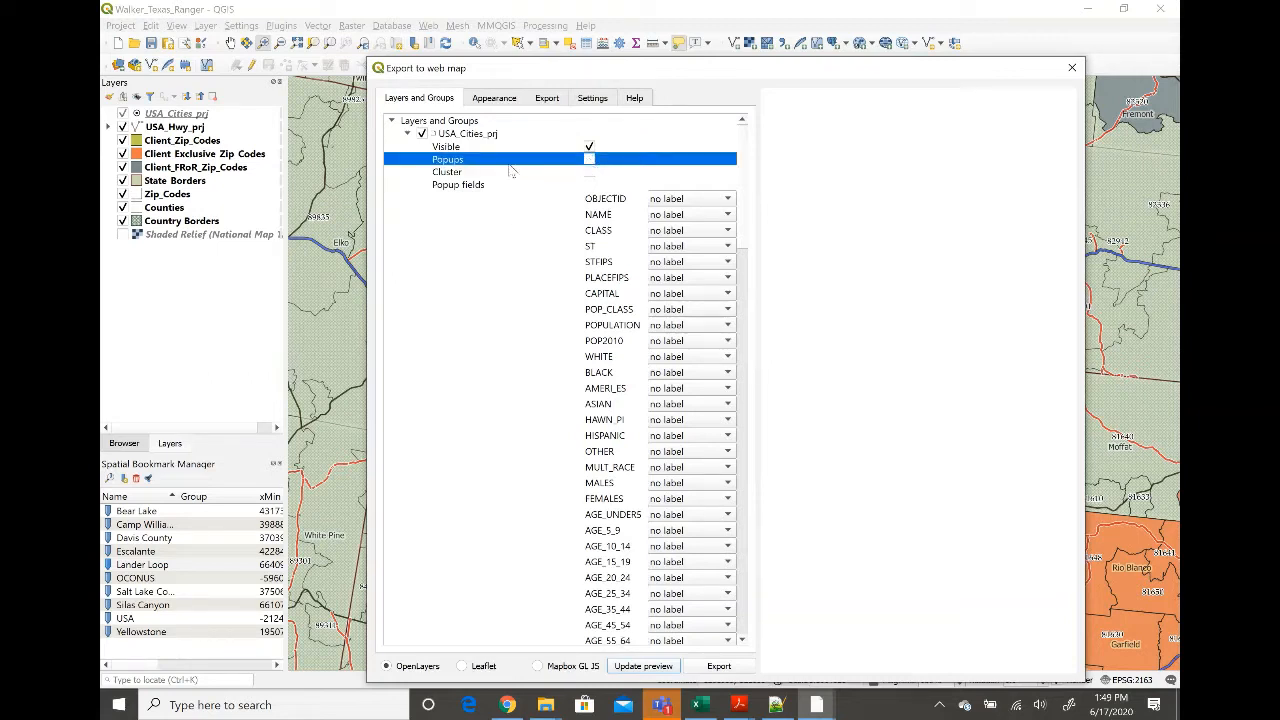
left_click(408, 135)
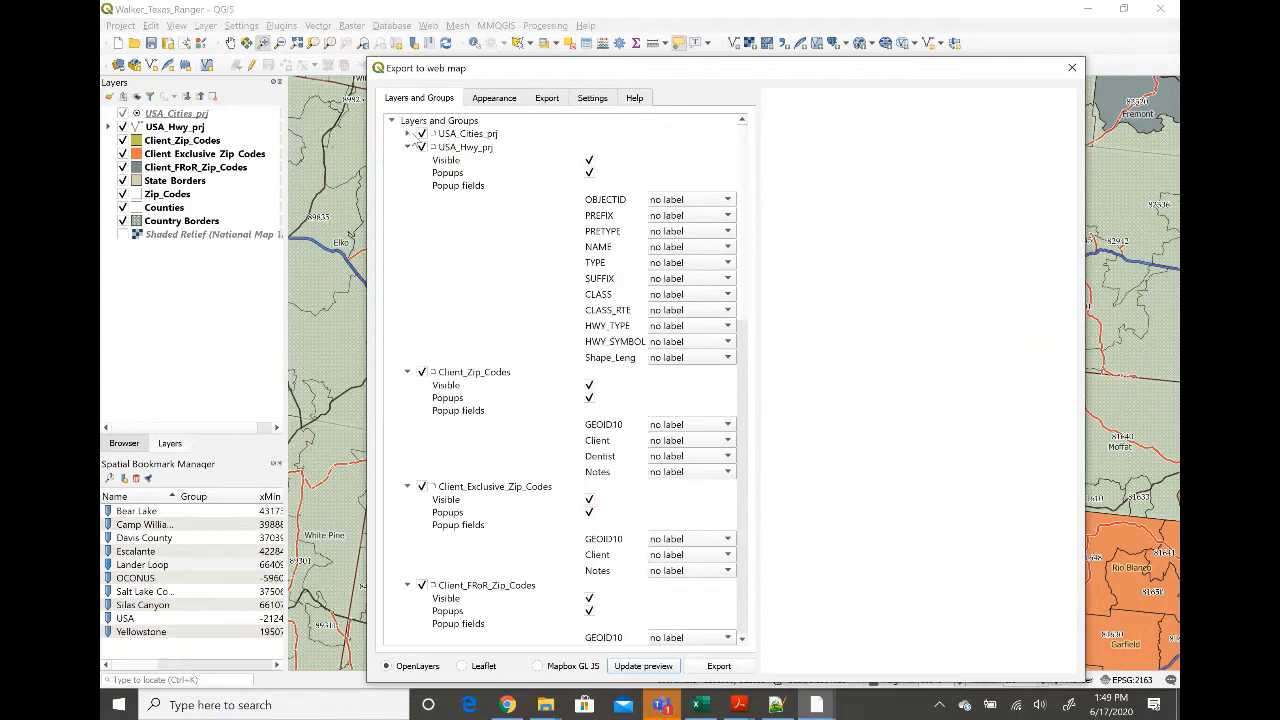
left_click(590, 173)
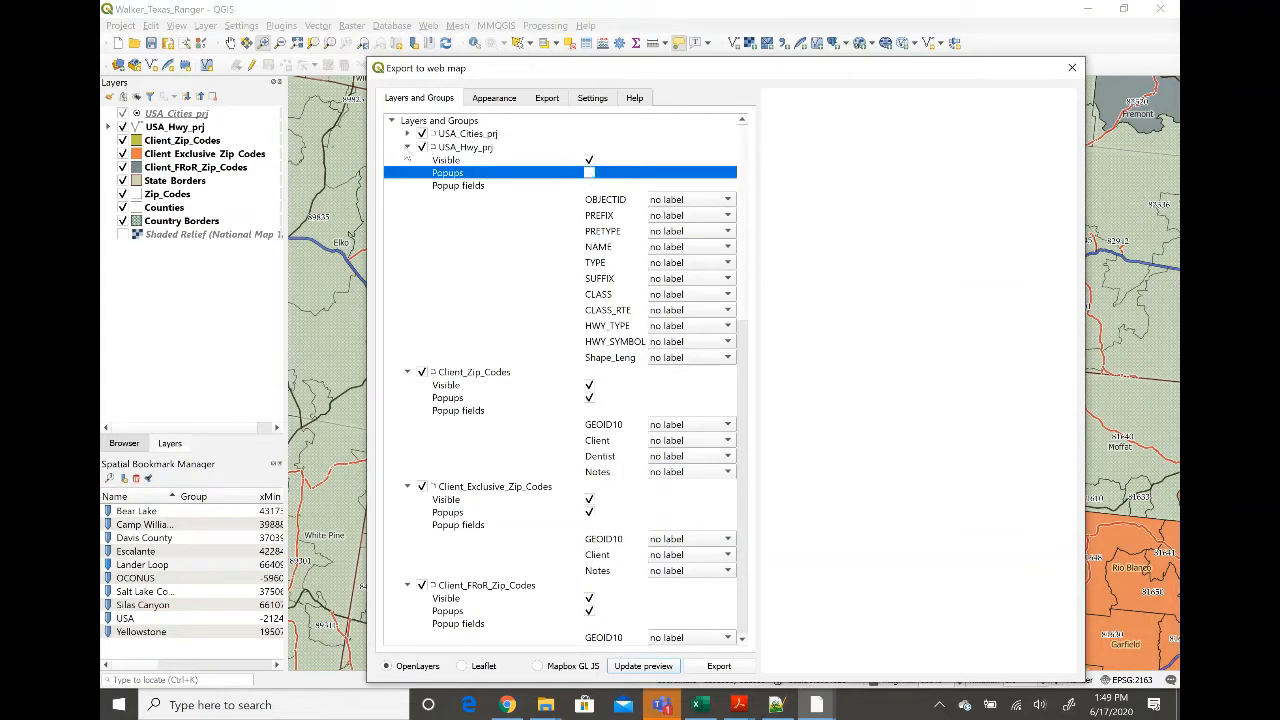
left_click(407, 147)
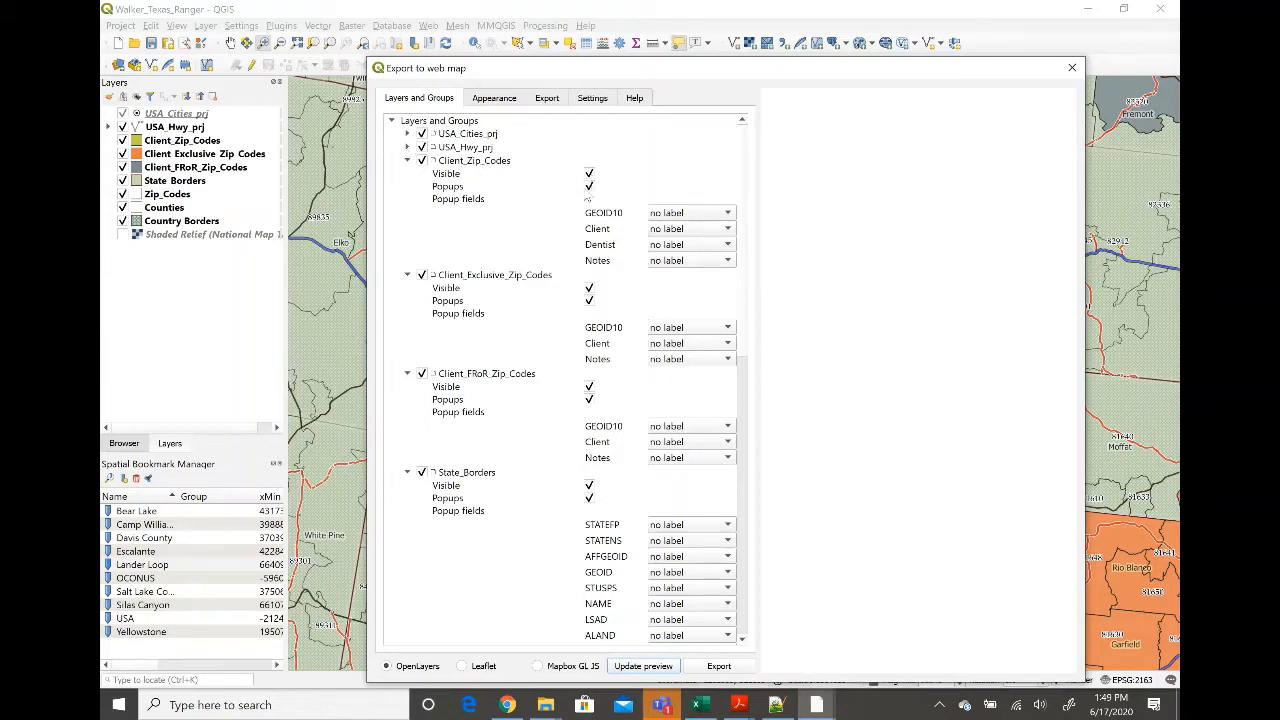
Collapse the three client zip code layers with their popups kept on, and turn off popups for State Borders and Zip_Codes.
left_click(407, 160)
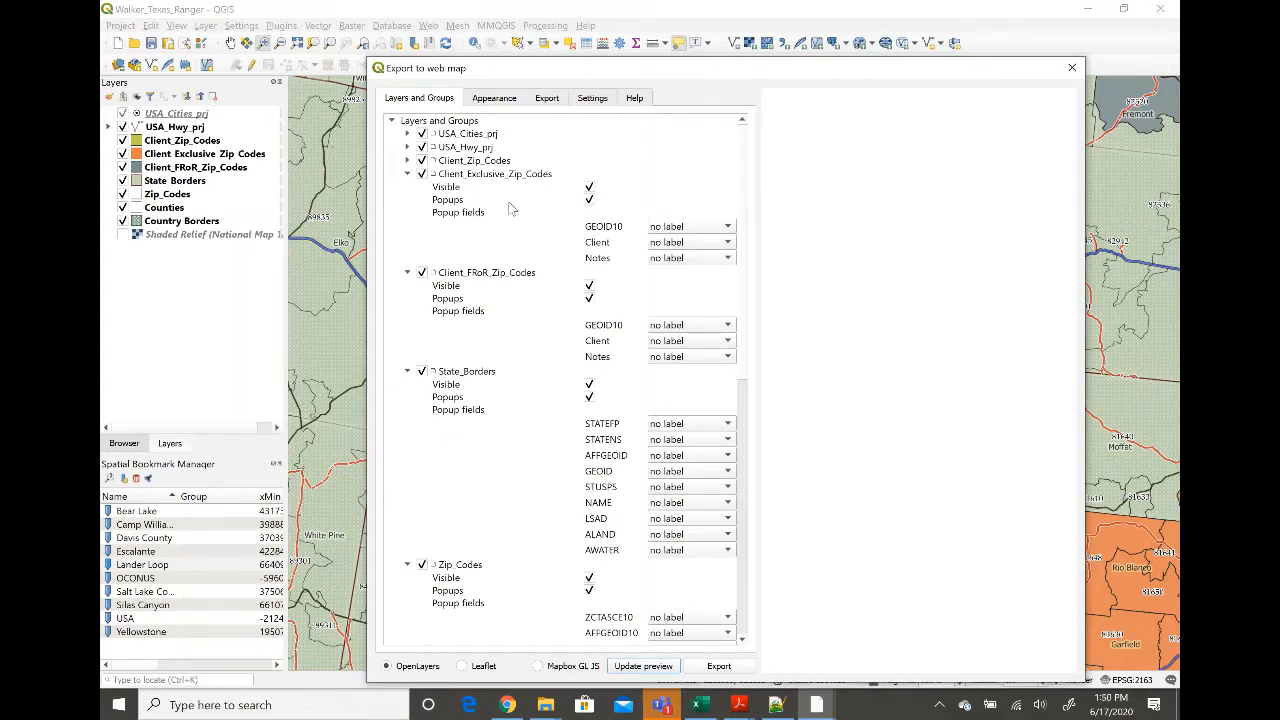
left_click(408, 175)
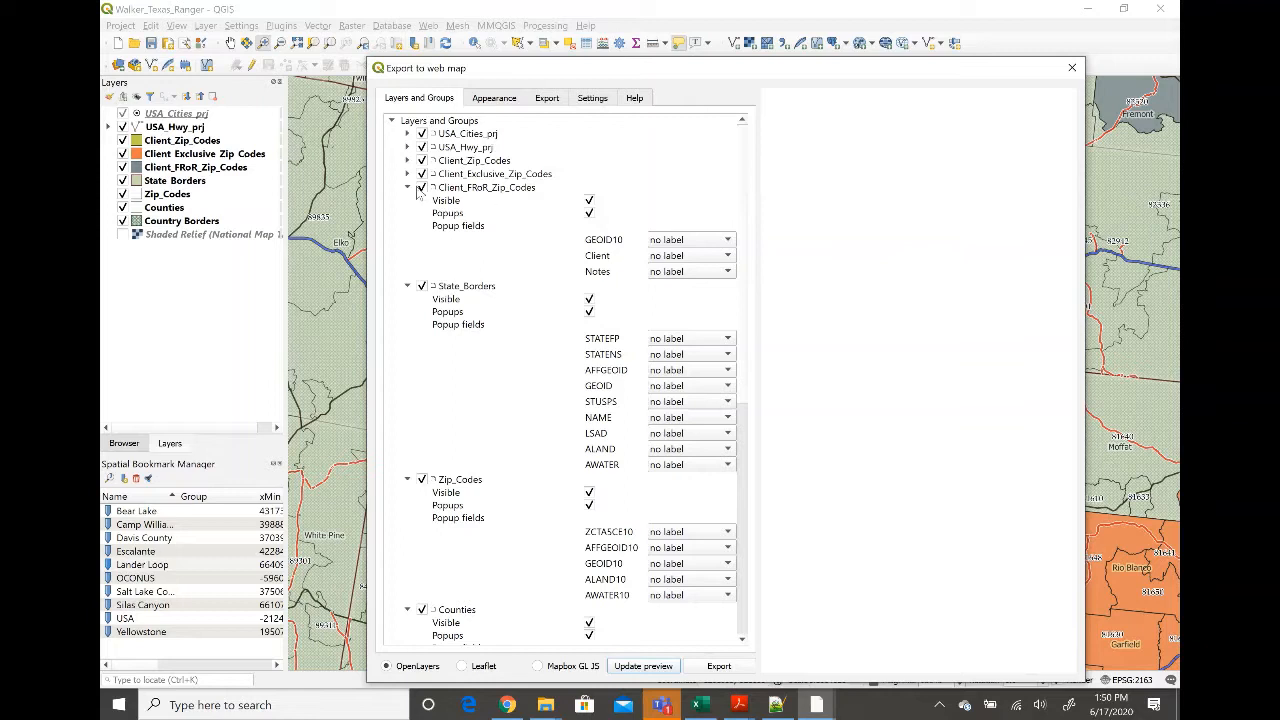
left_click(407, 188)
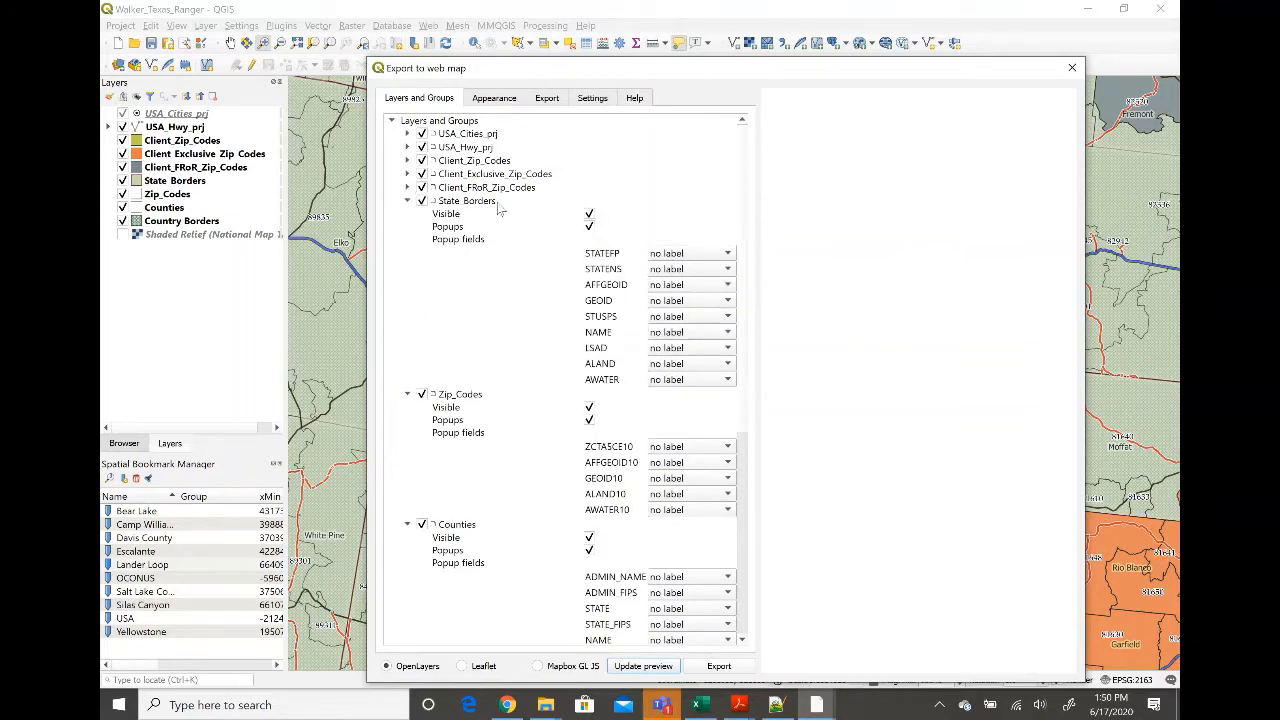
left_click(589, 226)
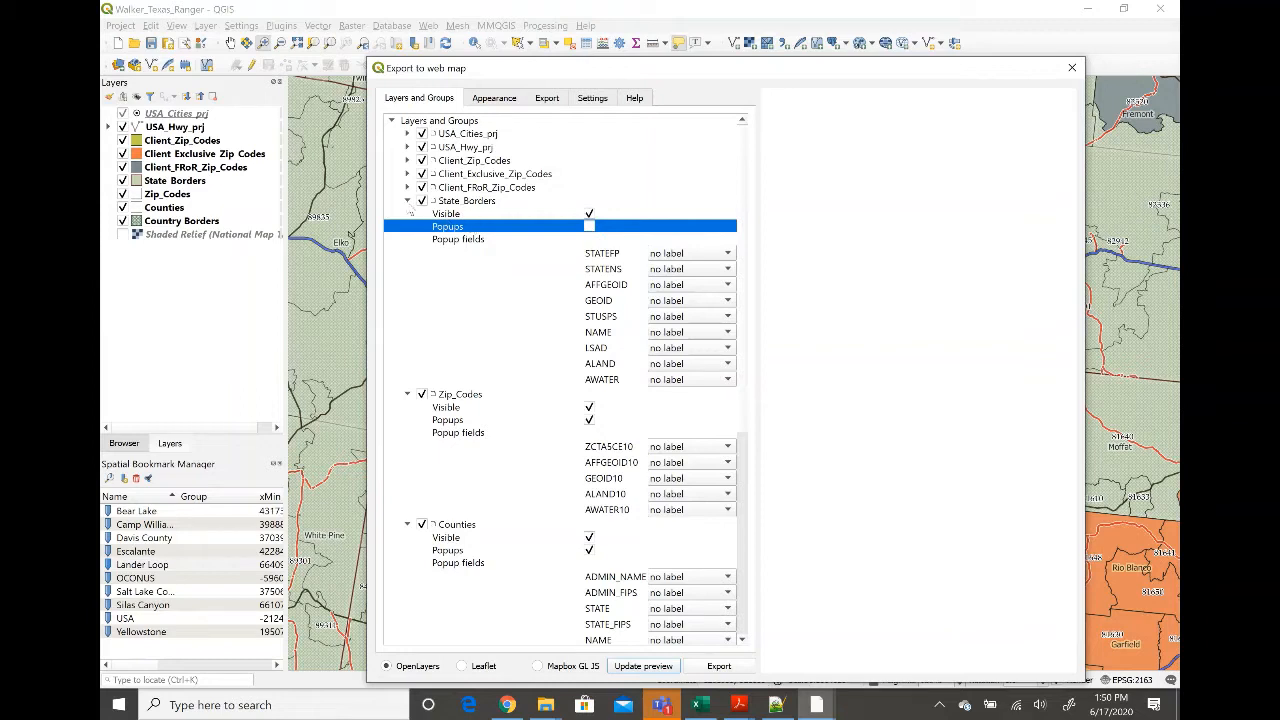
left_click(408, 203)
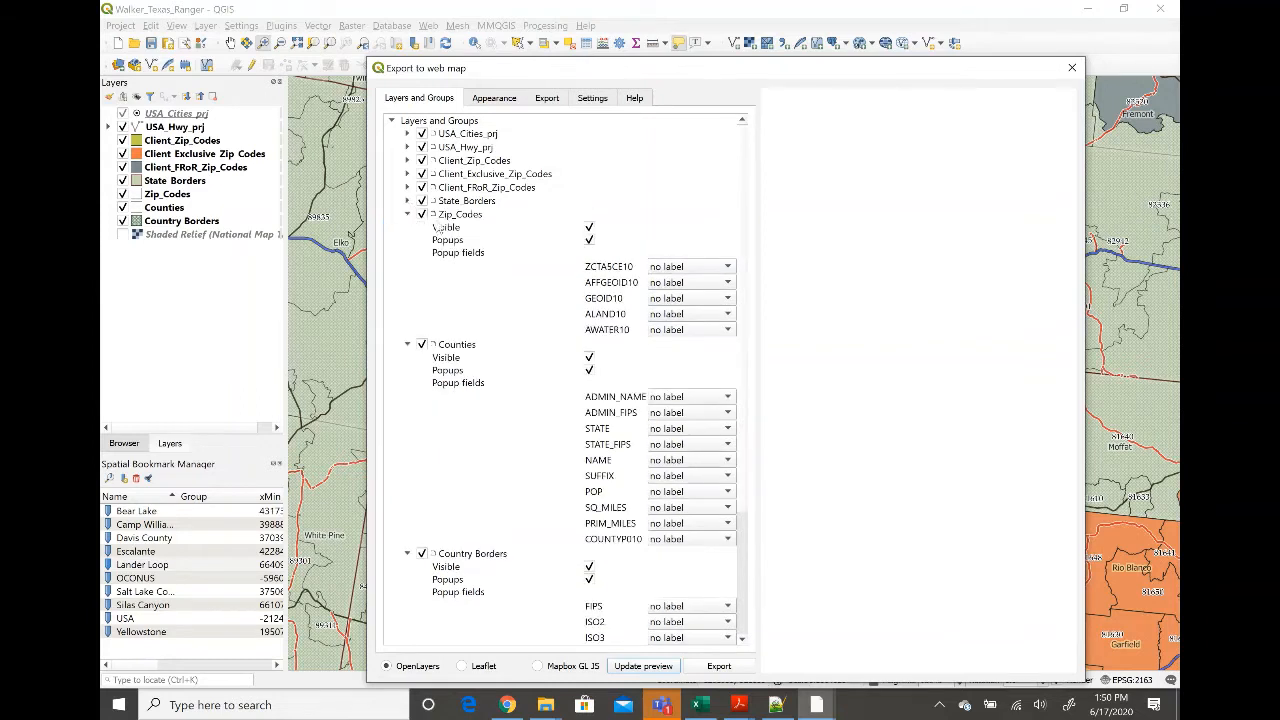
left_click(589, 240)
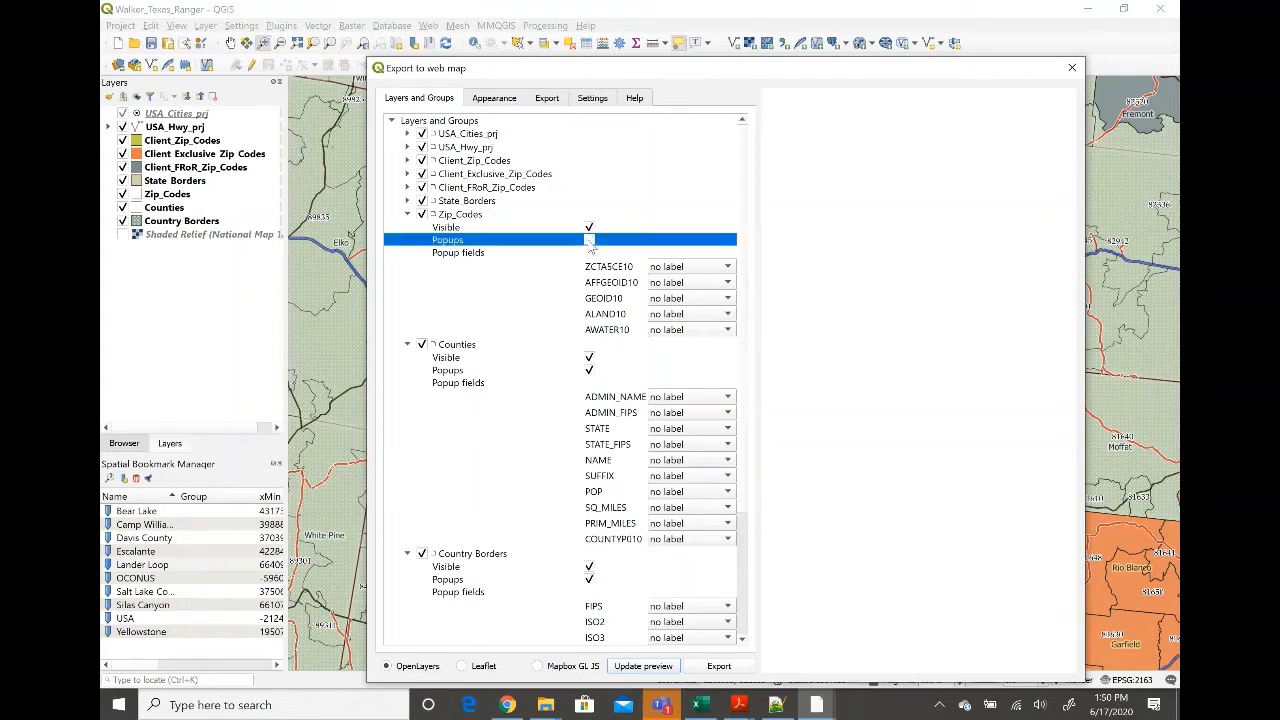
left_click(407, 215)
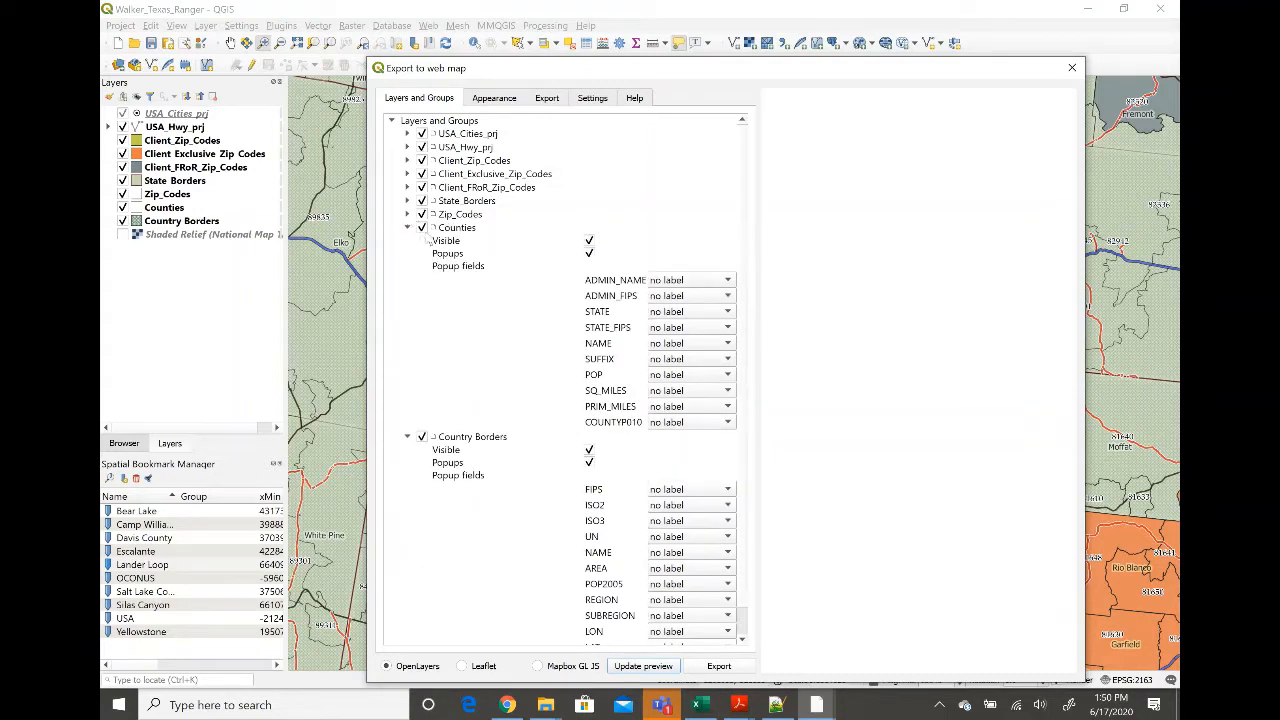
Turn off popups for the Counties and Country Borders layers and collapse both entries.
left_click(590, 255)
left_click(589, 254)
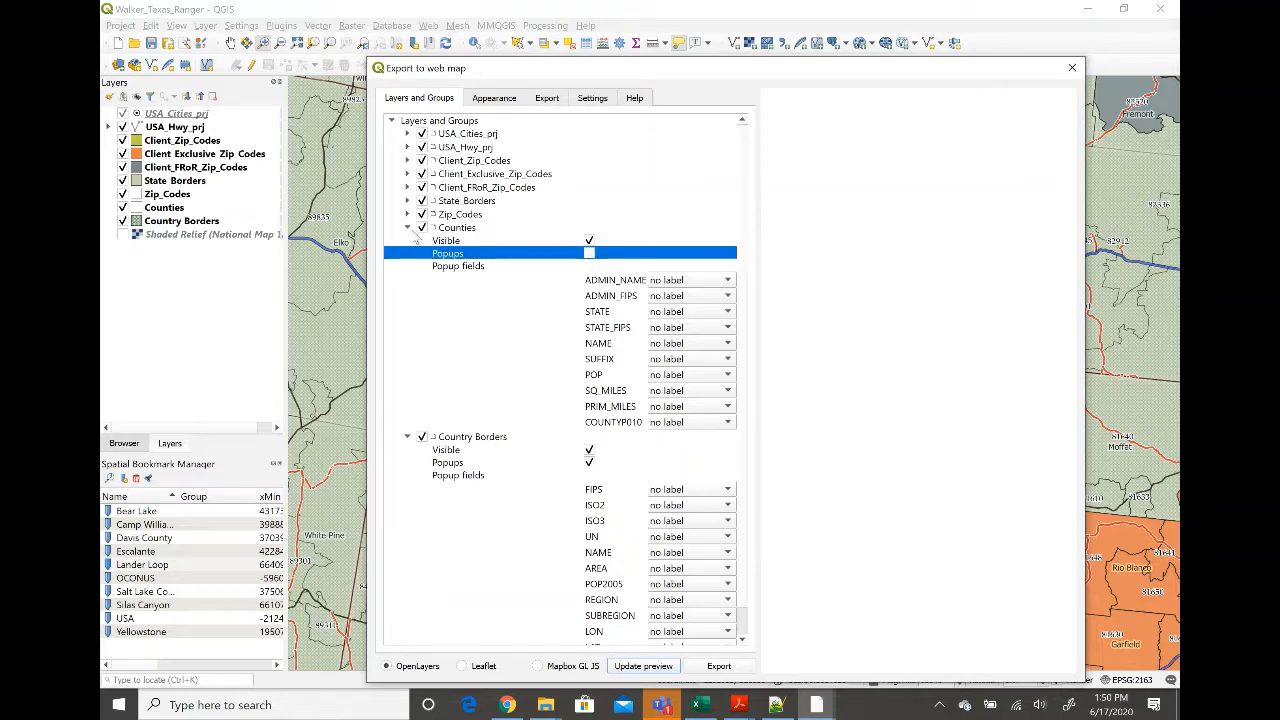
left_click(408, 228)
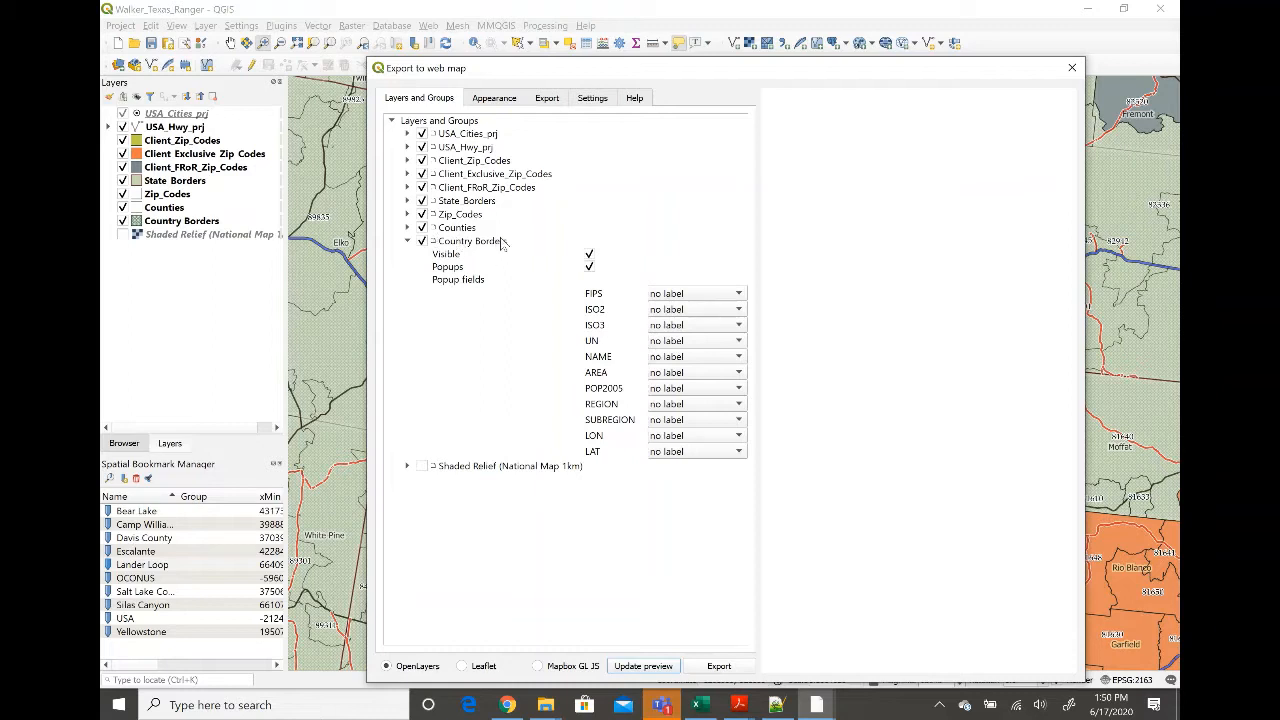
left_click(589, 267)
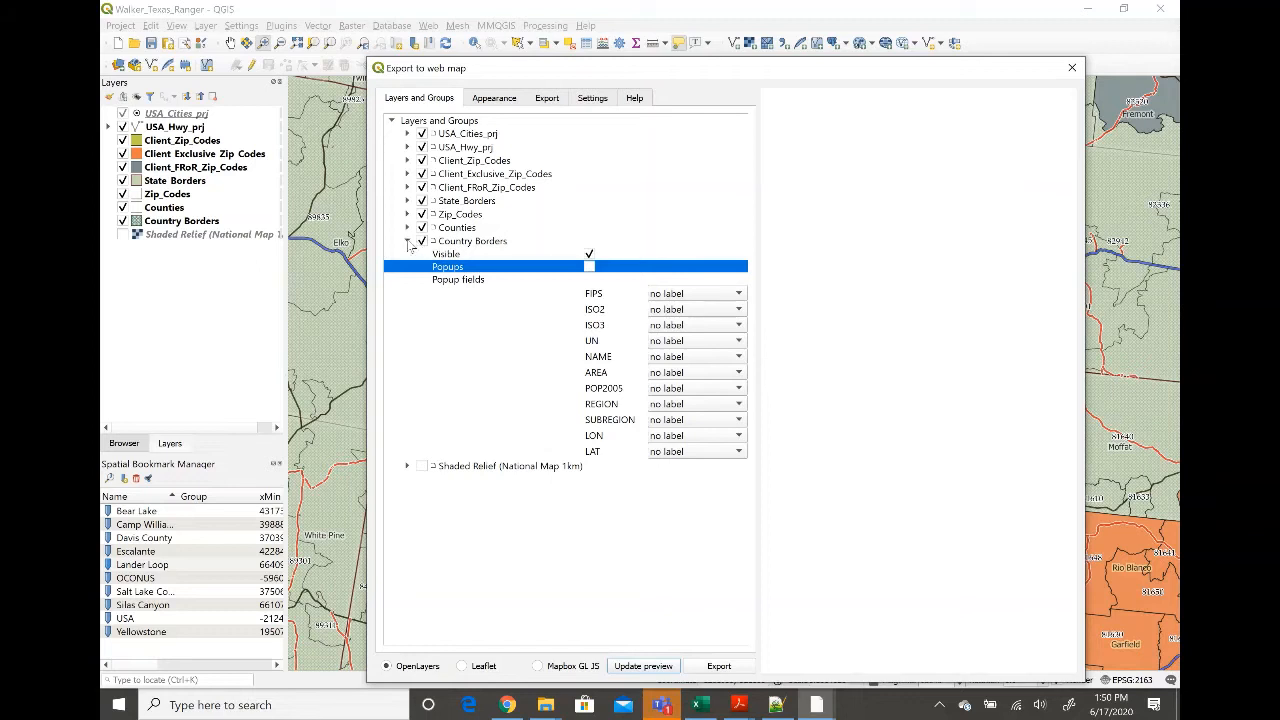
left_click(408, 243)
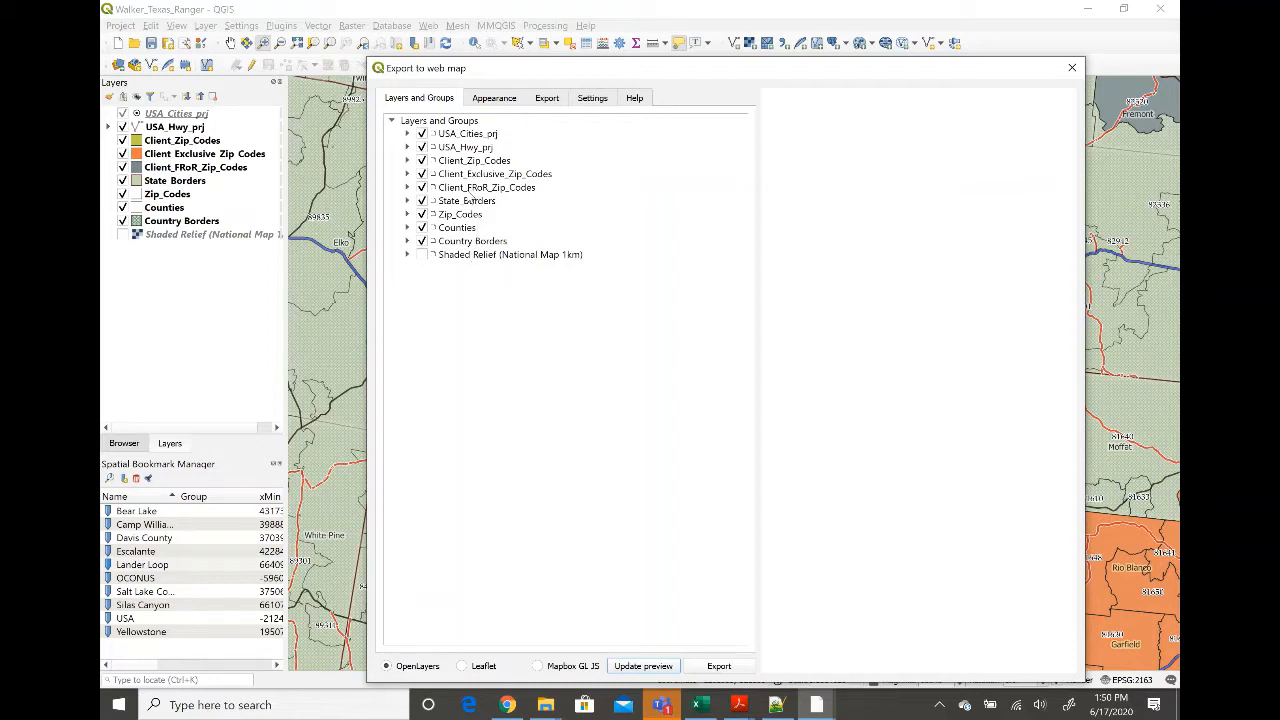
Set the web map's measure tool to Imperial and its extent to Fit to layers extent.
left_click(493, 104)
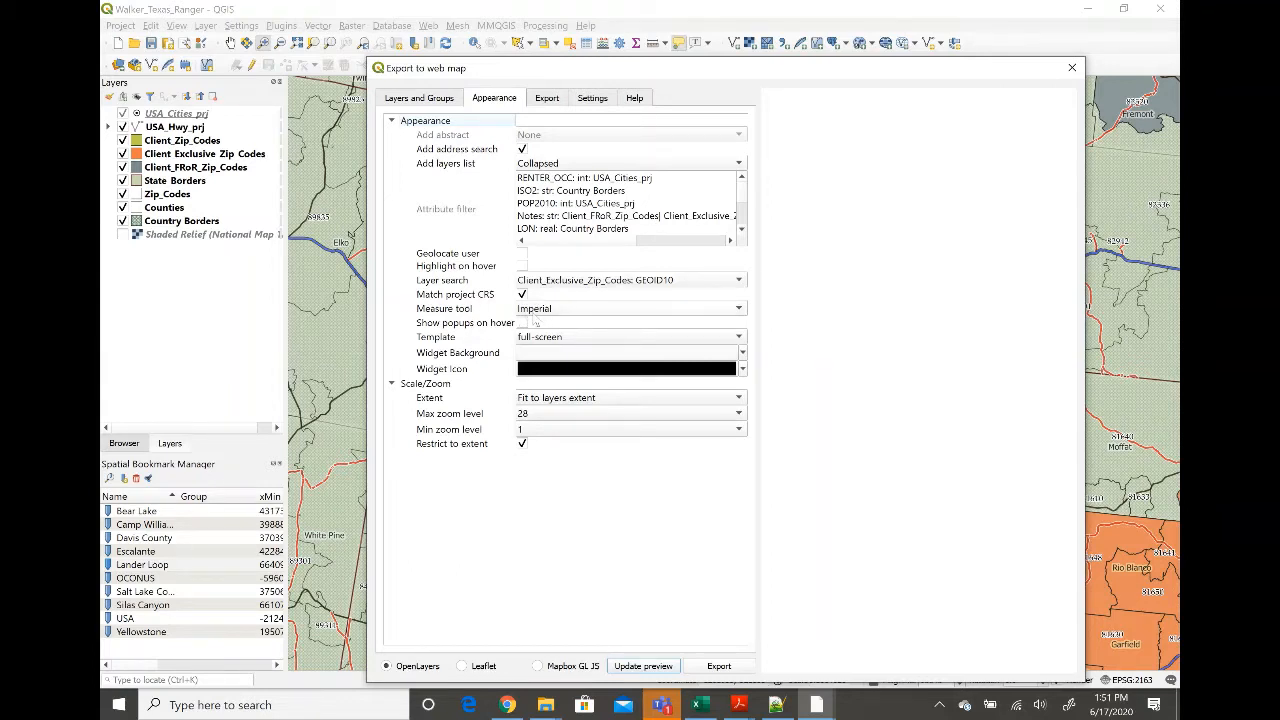
left_click(530, 313)
left_click(537, 285)
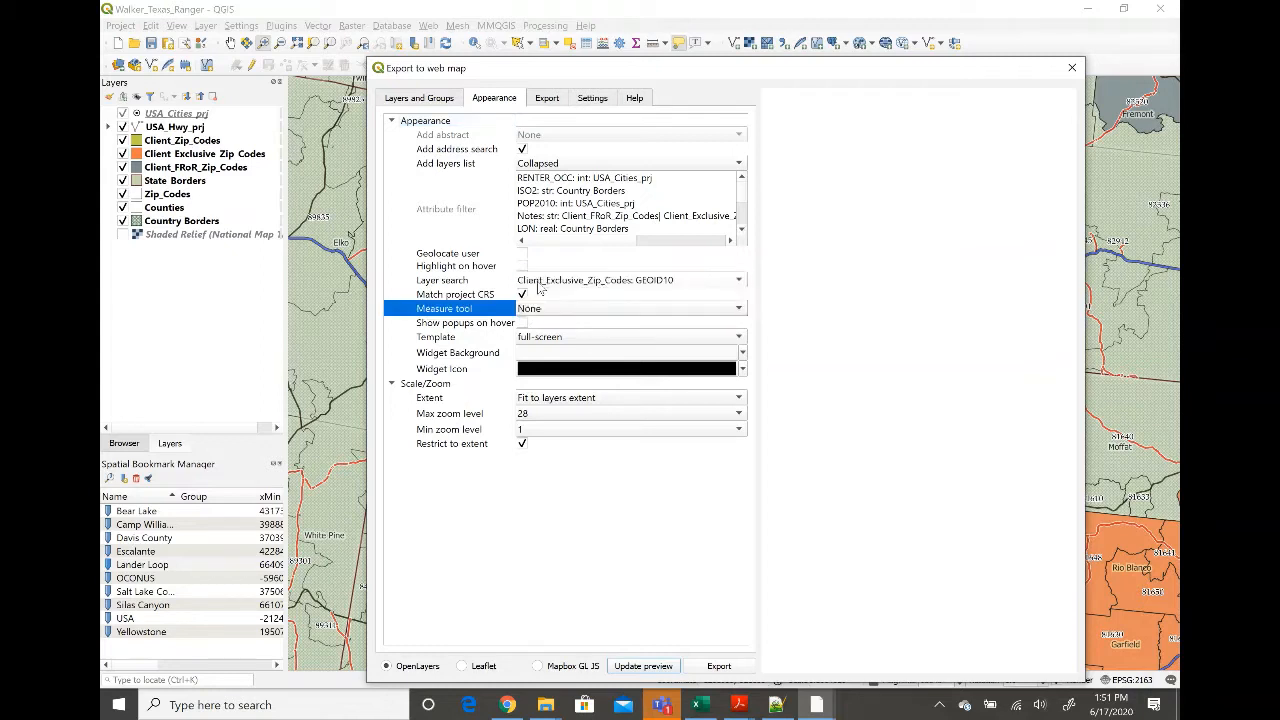
left_click(537, 311)
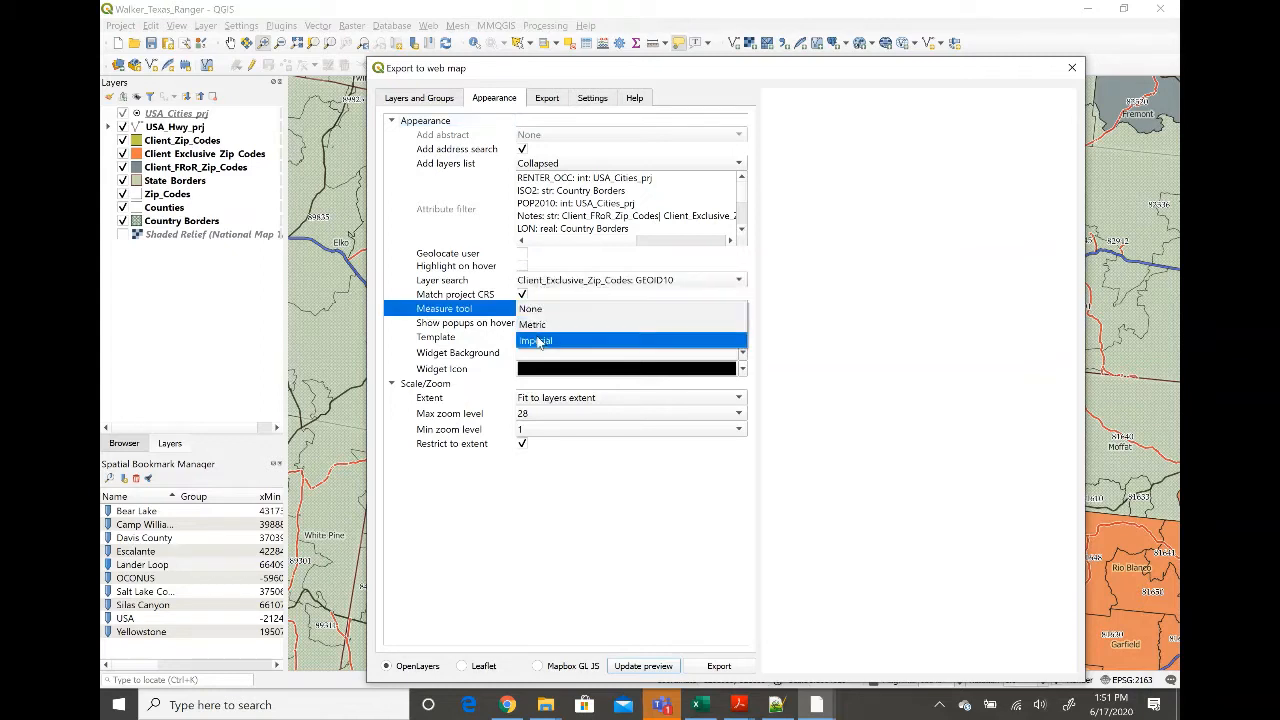
left_click(538, 341)
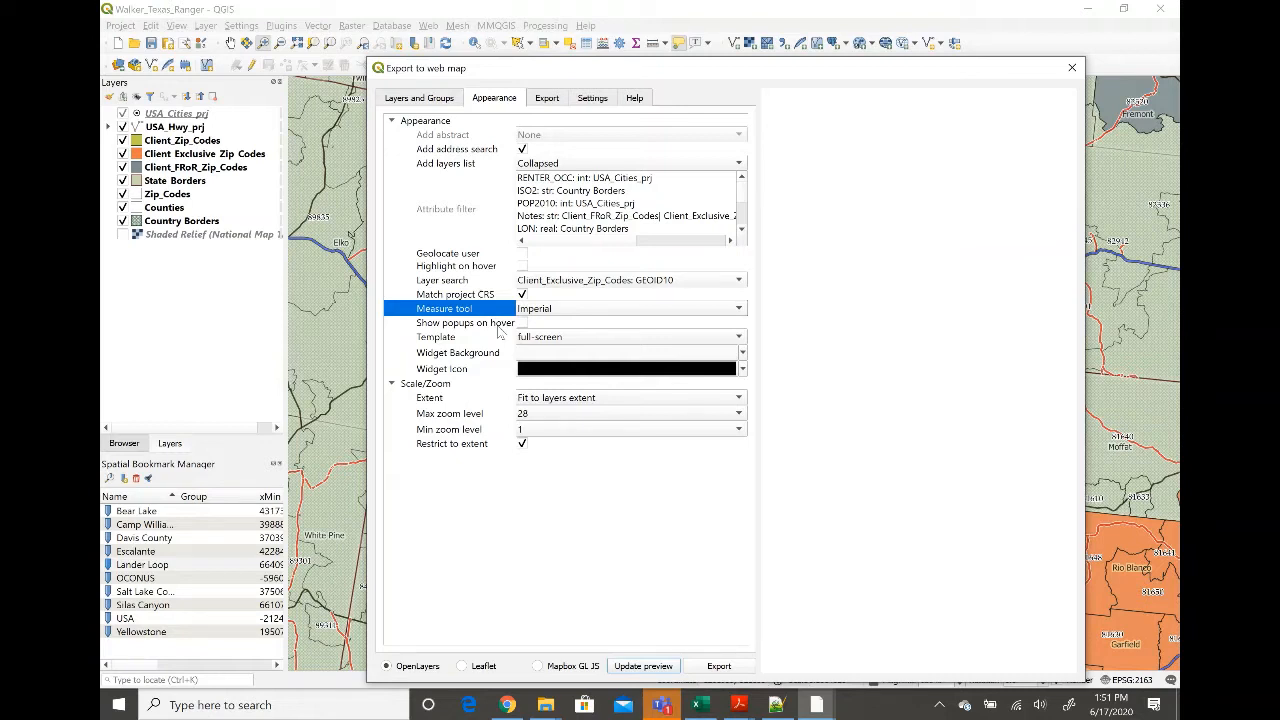
left_click(543, 399)
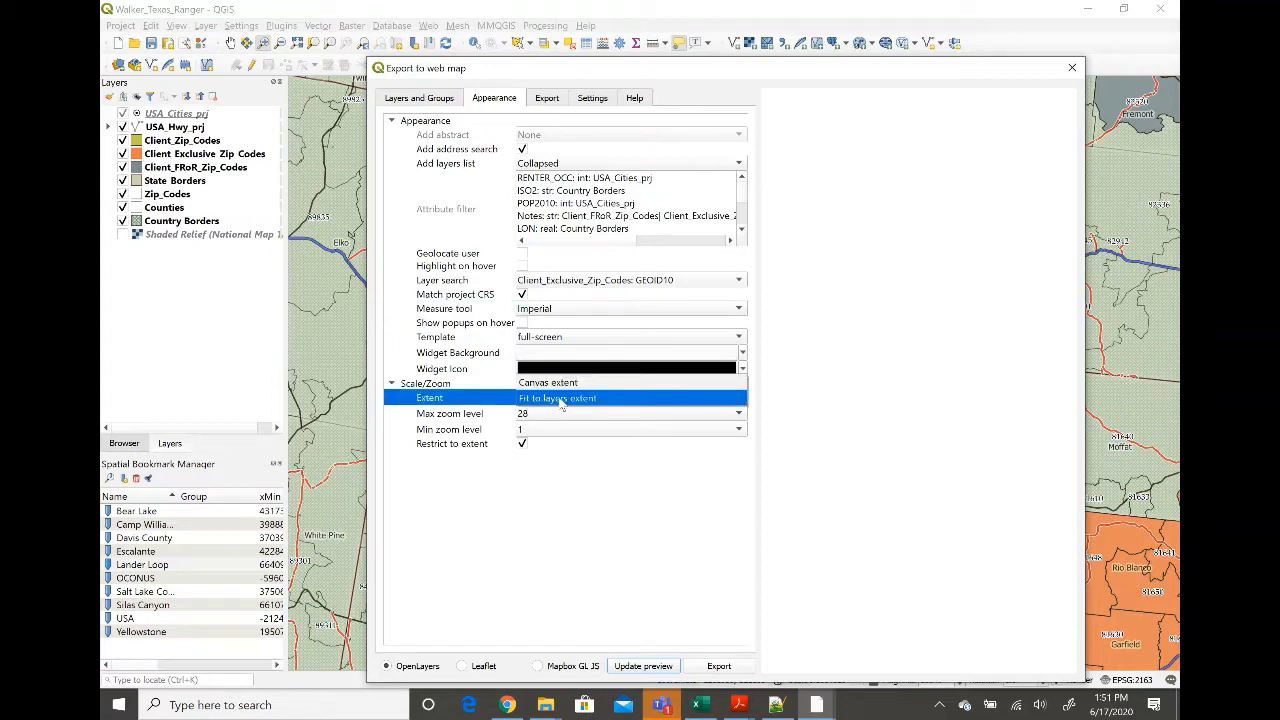
left_click(560, 399)
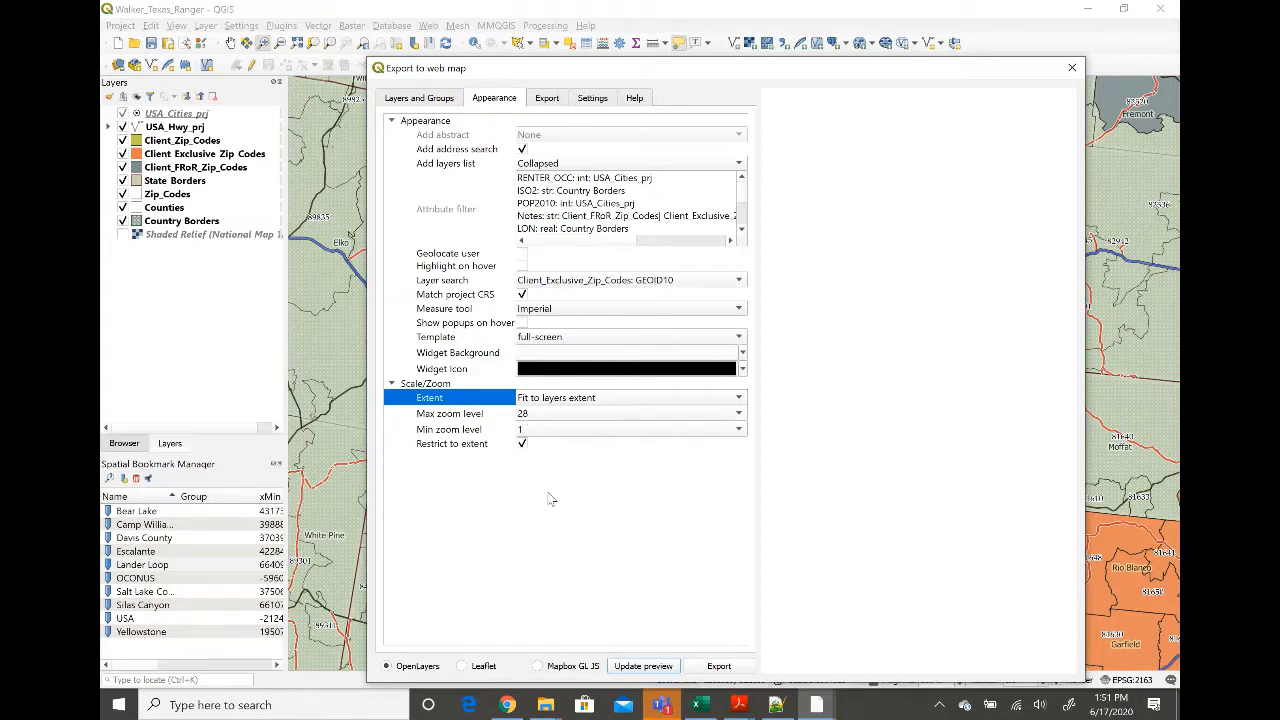
Review the web map's export folder, leave the destination unchanged, and export the OpenLayers web map.
left_click(546, 105)
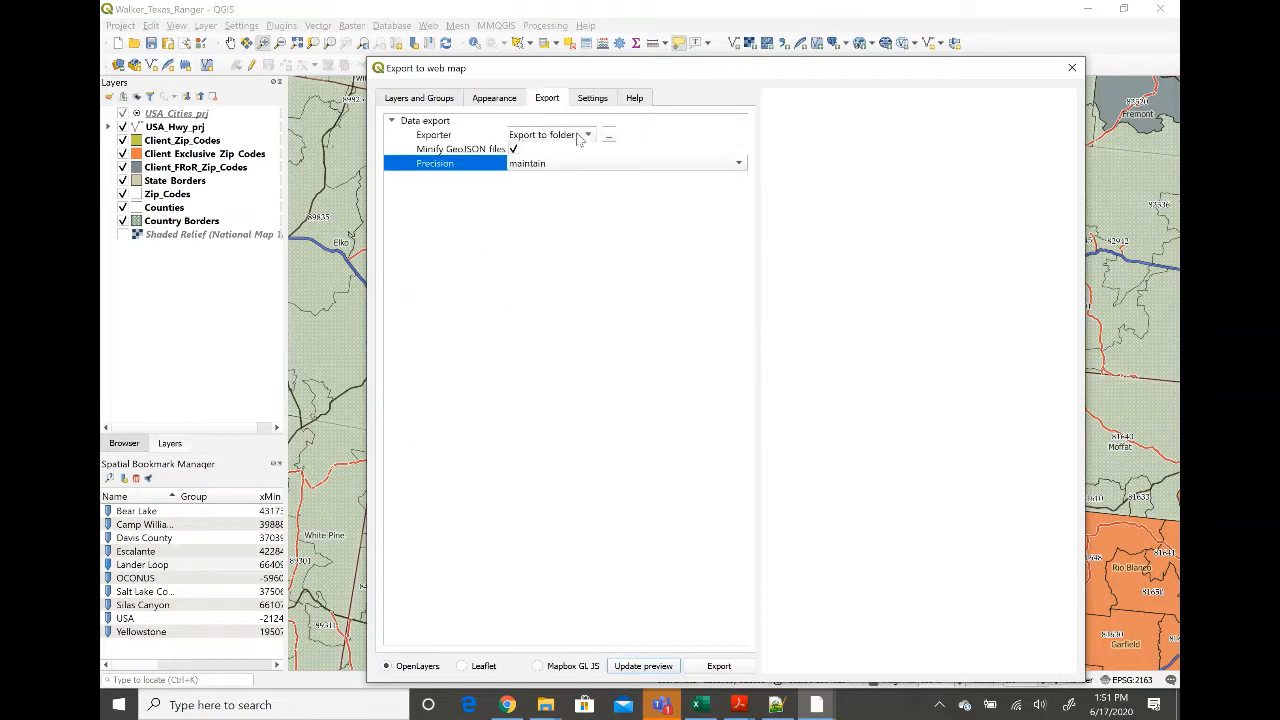
left_click(609, 135)
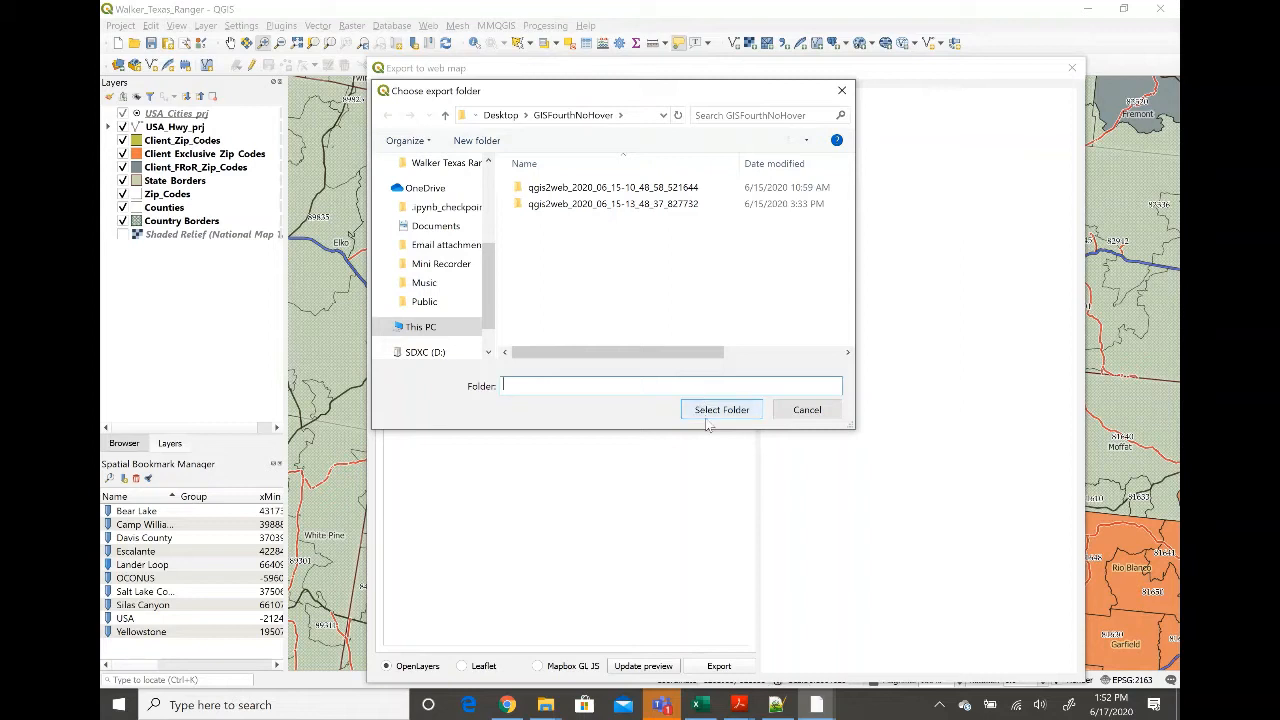
left_click(784, 410)
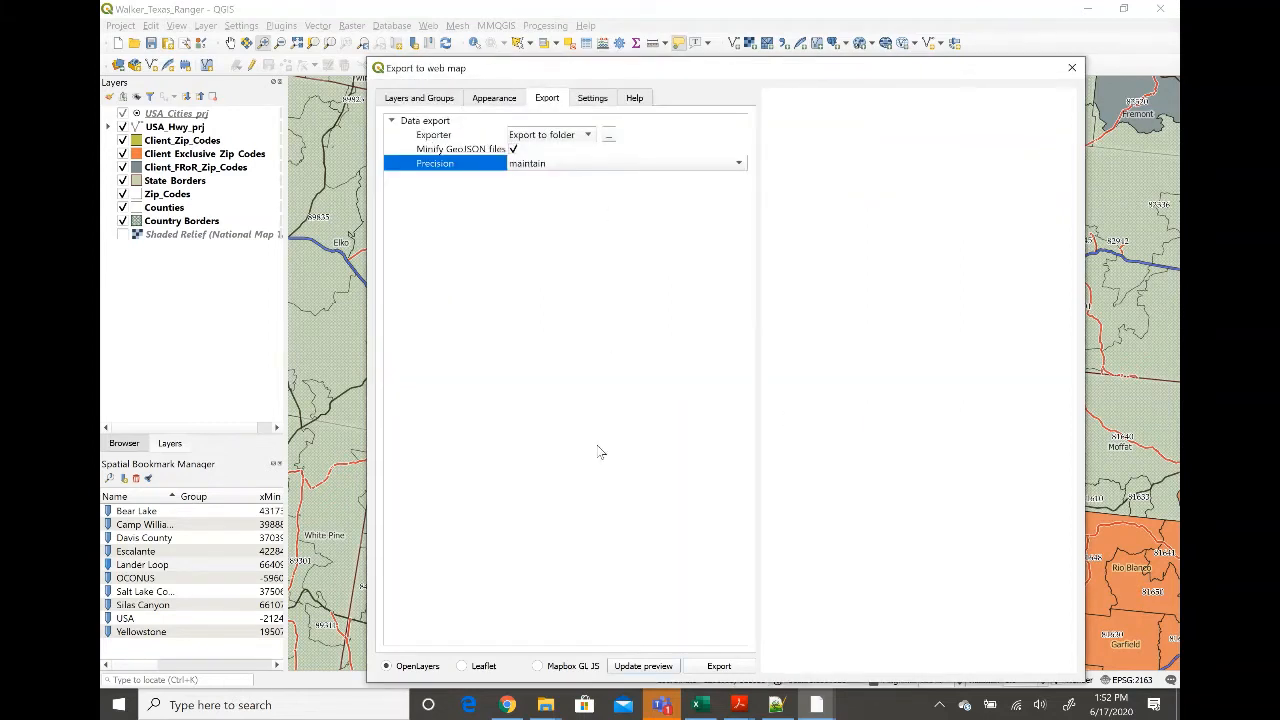
left_click(716, 668)
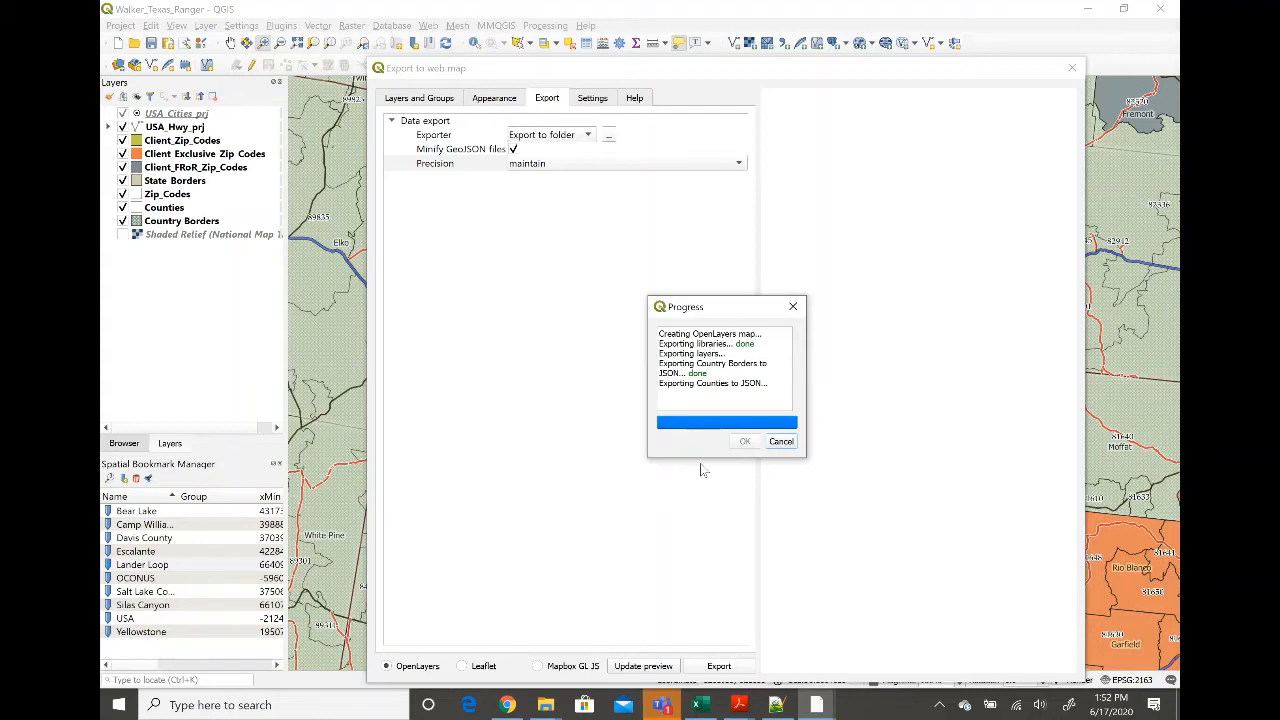
left_click(940, 706)
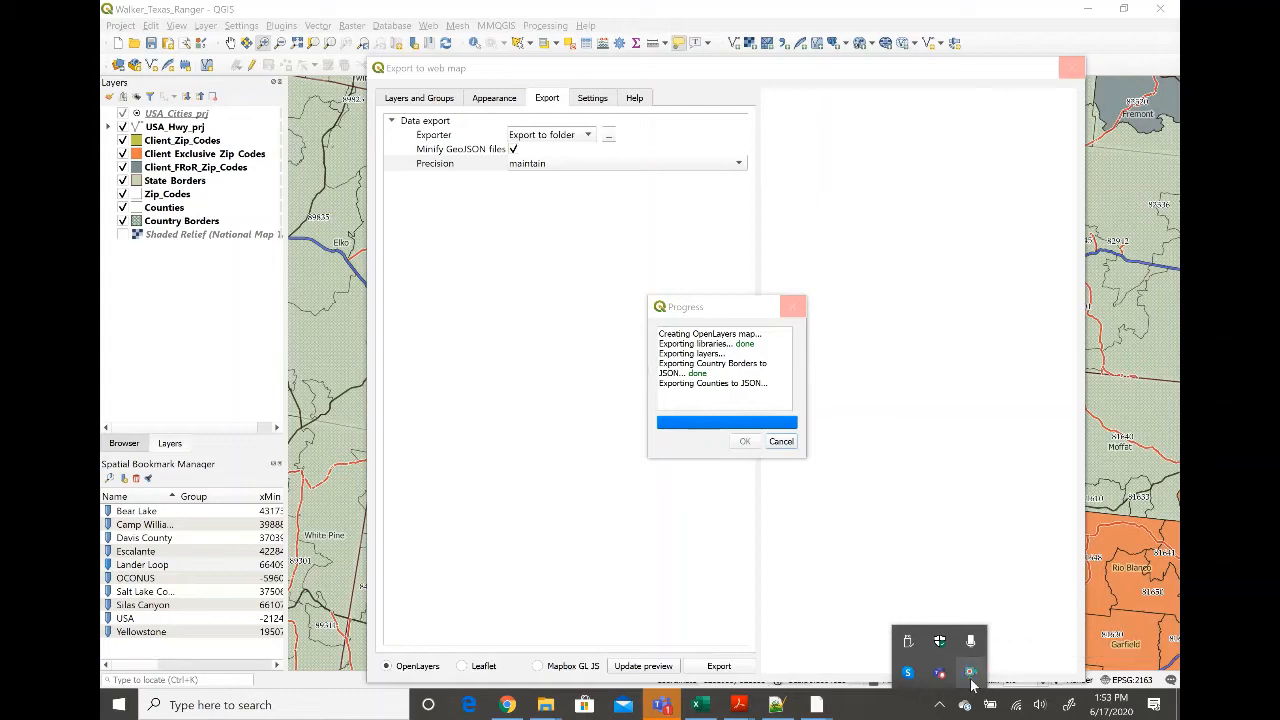
right_click(972, 679)
left_click(905, 604)
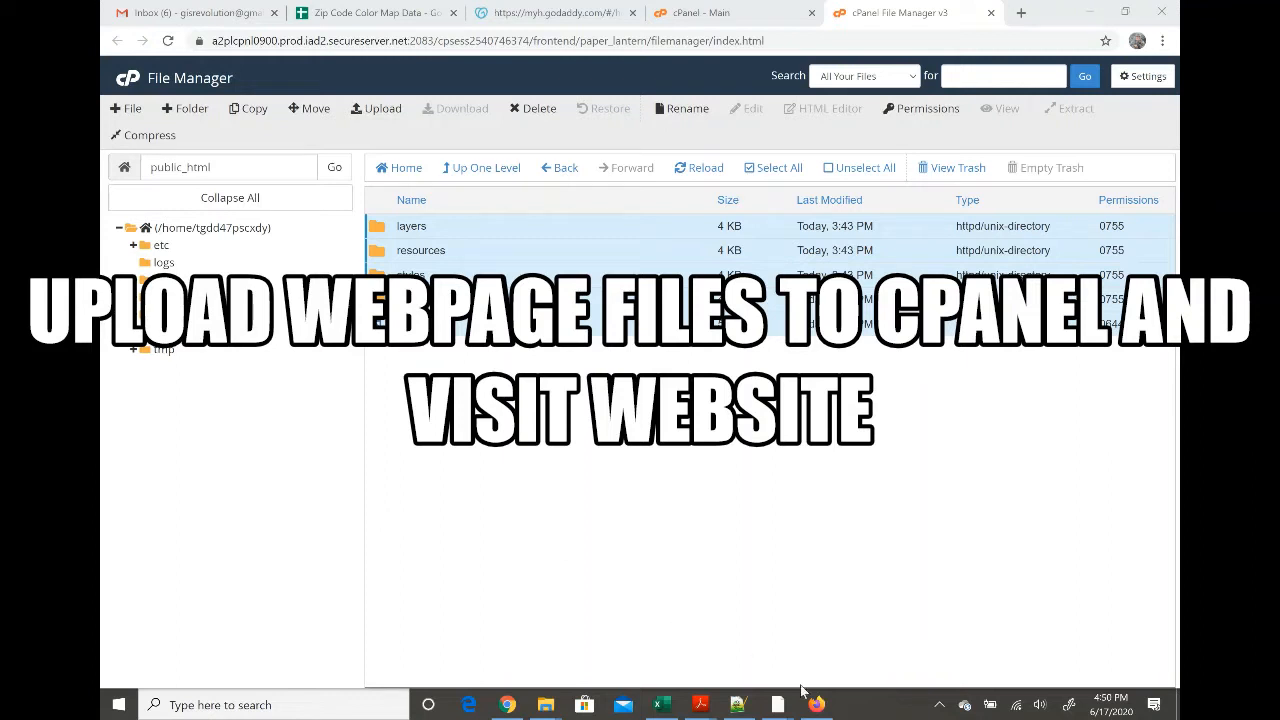
Switch to File Explorer and open the qgis2web_2020_06_17-15_14_22_354544 folder inside GISFourthNoHover.
mouse_move(779, 707)
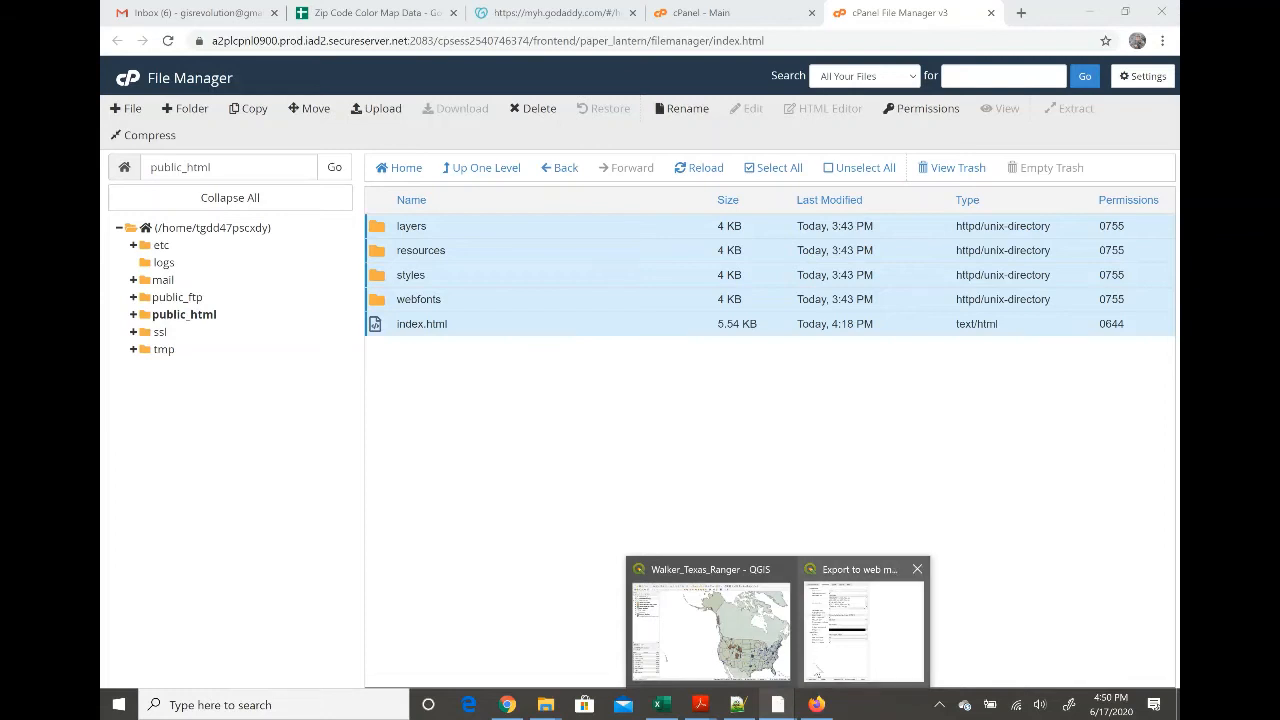
left_click(806, 677)
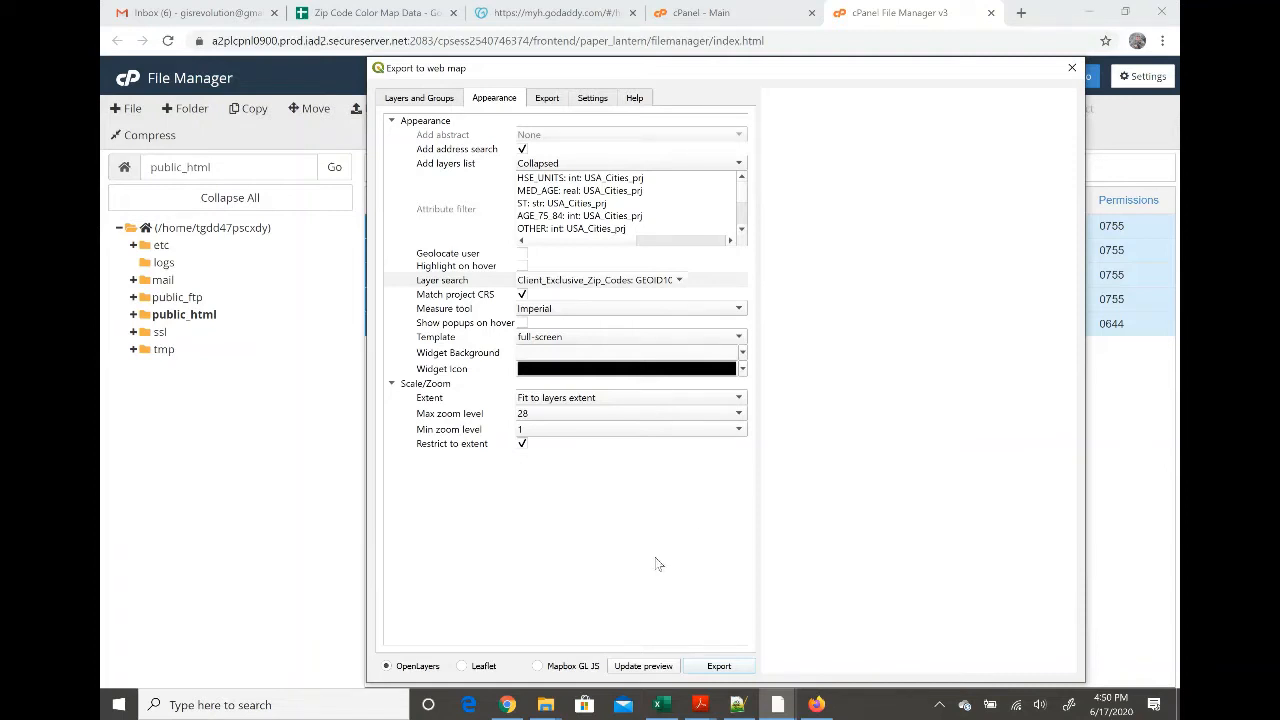
mouse_move(552, 706)
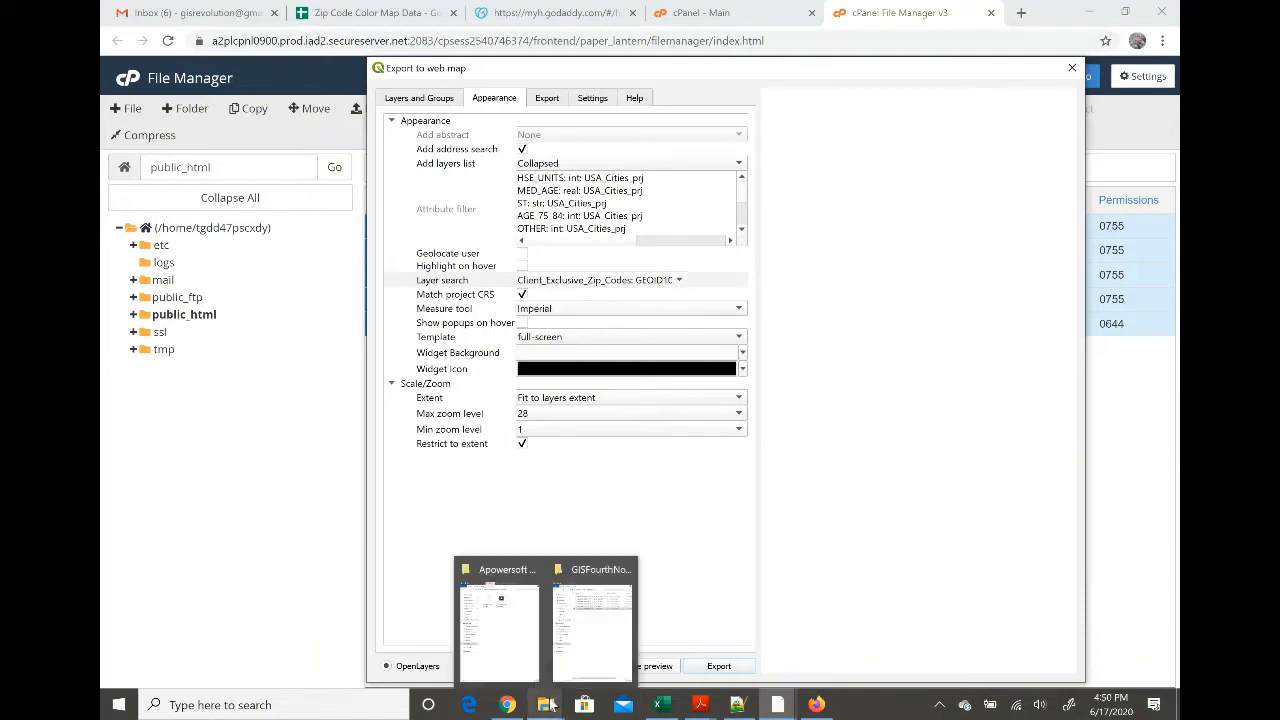
left_click(591, 660)
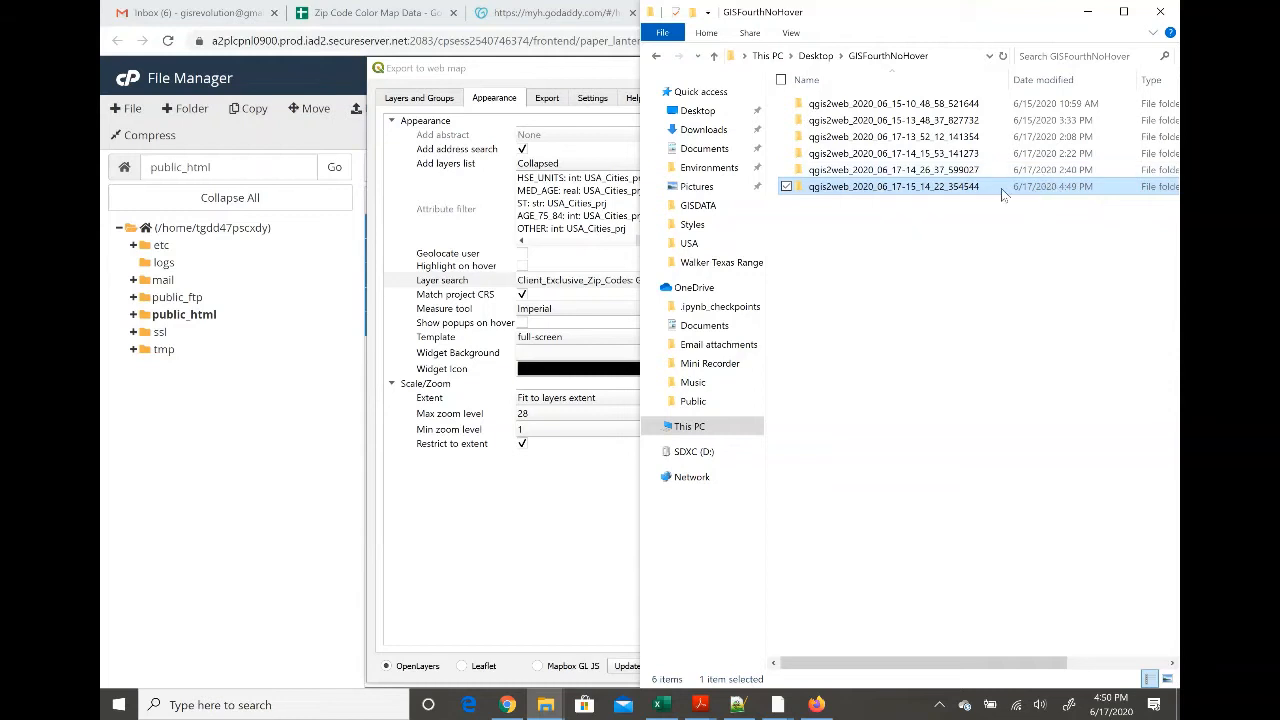
double_click(893, 194)
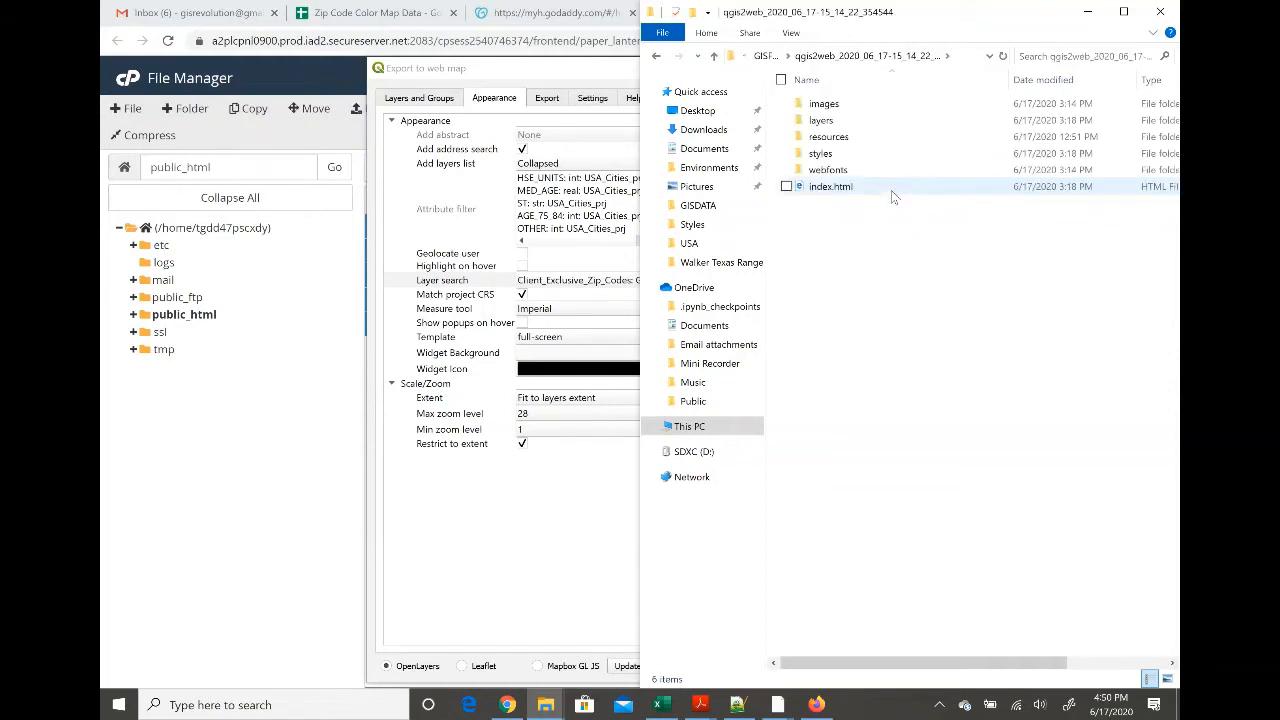
Select everything in the exported web map folder and compress it into one zip file.
right_click(867, 253)
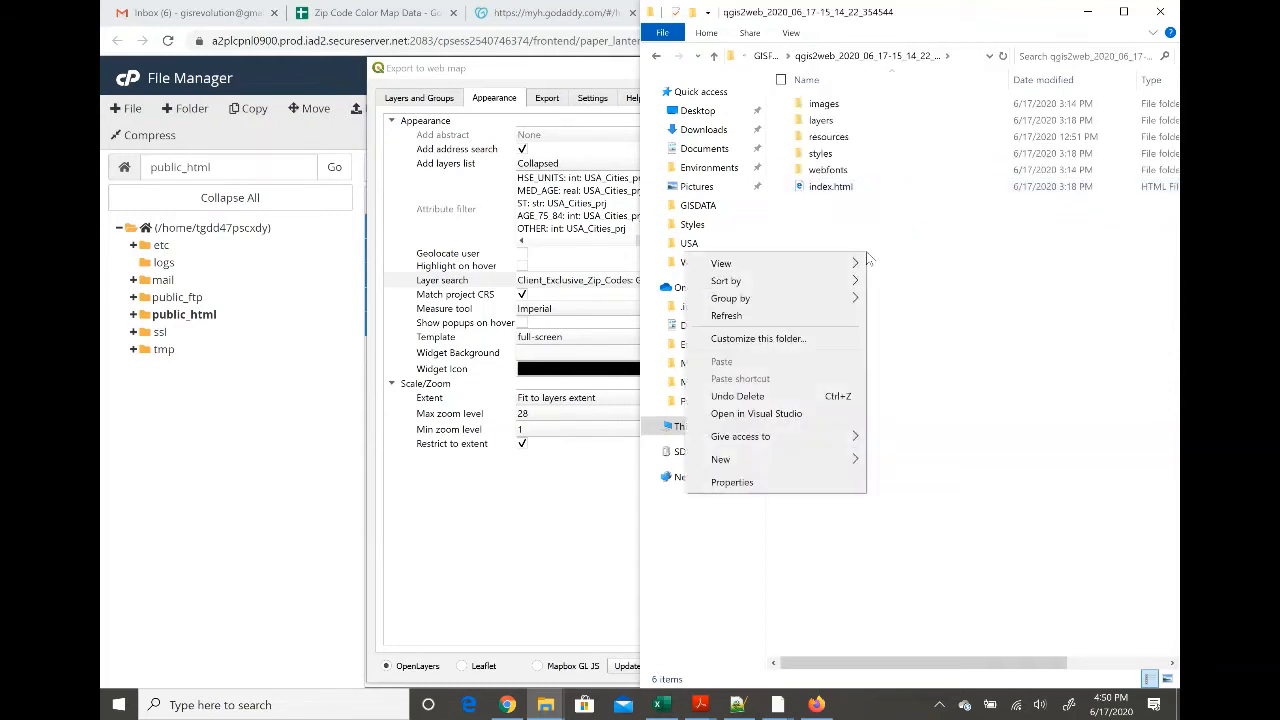
left_click(911, 353)
key("ctrl+a")
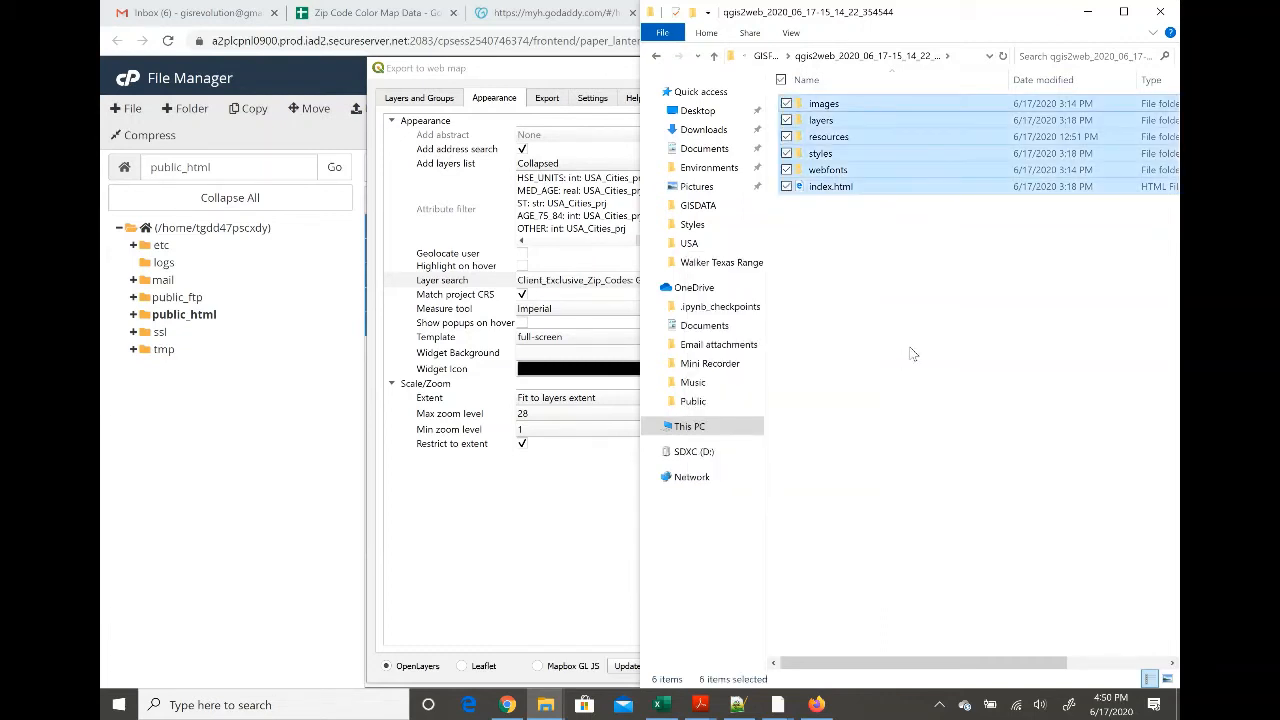
right_click(826, 104)
mouse_move(757, 261)
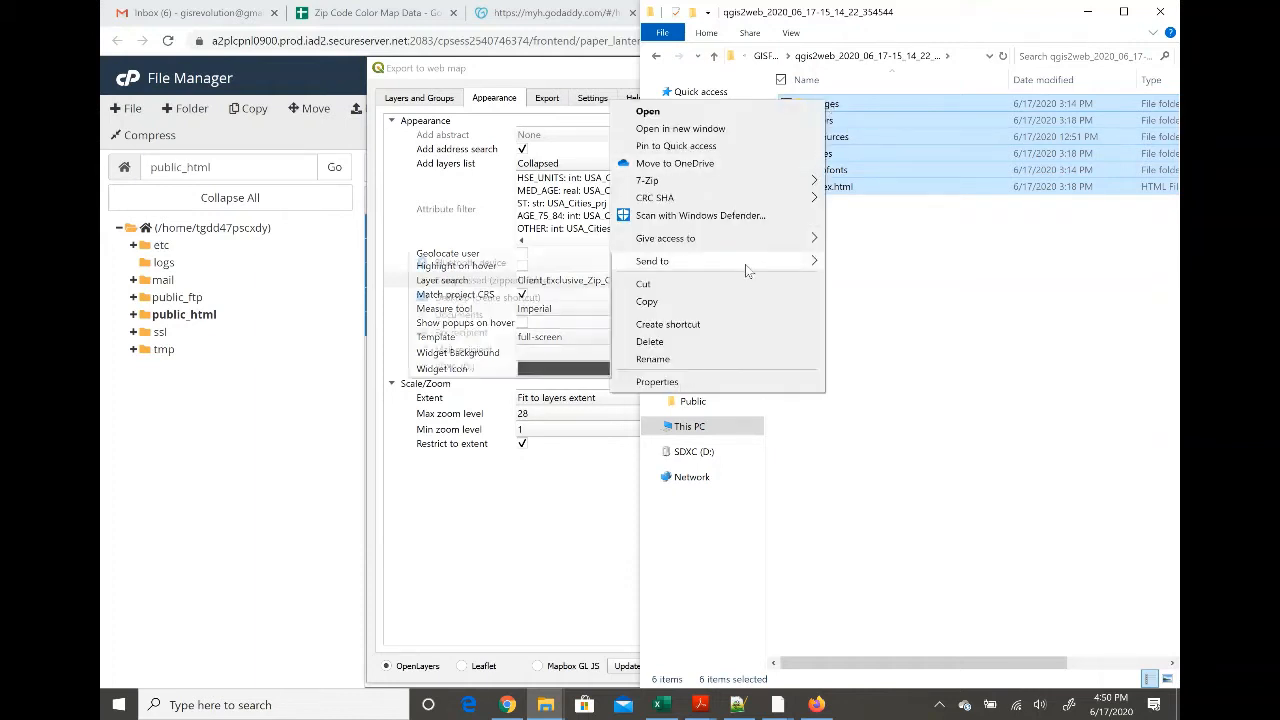
left_click(557, 279)
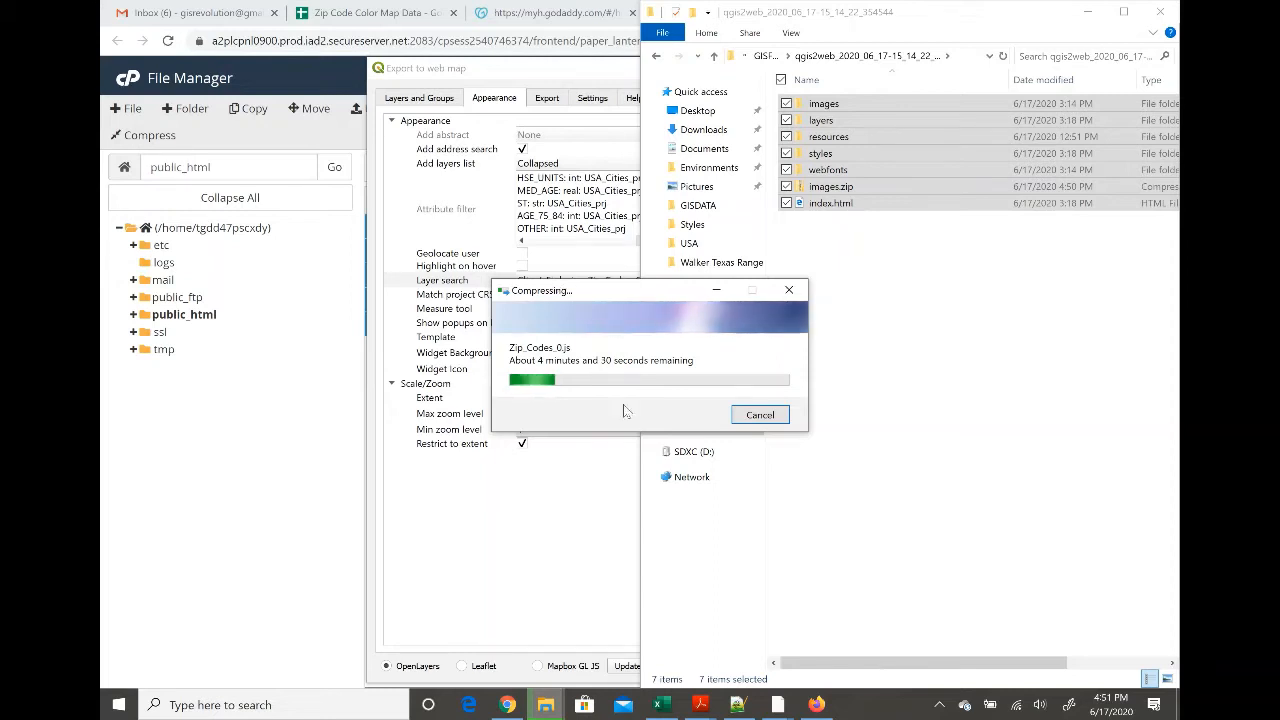
Bring the Walker_Texas_Ranger project in QGIS to the front and dismiss the compressed folder warning.
mouse_move(776, 712)
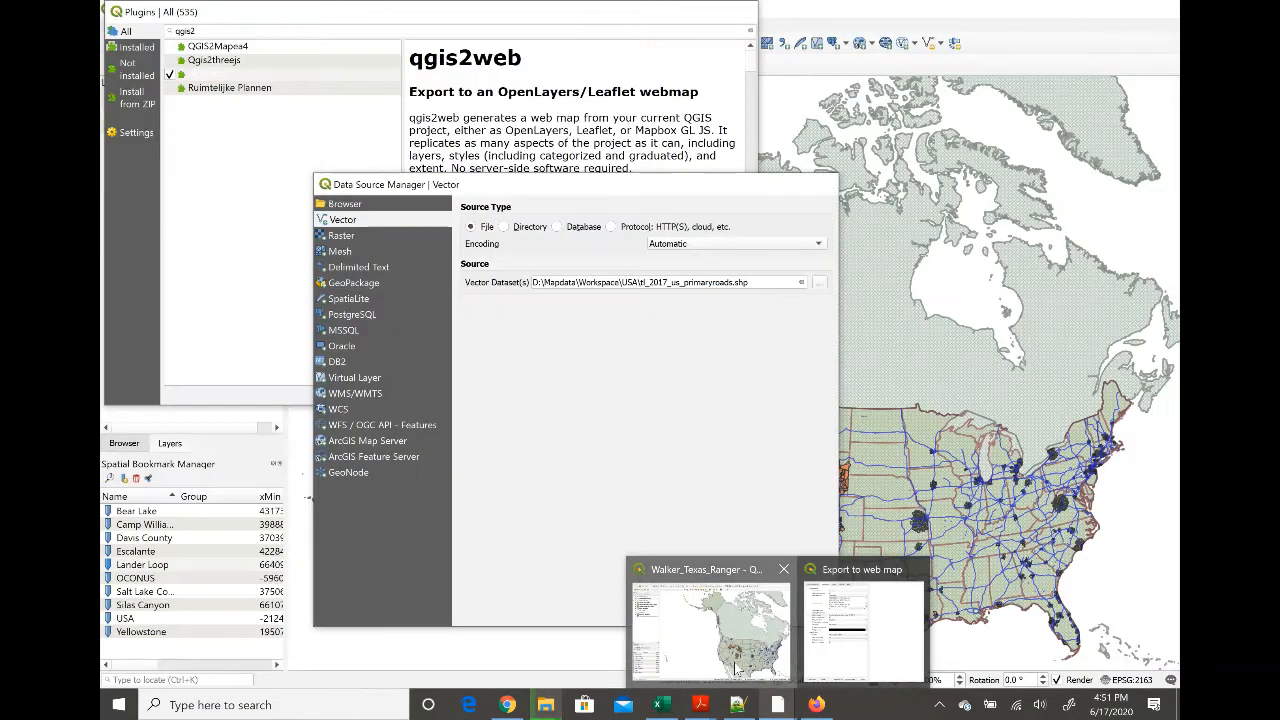
left_click(737, 648)
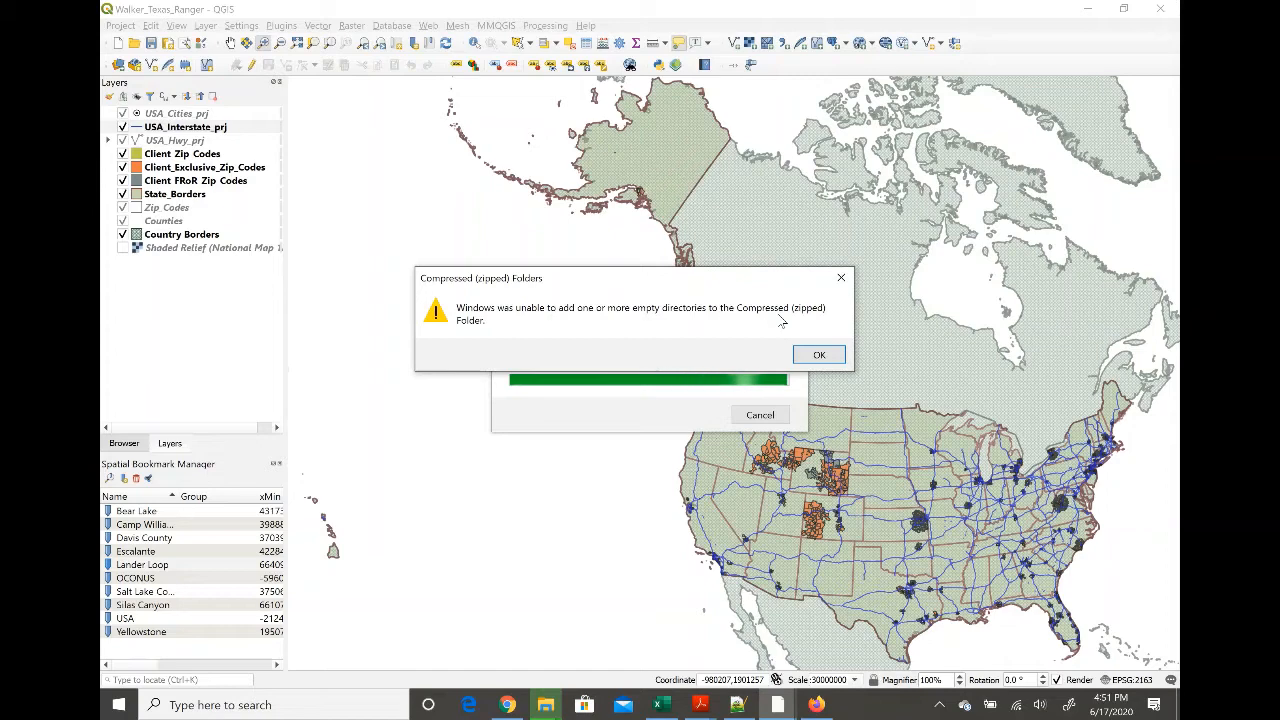
left_click(816, 357)
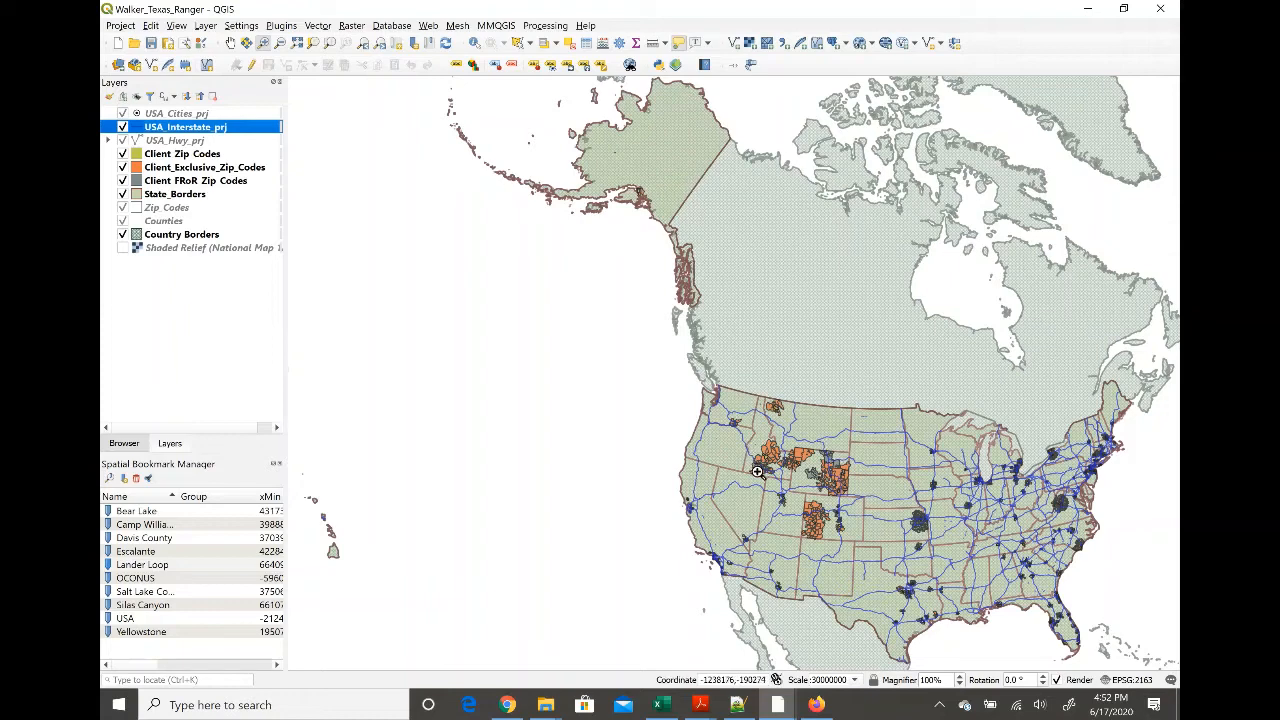
Identify the highway segment crossing northwestern Box Elder County in the USA_Hwy_prj layer.
left_click_drag(752, 466, 812, 513)
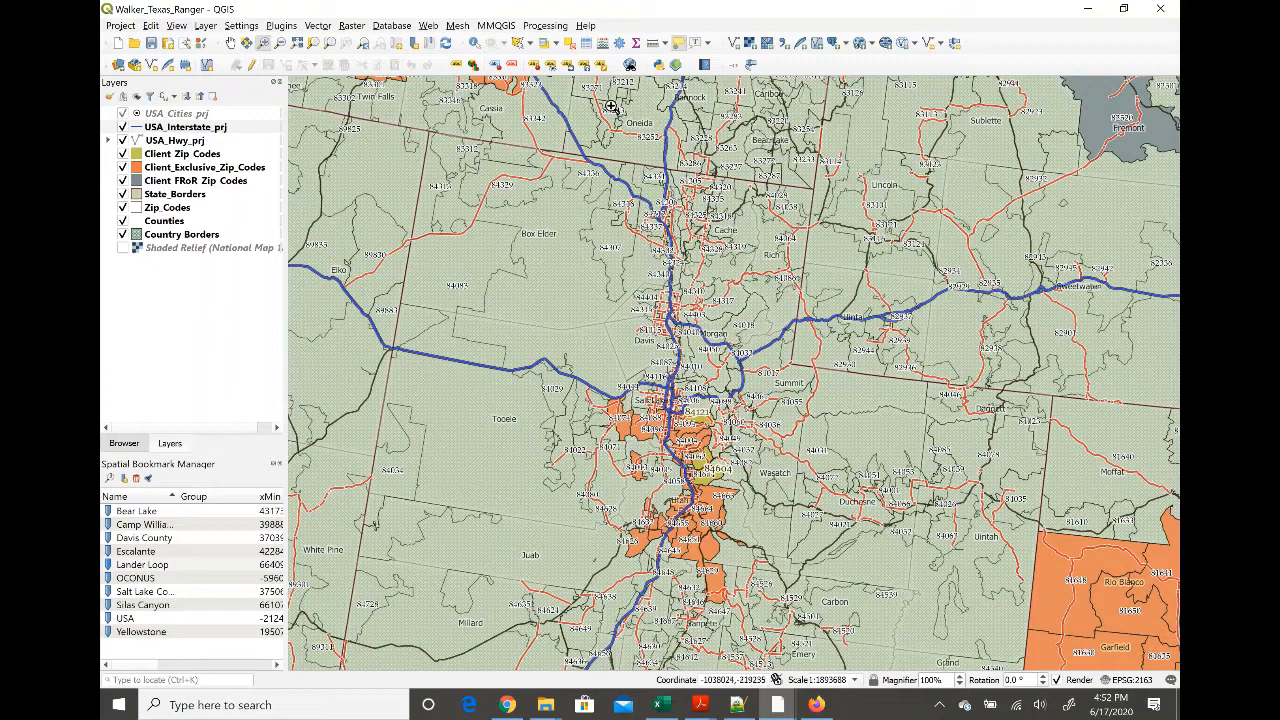
left_click(474, 45)
left_click(483, 212)
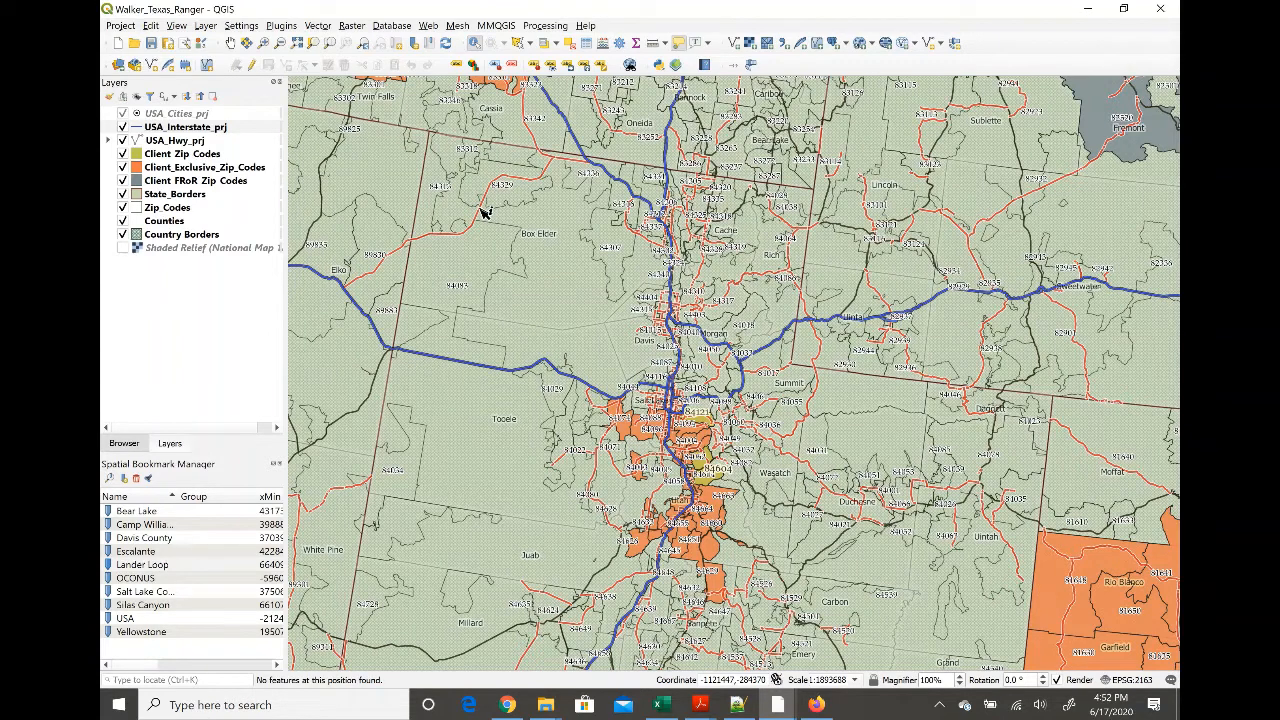
left_click(203, 145)
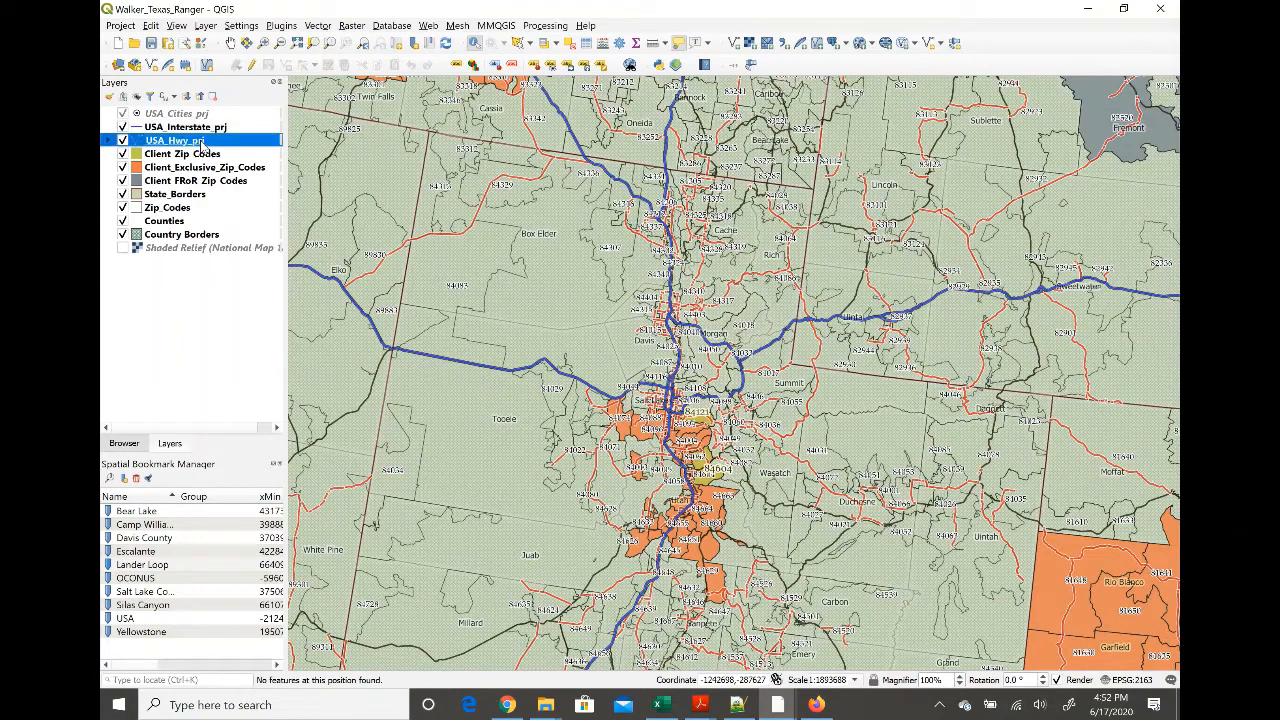
left_click(465, 232)
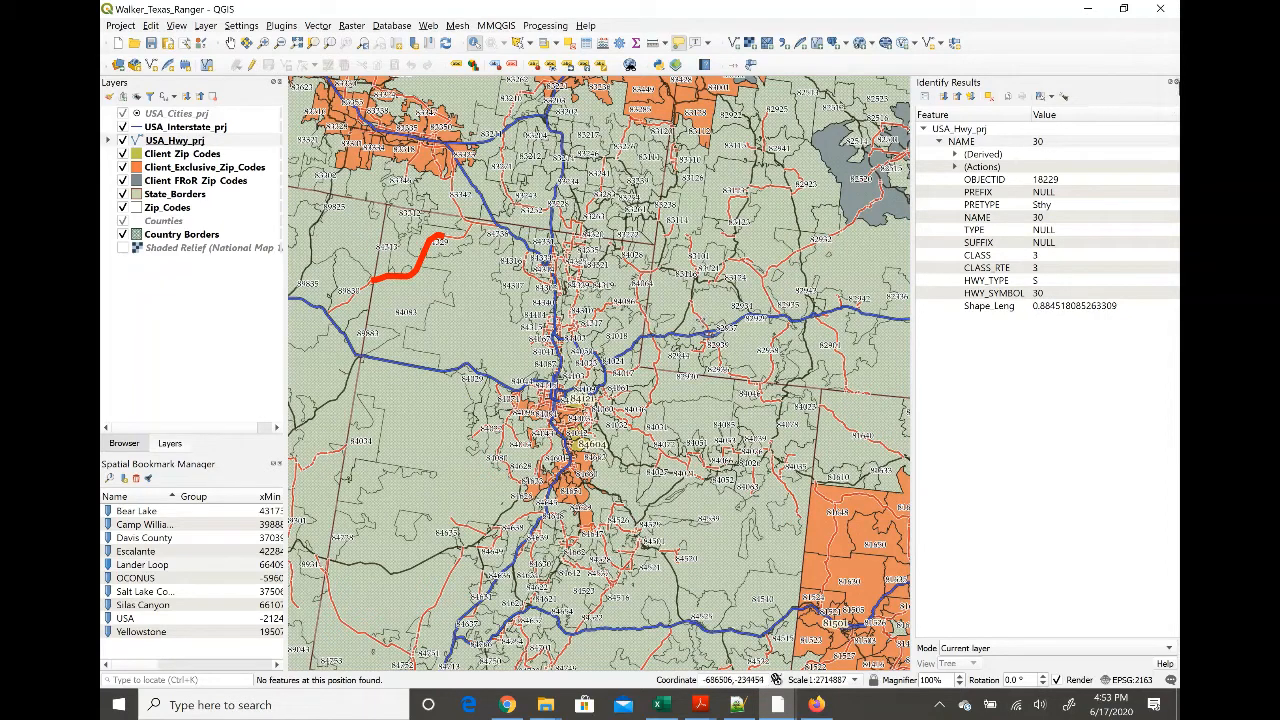
Identify the USA_Hwy_prj road near the state border west of Box Elder, and make USA_Interstate_prj the active layer.
left_click(1176, 82)
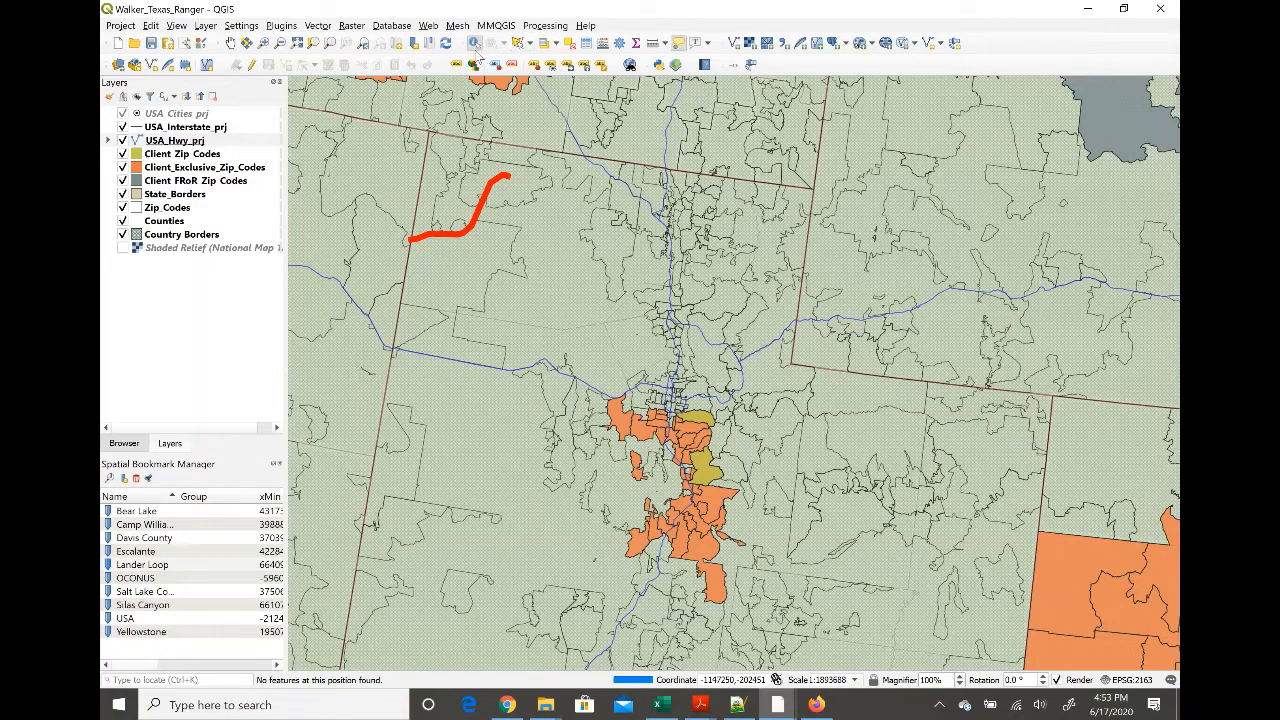
left_click(395, 258)
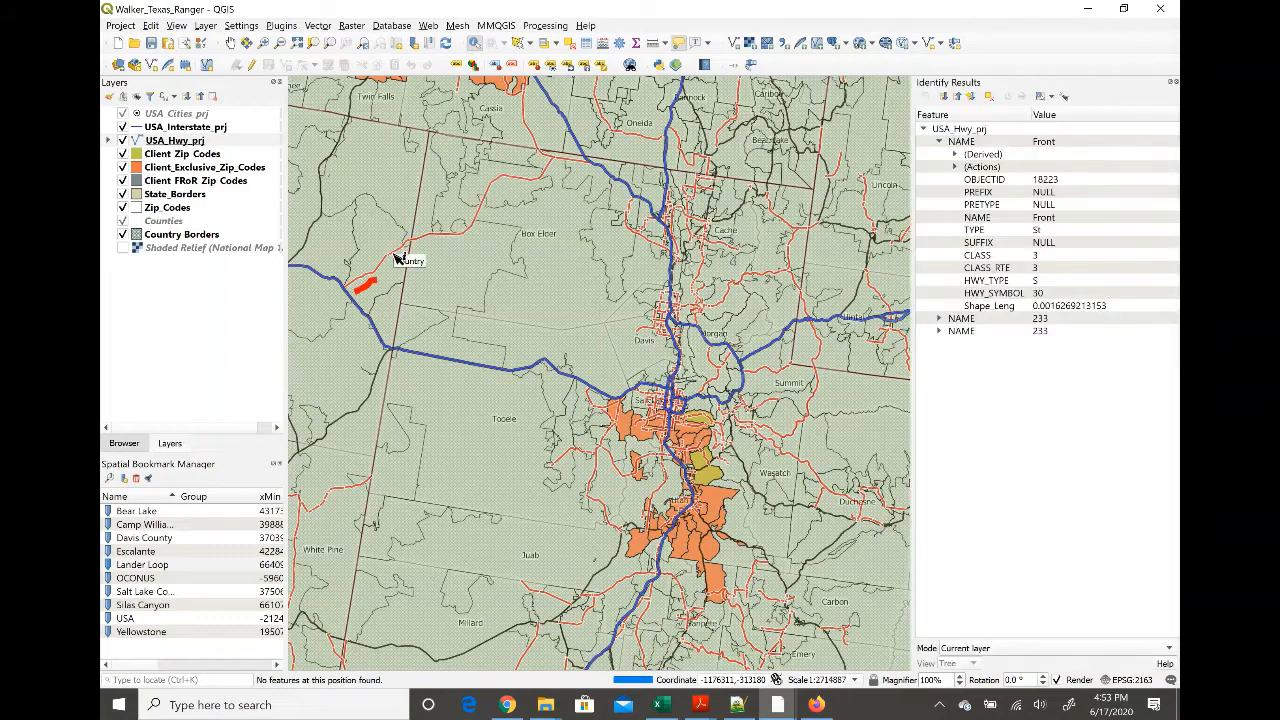
scroll(395, 258, "down", 1)
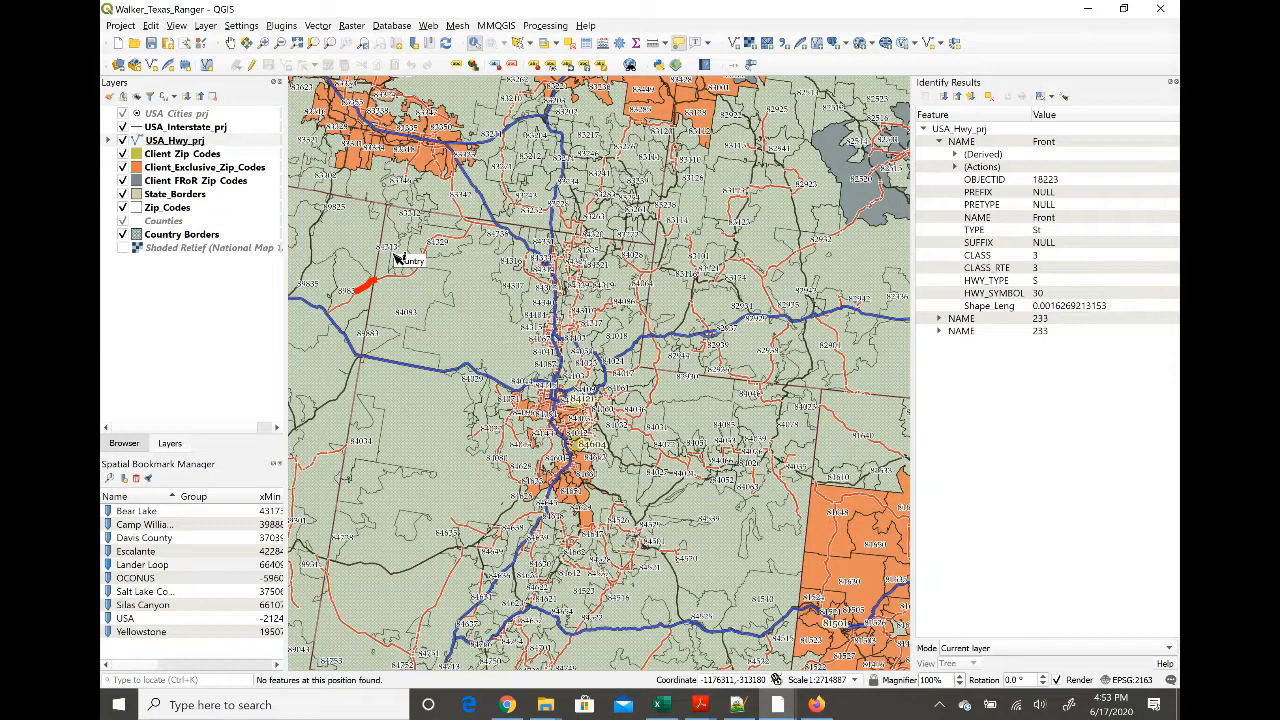
left_click(198, 128)
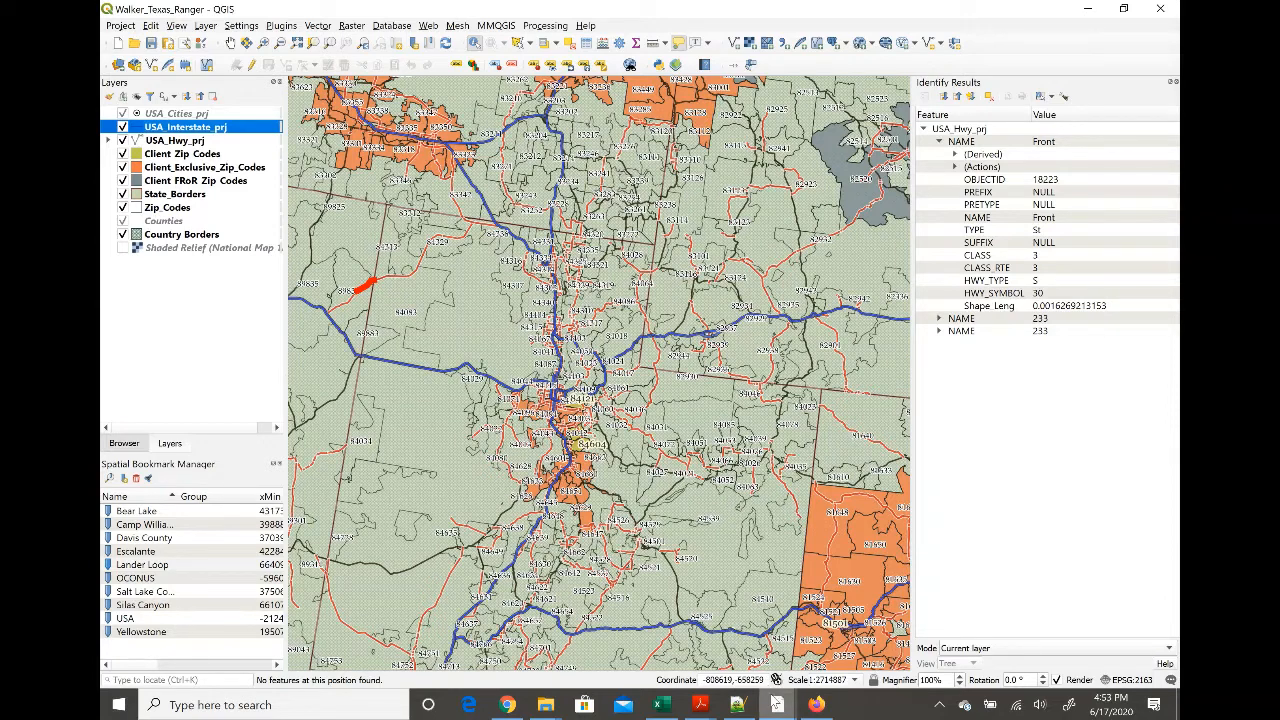
Return to the export folder in File Explorer and rename the images.zip archive as upload.zip.
mouse_move(776, 707)
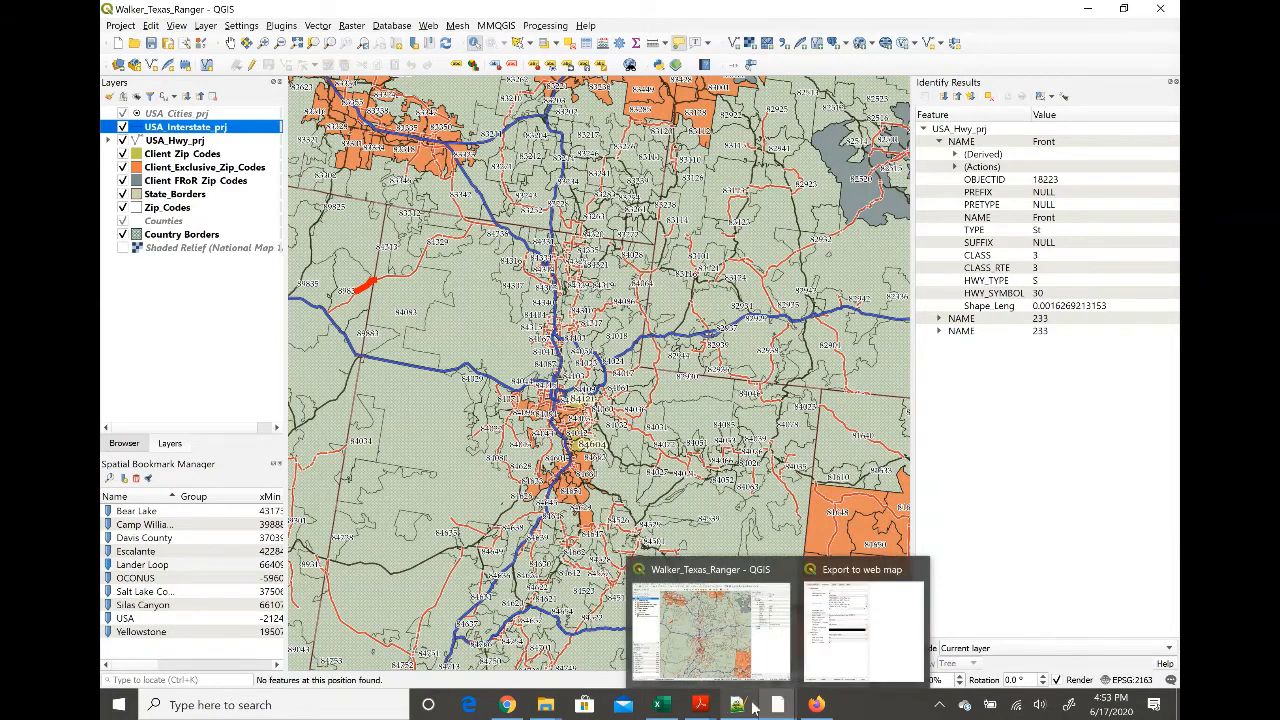
mouse_move(545, 704)
left_click(590, 670)
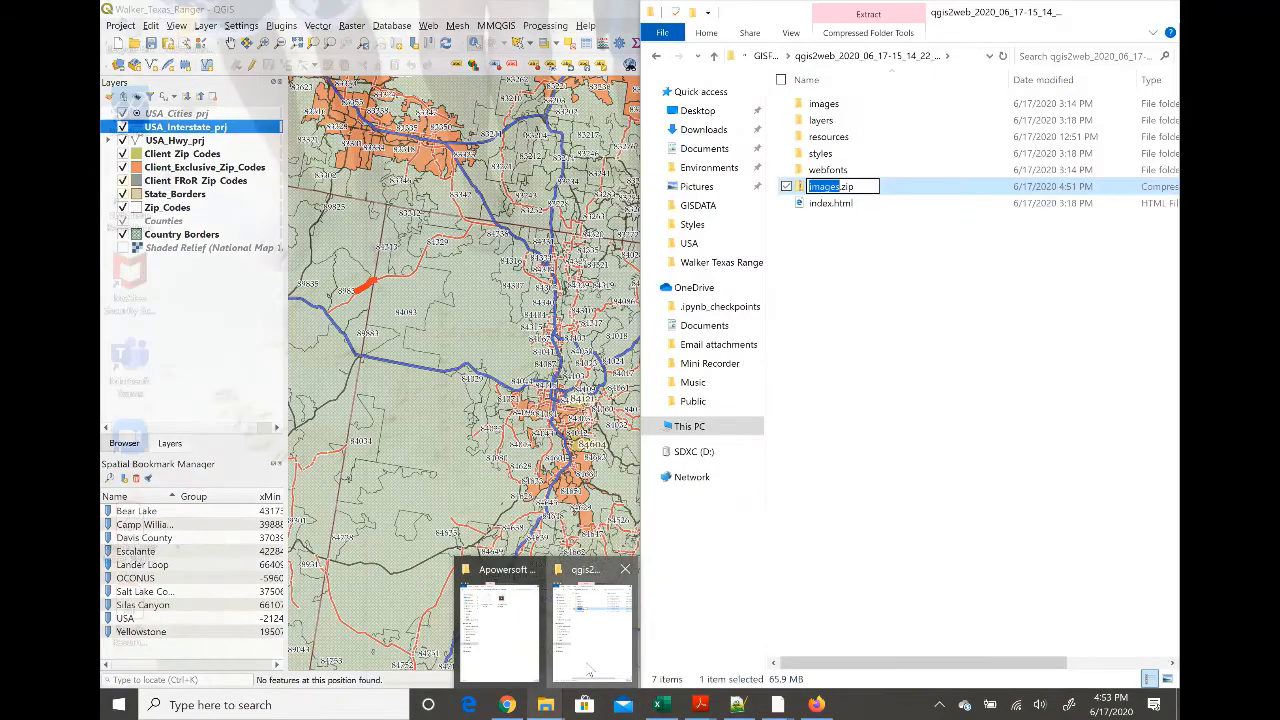
type("up")
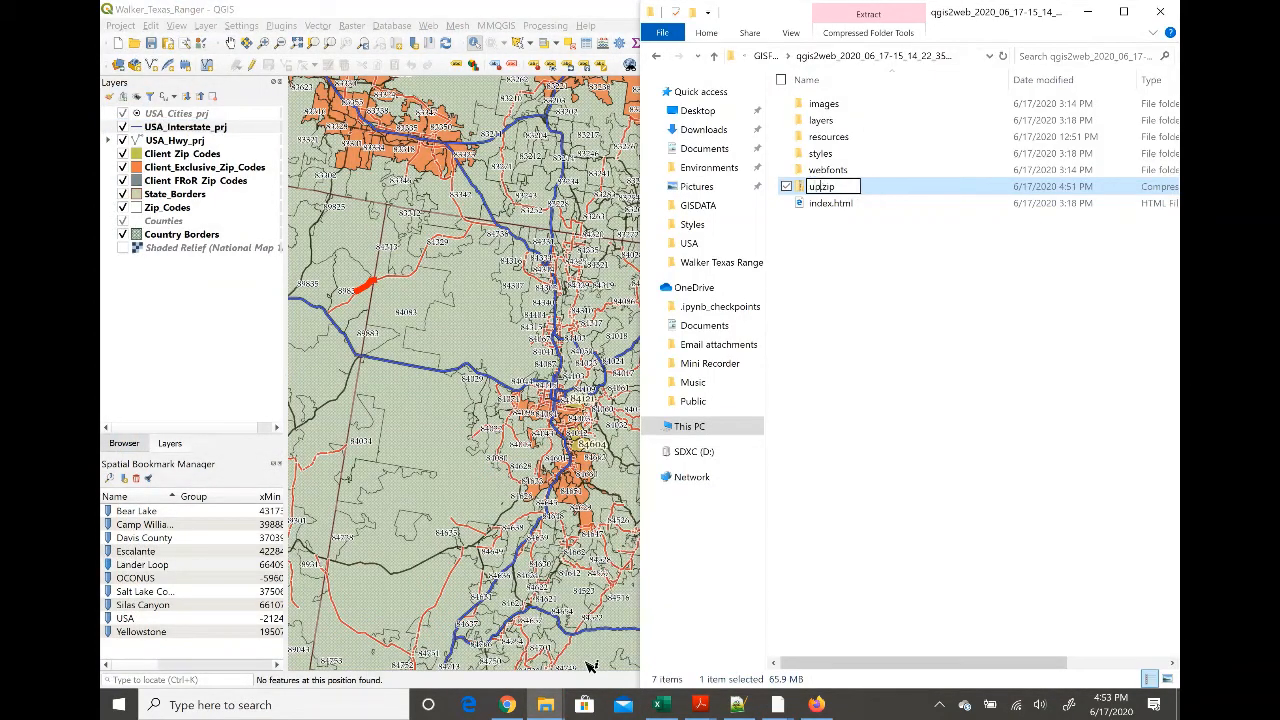
type("load")
key("Return")
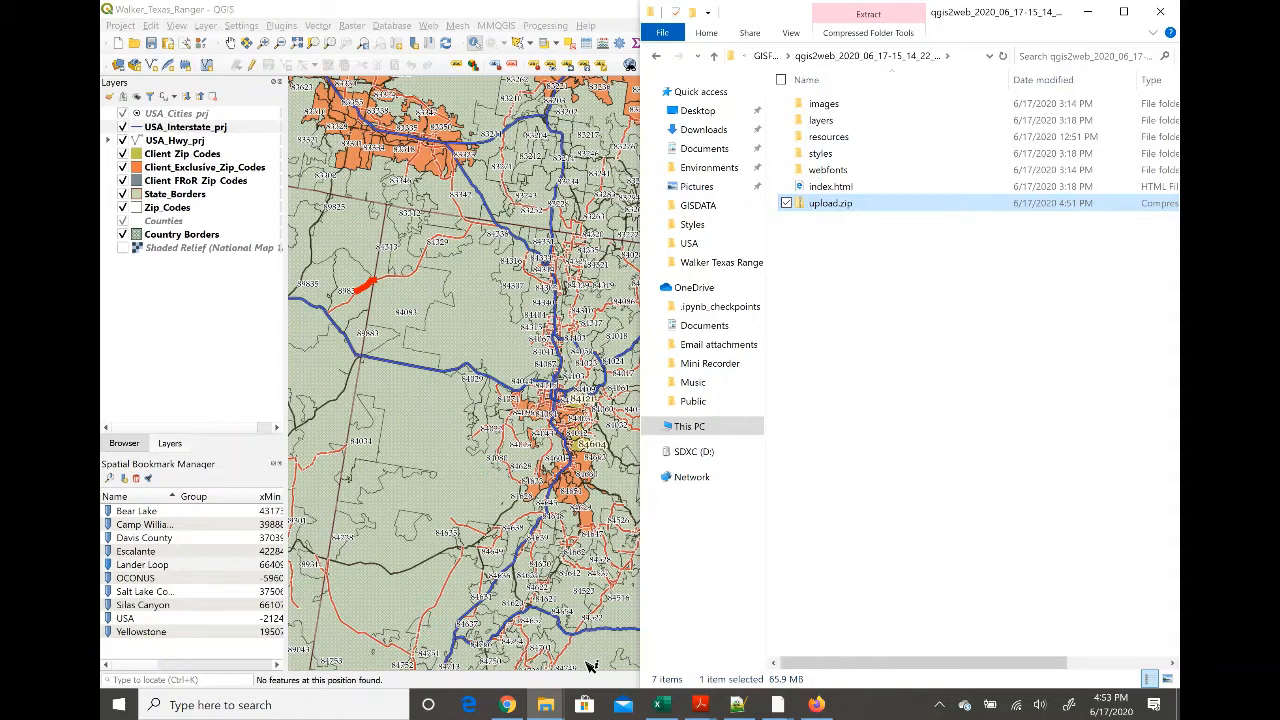
Switch to Chrome and view the wackogeosystems.com hosting dashboard in GoDaddy and the cPanel main page.
left_click(507, 704)
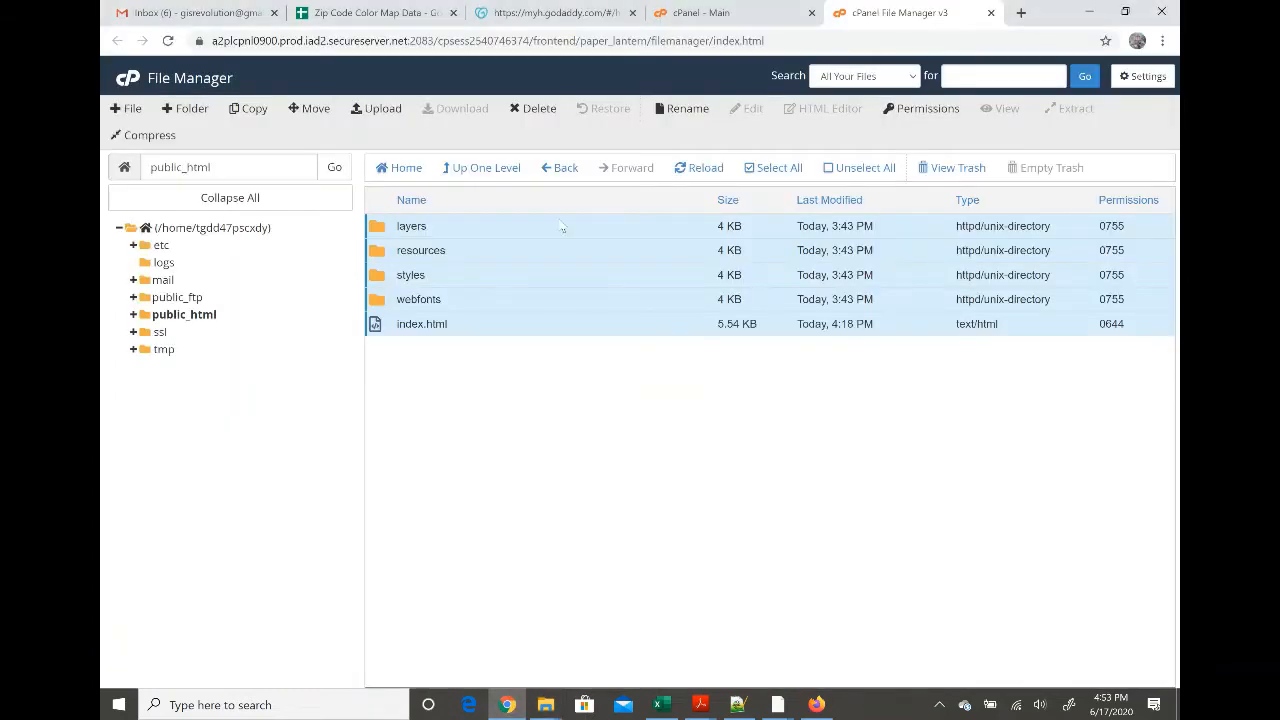
left_click(550, 18)
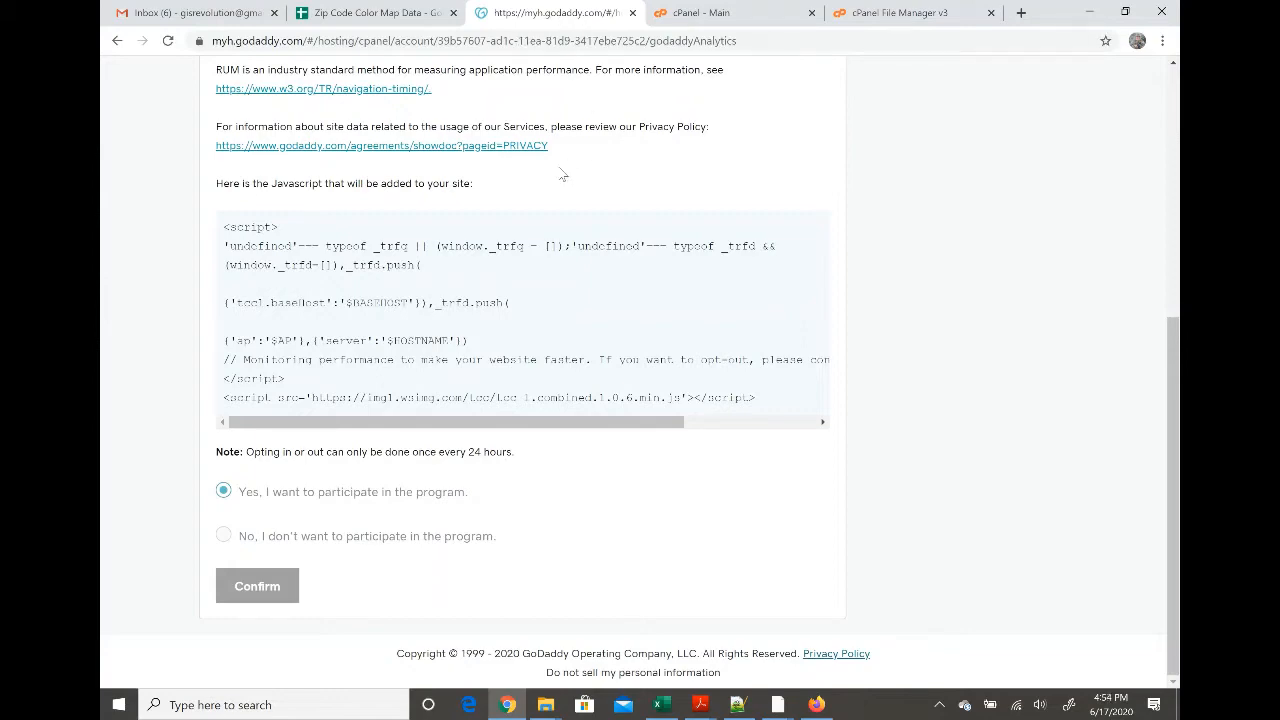
scroll(563, 175, "up", 5)
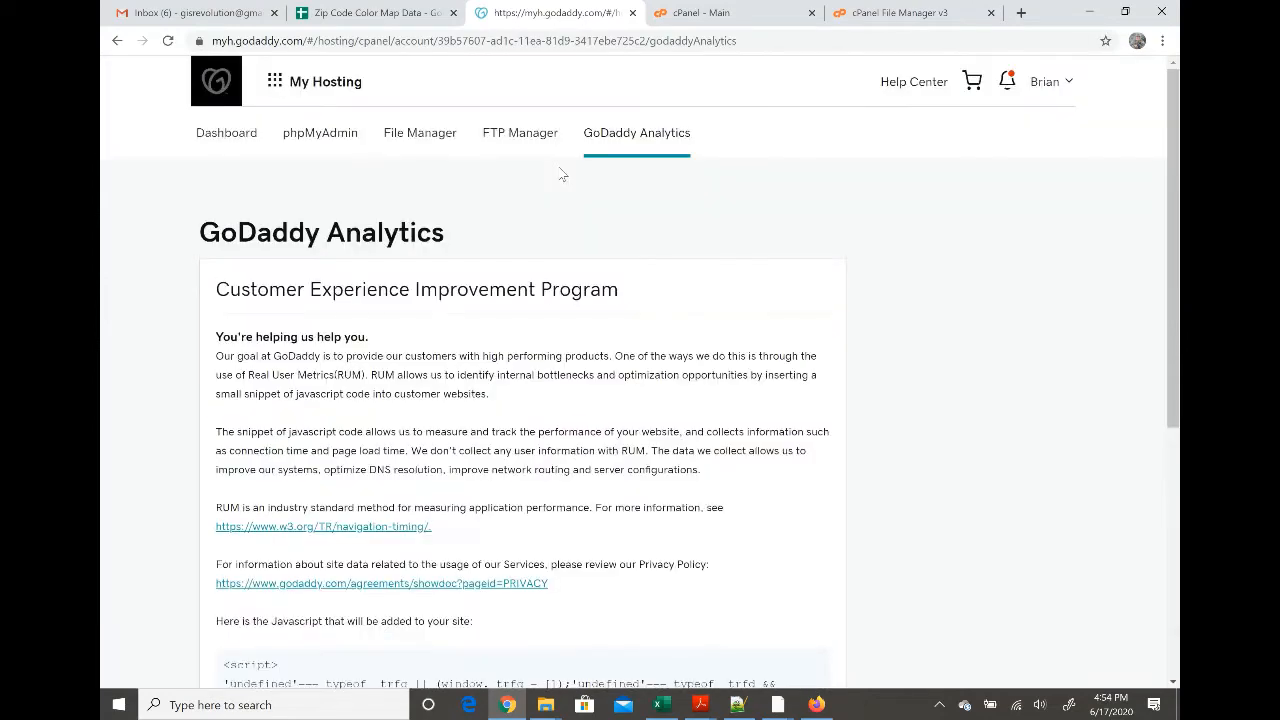
left_click(238, 138)
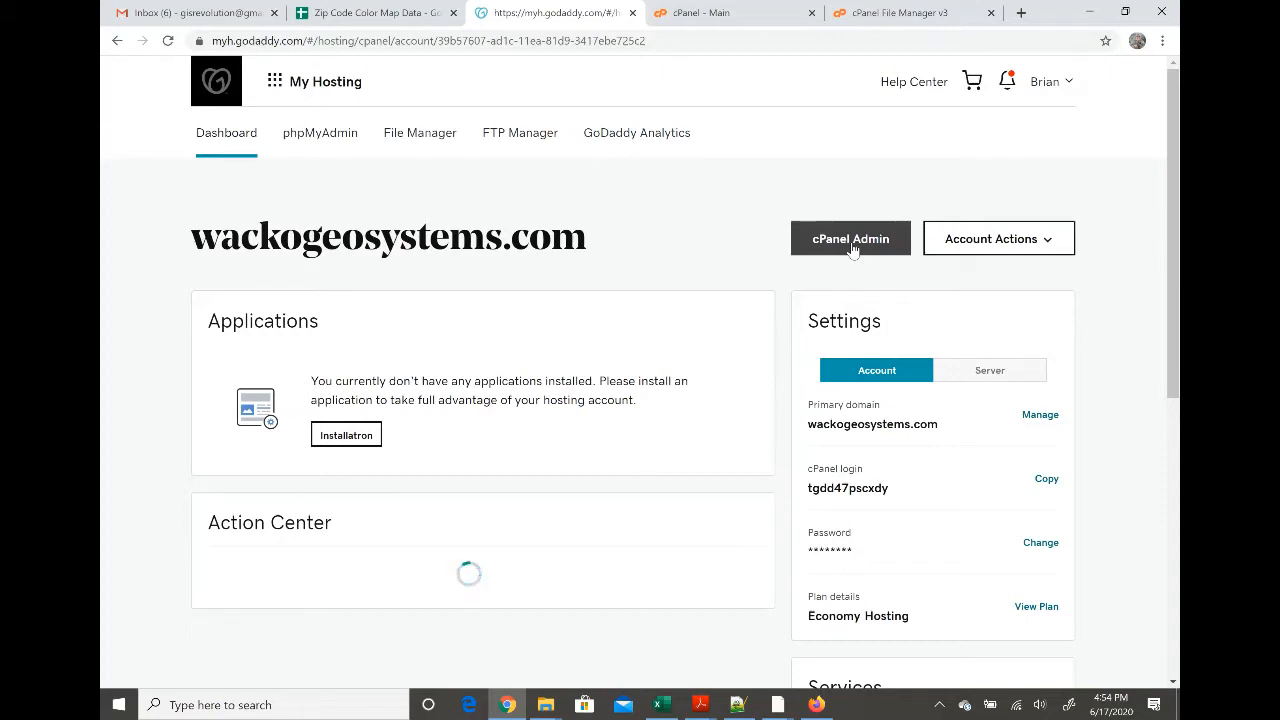
left_click(722, 22)
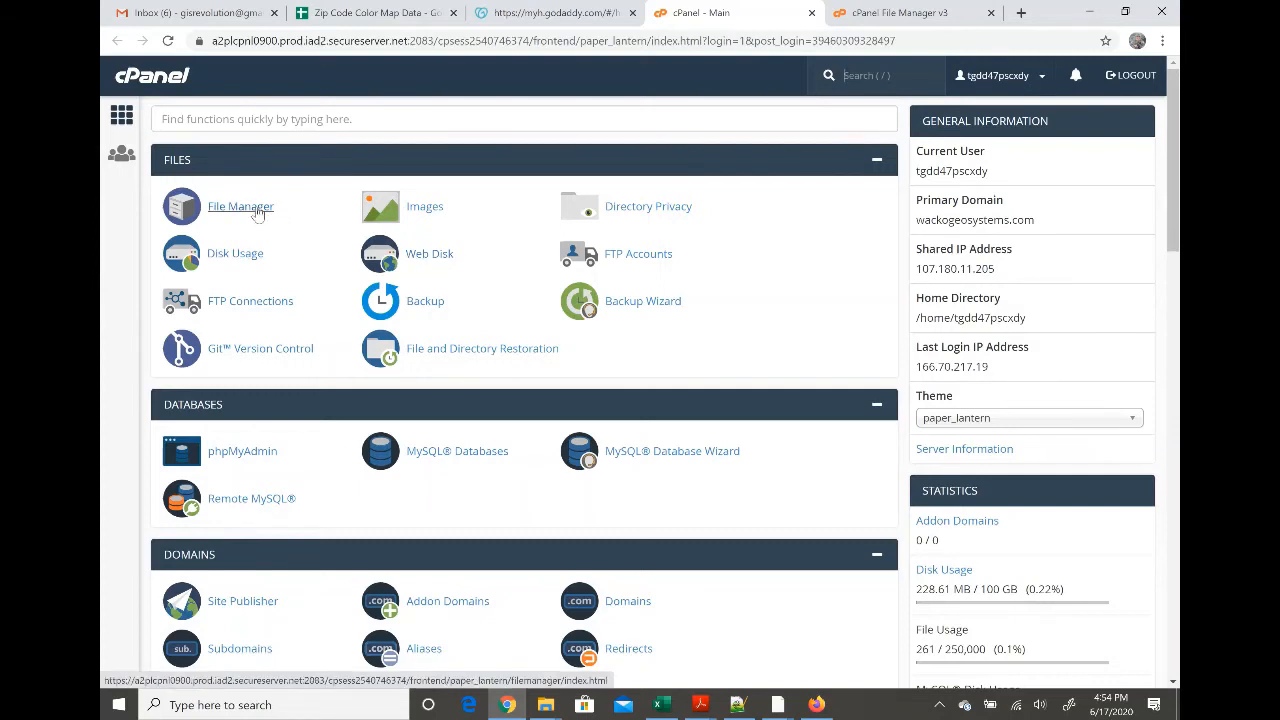
Switch to the cPanel File Manager and open the public_html folder from the home directory.
left_click(880, 14)
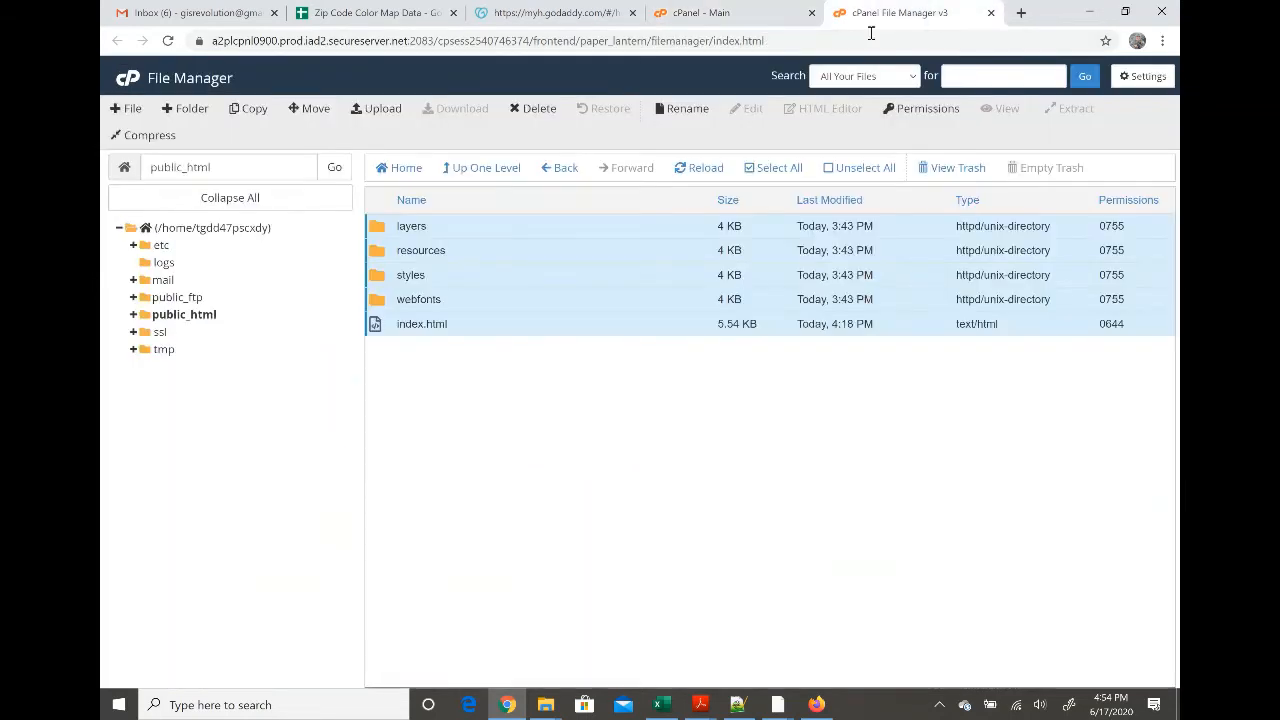
left_click(257, 321)
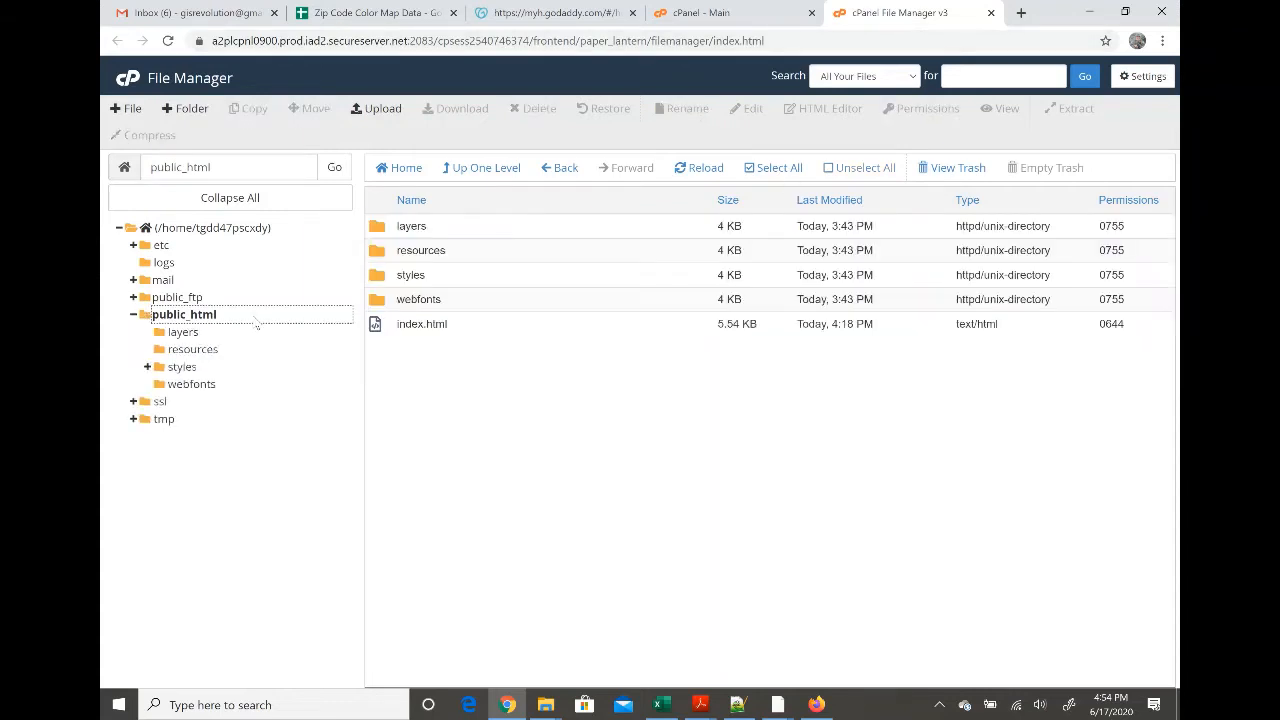
left_click(216, 229)
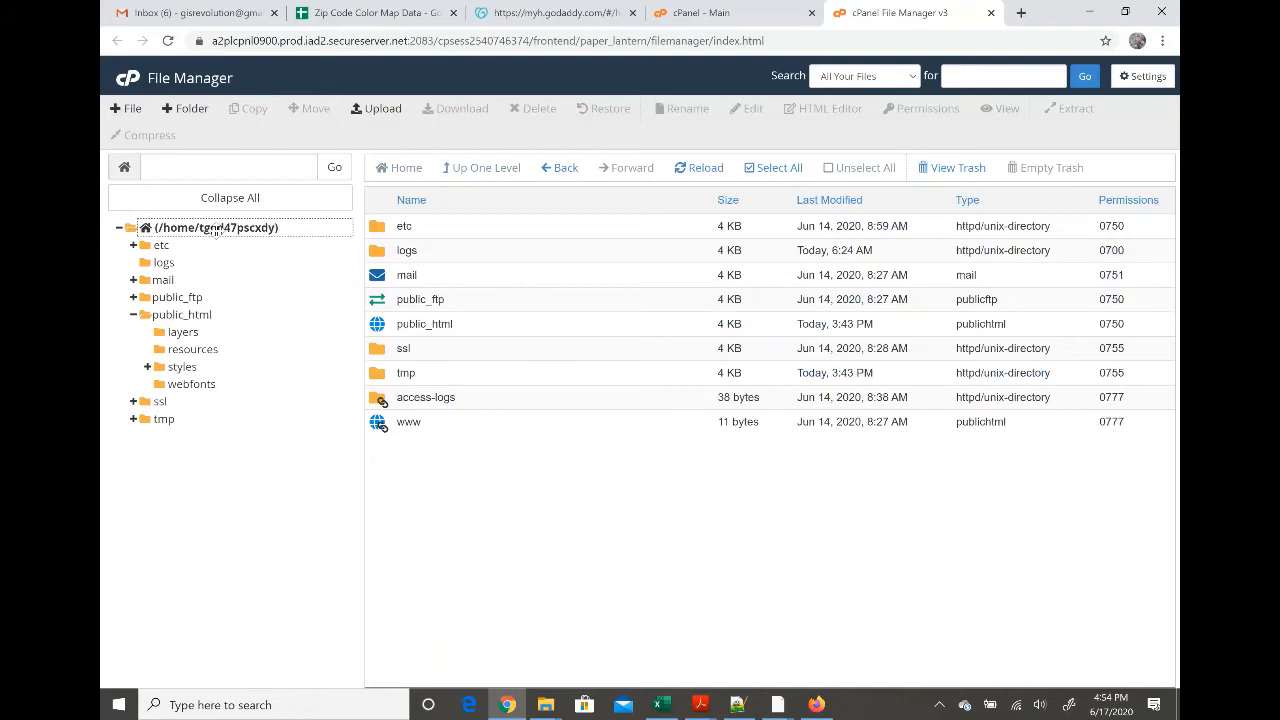
double_click(603, 331)
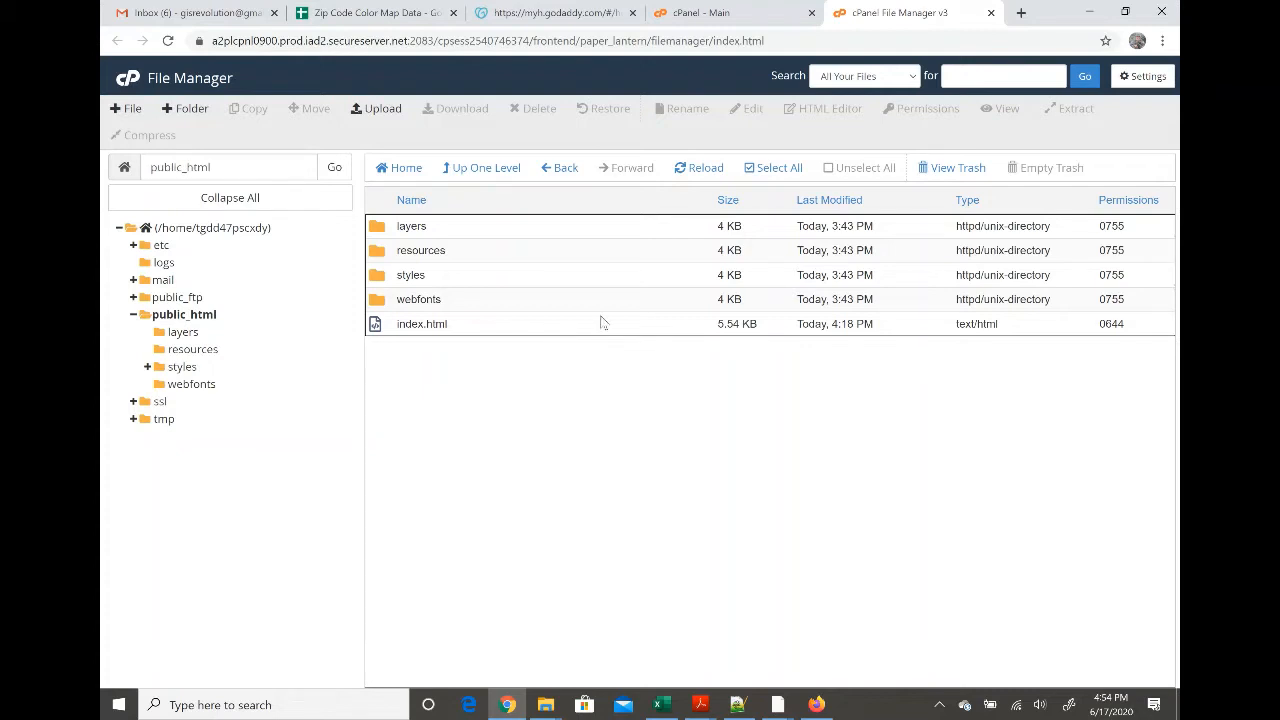
Permanently delete all existing folders and index.html from public_html, skipping the trash.
left_click(774, 171)
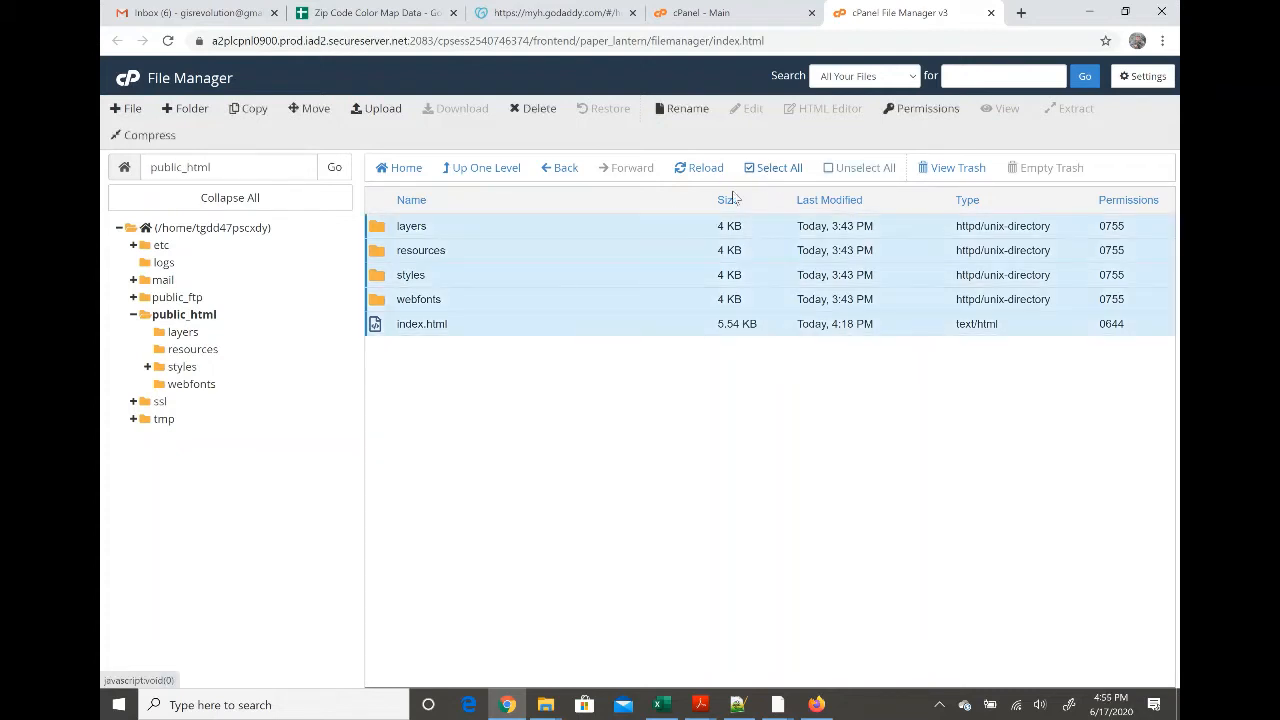
left_click(527, 109)
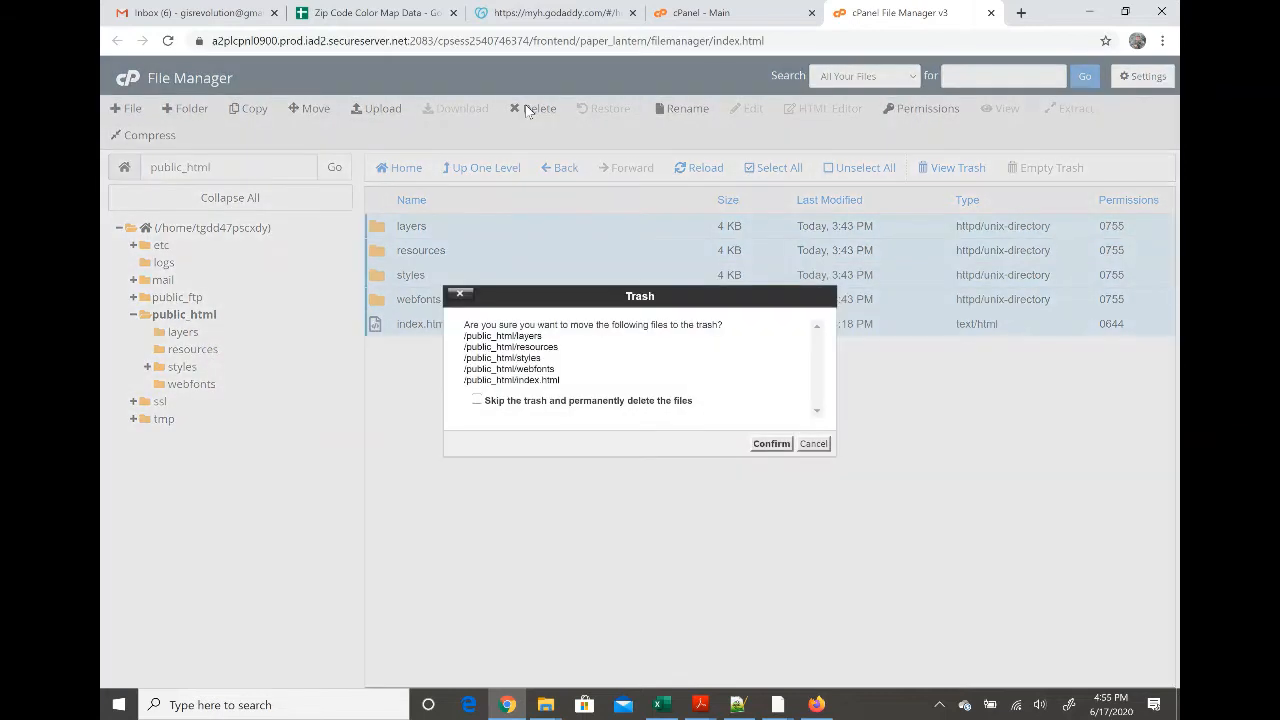
left_click(477, 400)
left_click(771, 444)
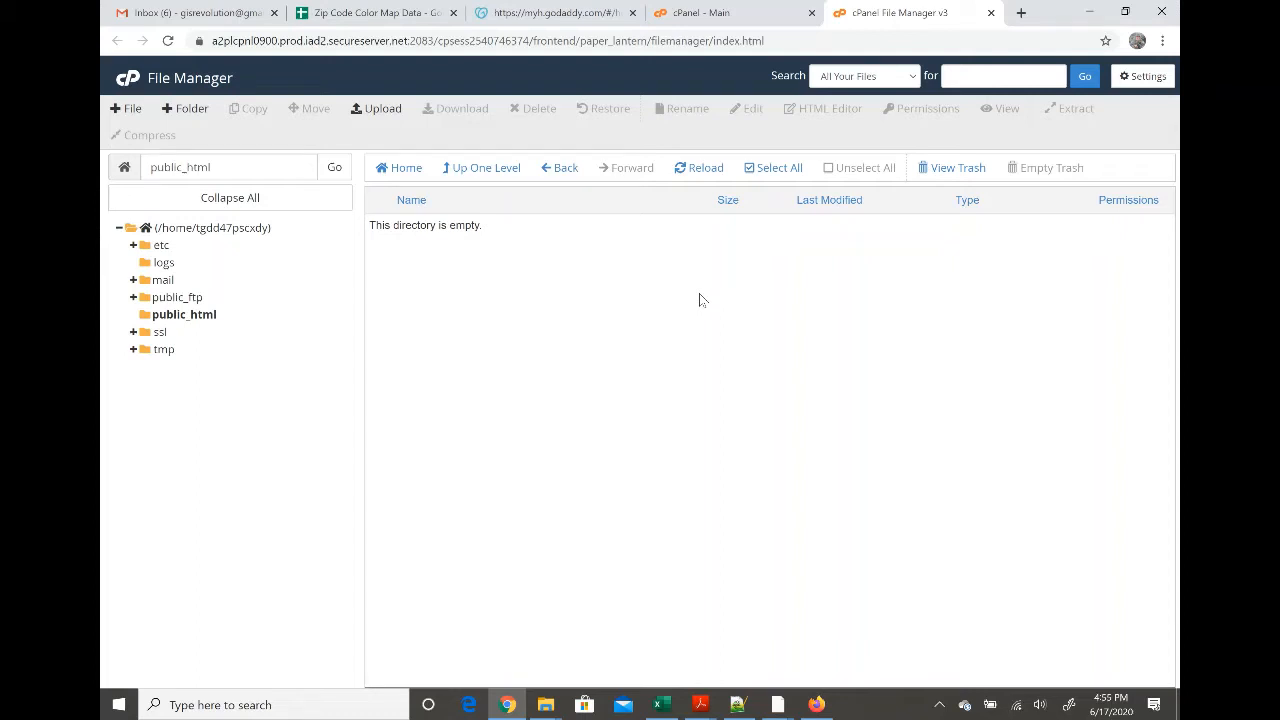
Upload upload.zip from the qgis2web export folder in File Explorer to public_html.
left_click(382, 110)
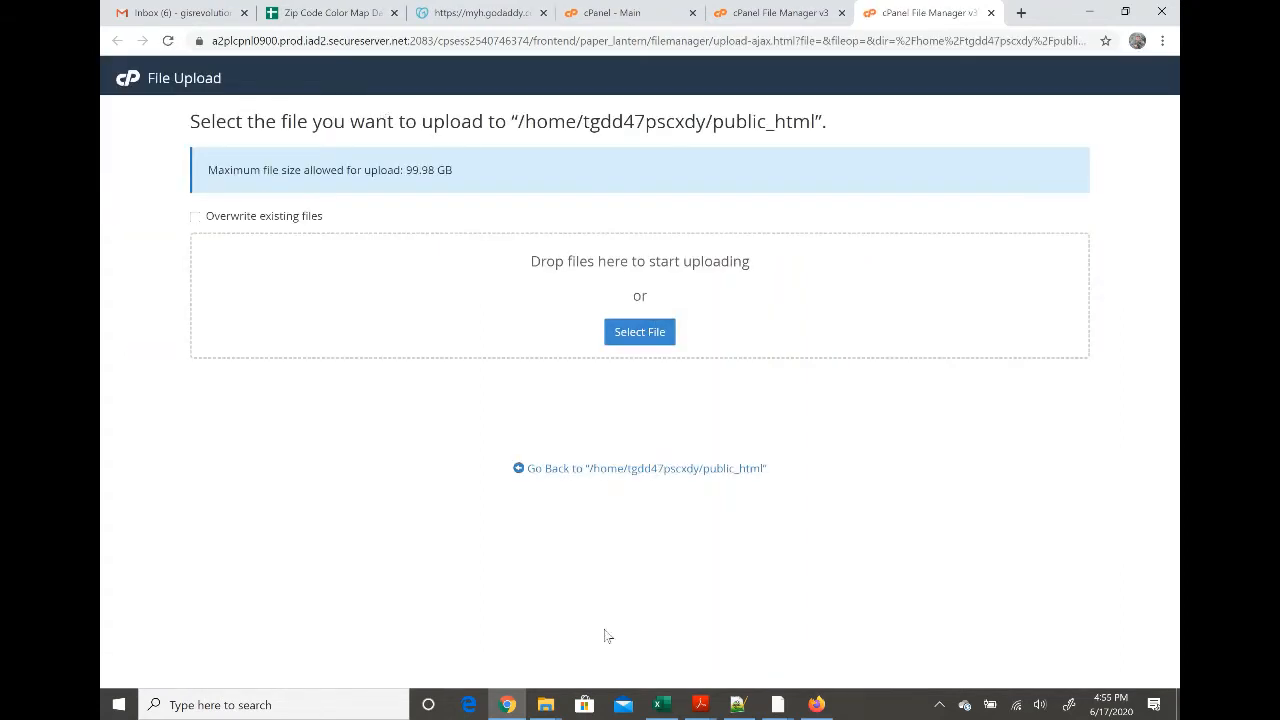
mouse_move(545, 706)
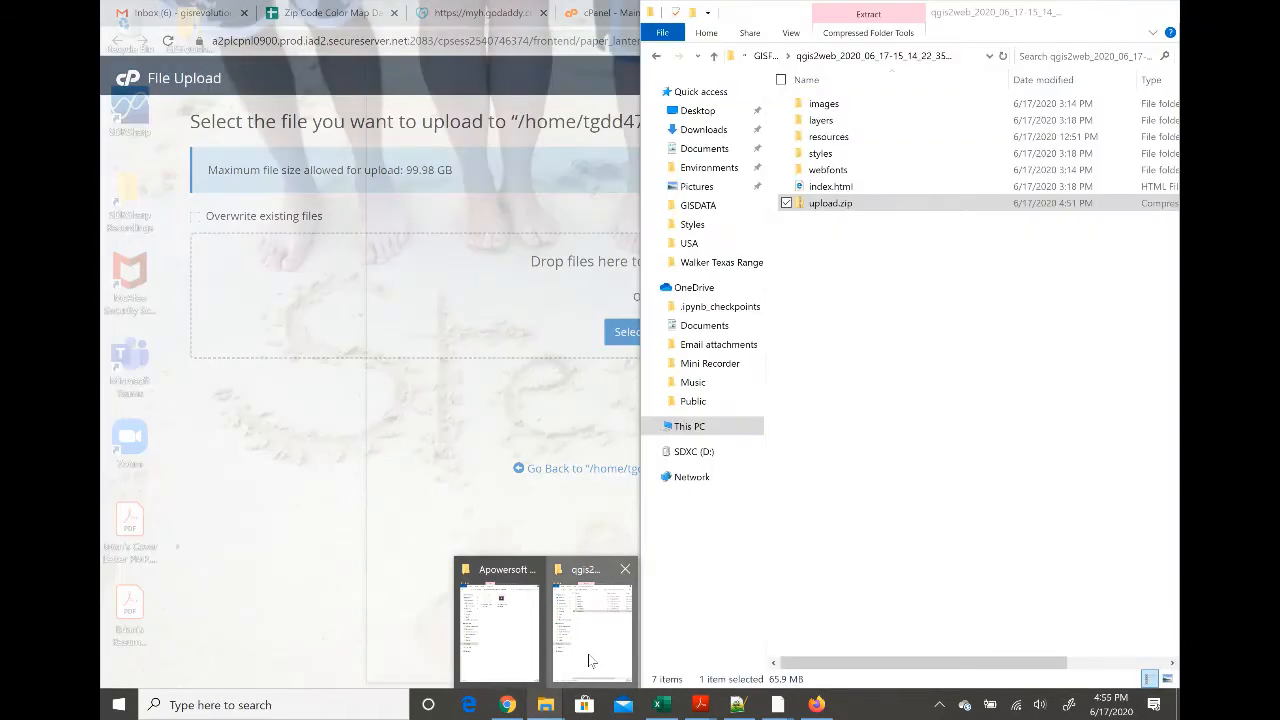
left_click(588, 660)
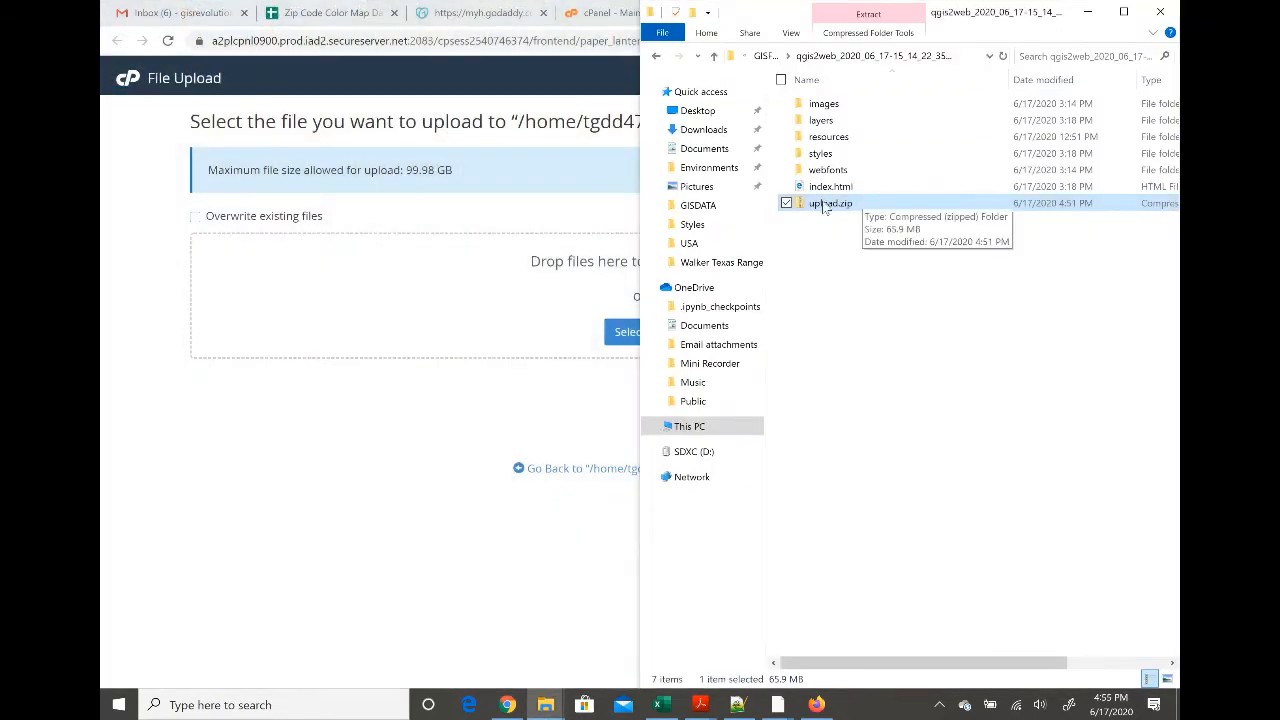
left_click_drag(823, 207, 545, 287)
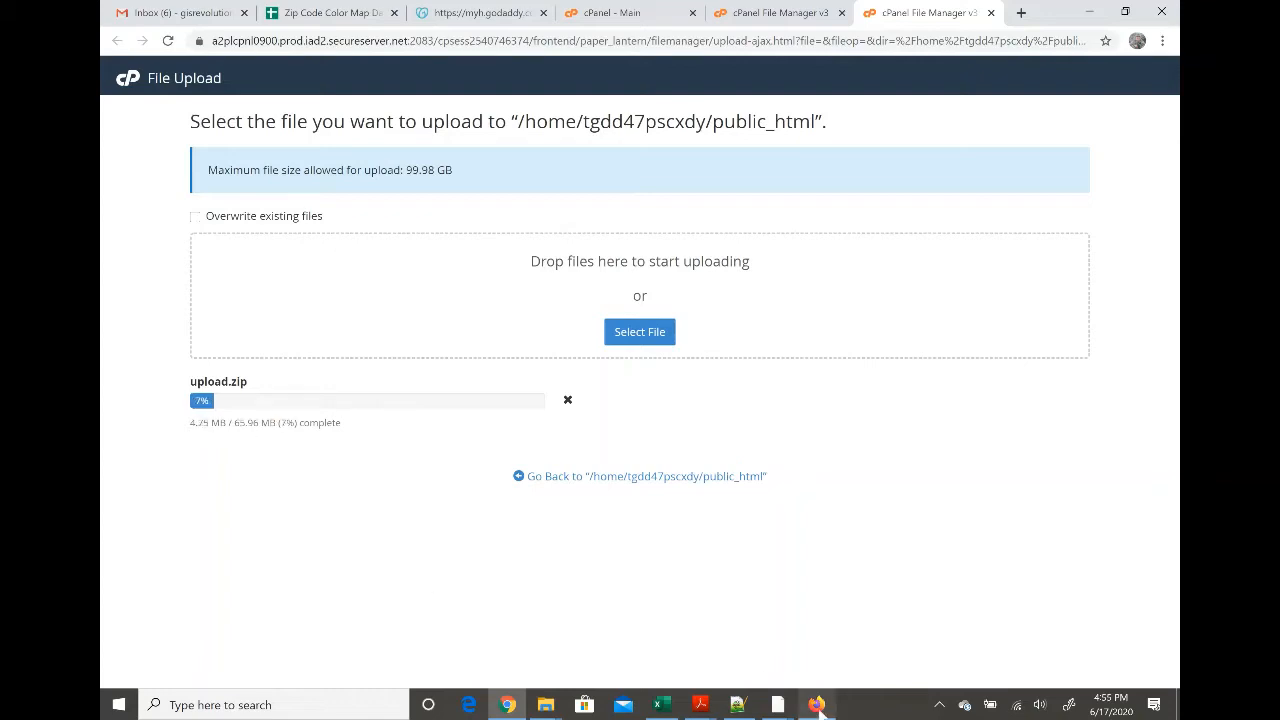
Switch to QGIS and review the qgis2web export's layer selection, appearance options and extent choices.
mouse_move(774, 712)
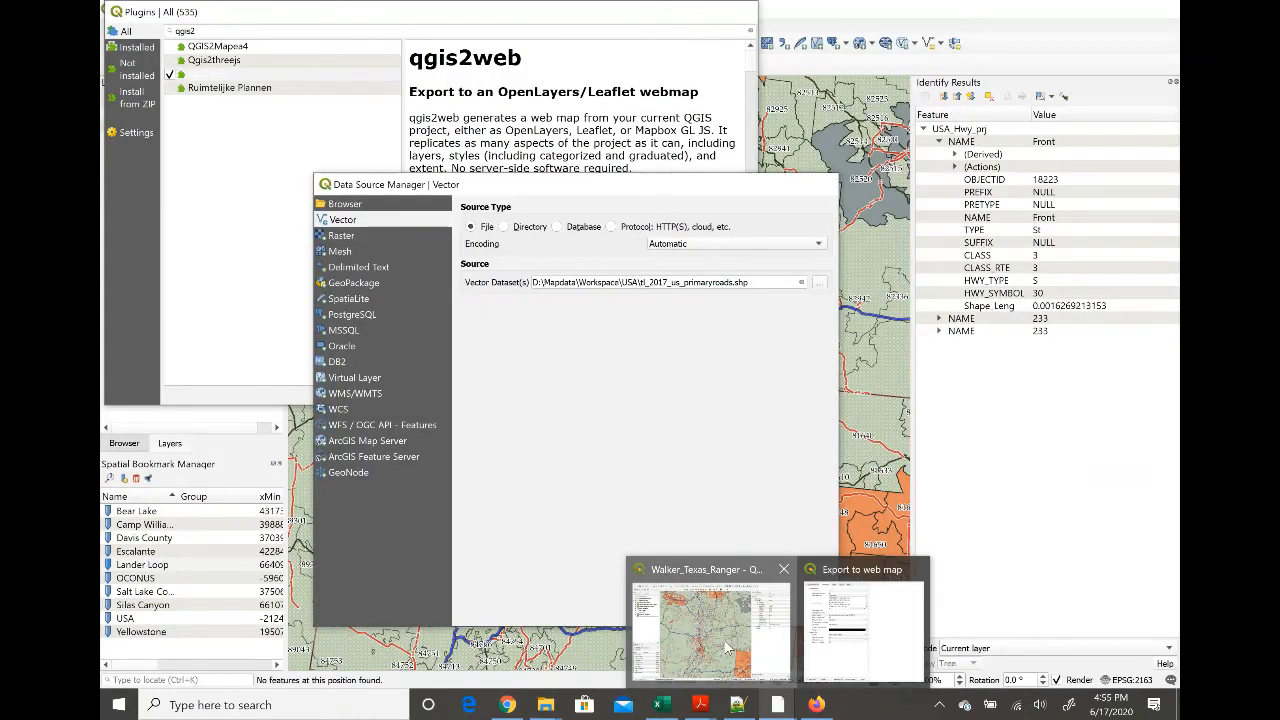
left_click(728, 650)
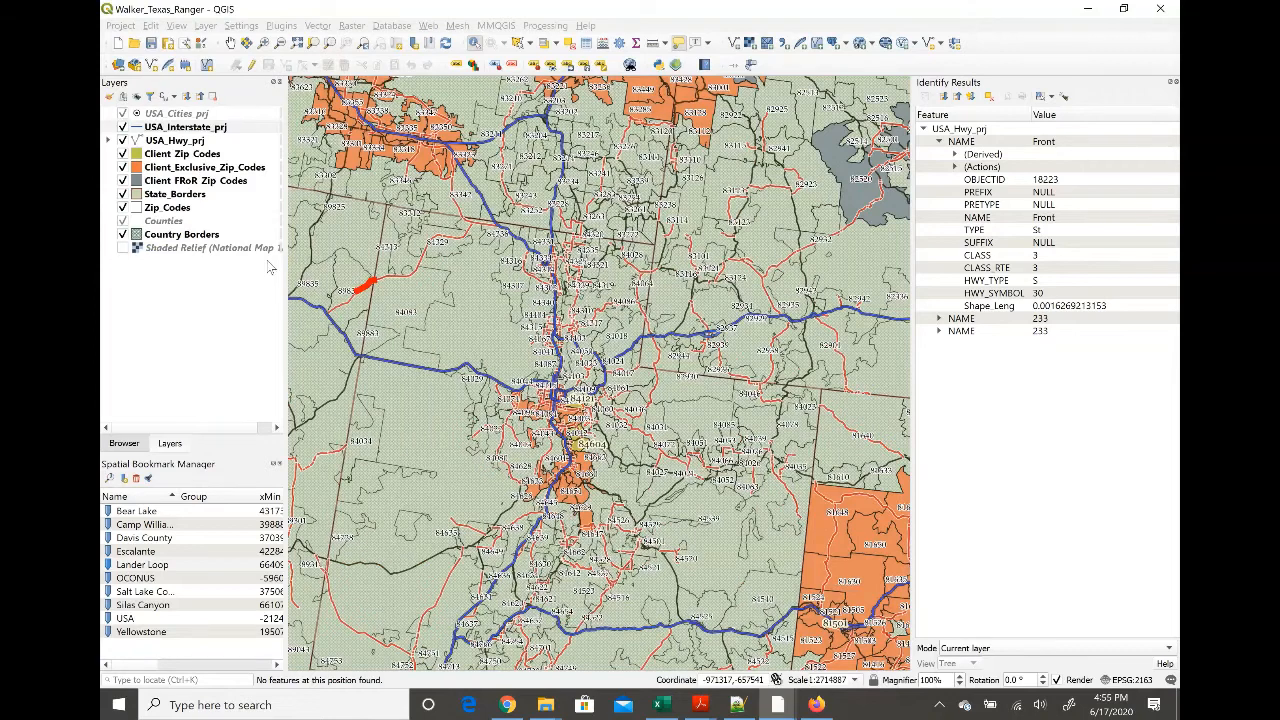
left_click(184, 128)
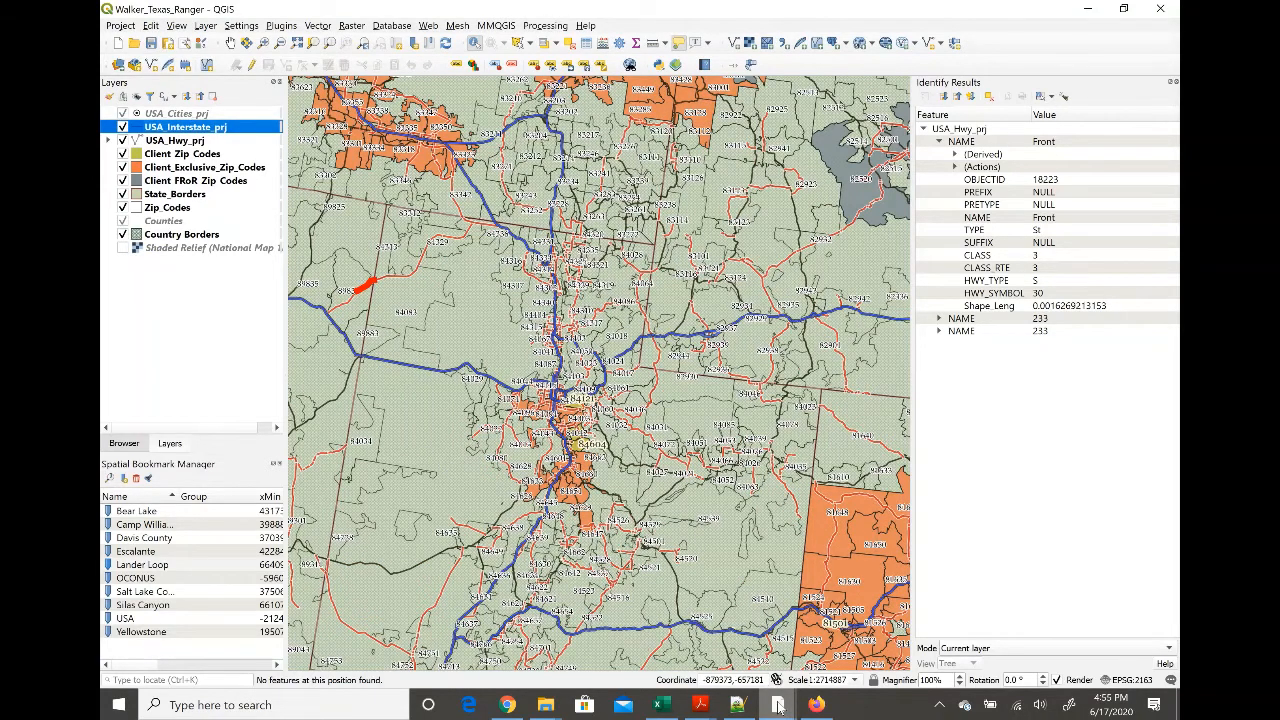
mouse_move(778, 705)
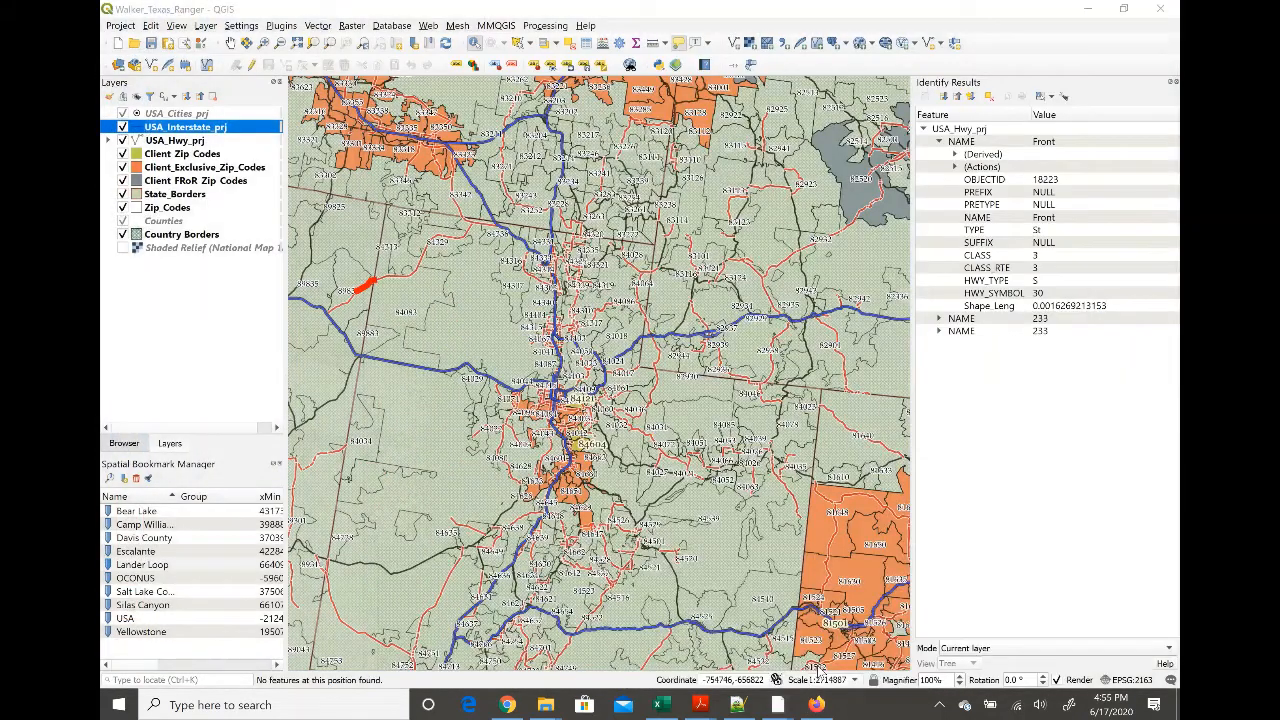
left_click(818, 672)
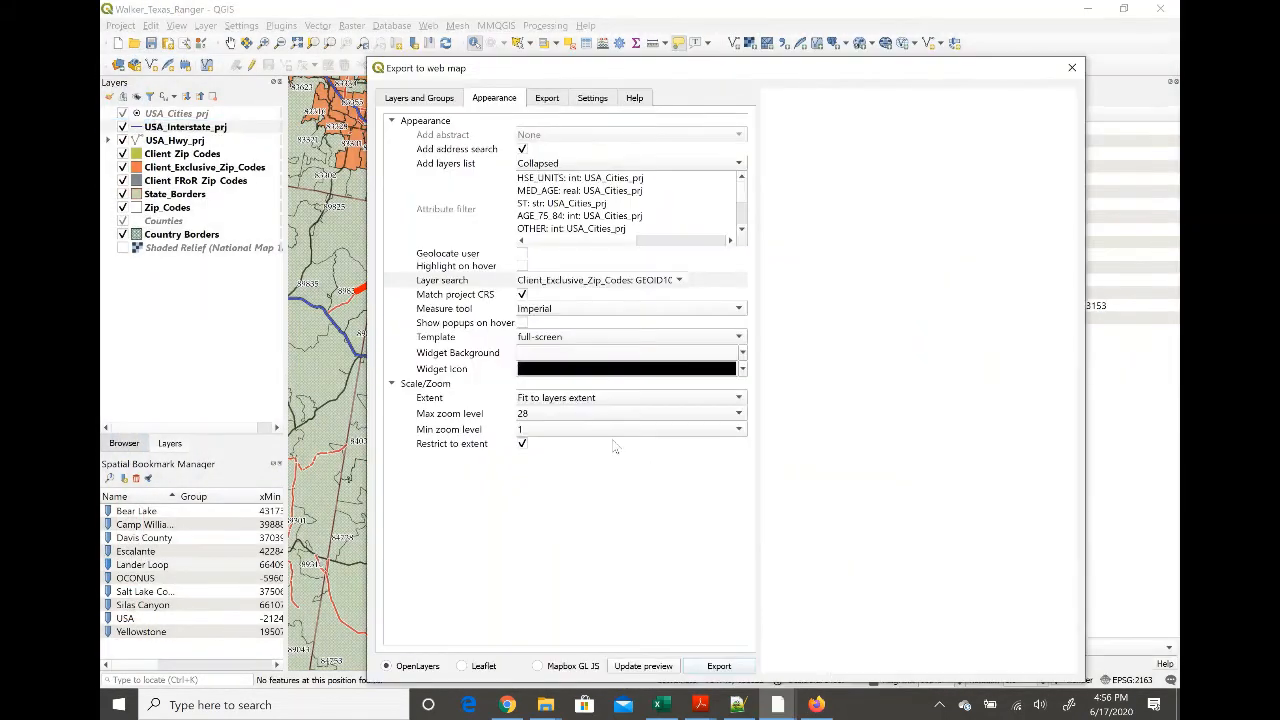
left_click(415, 100)
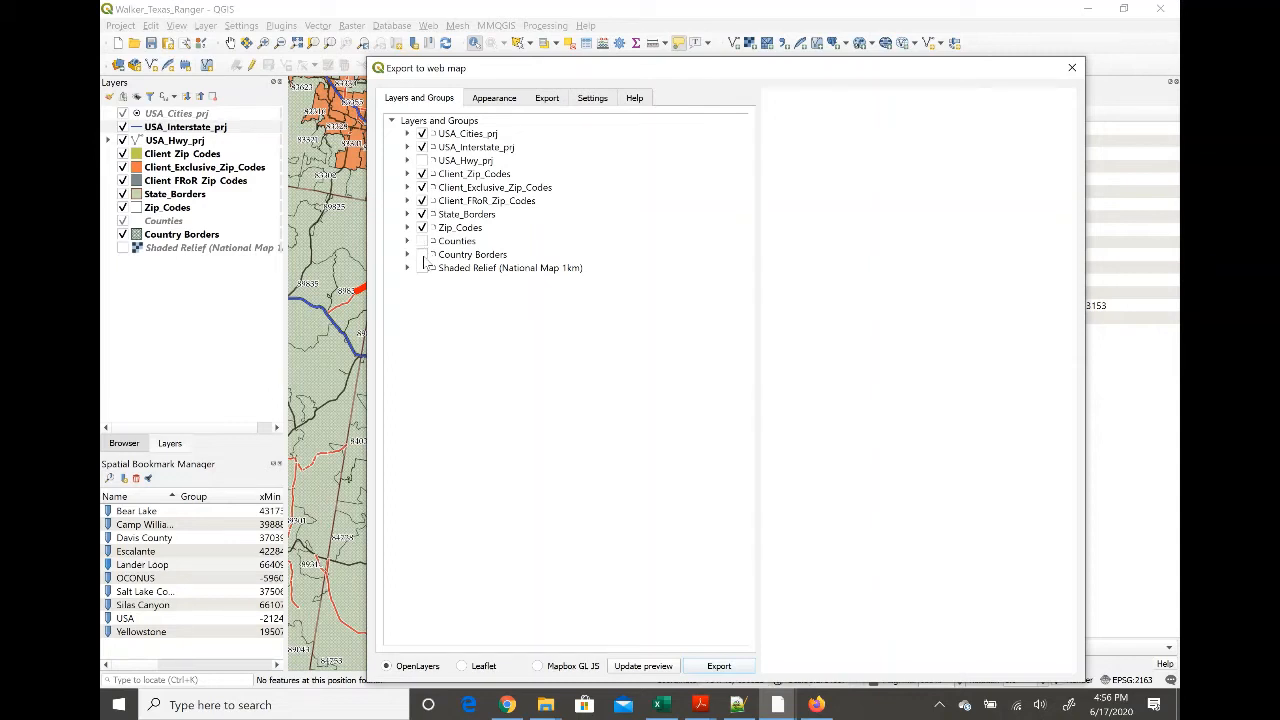
left_click(500, 104)
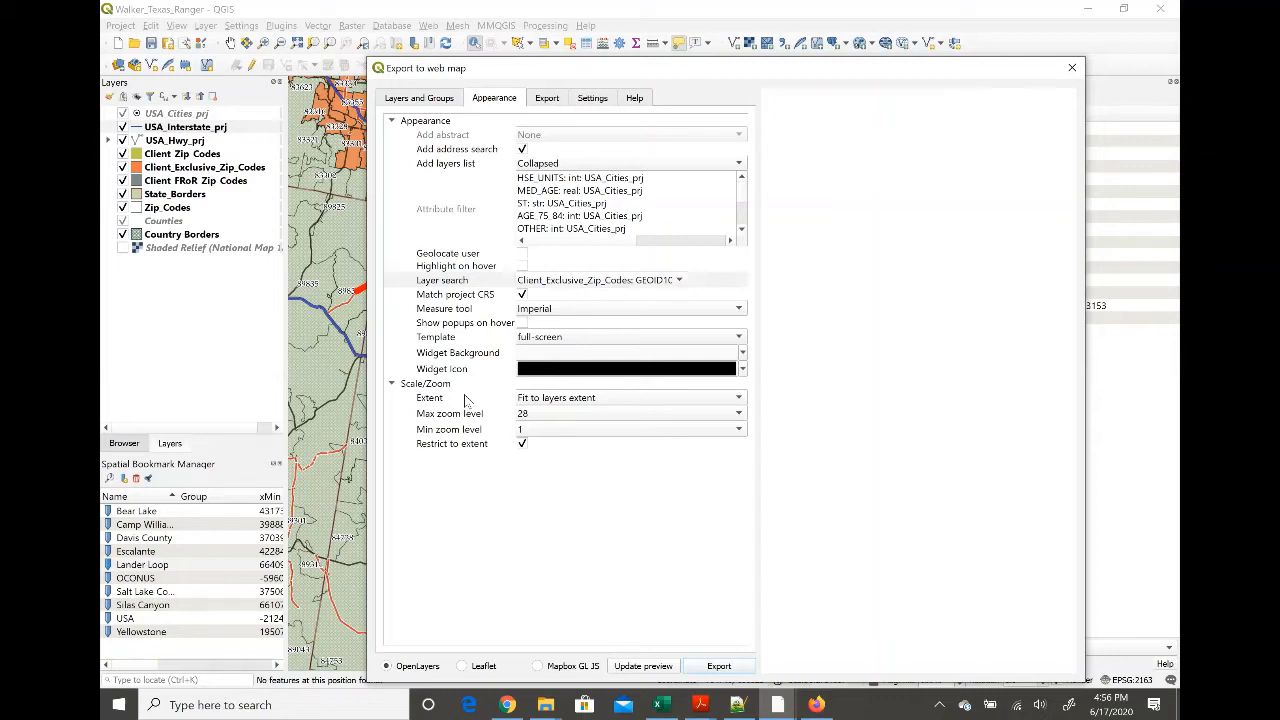
left_click(537, 400)
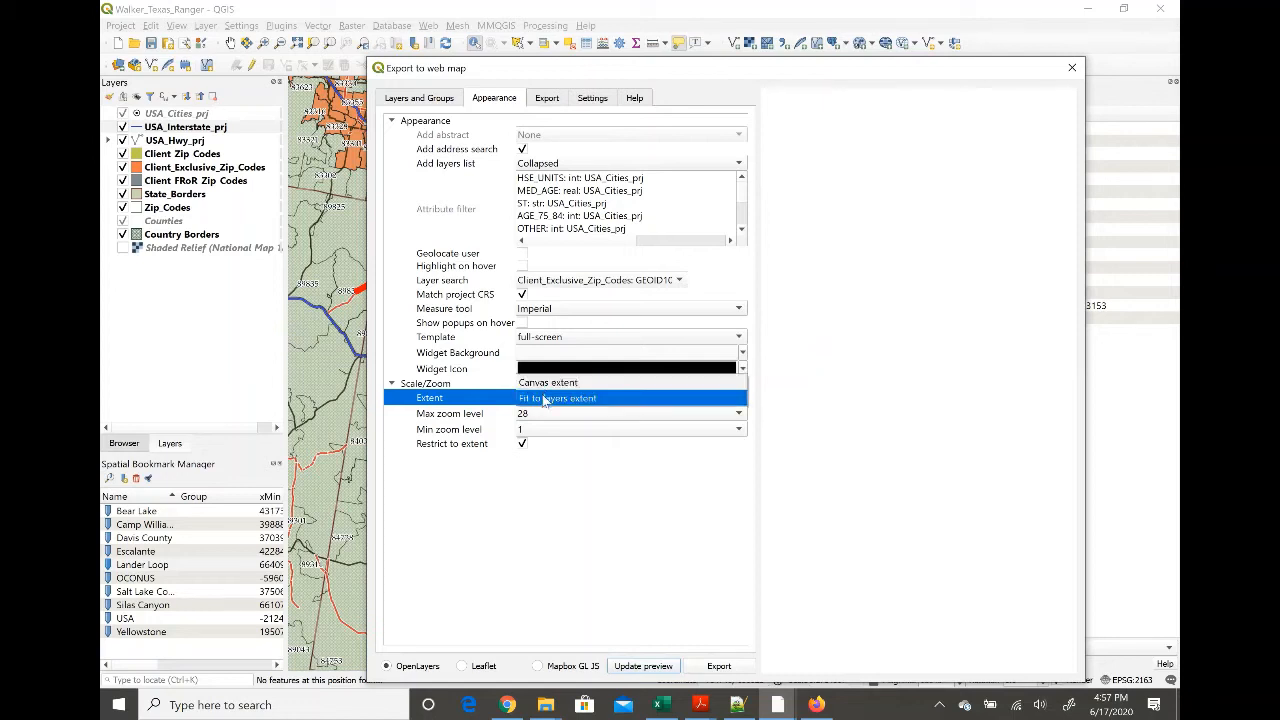
left_click(426, 104)
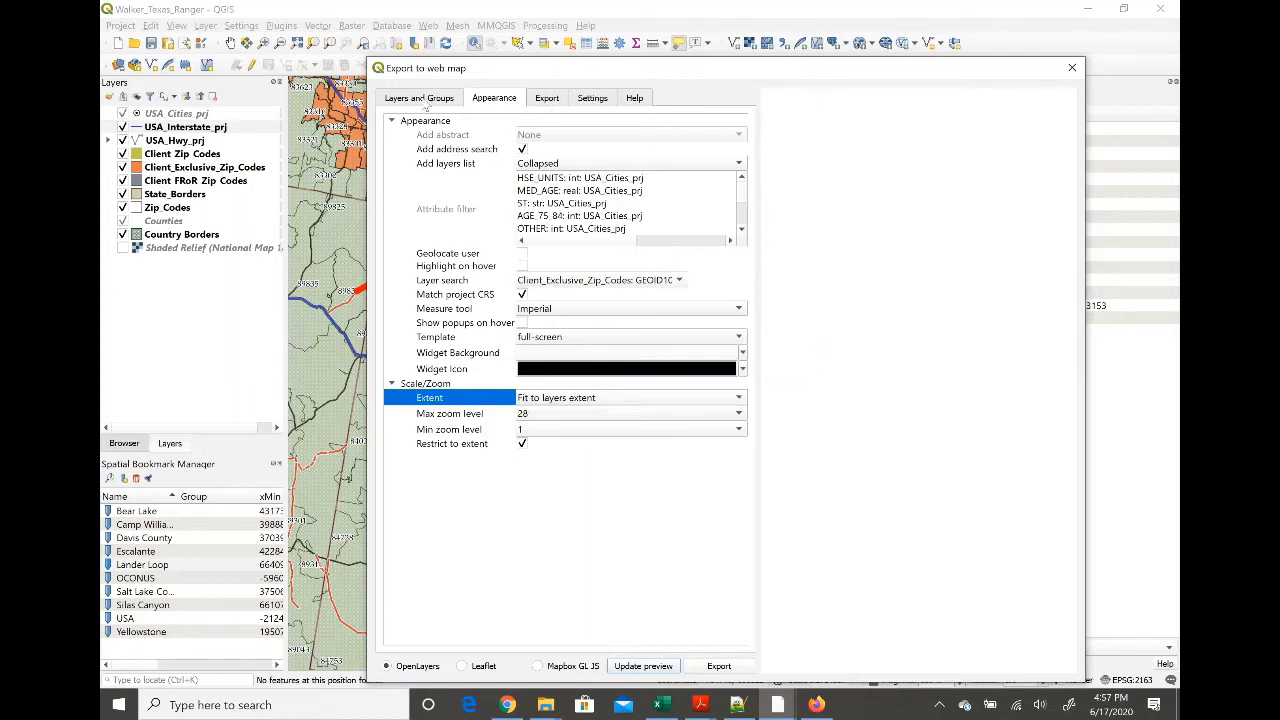
left_click(425, 104)
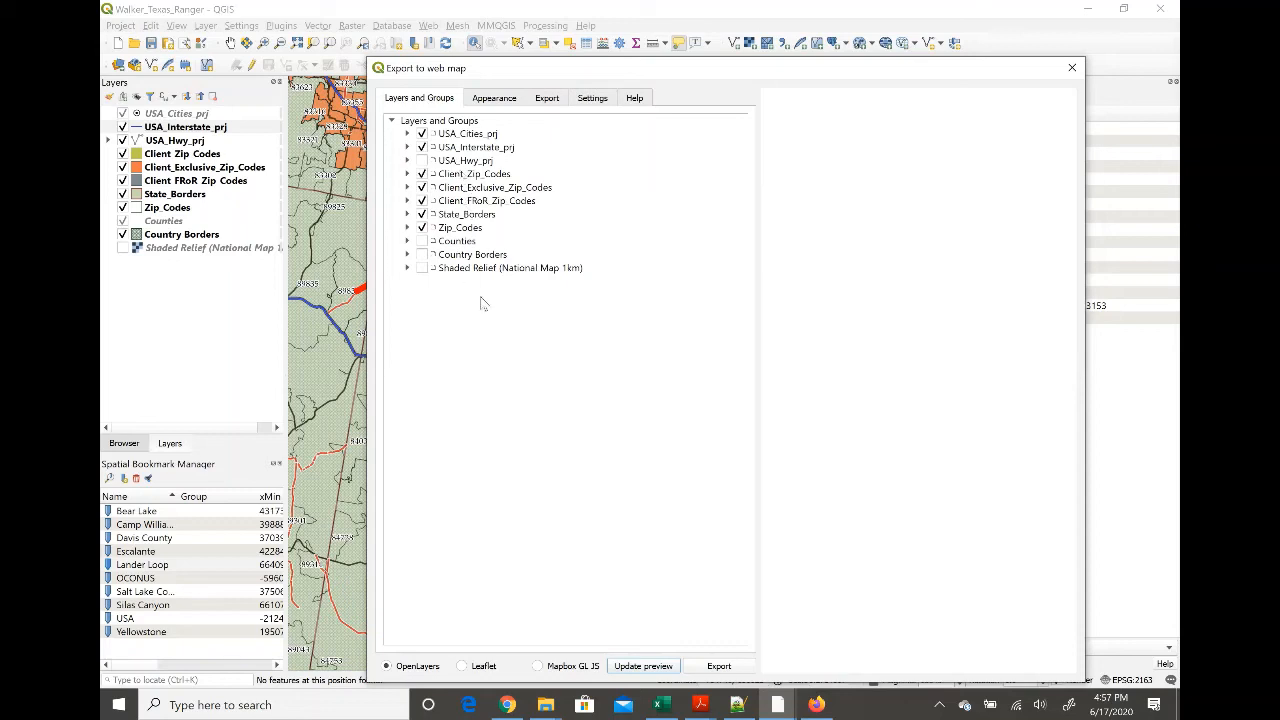
Switch back to Chrome, return to public_html and extract upload.zip into /public_html.
mouse_move(508, 705)
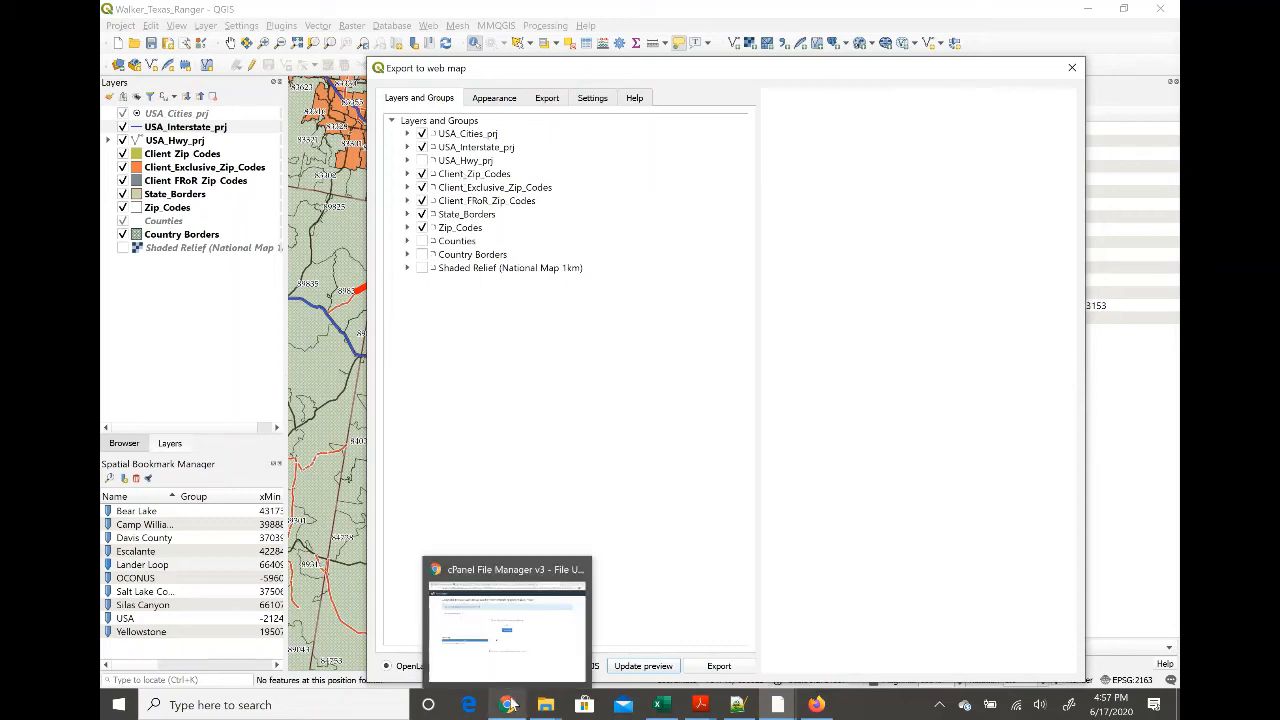
left_click(512, 632)
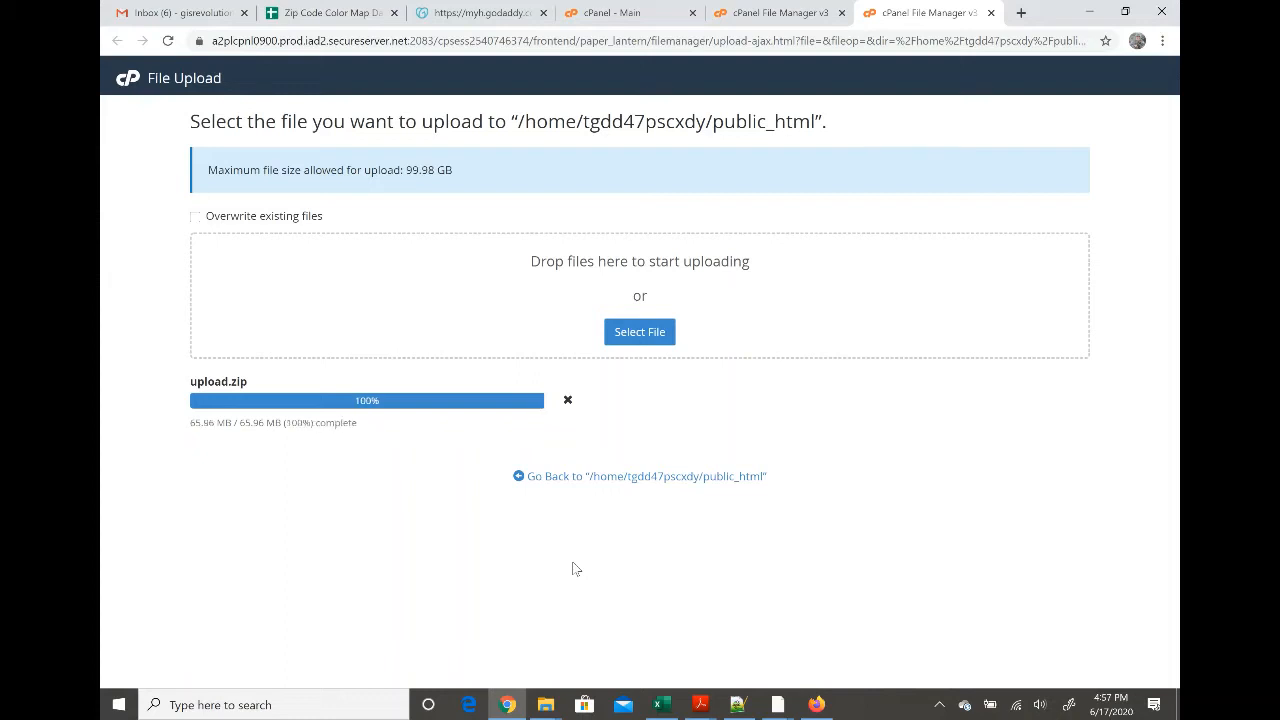
left_click(596, 480)
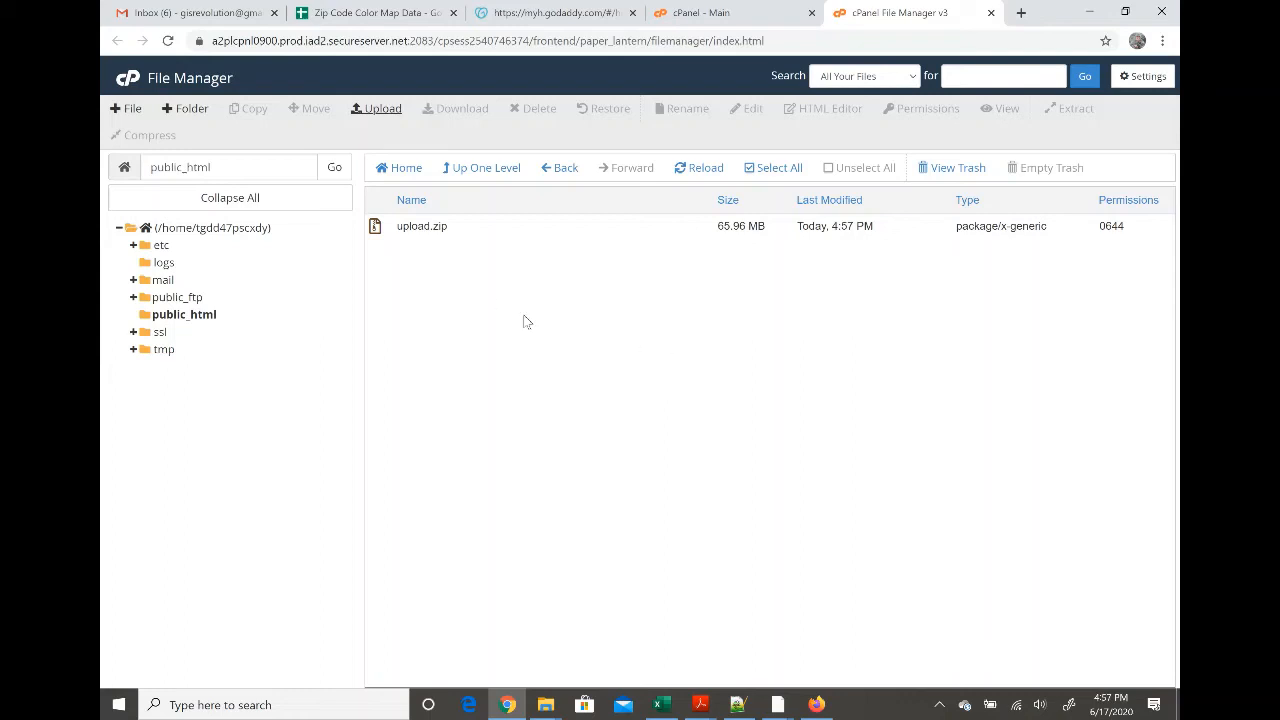
left_click(503, 230)
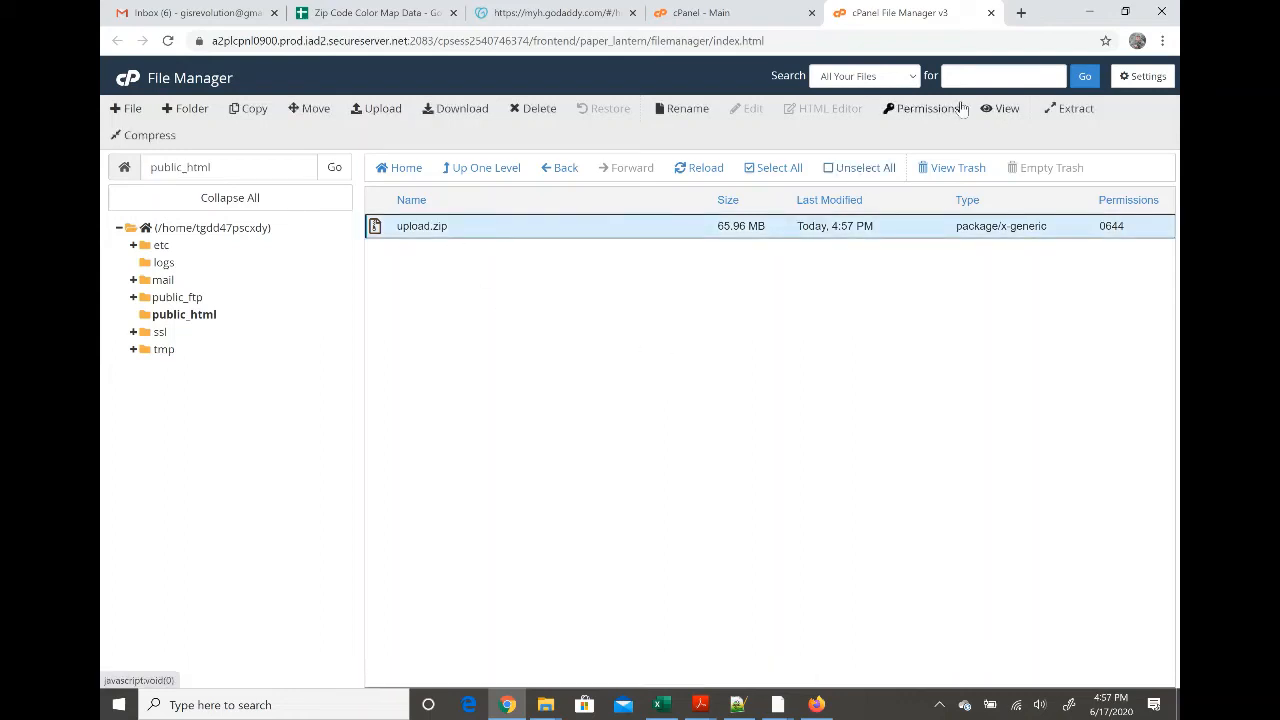
left_click(1066, 110)
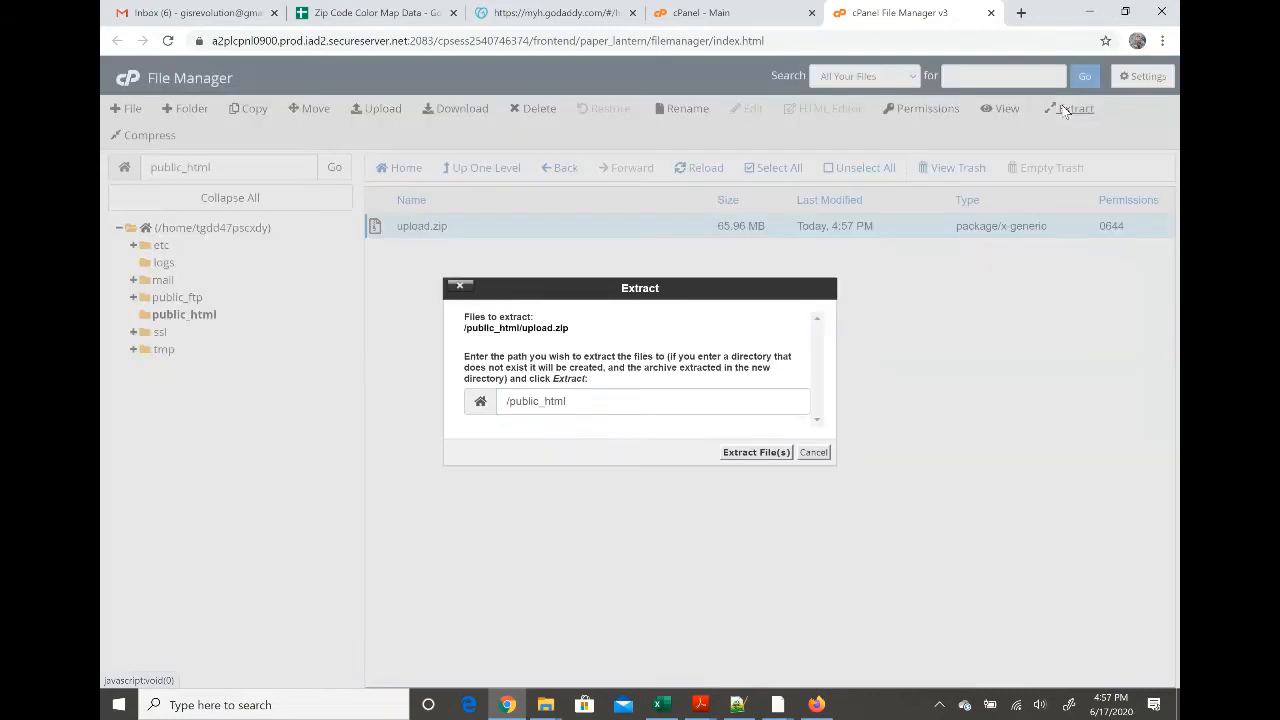
left_click(757, 452)
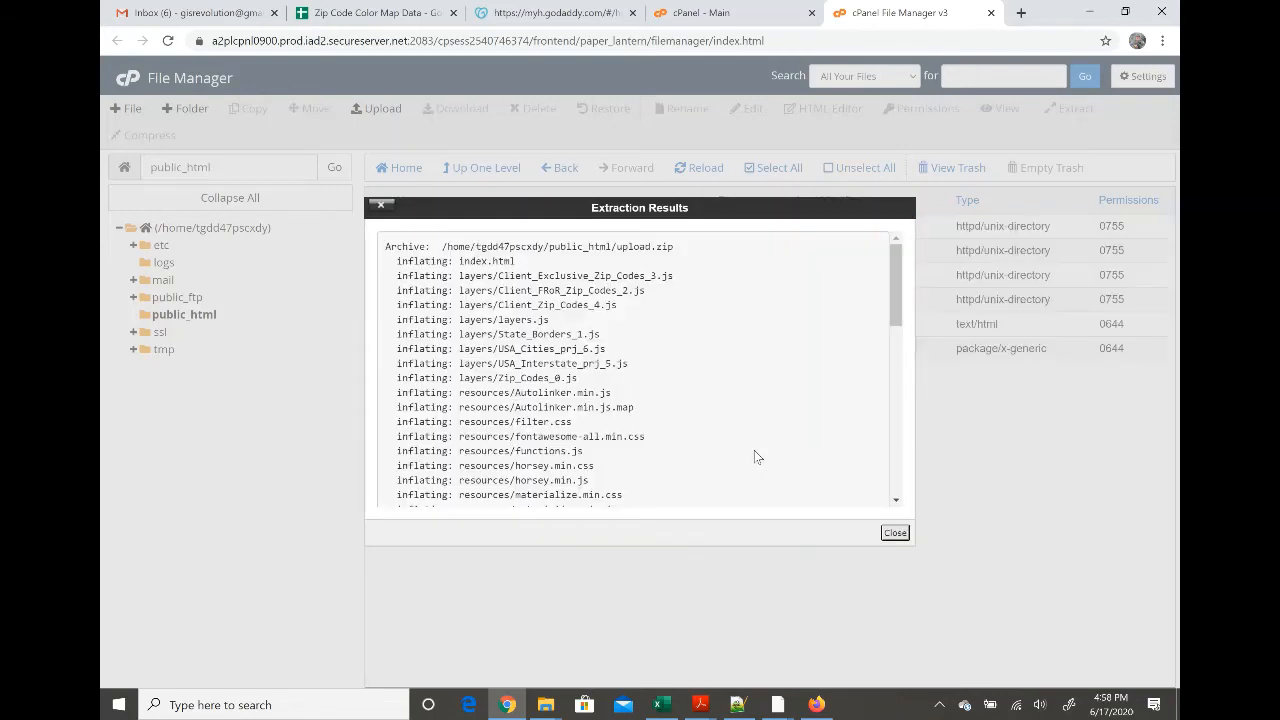
left_click(895, 532)
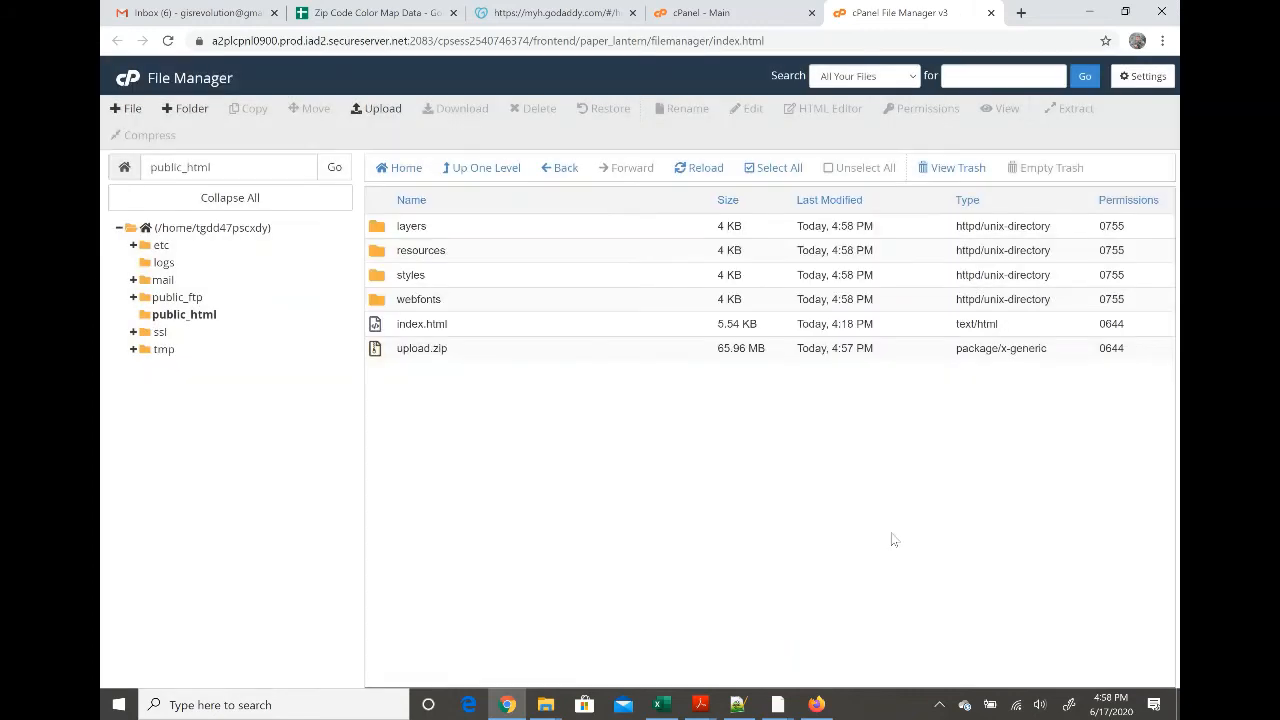
Move upload.zip from public_html to the trash, and reload the File Manager to reopen public_html.
left_click(631, 357)
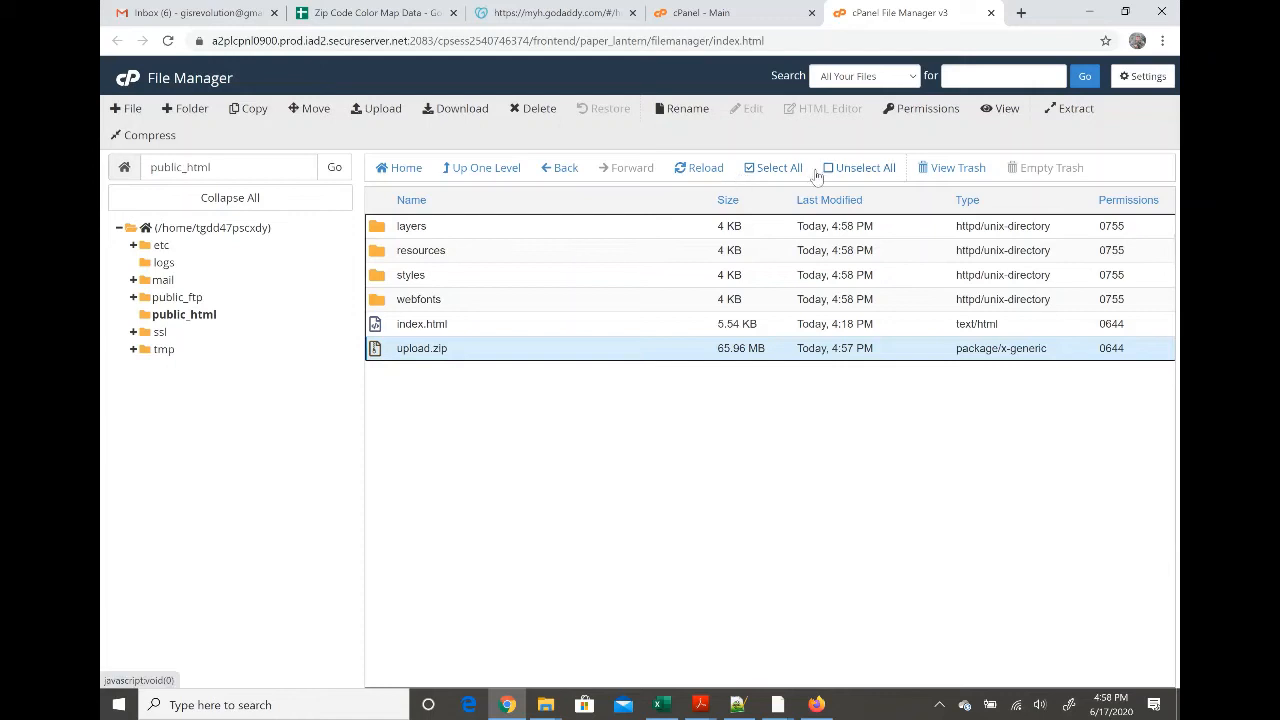
left_click(539, 112)
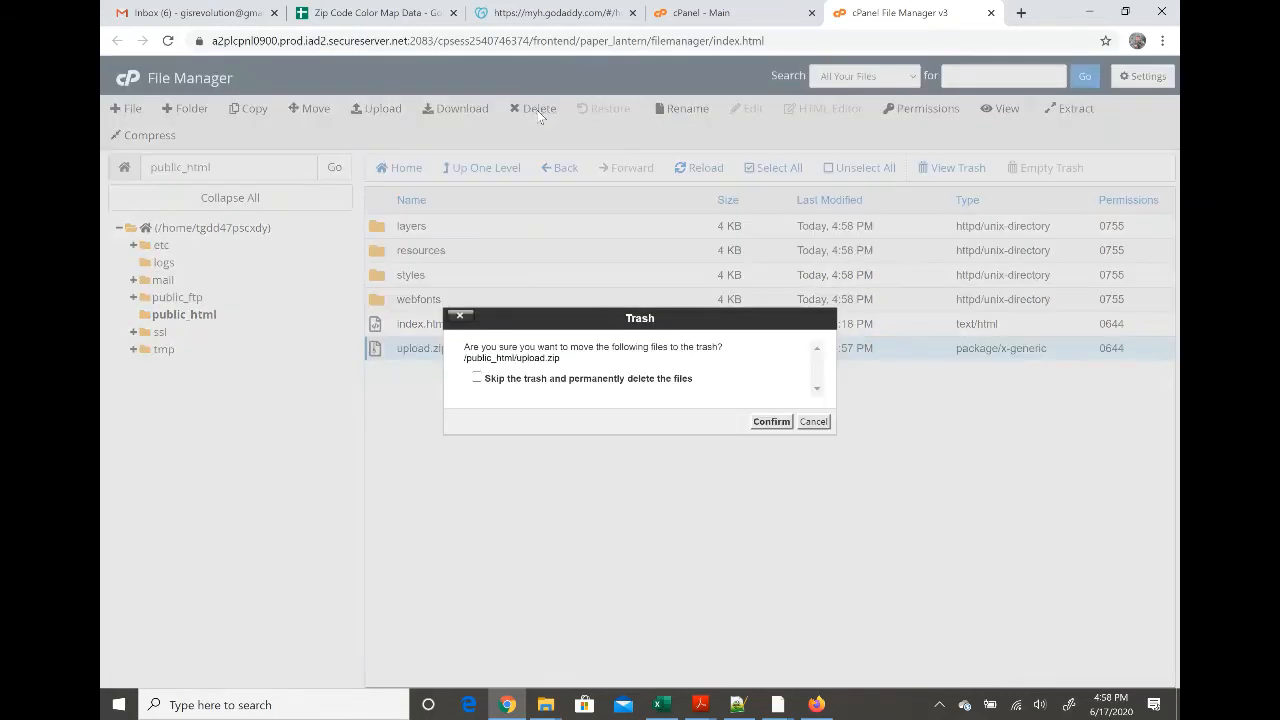
left_click(761, 422)
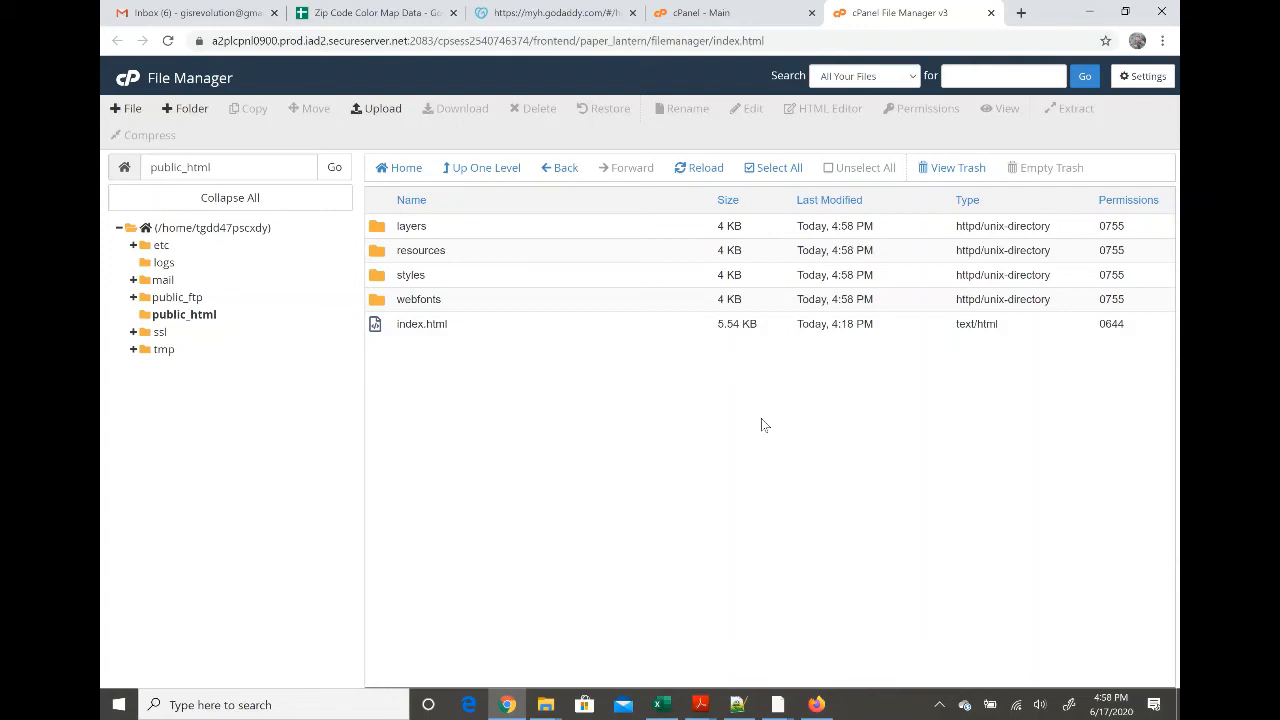
left_click(168, 41)
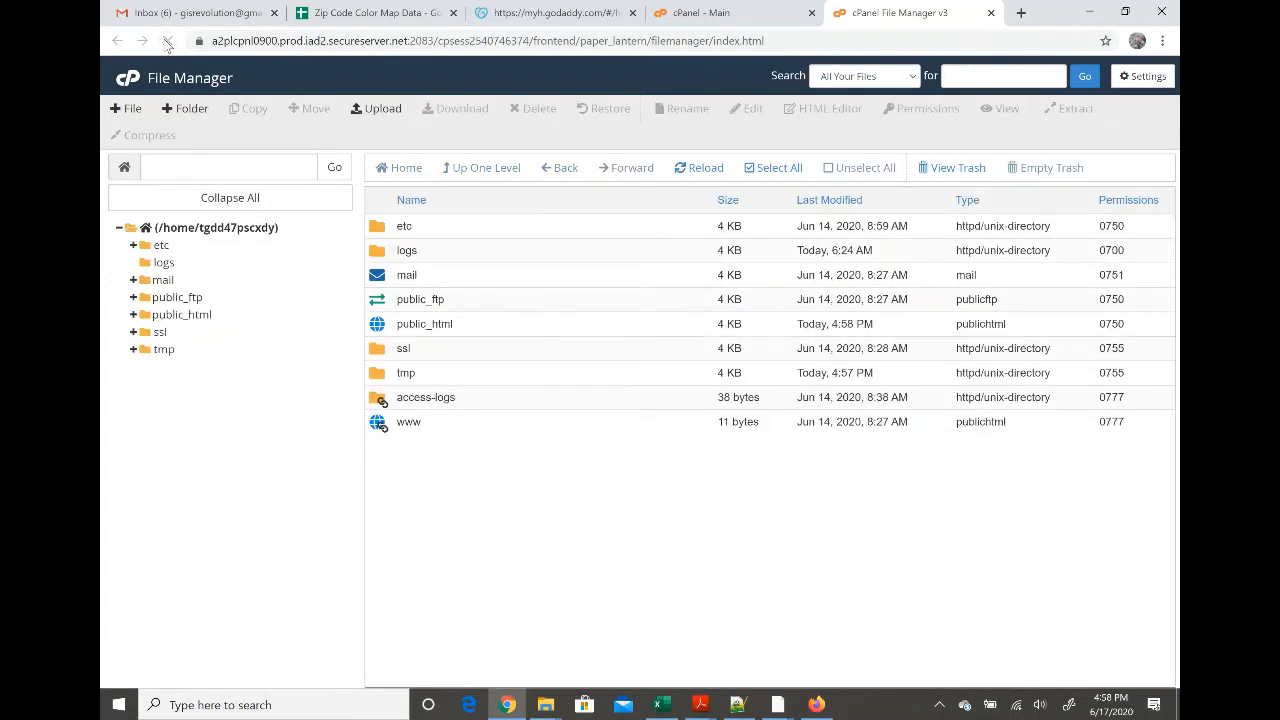
double_click(595, 333)
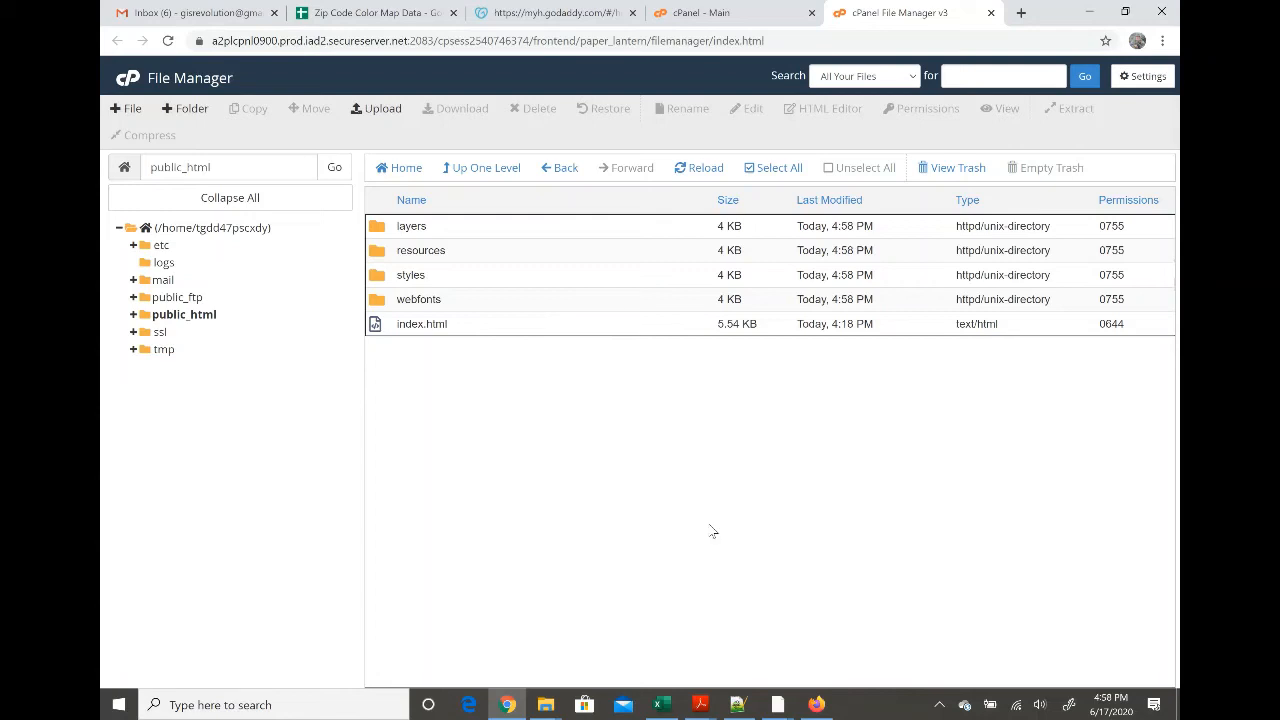
Switch to Firefox and load wackogeosystems.com again to check the newly uploaded map.
left_click(813, 705)
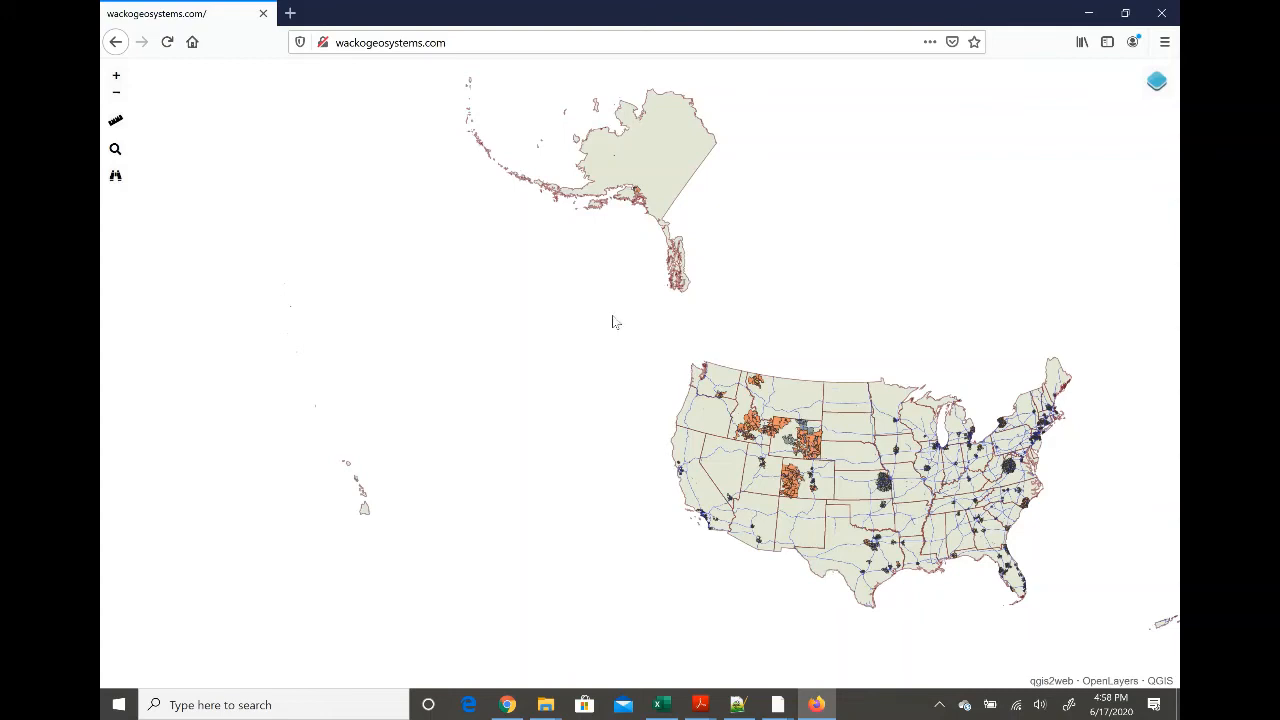
left_click(498, 47)
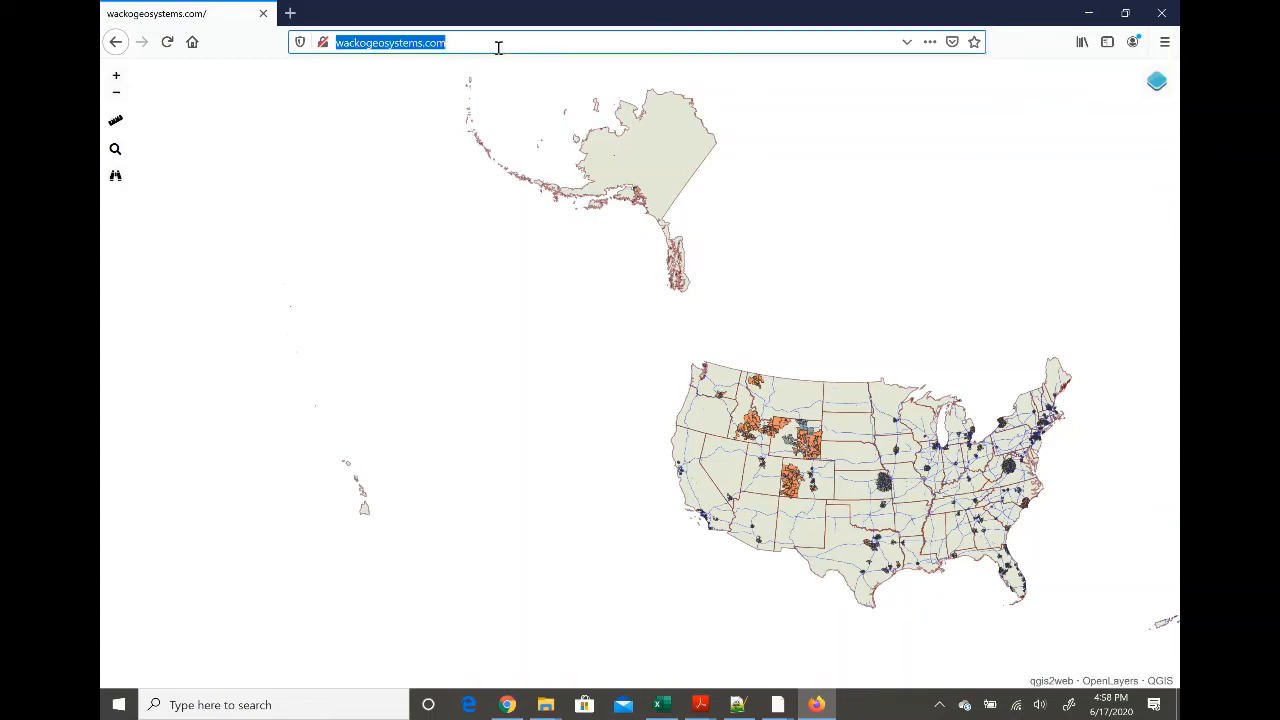
type("/")
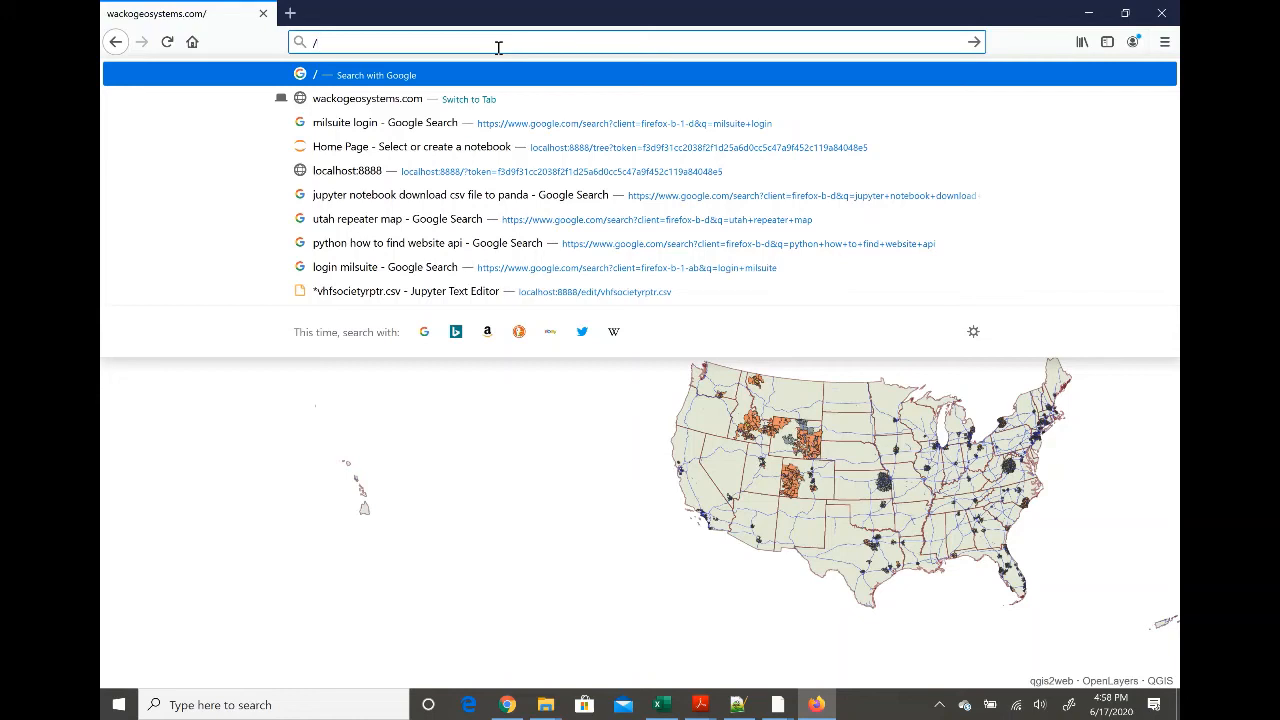
key("BackSpace")
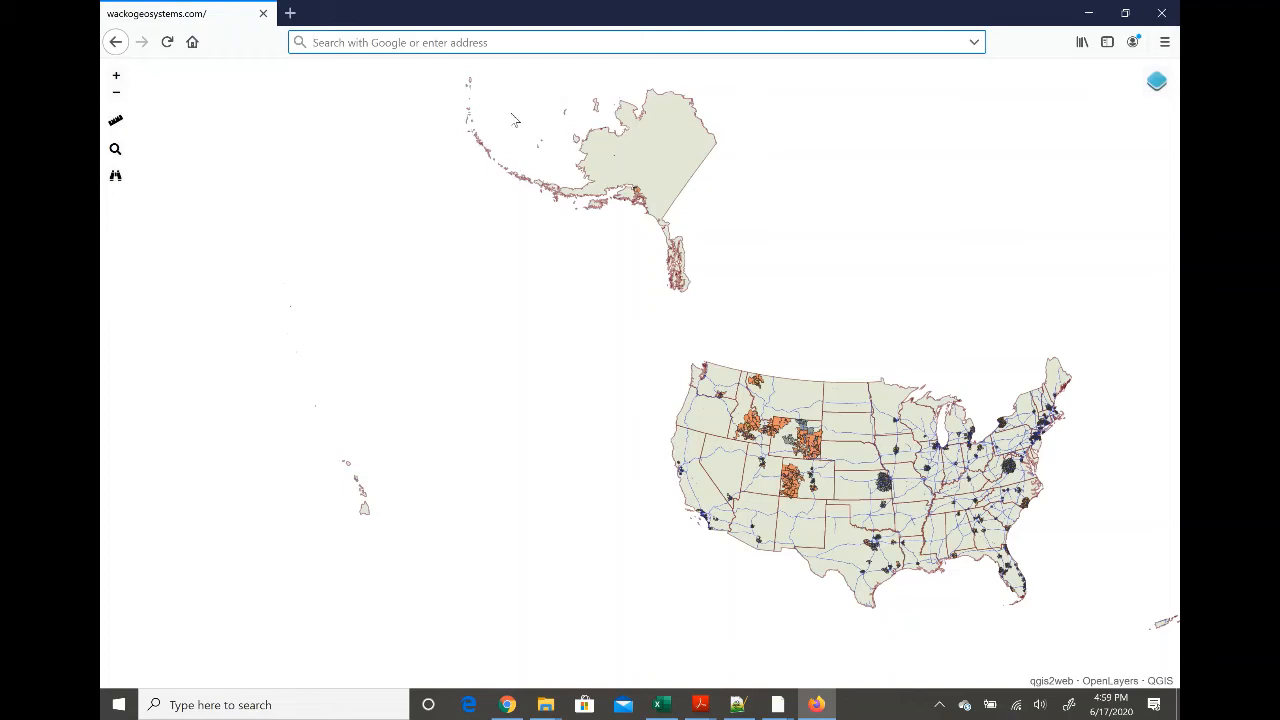
left_click(511, 45)
type("wak")
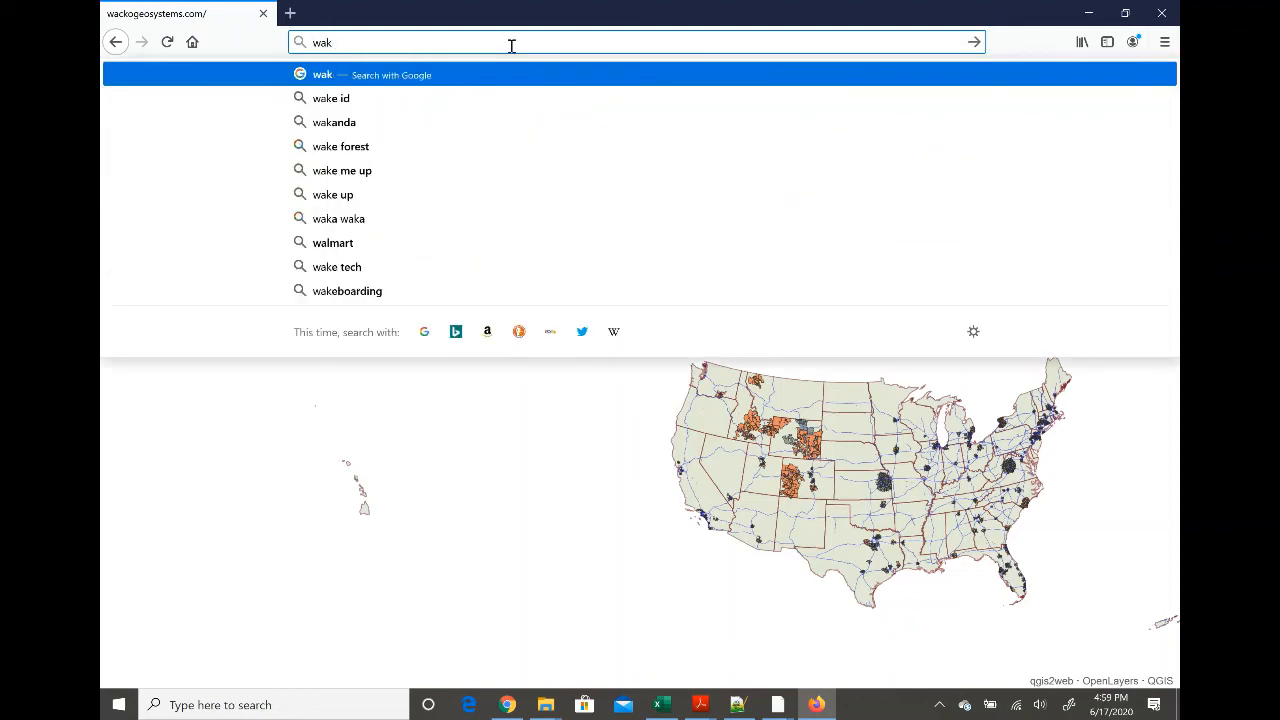
key("BackSpace")
type("ckogeos")
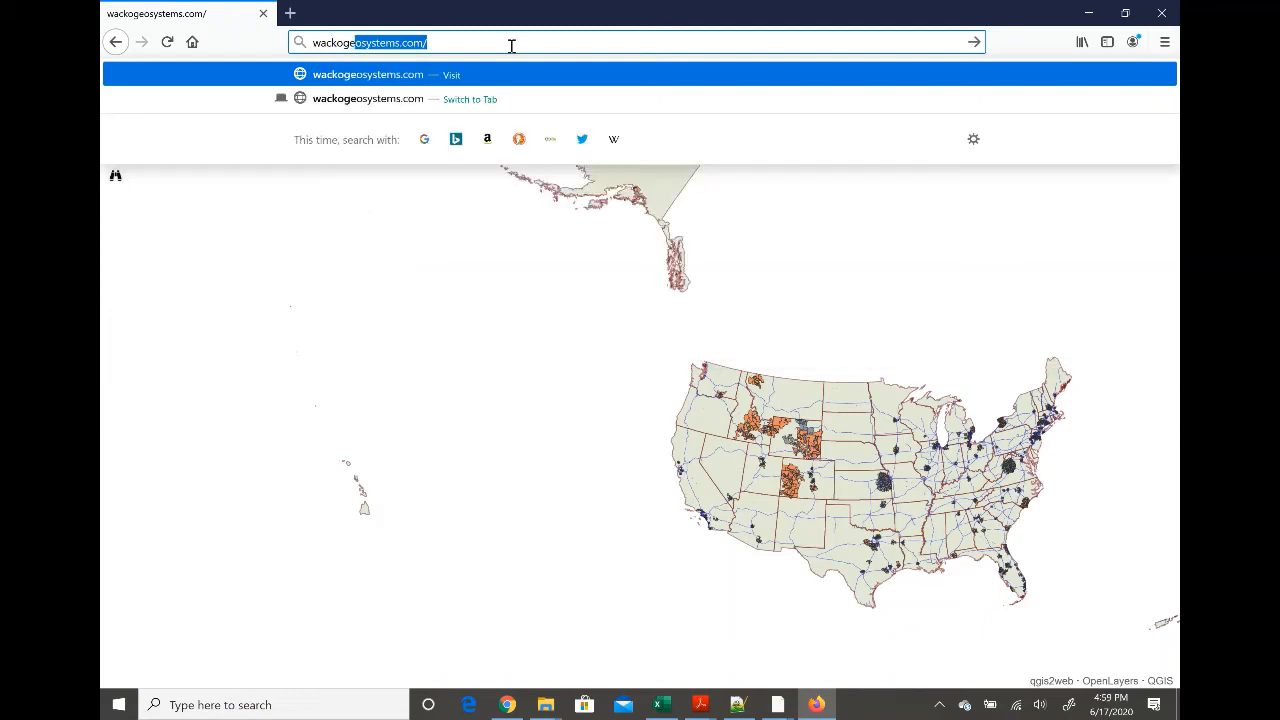
type("ystems.co")
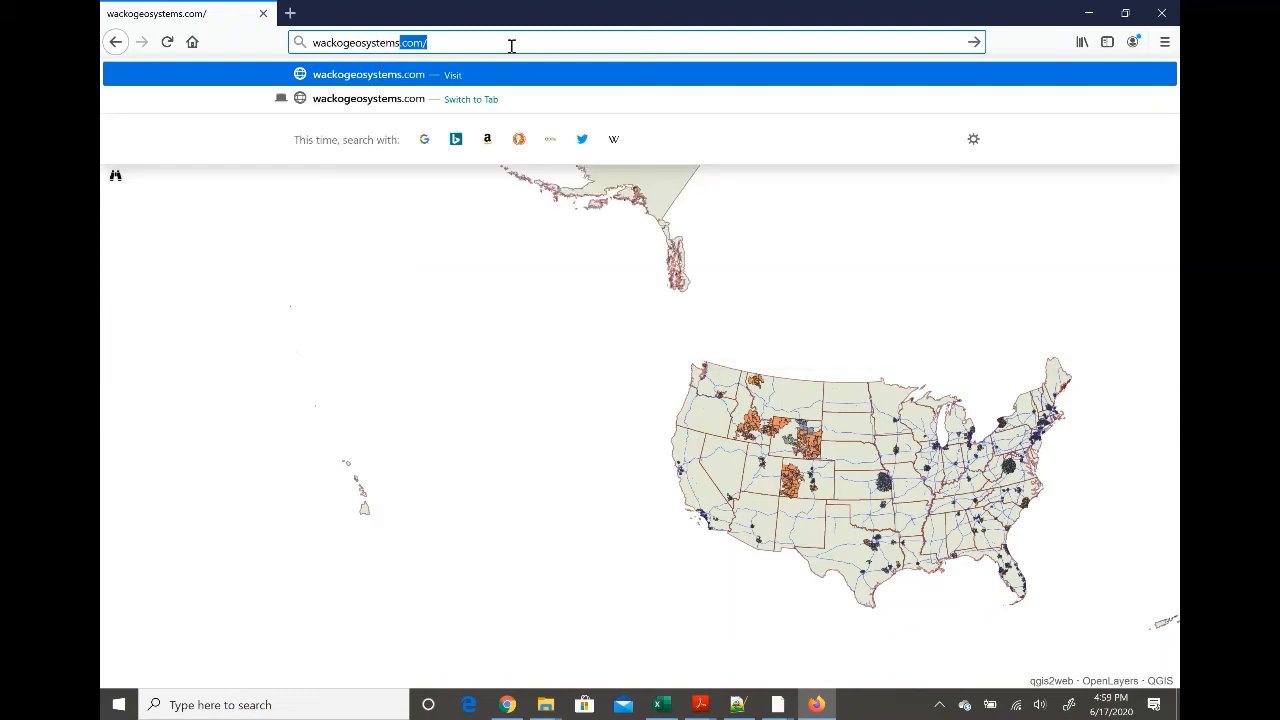
type("m")
key("Return")
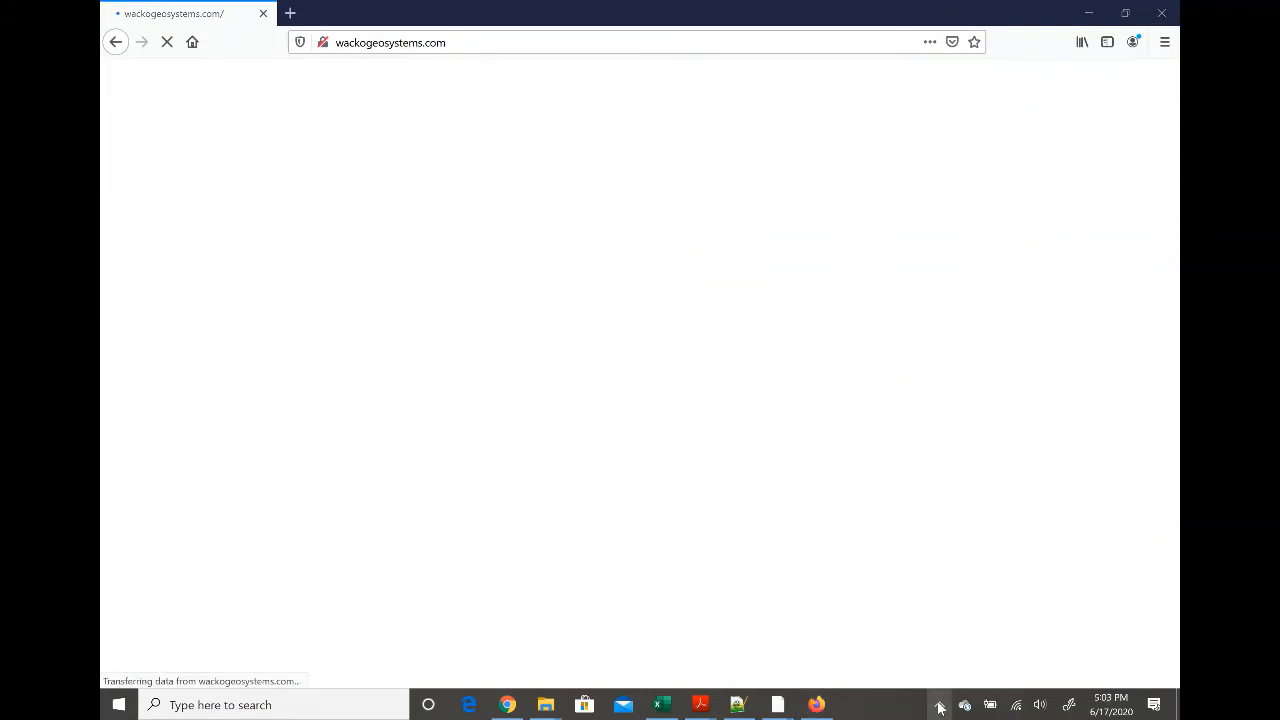
left_click(939, 705)
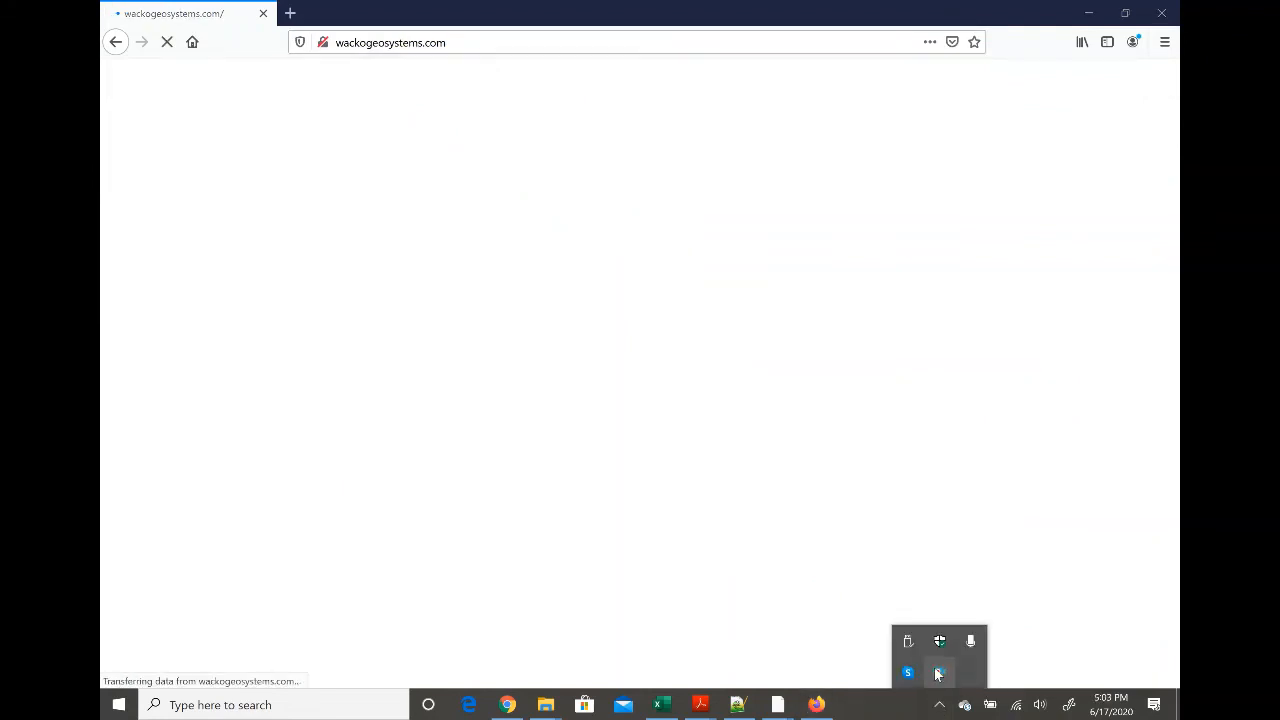
right_click(939, 673)
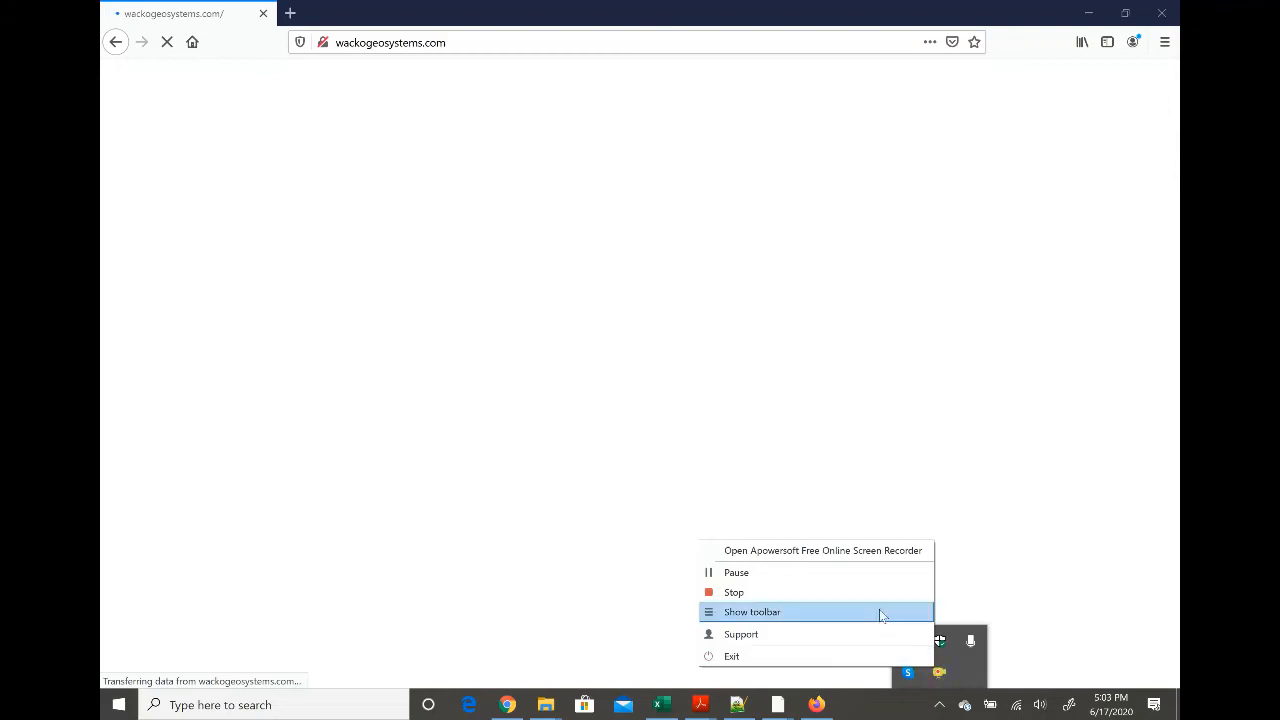
left_click(871, 573)
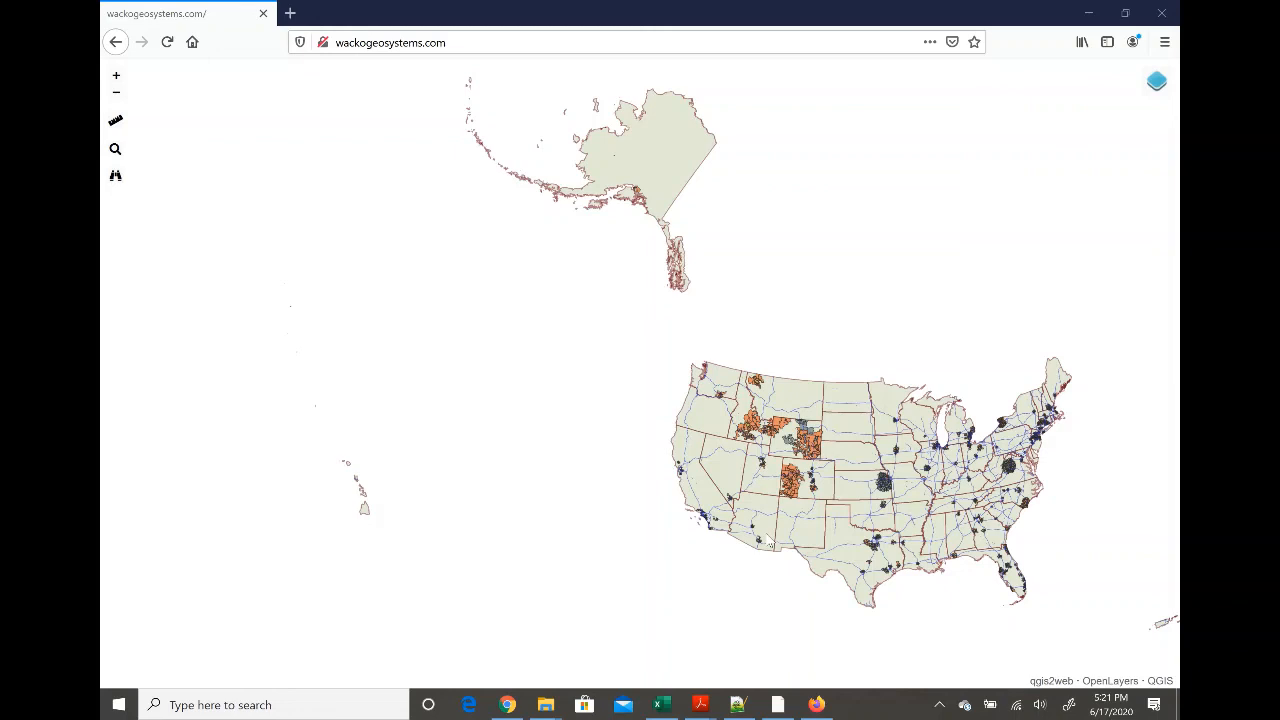
left_click(939, 705)
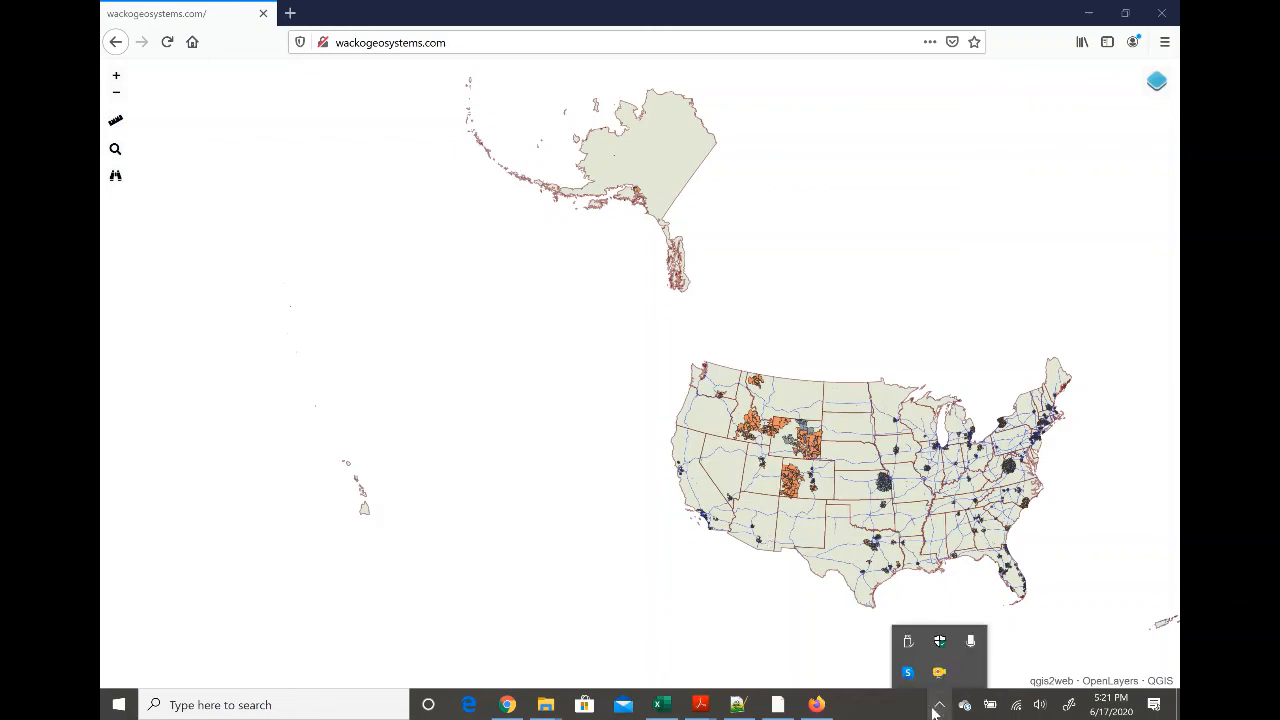
right_click(939, 672)
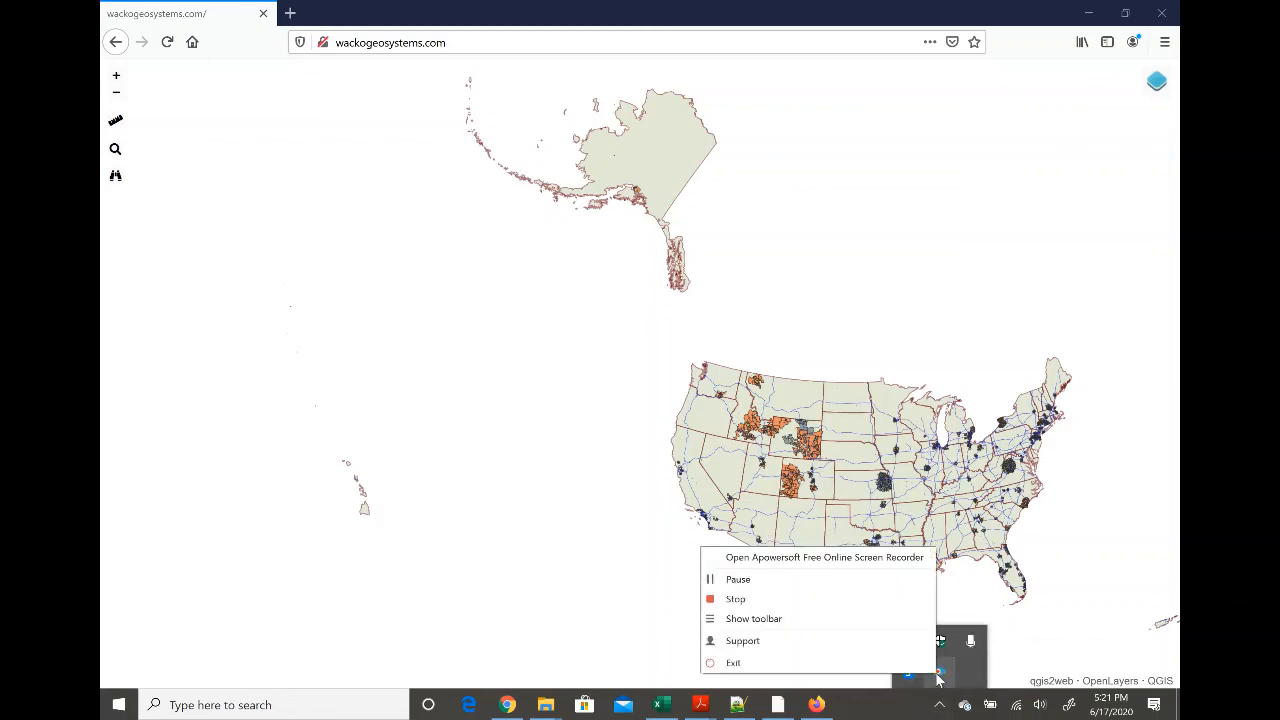